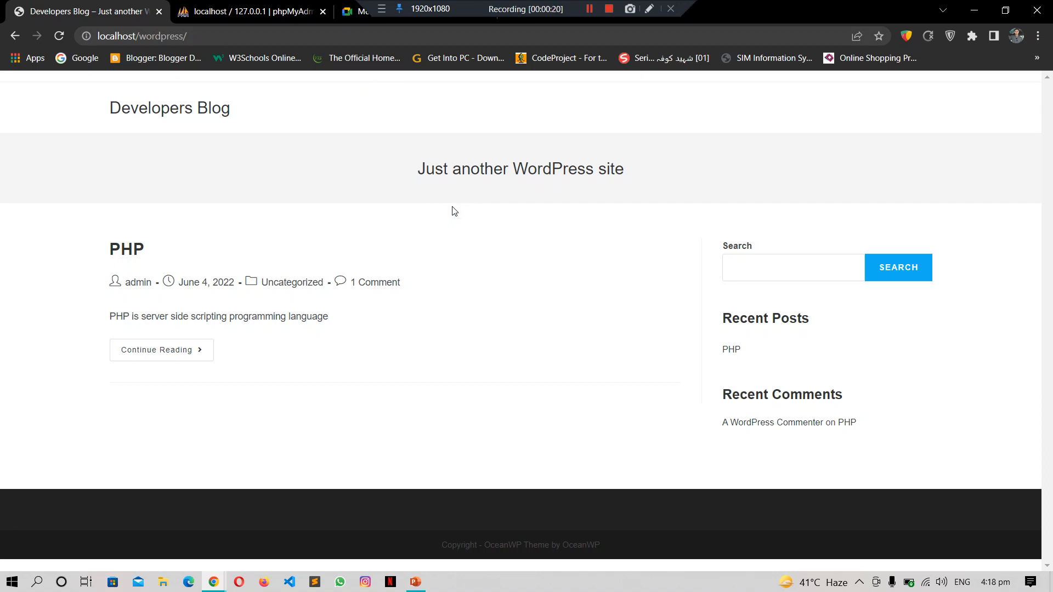
Step: Return to the localhost directory listing, reload it, and open the wordpress/ folder
{"action": "left_click", "coordinate": [8, 35]}
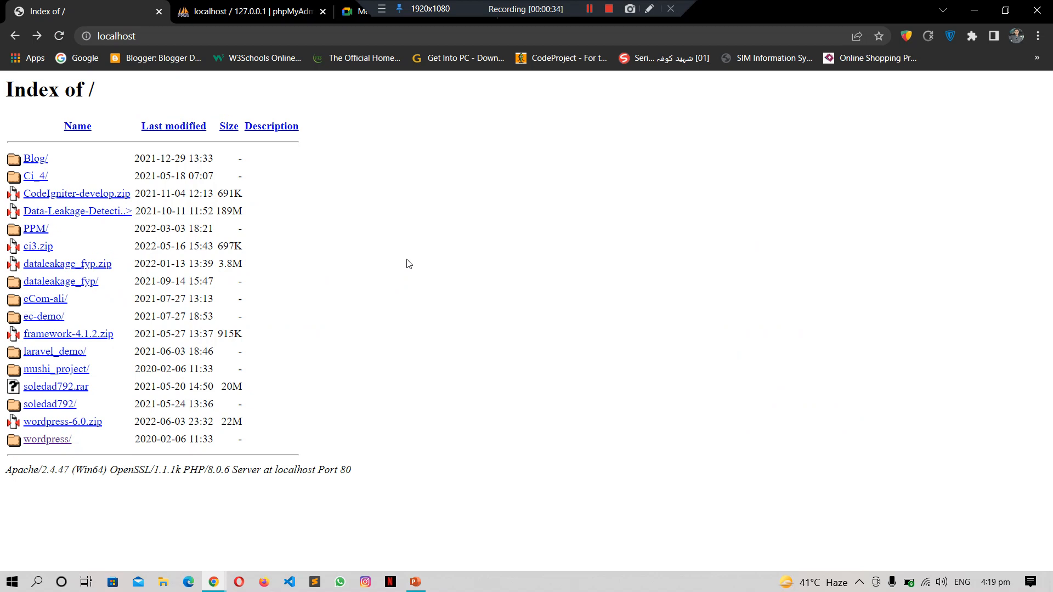
{"action": "left_click", "coordinate": [574, 275]}
{"action": "left_click", "coordinate": [362, 36]}
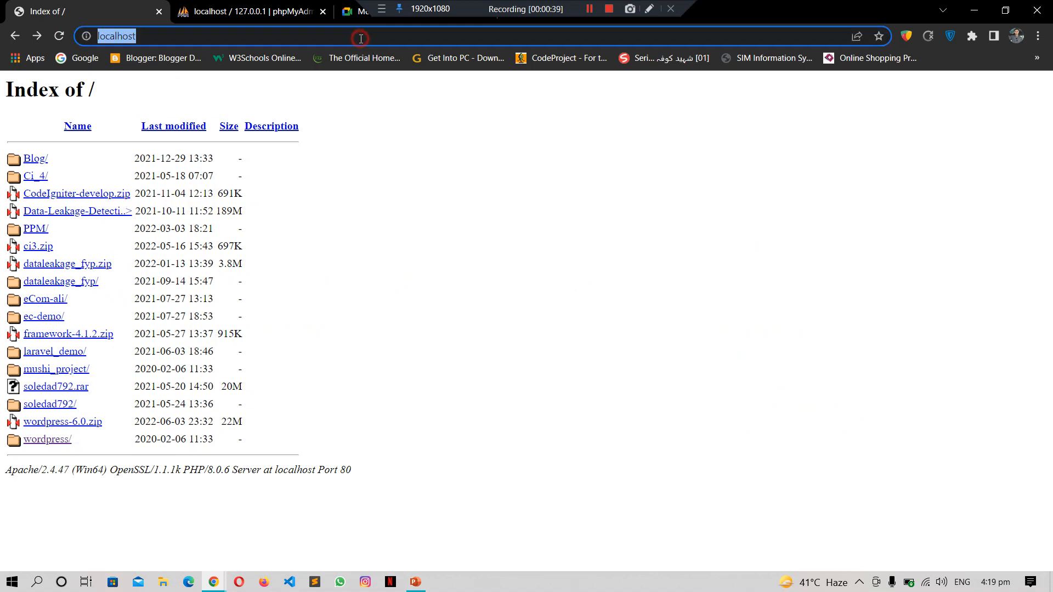
{"action": "key", "text": "Return"}
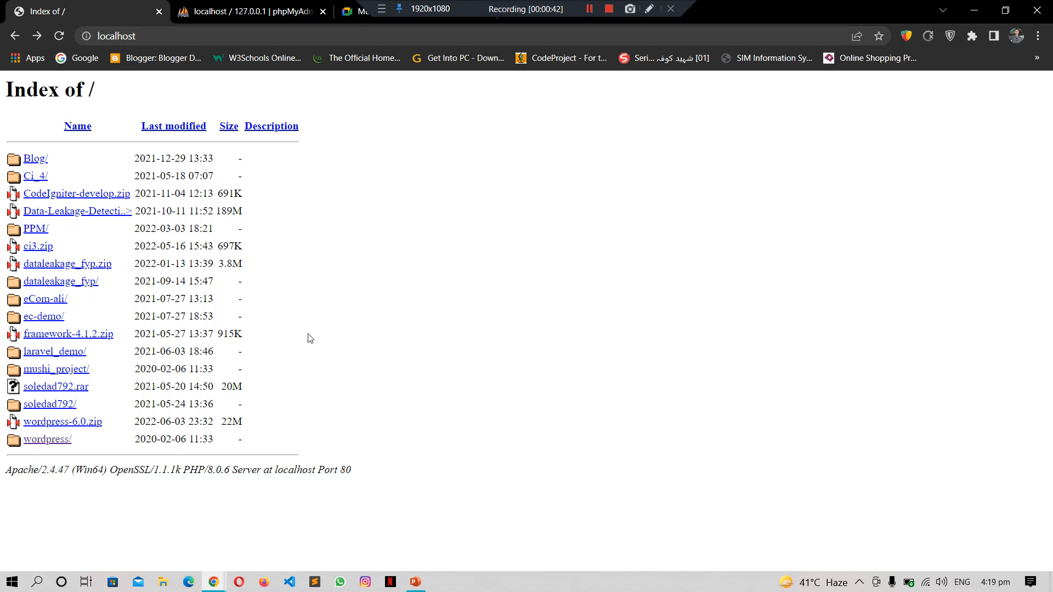
{"action": "left_click", "coordinate": [47, 441]}
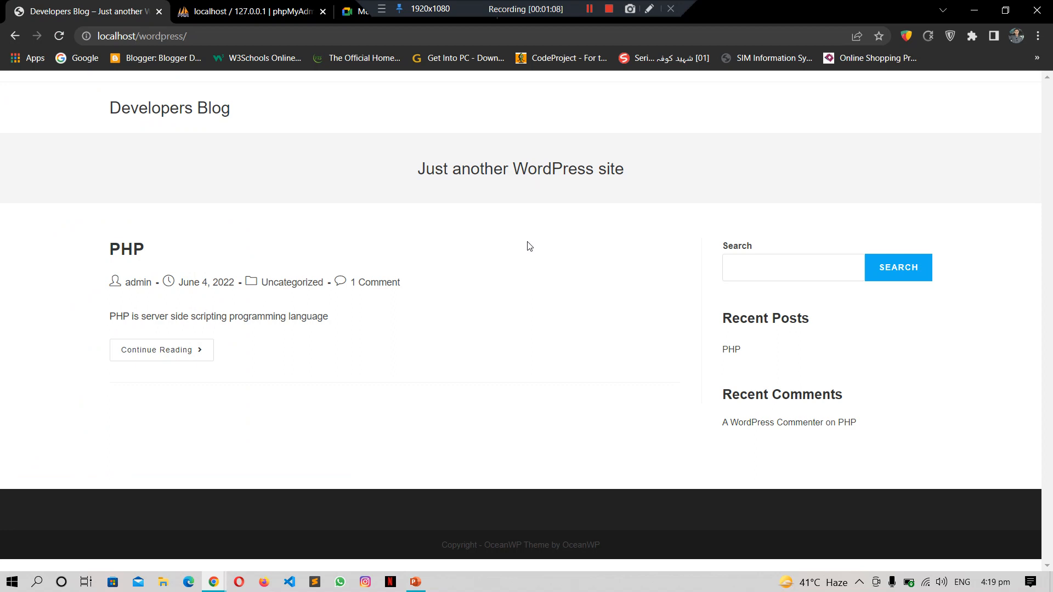
Step: Place the cursor at the end of the localhost/wordpress/ address
{"action": "left_click", "coordinate": [526, 37]}
{"action": "left_click", "coordinate": [526, 37]}
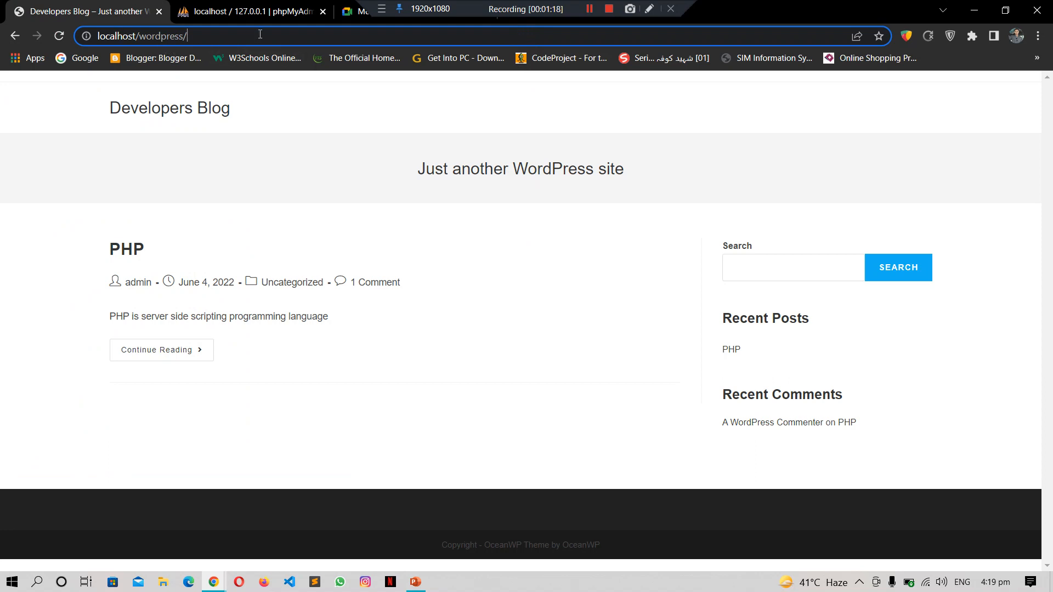
Step: Append wp-admin to localhost/wordpress/ and load it to reach the login page
{"action": "type", "text": "wp-admin"}
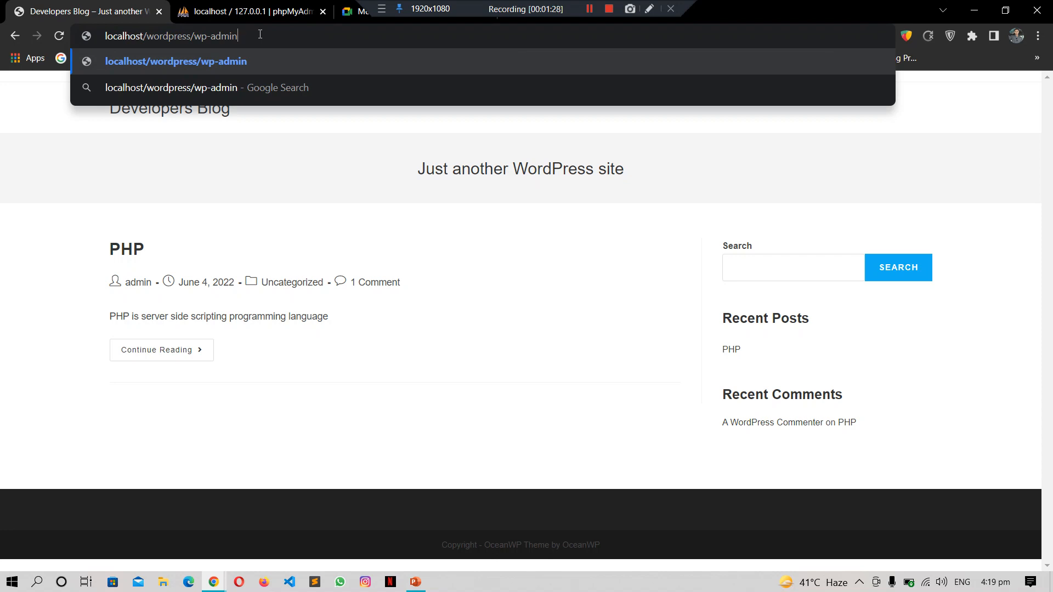
{"action": "key", "text": "Left"}
{"action": "key", "text": "Left"}
{"action": "key", "text": "Left"}
{"action": "key", "text": "Left"}
{"action": "key", "text": "Left"}
{"action": "key", "text": "Left"}
{"action": "key", "text": "Return"}
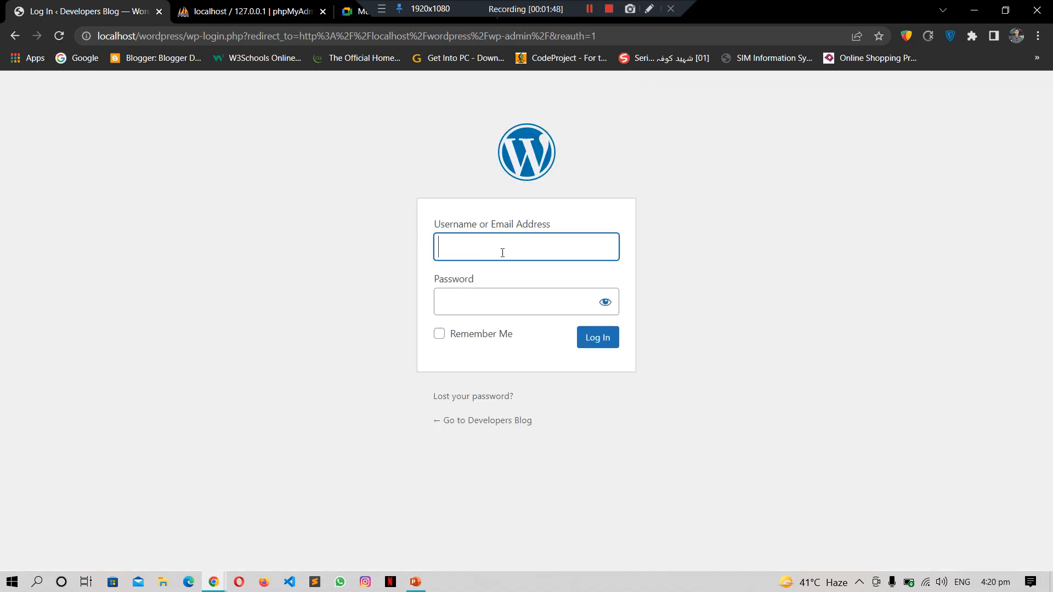
Step: Enter the admin username and the account password on the WordPress login form
{"action": "left_click", "coordinate": [504, 253]}
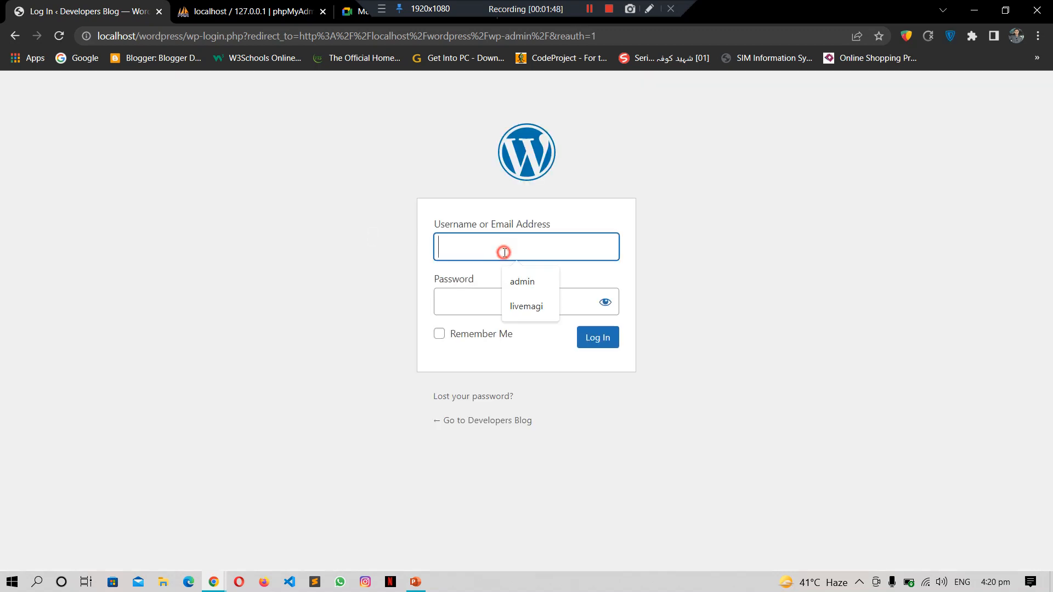
{"action": "type", "text": "admin"}
{"action": "key", "text": "Tab"}
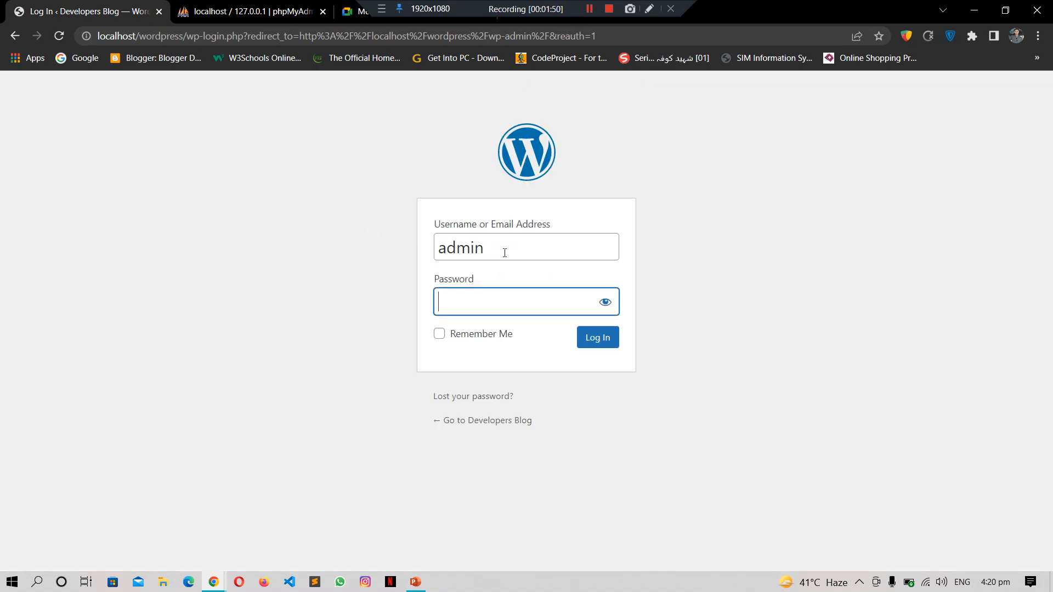
{"action": "type", "text": "admin"}
Step: Admit the waiting guest to the Google Meet call and return to the login page
{"action": "left_click", "coordinate": [349, 14]}
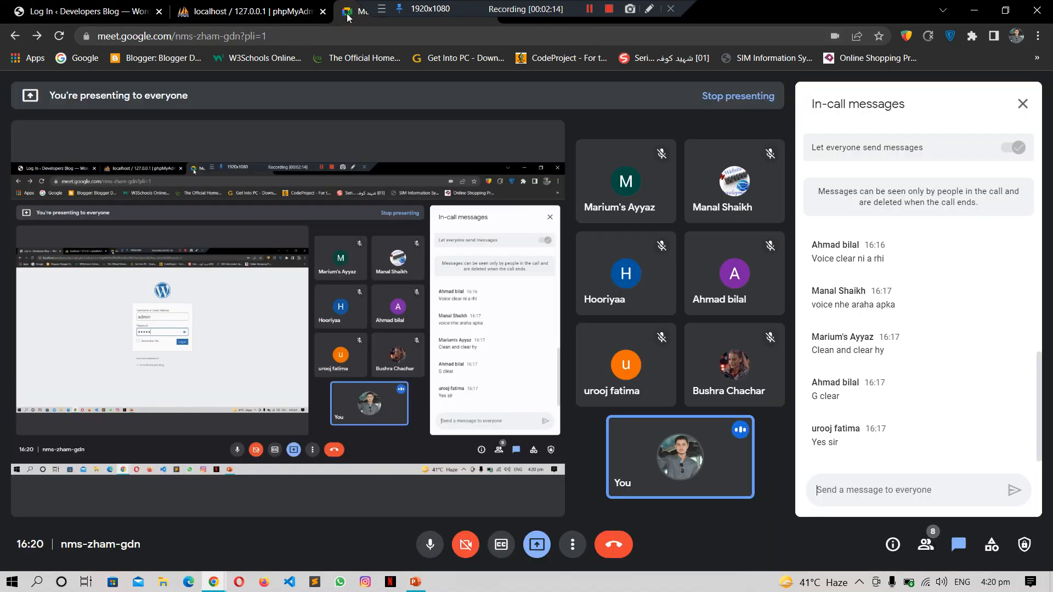
{"action": "left_click", "coordinate": [668, 150]}
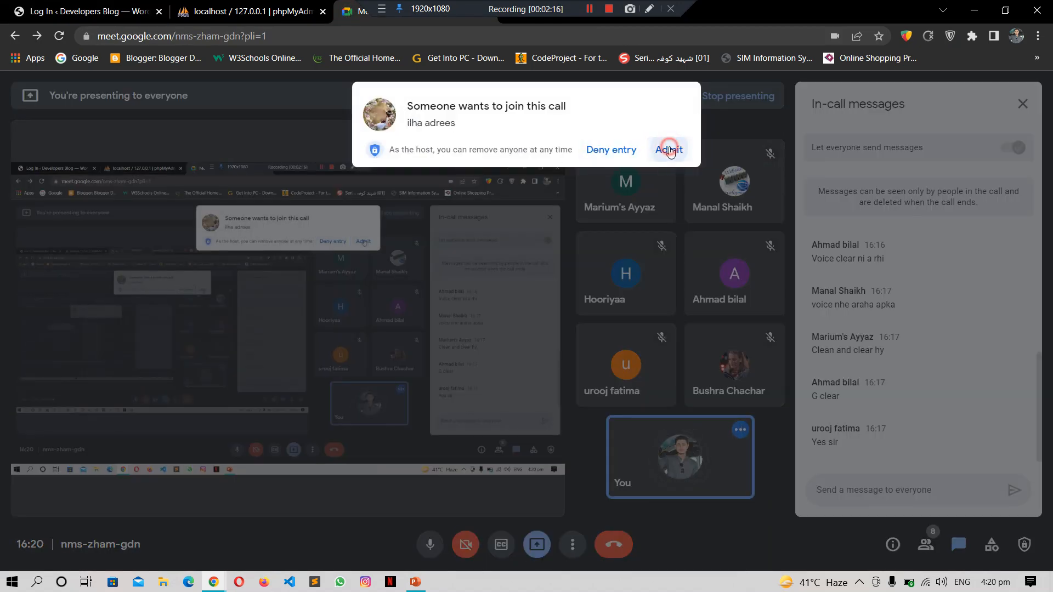
{"action": "left_click", "coordinate": [88, 11]}
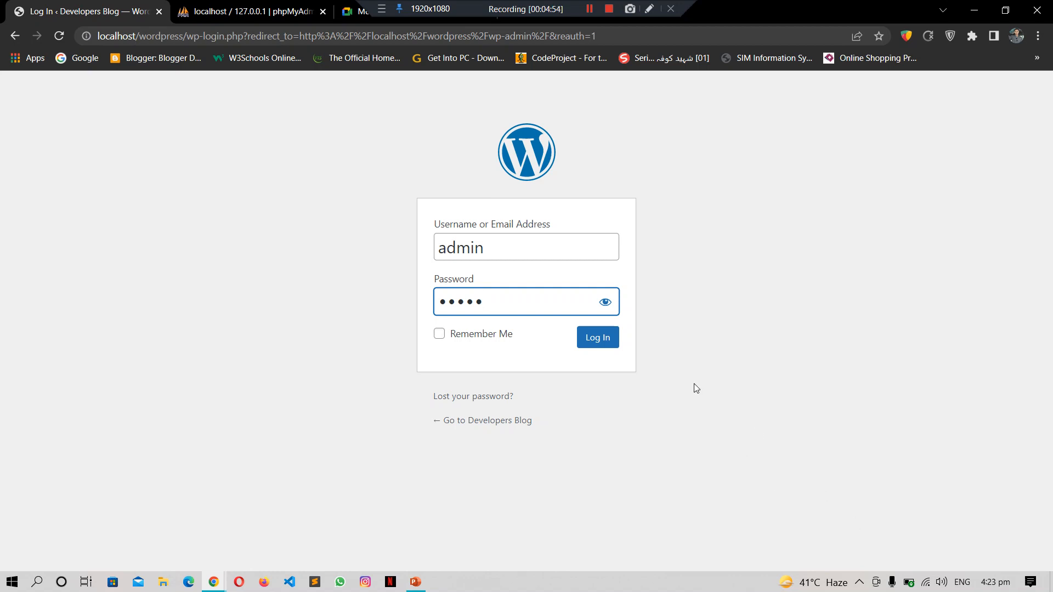
Step: Log in to the dashboard, closing Chrome's password-check warning and choosing Never on saving the password
{"action": "left_click", "coordinate": [600, 341]}
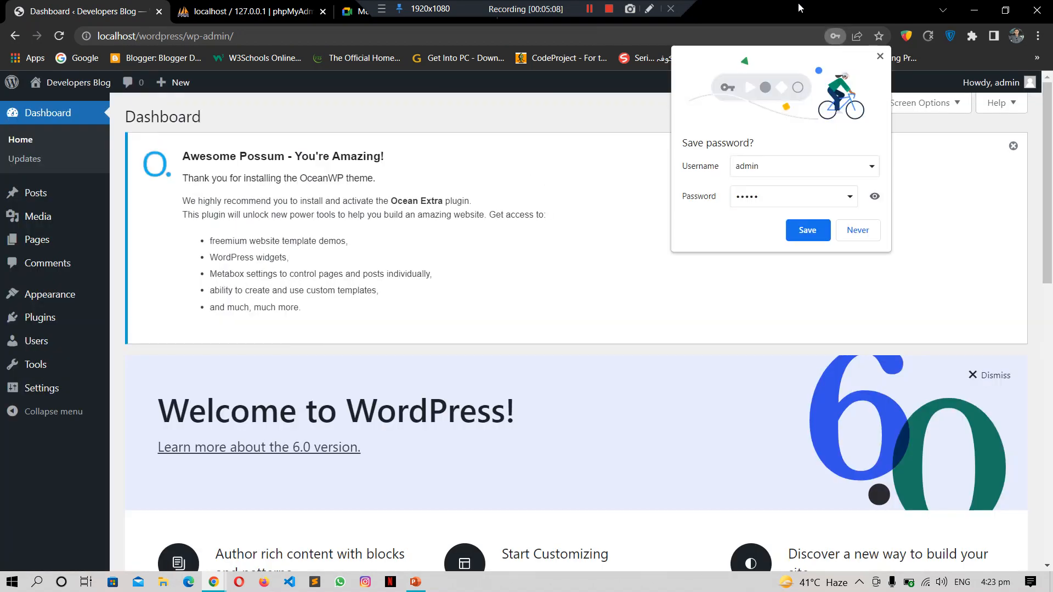
{"action": "left_click", "coordinate": [650, 234]}
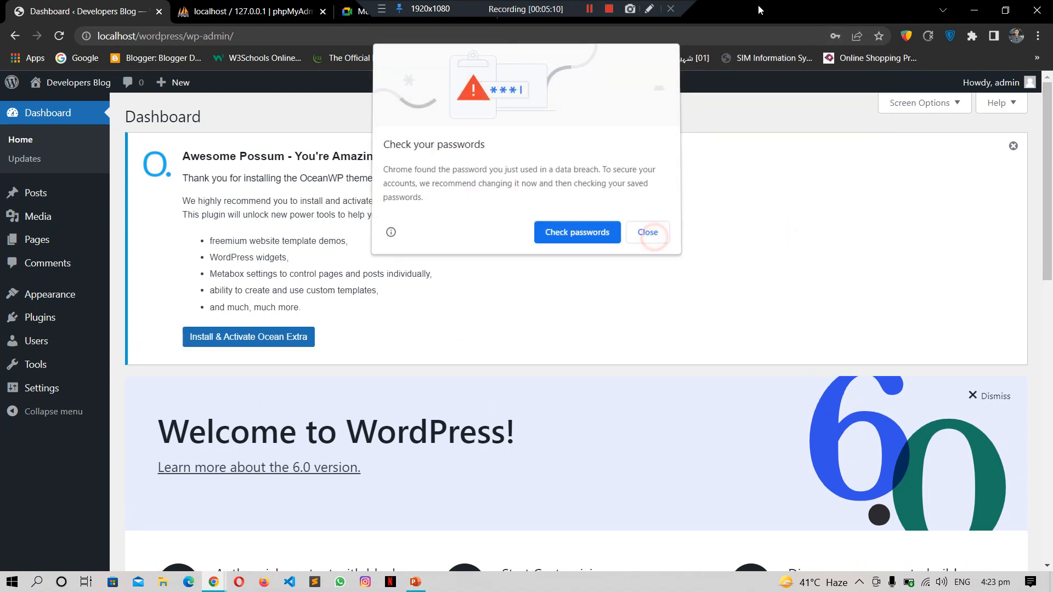
{"action": "left_click", "coordinate": [854, 231]}
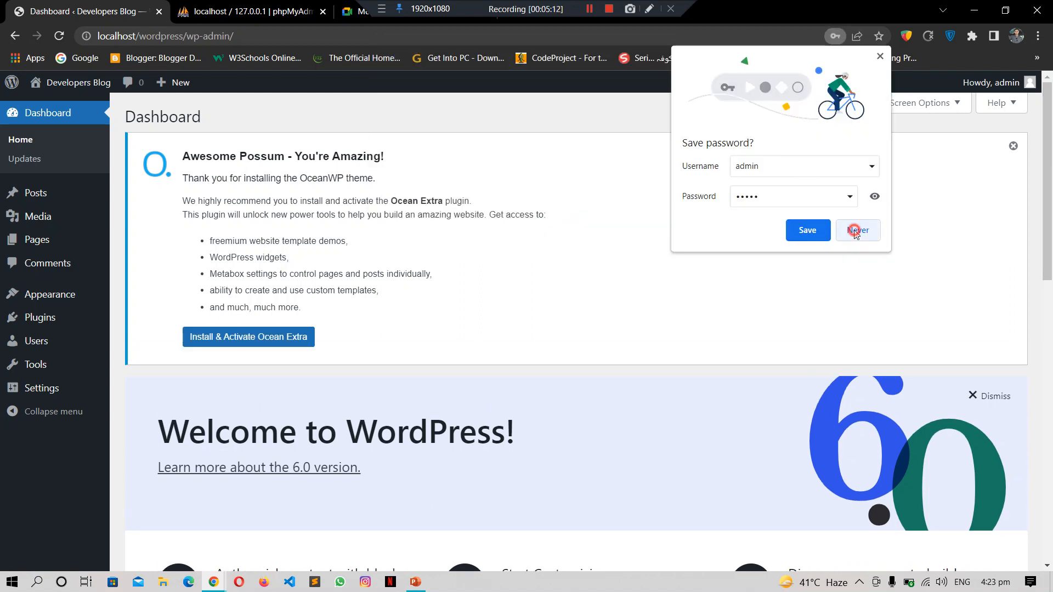
{"action": "mouse_move", "coordinate": [41, 345]}
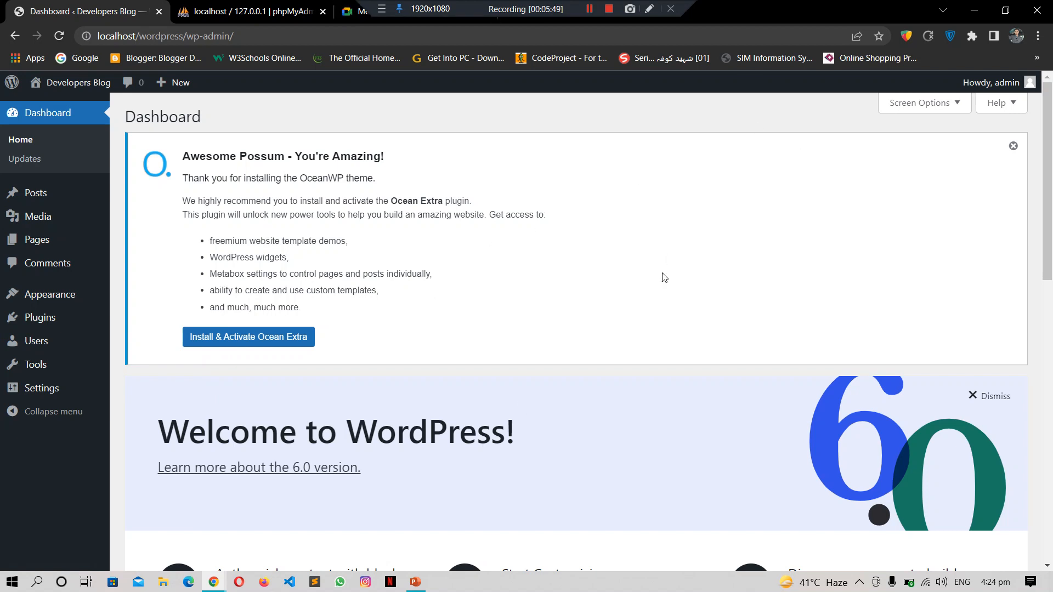
{"action": "mouse_move", "coordinate": [52, 294]}
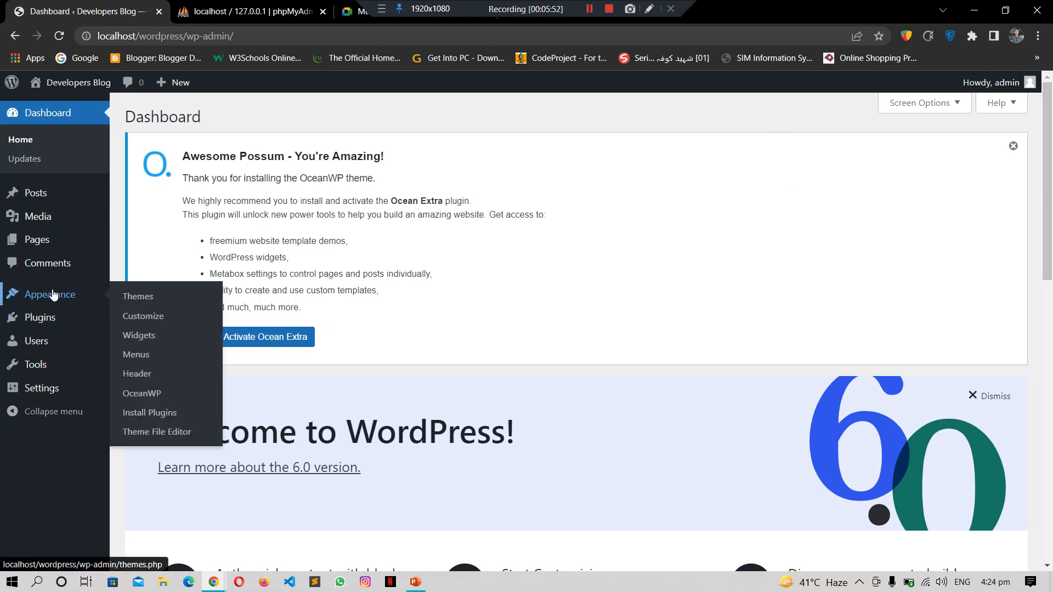
Step: View the Appearance > Themes page with OceanWP active among four themes, then go to the slides
{"action": "left_click", "coordinate": [137, 296]}
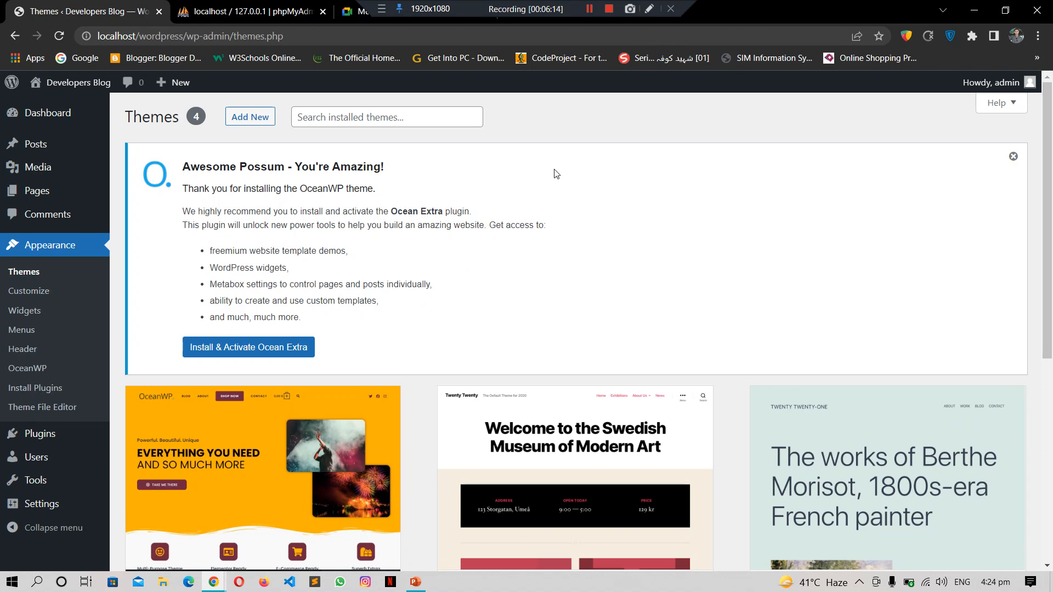
{"action": "left_click", "coordinate": [415, 583]}
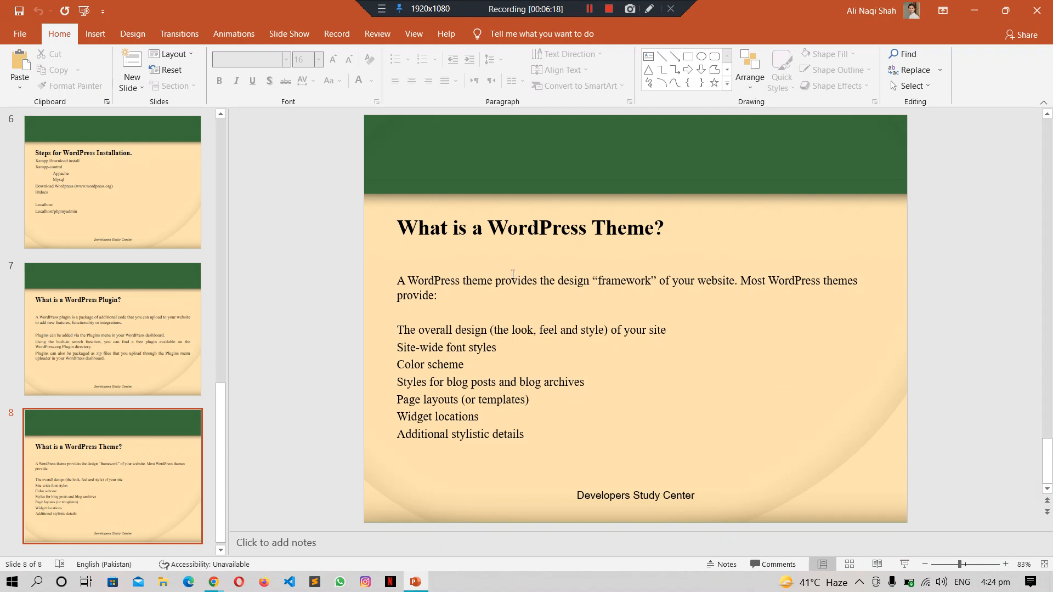
Step: Select slide 7 and present the lecture full screen, stepping to 'What is a WordPress Plugin?'
{"action": "left_click", "coordinate": [141, 321]}
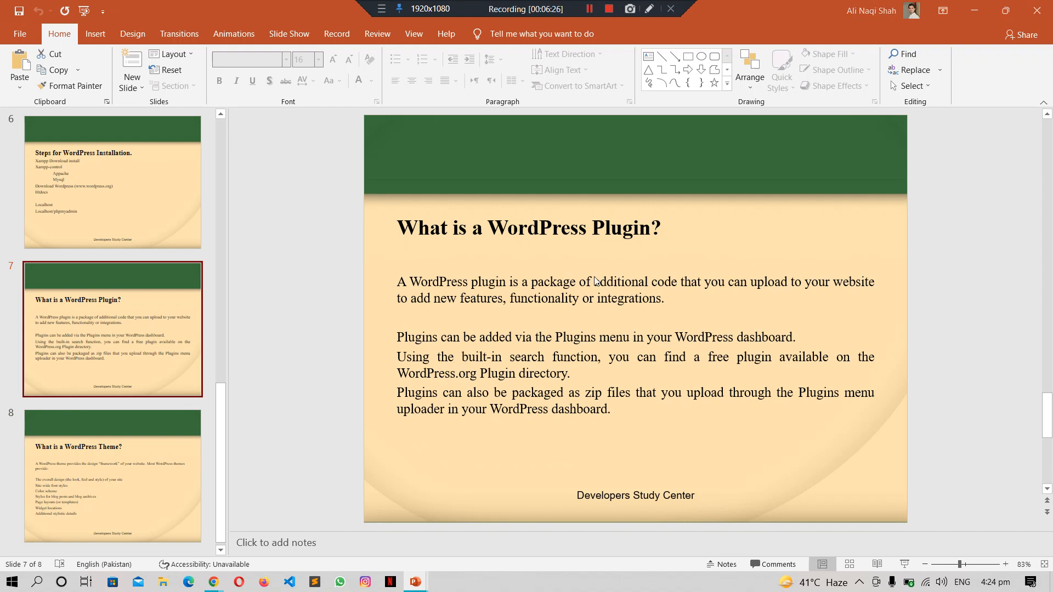
{"action": "key", "text": "F5"}
{"action": "key", "text": "Right"}
{"action": "key", "text": "Right"}
{"action": "key", "text": "Right"}
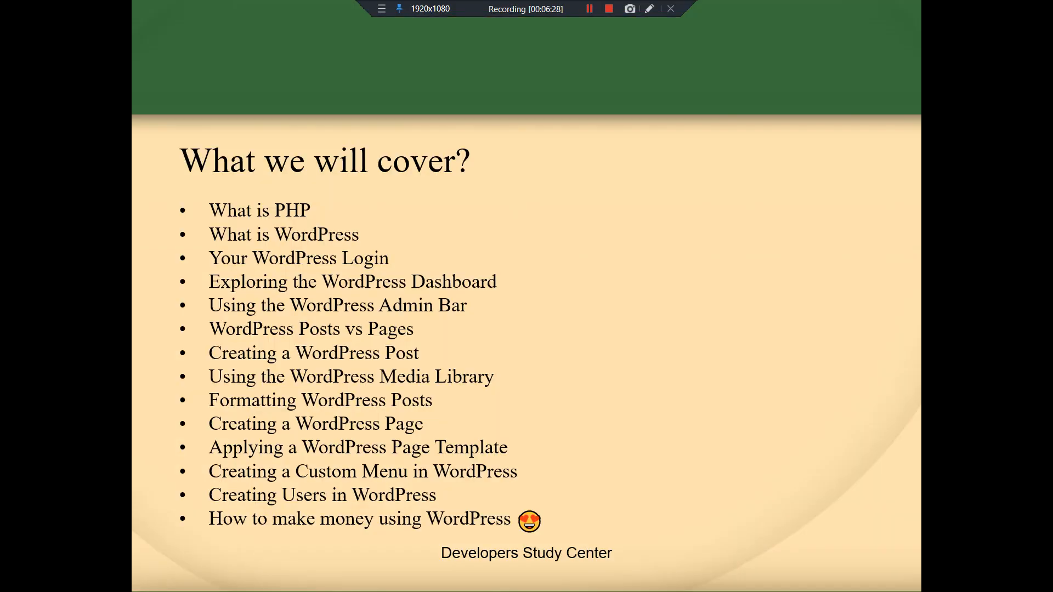
{"action": "key", "text": "Left"}
{"action": "key", "text": "Right"}
{"action": "key", "text": "Right"}
{"action": "key", "text": "Right"}
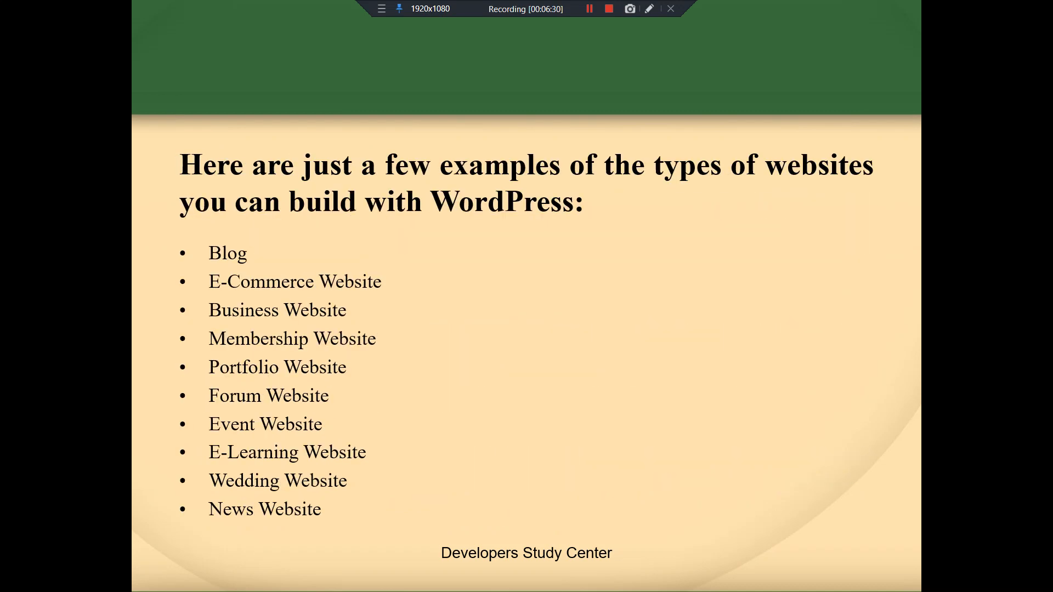
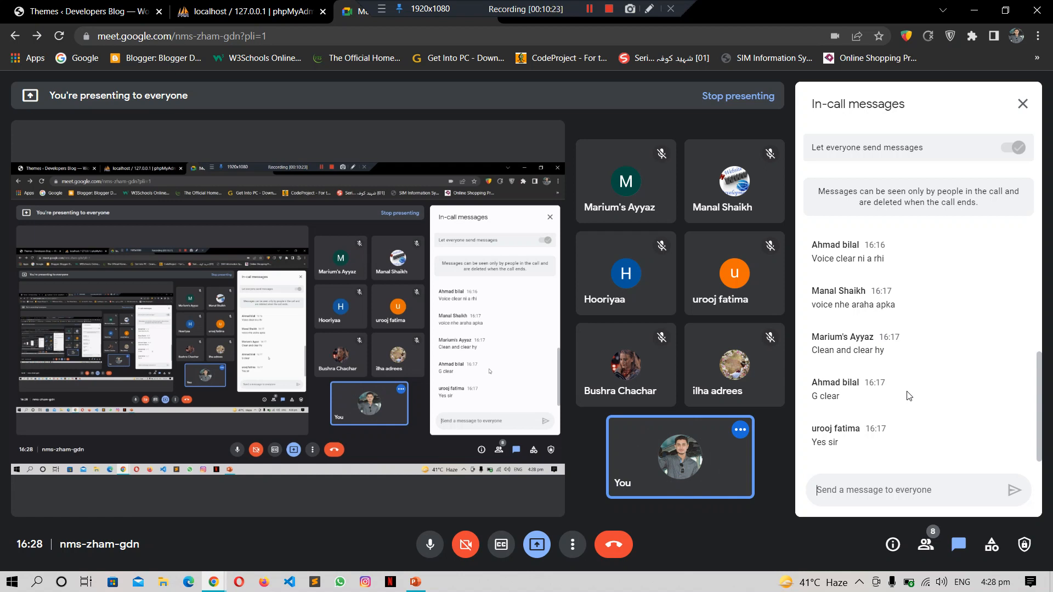
Step: From the Themes page's OceanWP notice, start installing and activating the Ocean Extra plugin
{"action": "left_click", "coordinate": [222, 10]}
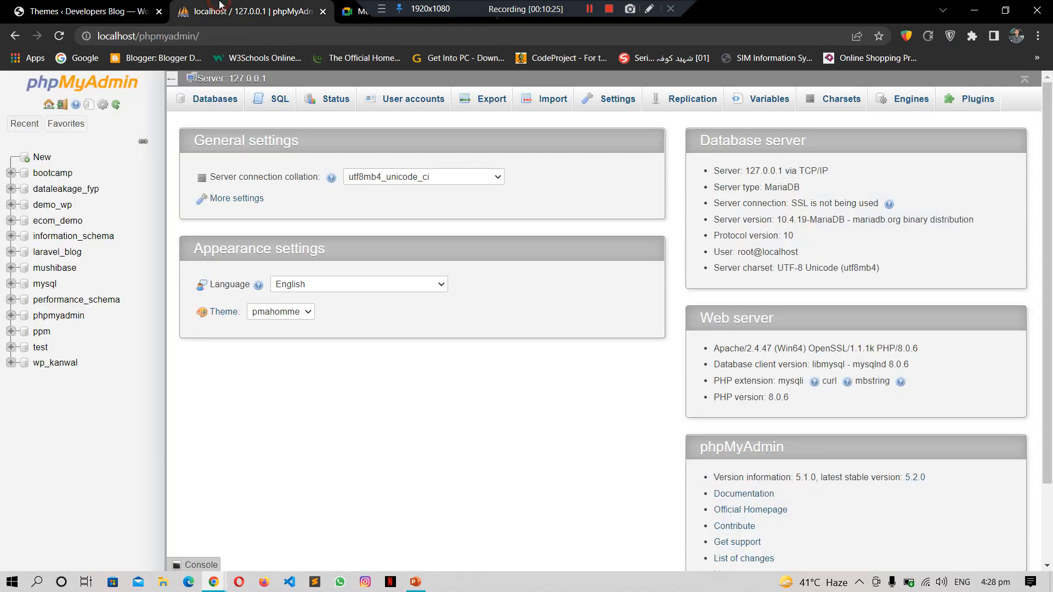
{"action": "left_click", "coordinate": [59, 6]}
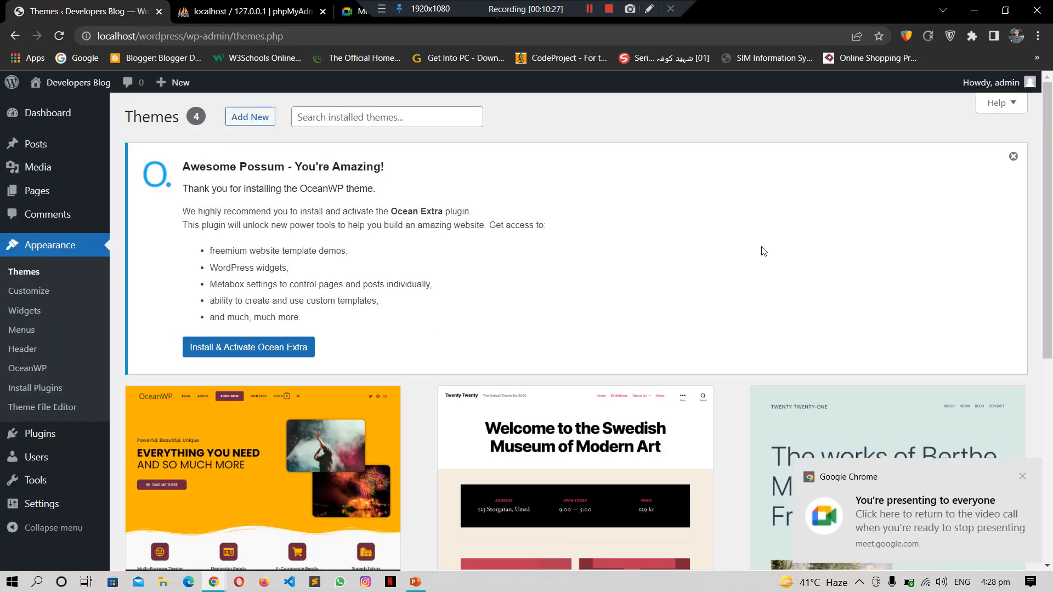
{"action": "left_click_drag", "start_coordinate": [1050, 153], "coordinate": [1050, 216]}
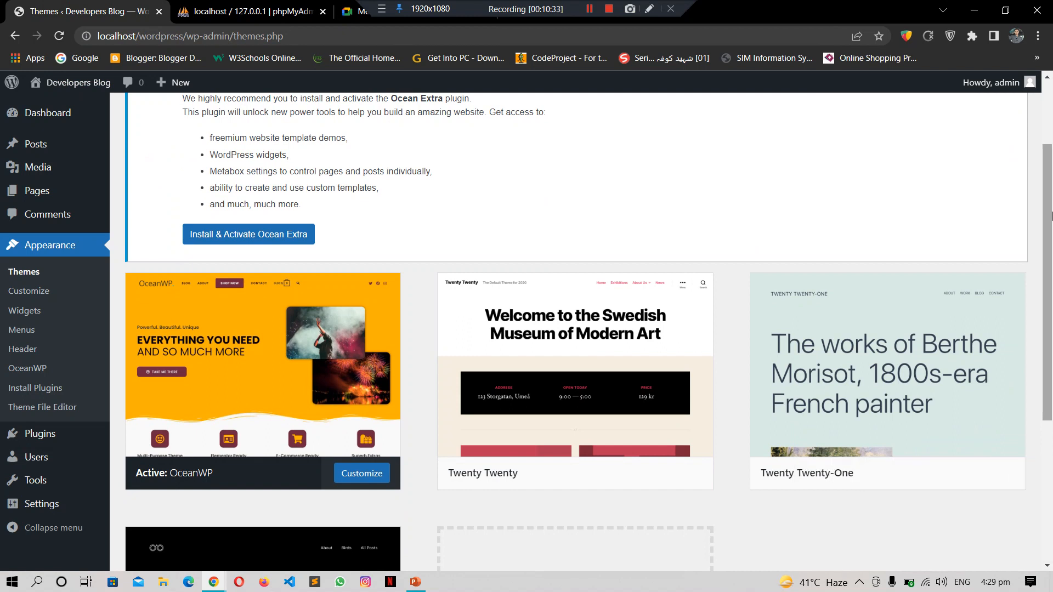
{"action": "left_click_drag", "start_coordinate": [1051, 213], "coordinate": [1048, 176]}
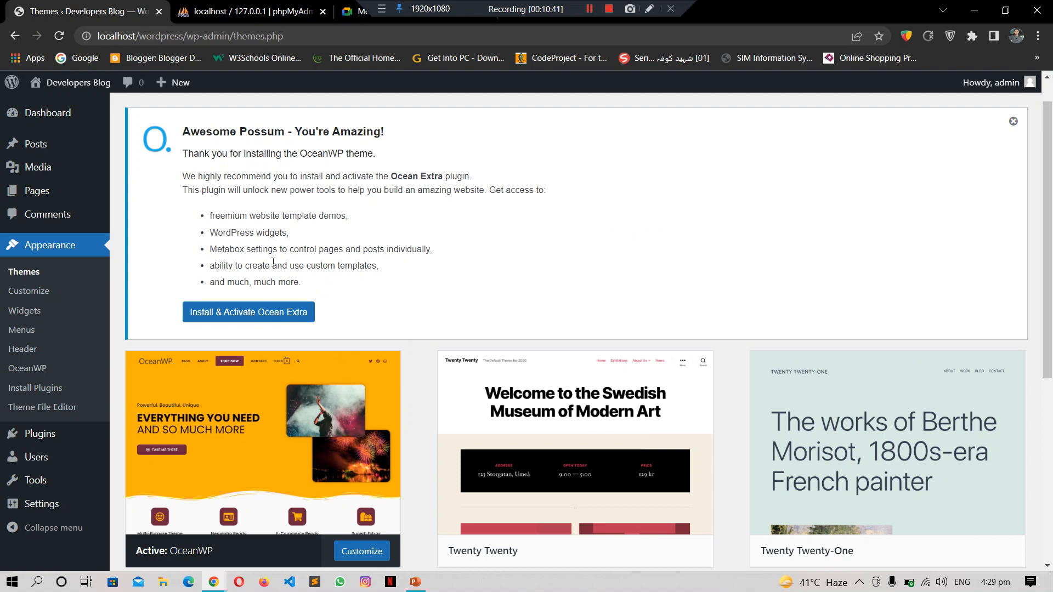
{"action": "mouse_move", "coordinate": [276, 515]}
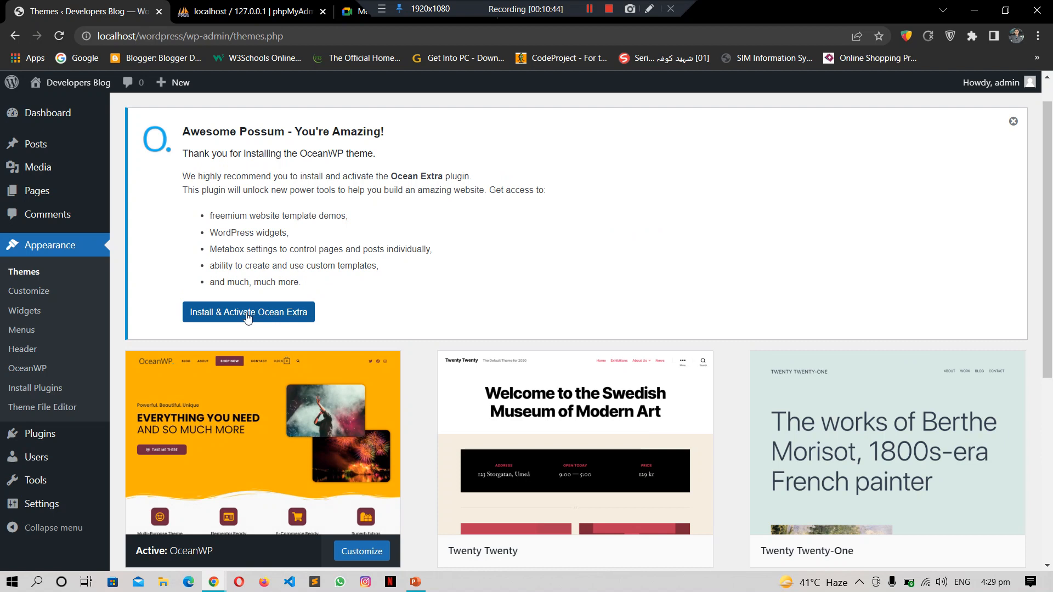
{"action": "mouse_move", "coordinate": [262, 450]}
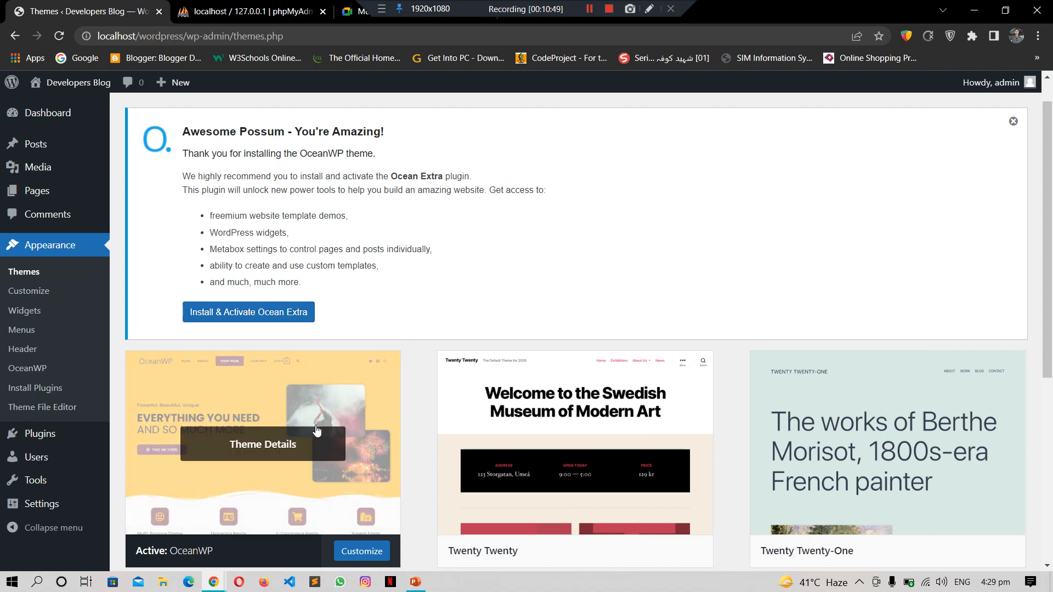
{"action": "left_click", "coordinate": [257, 312]}
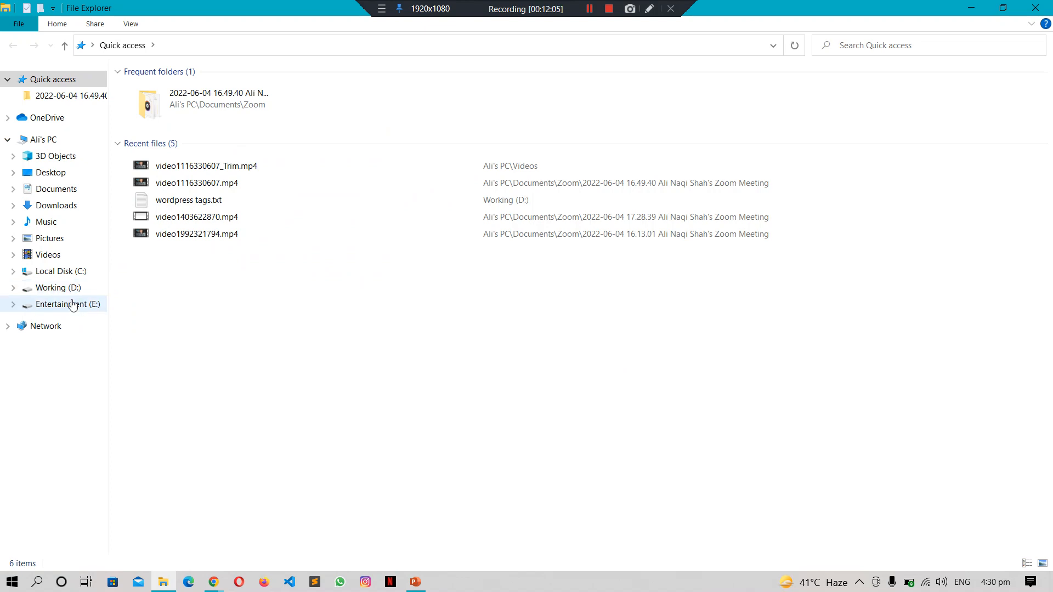
Step: Browse to E:\xampp_new\htdocs\wordpress\wp-admin in File Explorer
{"action": "left_click", "coordinate": [76, 304]}
{"action": "double_click", "coordinate": [464, 104]}
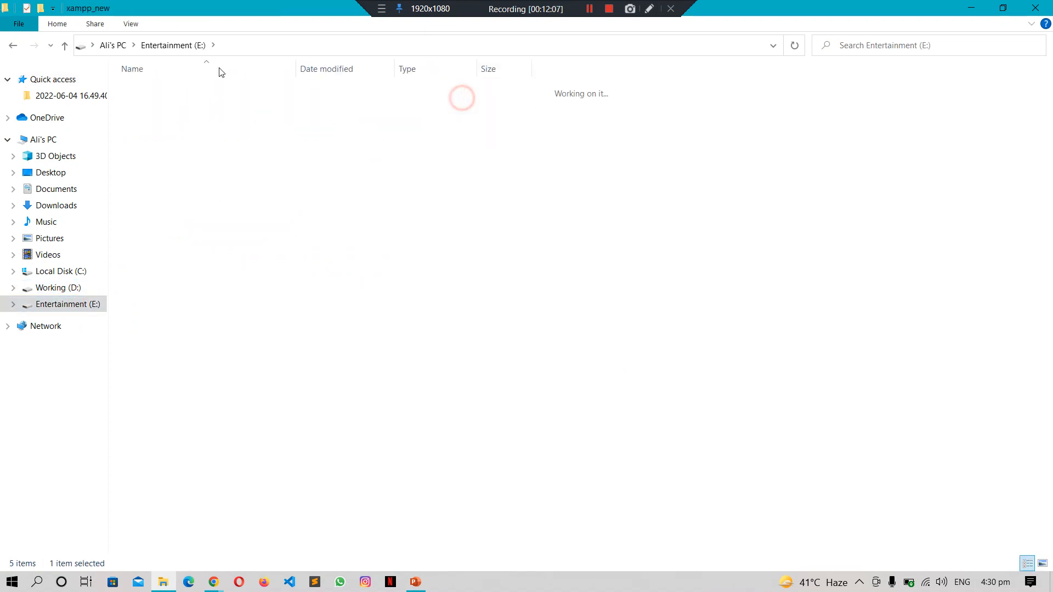
{"action": "double_click", "coordinate": [152, 165]}
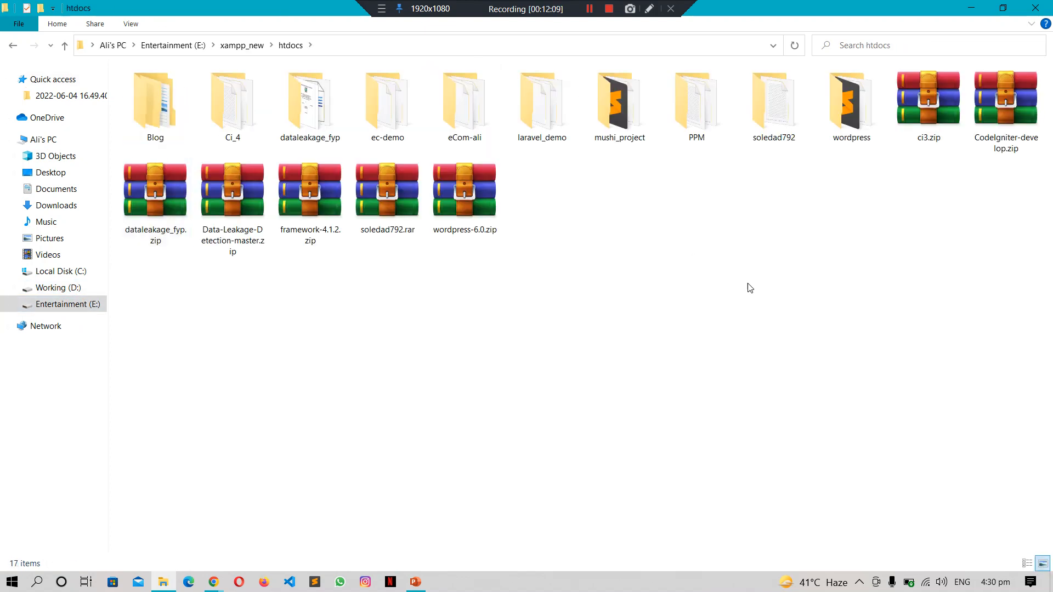
{"action": "double_click", "coordinate": [842, 137]}
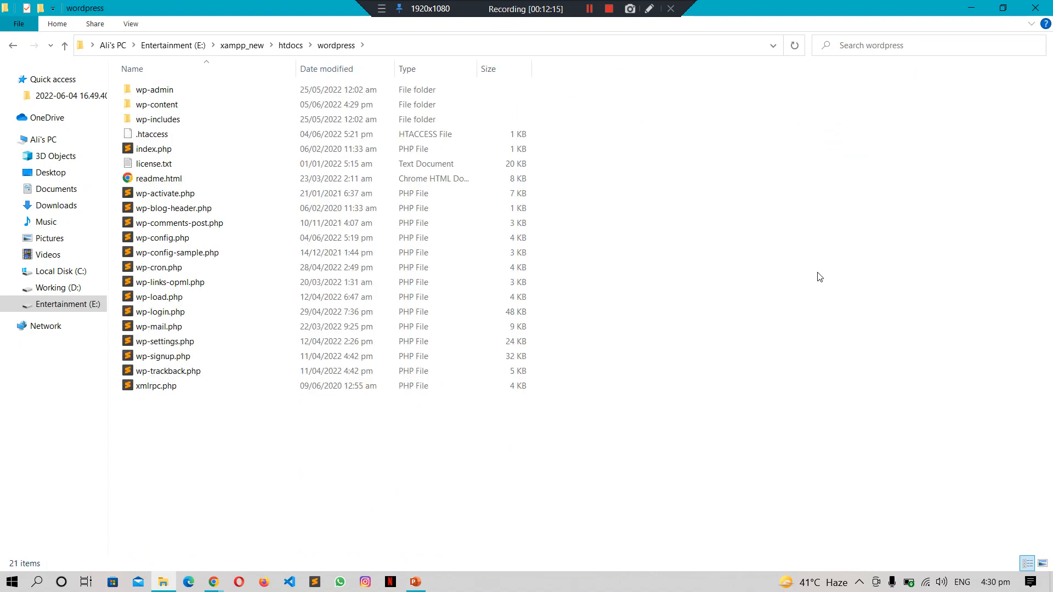
{"action": "key", "text": "Down"}
{"action": "key", "text": "Up"}
{"action": "key", "text": "Return"}
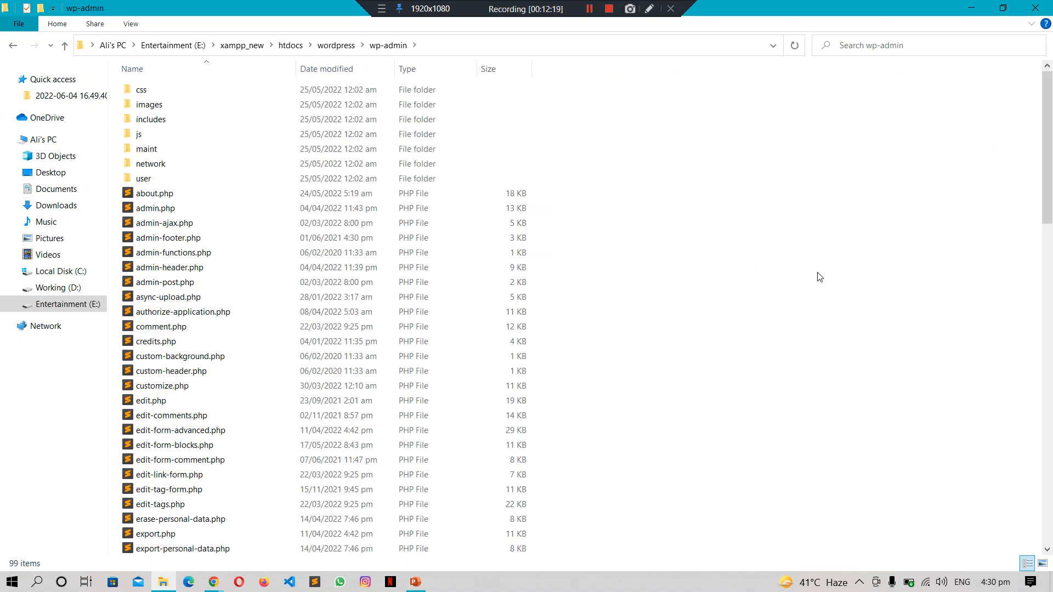
Step: Move through the wp-admin files, checking the Themes page, and select admin.php
{"action": "key", "text": "alt+Tab"}
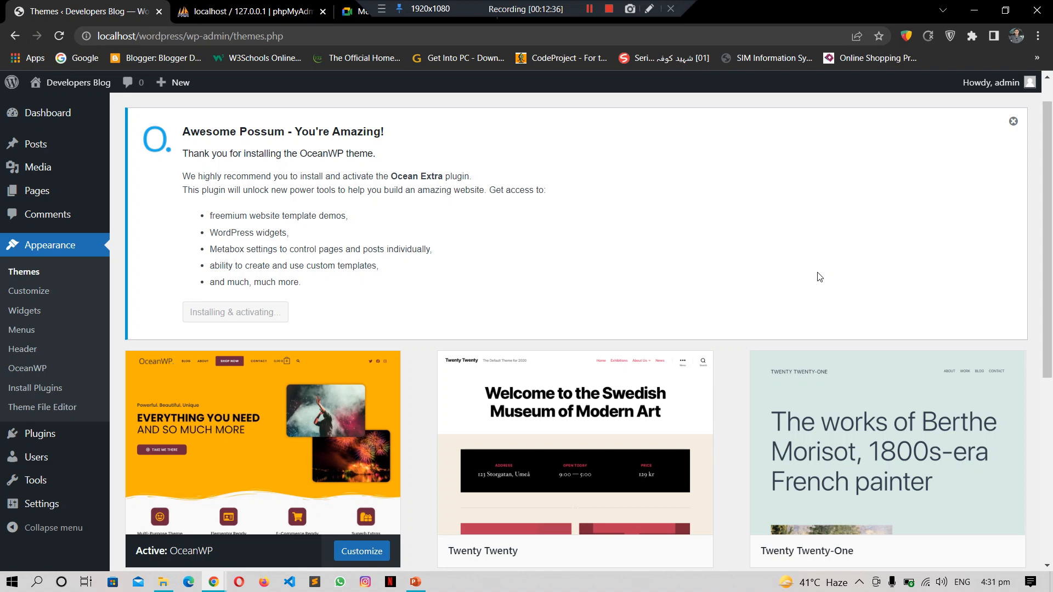
{"action": "key", "text": "alt+Tab"}
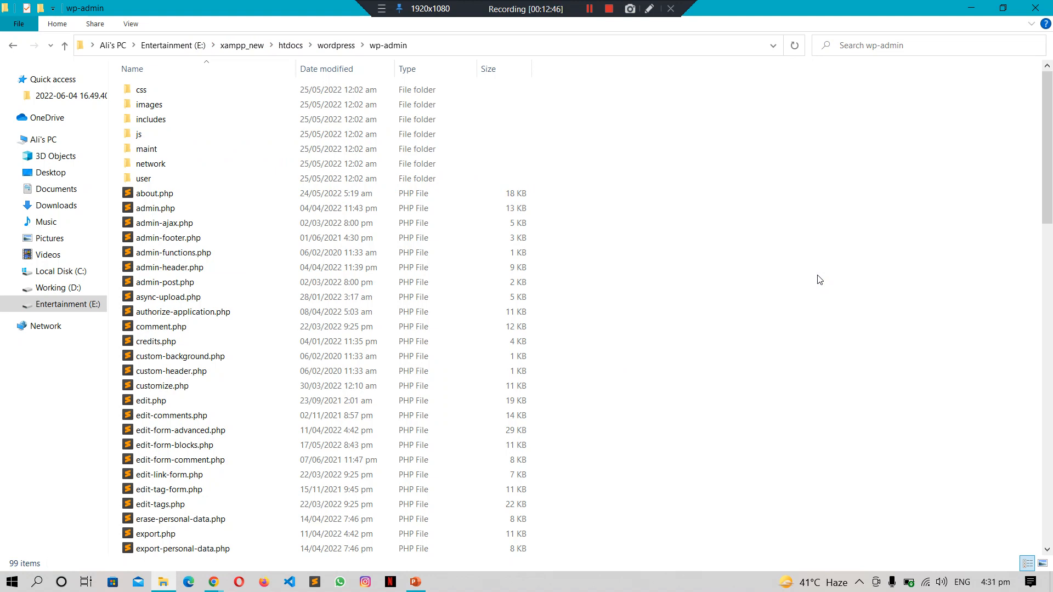
{"action": "key", "text": "Down"}
{"action": "key", "text": "Down"}
{"action": "key", "text": "Down"}
{"action": "key", "text": "Down"}
{"action": "key", "text": "Down"}
{"action": "key", "text": "Down"}
{"action": "key", "text": "Down"}
{"action": "key", "text": "Down"}
{"action": "key", "text": "Down"}
{"action": "key", "text": "Down"}
{"action": "key", "text": "Down"}
{"action": "key", "text": "Down"}
{"action": "key", "text": "Down"}
{"action": "key", "text": "Down"}
{"action": "key", "text": "Down"}
{"action": "key", "text": "Down"}
{"action": "key", "text": "Down"}
{"action": "key", "text": "Down"}
{"action": "key", "text": "Down"}
{"action": "key", "text": "Down"}
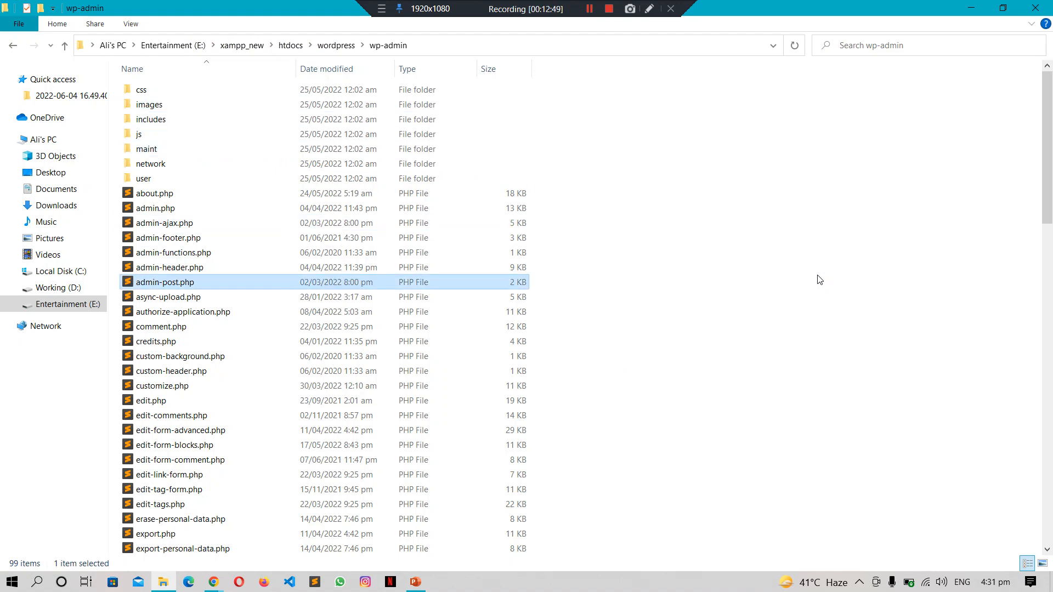
{"action": "key", "text": "Down"}
{"action": "key", "text": "Down"}
{"action": "key", "text": "Down"}
{"action": "key", "text": "Down"}
{"action": "key", "text": "Down"}
{"action": "key", "text": "Down"}
{"action": "key", "text": "Down"}
{"action": "key", "text": "Down"}
{"action": "key", "text": "Down"}
{"action": "key", "text": "Down"}
{"action": "key", "text": "Down"}
{"action": "key", "text": "Down"}
{"action": "key", "text": "Down"}
{"action": "key", "text": "Down"}
{"action": "key", "text": "Down"}
{"action": "key", "text": "Down"}
{"action": "key", "text": "Down"}
{"action": "key", "text": "Down"}
{"action": "key", "text": "Down"}
{"action": "key", "text": "Down"}
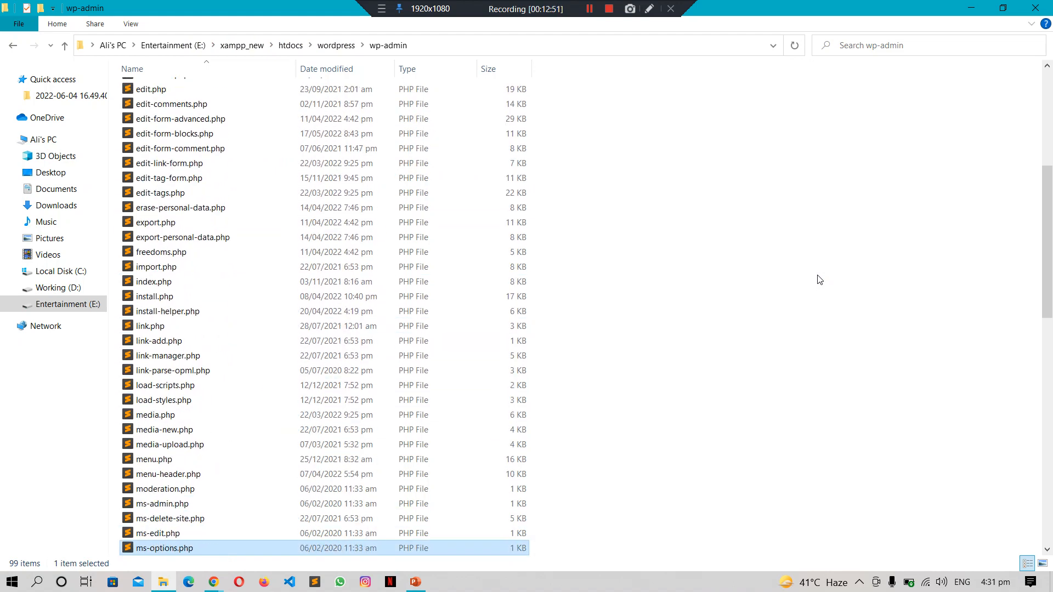
{"action": "key", "text": "alt+Tab"}
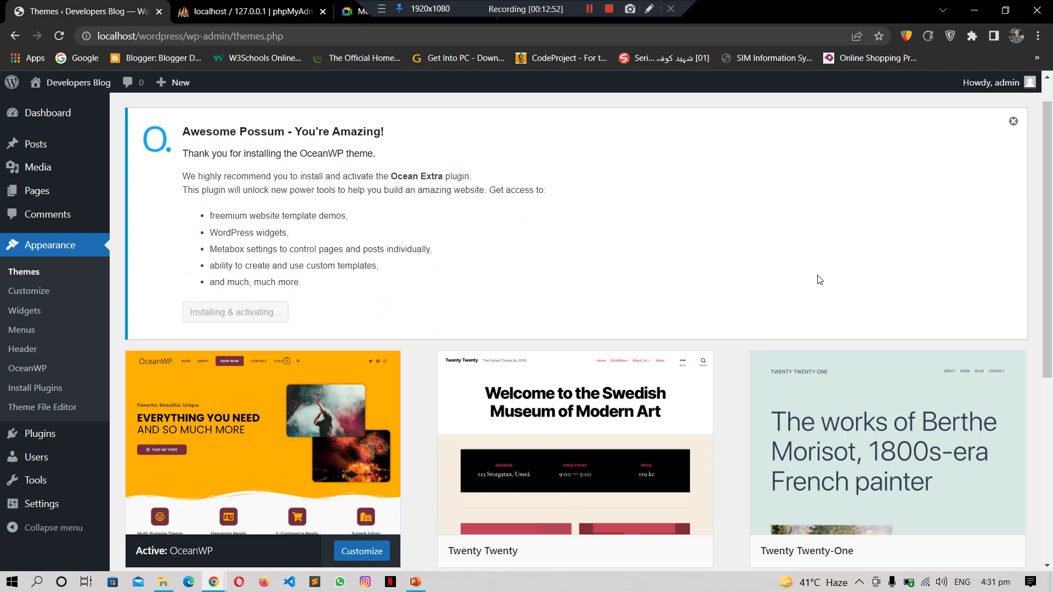
{"action": "key", "text": "alt+Tab"}
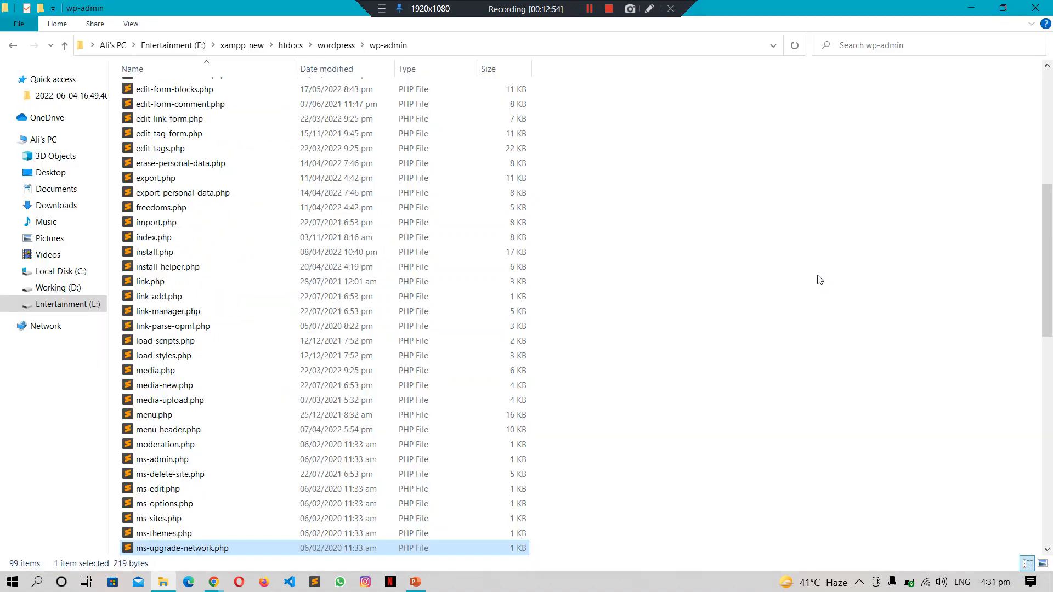
{"action": "key", "text": "Up"}
{"action": "key", "text": "Up"}
{"action": "key", "text": "Up"}
{"action": "key", "text": "Up"}
{"action": "key", "text": "Up"}
{"action": "key", "text": "Up"}
{"action": "key", "text": "Up"}
{"action": "key", "text": "Up"}
{"action": "key", "text": "Up"}
{"action": "key", "text": "Up"}
{"action": "key", "text": "Up"}
{"action": "key", "text": "Up"}
{"action": "key", "text": "Up"}
{"action": "key", "text": "Up"}
{"action": "key", "text": "Up"}
{"action": "key", "text": "Up"}
{"action": "key", "text": "Up"}
{"action": "key", "text": "Up"}
{"action": "key", "text": "Up"}
{"action": "key", "text": "Up"}
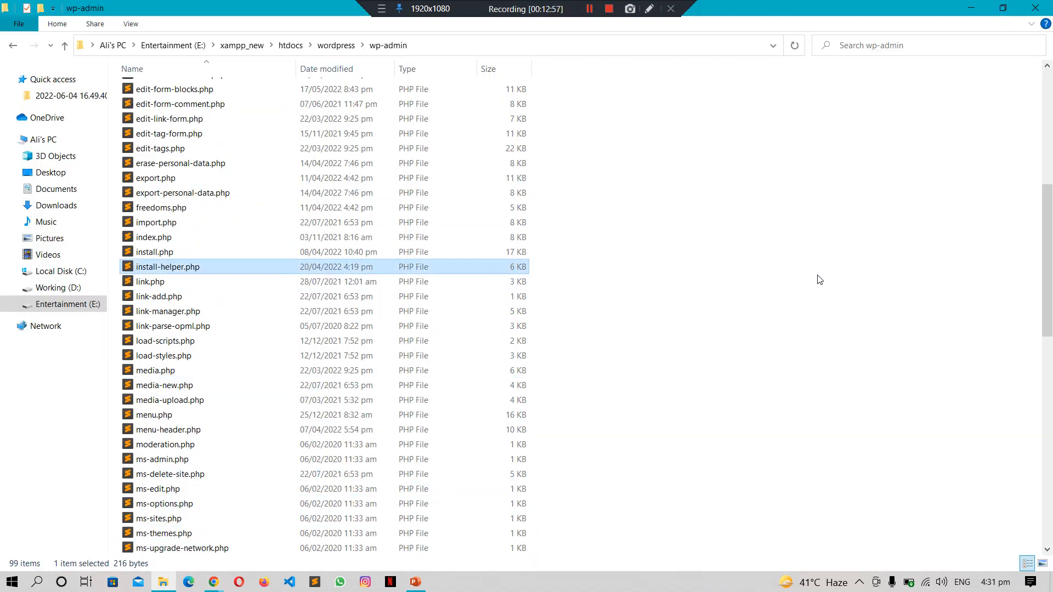
{"action": "key", "text": "Up"}
{"action": "key", "text": "Up"}
{"action": "key", "text": "Up"}
{"action": "key", "text": "Up"}
{"action": "key", "text": "Up"}
{"action": "key", "text": "Up"}
{"action": "key", "text": "Up"}
{"action": "key", "text": "Up"}
{"action": "key", "text": "Up"}
{"action": "key", "text": "Up"}
{"action": "key", "text": "Up"}
{"action": "key", "text": "Up"}
{"action": "key", "text": "Up"}
{"action": "key", "text": "Up"}
{"action": "key", "text": "Up"}
{"action": "key", "text": "Up"}
{"action": "key", "text": "Up"}
{"action": "key", "text": "Up"}
{"action": "key", "text": "Up"}
{"action": "key", "text": "Up"}
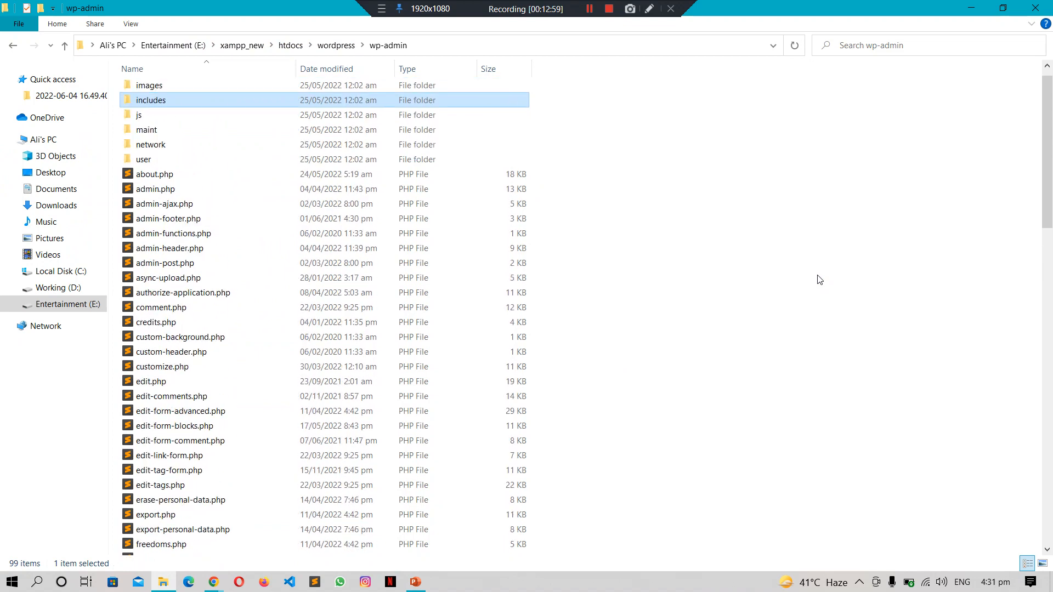
{"action": "key", "text": "Down"}
{"action": "key", "text": "Down"}
{"action": "key", "text": "Down"}
{"action": "key", "text": "Down"}
{"action": "key", "text": "Down"}
{"action": "key", "text": "Down"}
{"action": "key", "text": "Down"}
{"action": "key", "text": "Down"}
{"action": "key", "text": "Down"}
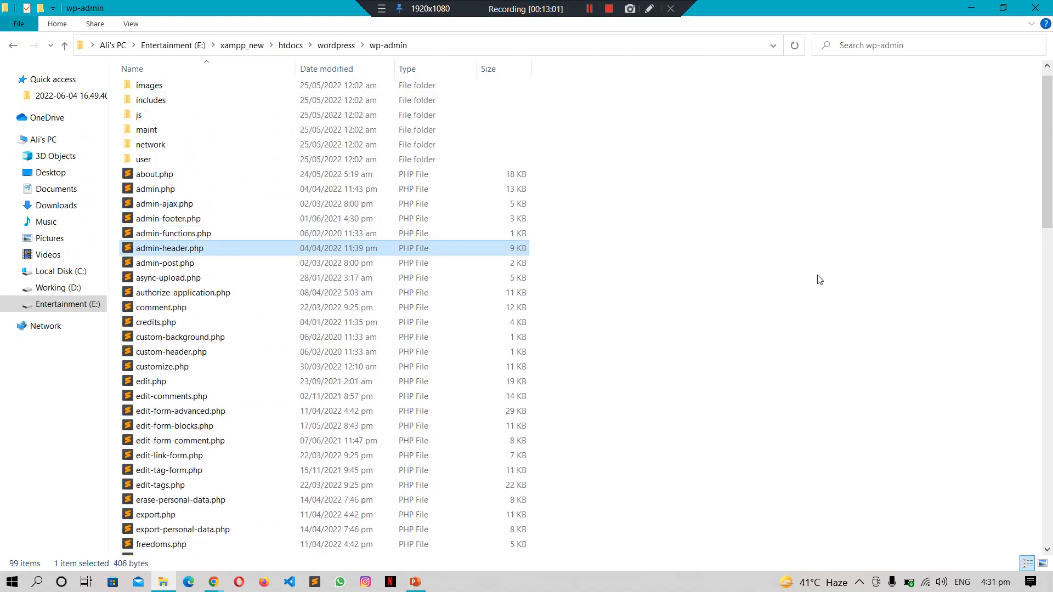
{"action": "key", "text": "Down"}
{"action": "key", "text": "Up"}
{"action": "key", "text": "Down"}
{"action": "key", "text": "Up"}
{"action": "key", "text": "Up"}
{"action": "key", "text": "Up"}
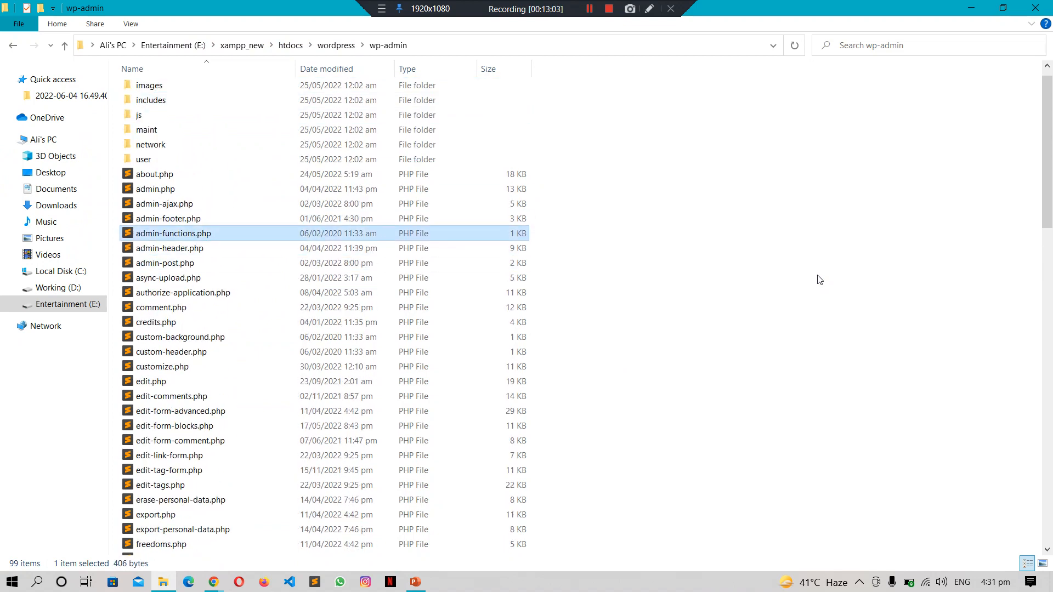
{"action": "key", "text": "Up"}
{"action": "key", "text": "Up"}
{"action": "key", "text": "Up"}
{"action": "key", "text": "Down"}
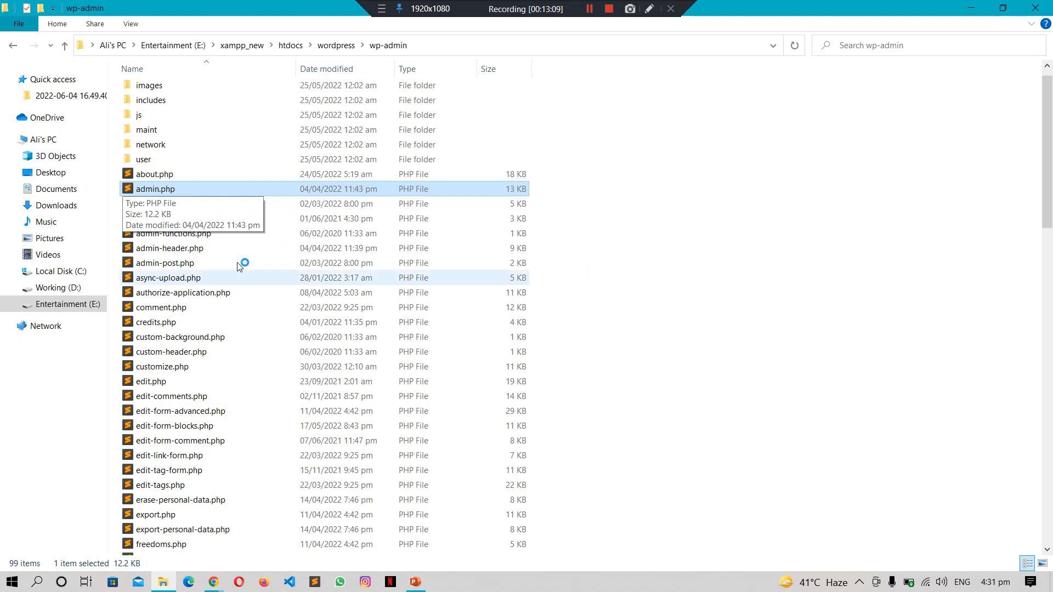
Step: Refresh the wp-admin listing and read admin.php down to its plugin page handling code
{"action": "right_click", "coordinate": [674, 220]}
{"action": "left_click", "coordinate": [712, 277]}
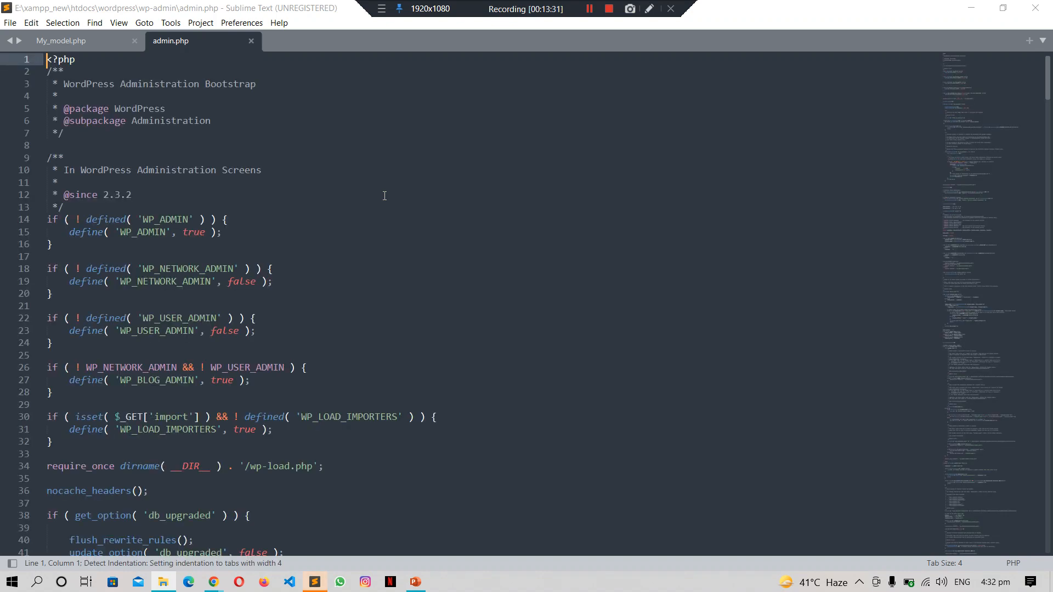
{"action": "left_click", "coordinate": [384, 195]}
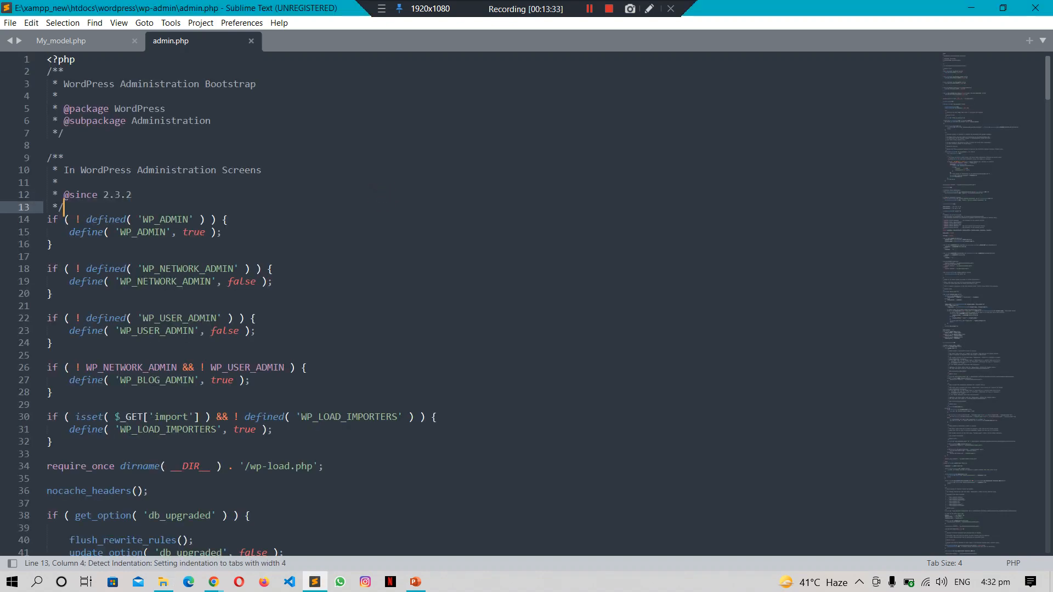
{"action": "key", "text": "Down"}
{"action": "key", "text": "Down"}
{"action": "key", "text": "Down"}
{"action": "key", "text": "Down"}
{"action": "key", "text": "Down"}
{"action": "key", "text": "Down"}
{"action": "key", "text": "Down"}
{"action": "key", "text": "Down"}
{"action": "key", "text": "Down"}
{"action": "key", "text": "Down"}
{"action": "key", "text": "Down"}
{"action": "key", "text": "Down"}
{"action": "key", "text": "Down"}
{"action": "key", "text": "Down"}
{"action": "key", "text": "Down"}
{"action": "key", "text": "Down"}
{"action": "key", "text": "Down"}
{"action": "key", "text": "Down"}
{"action": "key", "text": "Down"}
{"action": "key", "text": "Down"}
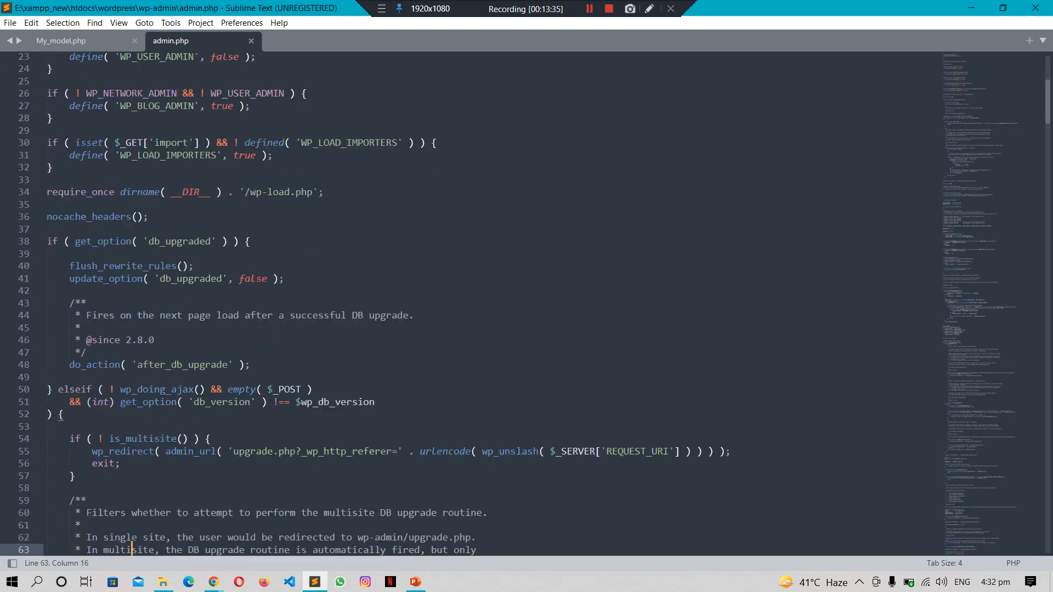
{"action": "key", "text": "Down"}
{"action": "key", "text": "Down"}
{"action": "key", "text": "Down"}
{"action": "key", "text": "Down"}
{"action": "key", "text": "Down"}
{"action": "key", "text": "Down"}
{"action": "key", "text": "Down"}
{"action": "key", "text": "Down"}
{"action": "key", "text": "Down"}
{"action": "key", "text": "Down"}
{"action": "key", "text": "Down"}
{"action": "key", "text": "Down"}
{"action": "key", "text": "Down"}
{"action": "key", "text": "Down"}
{"action": "key", "text": "Down"}
{"action": "key", "text": "Down"}
{"action": "key", "text": "Down"}
{"action": "key", "text": "Down"}
{"action": "key", "text": "Down"}
{"action": "key", "text": "Down"}
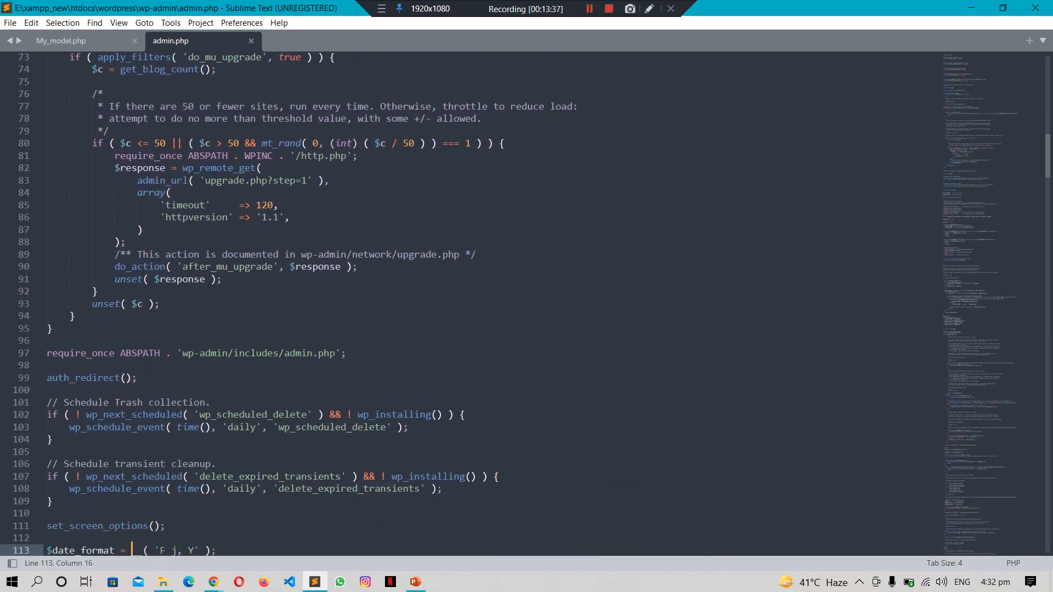
{"action": "key", "text": "Down"}
{"action": "key", "text": "Down"}
{"action": "key", "text": "Down"}
{"action": "key", "text": "Down"}
{"action": "key", "text": "Down"}
{"action": "key", "text": "Down"}
{"action": "key", "text": "Down"}
{"action": "key", "text": "Down"}
{"action": "key", "text": "Down"}
{"action": "key", "text": "Down"}
{"action": "key", "text": "Down"}
{"action": "key", "text": "Down"}
{"action": "key", "text": "Down"}
{"action": "key", "text": "Down"}
{"action": "key", "text": "Down"}
{"action": "key", "text": "Down"}
{"action": "key", "text": "Down"}
{"action": "key", "text": "Down"}
{"action": "key", "text": "Down"}
{"action": "key", "text": "Down"}
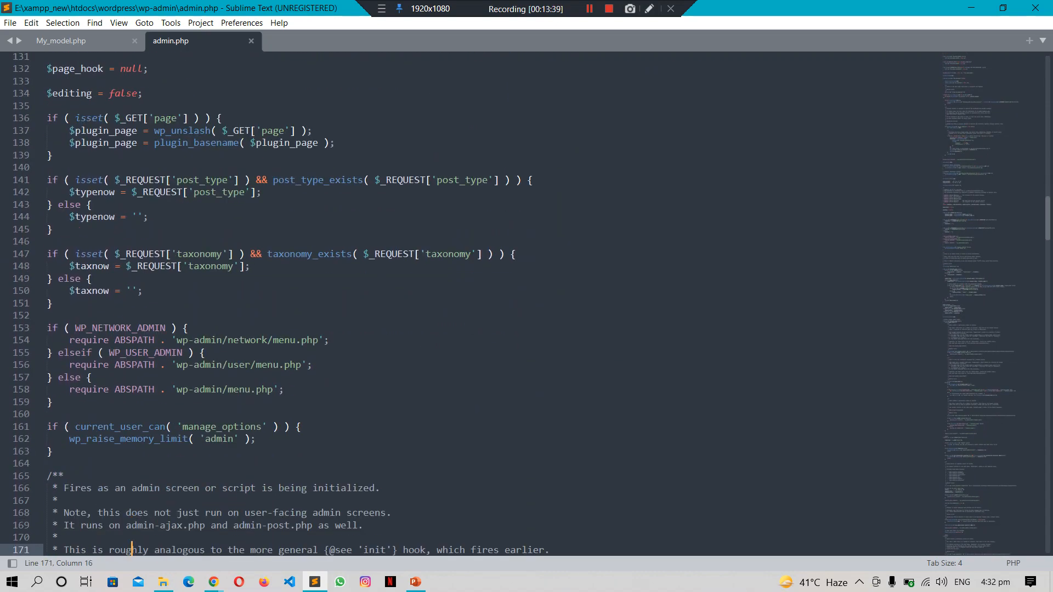
{"action": "key", "text": "Down"}
{"action": "key", "text": "Down"}
{"action": "key", "text": "Down"}
{"action": "key", "text": "Down"}
{"action": "key", "text": "Down"}
{"action": "key", "text": "Down"}
{"action": "key", "text": "Down"}
{"action": "key", "text": "Down"}
{"action": "key", "text": "Down"}
{"action": "key", "text": "Down"}
{"action": "key", "text": "Down"}
{"action": "key", "text": "Down"}
{"action": "key", "text": "Down"}
{"action": "key", "text": "Down"}
{"action": "key", "text": "Down"}
{"action": "key", "text": "Down"}
{"action": "key", "text": "Down"}
{"action": "key", "text": "Down"}
{"action": "key", "text": "Down"}
{"action": "key", "text": "Down"}
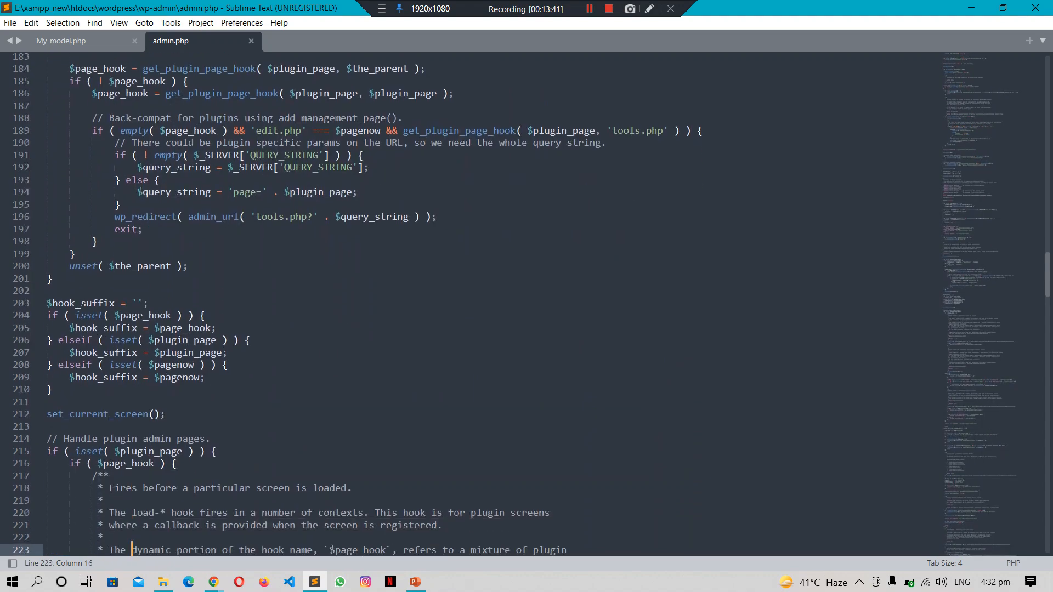
{"action": "key", "text": "Down"}
{"action": "key", "text": "Down"}
{"action": "key", "text": "Down"}
{"action": "key", "text": "Down"}
{"action": "key", "text": "Down"}
{"action": "key", "text": "Down"}
{"action": "key", "text": "Down"}
{"action": "key", "text": "Down"}
{"action": "key", "text": "Down"}
{"action": "key", "text": "Down"}
{"action": "key", "text": "Down"}
{"action": "key", "text": "Down"}
{"action": "key", "text": "Down"}
{"action": "key", "text": "Down"}
{"action": "key", "text": "Down"}
{"action": "key", "text": "Down"}
{"action": "key", "text": "Down"}
{"action": "key", "text": "Down"}
{"action": "key", "text": "Down"}
{"action": "key", "text": "Down"}
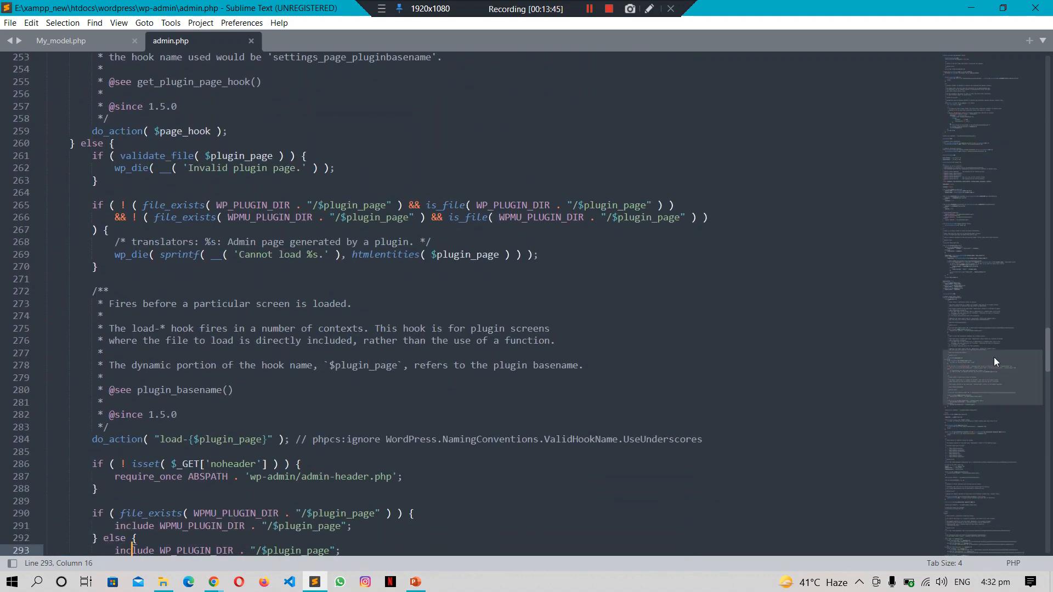
Step: Go to the end of admin.php, then close admin.php, My_model.php and Sublime Text
{"action": "left_click_drag", "start_coordinate": [997, 377], "coordinate": [993, 521]}
{"action": "left_click", "coordinate": [433, 438]}
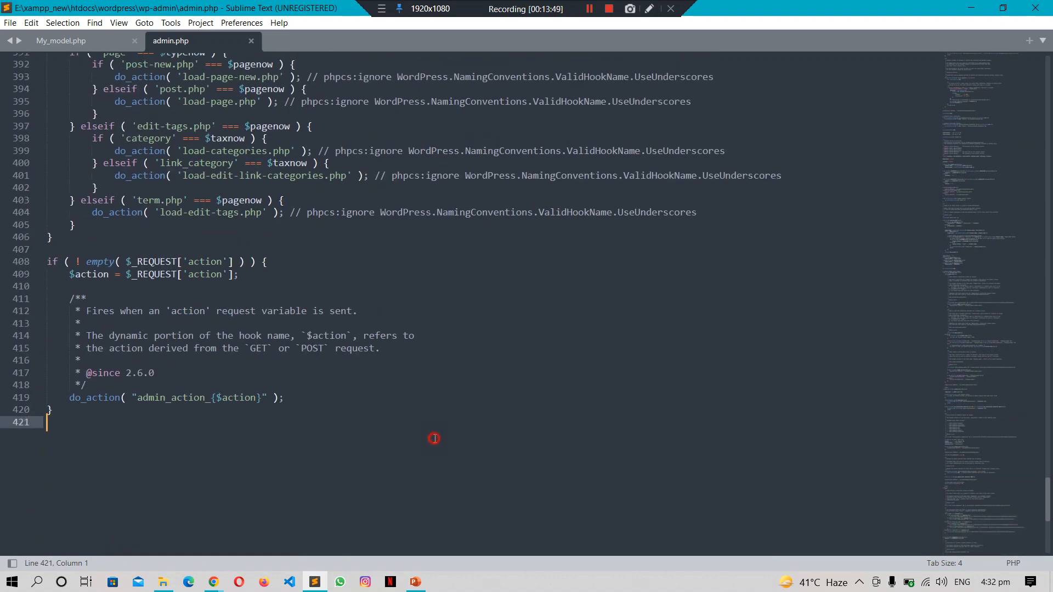
{"action": "left_click_drag", "start_coordinate": [987, 343], "coordinate": [976, 123]}
{"action": "key", "text": "ctrl+w"}
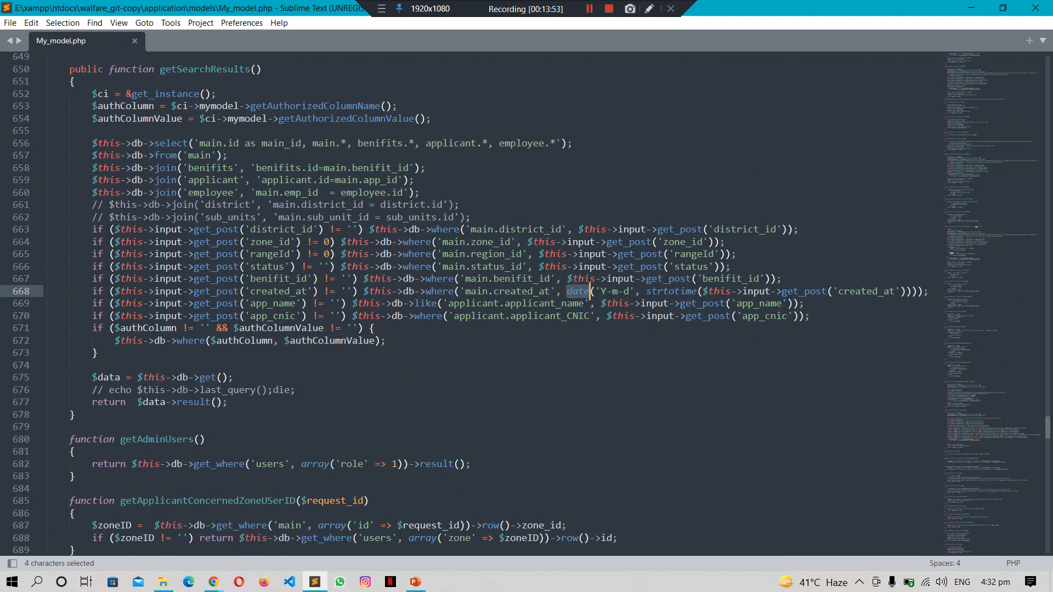
{"action": "key", "text": "ctrl+w"}
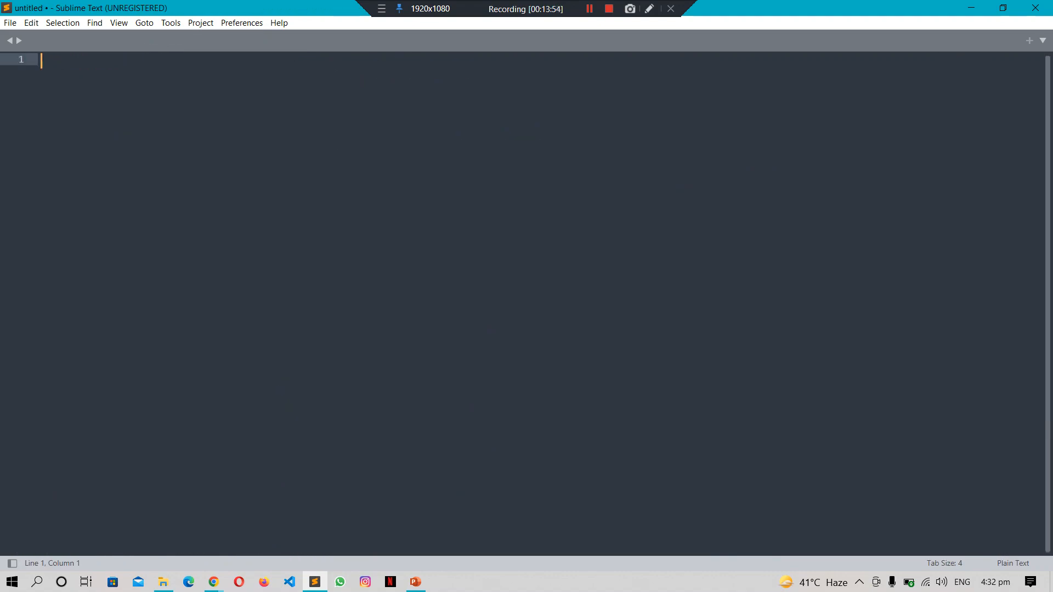
{"action": "left_click", "coordinate": [1035, 8]}
Step: Go from wp-admin into the wordpress wp-content folder, then bring the OceanWP Panel window forward
{"action": "left_click", "coordinate": [706, 285]}
{"action": "key", "text": "BackSpace"}
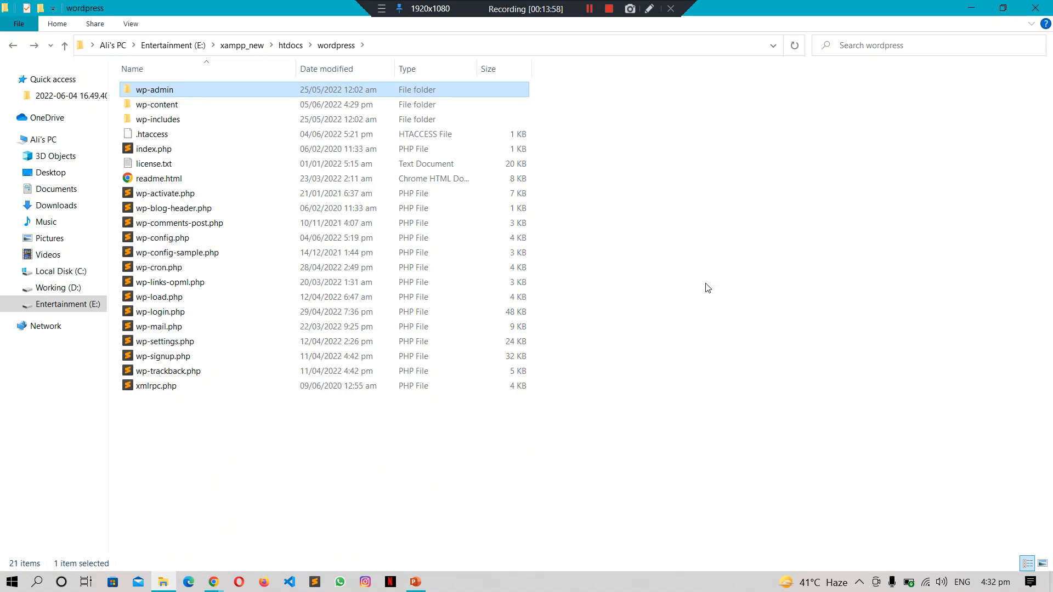
{"action": "key", "text": "Down"}
{"action": "key", "text": "Return"}
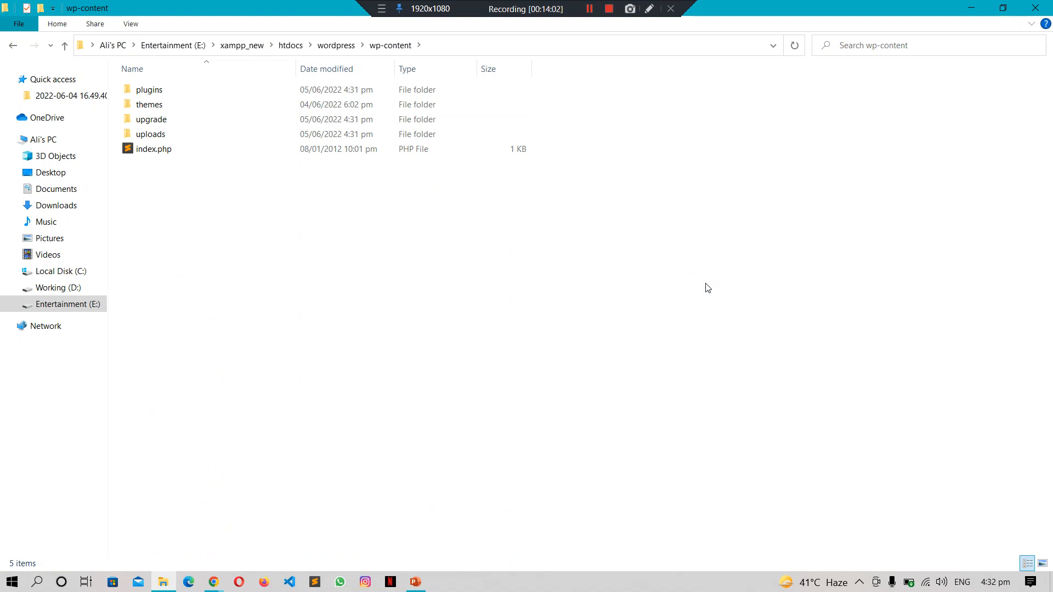
{"action": "left_click", "coordinate": [213, 583]}
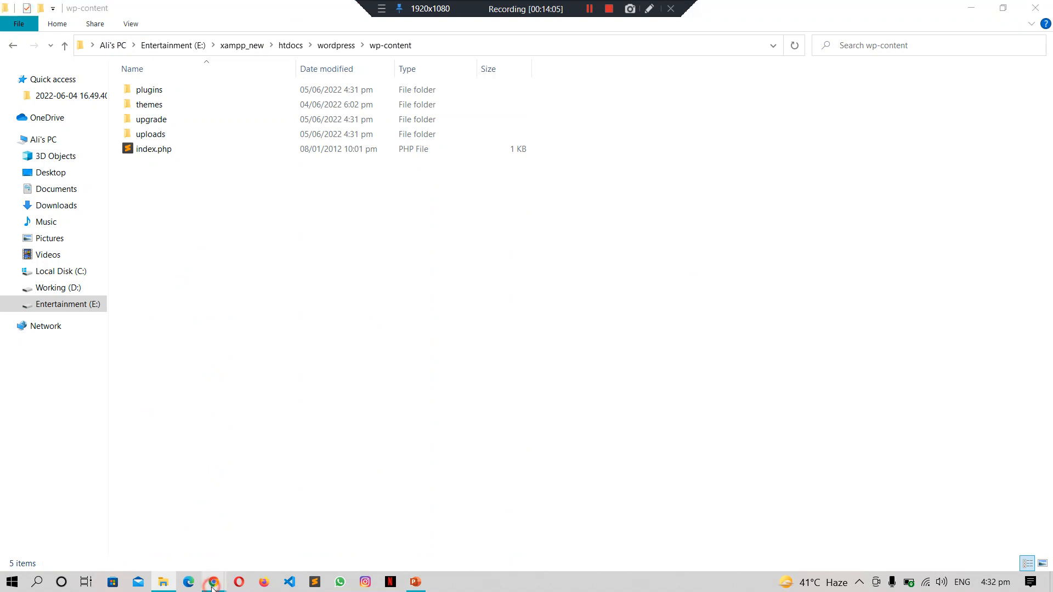
{"action": "left_click", "coordinate": [170, 537]}
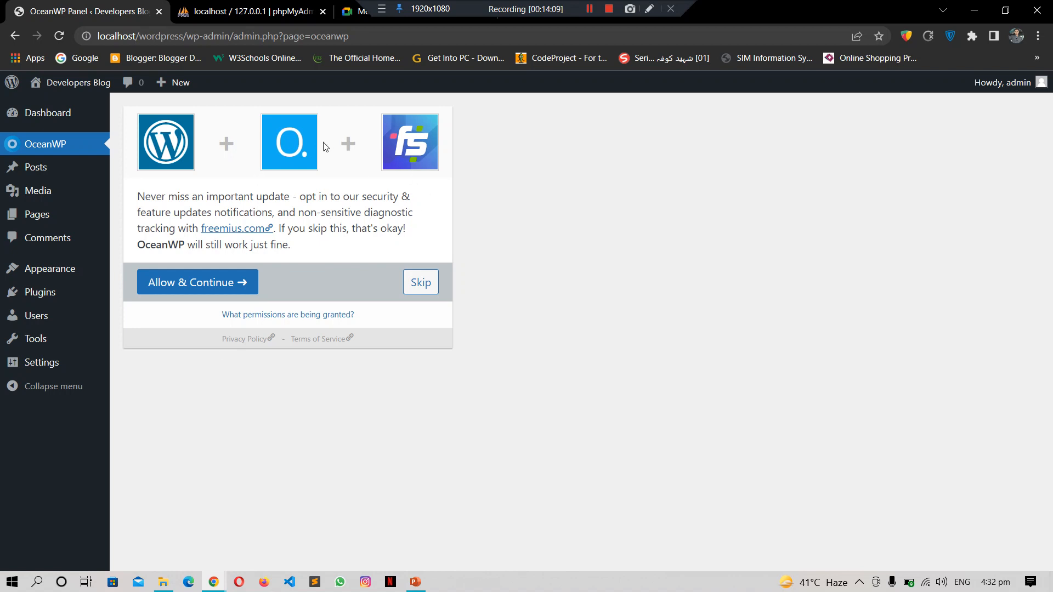
Step: Allow OceanWP update notifications, then return to the wp-content folder window
{"action": "left_click", "coordinate": [206, 292]}
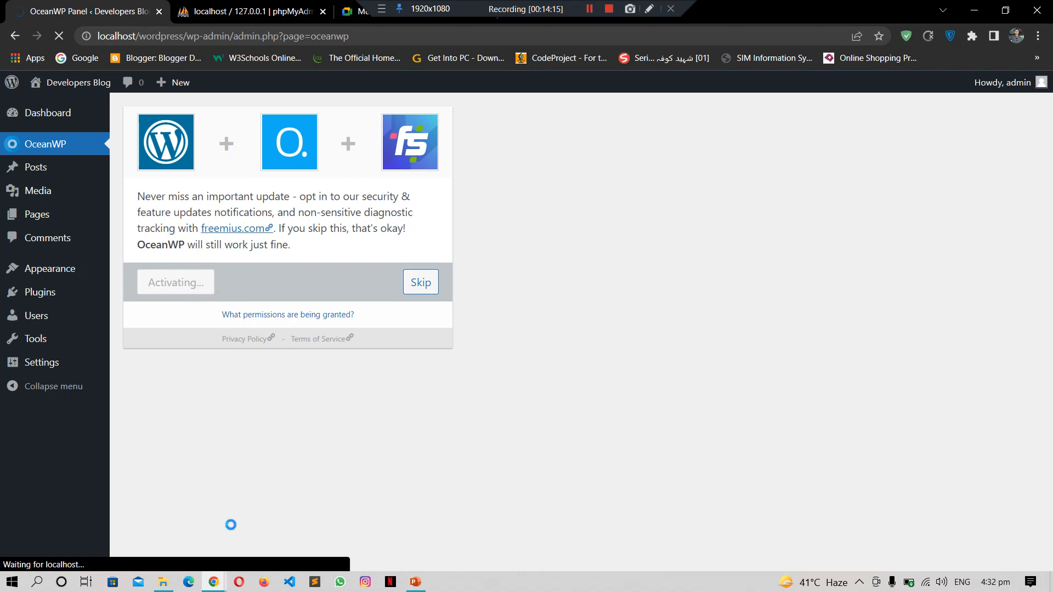
{"action": "left_click", "coordinate": [164, 582]}
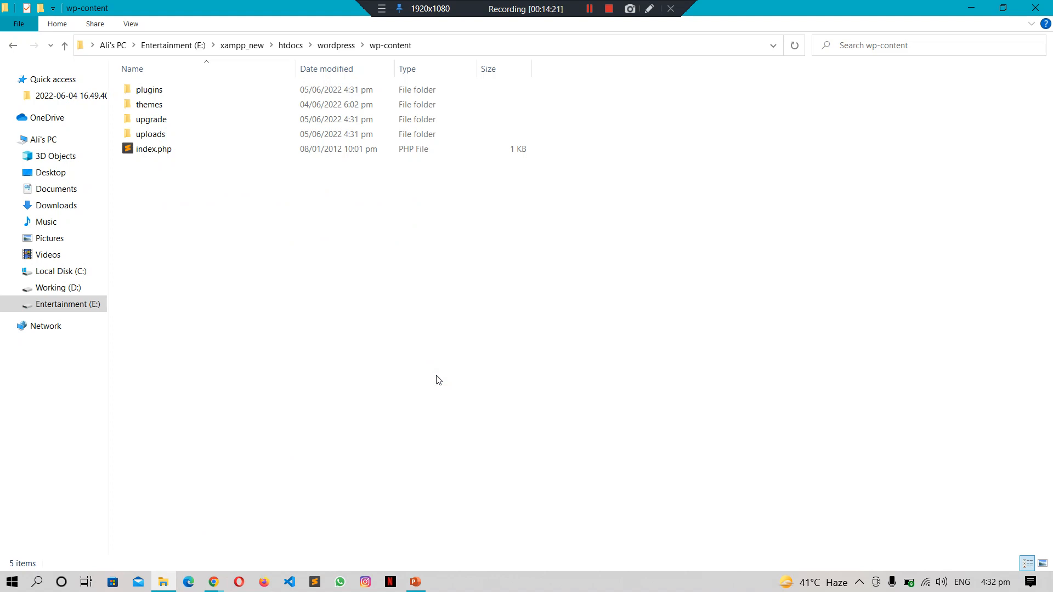
Step: Open wp-content\themes and look through the oceanwp theme folder's files
{"action": "key", "text": "t"}
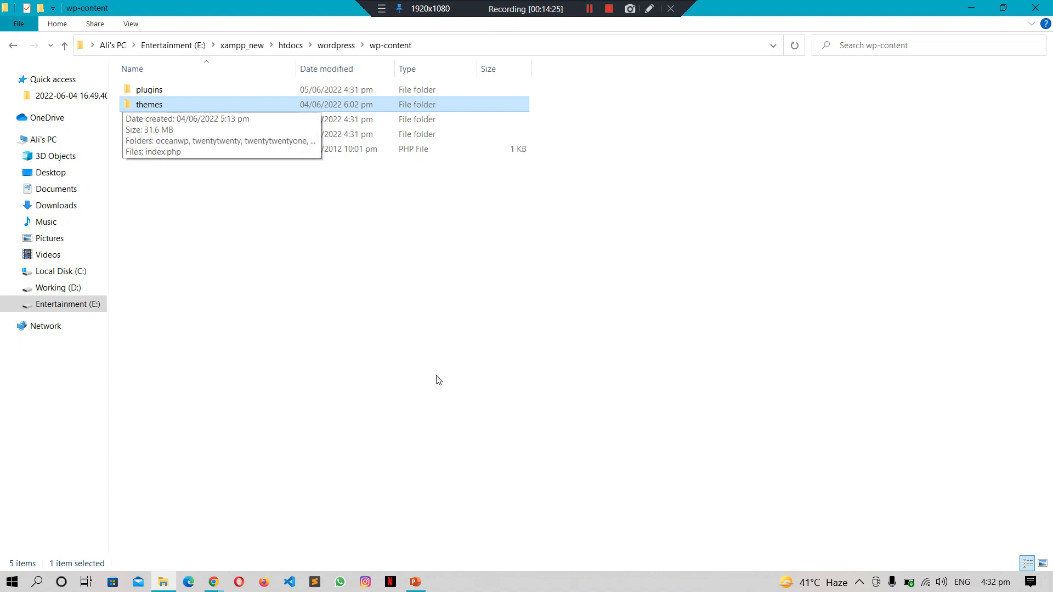
{"action": "key", "text": "Return"}
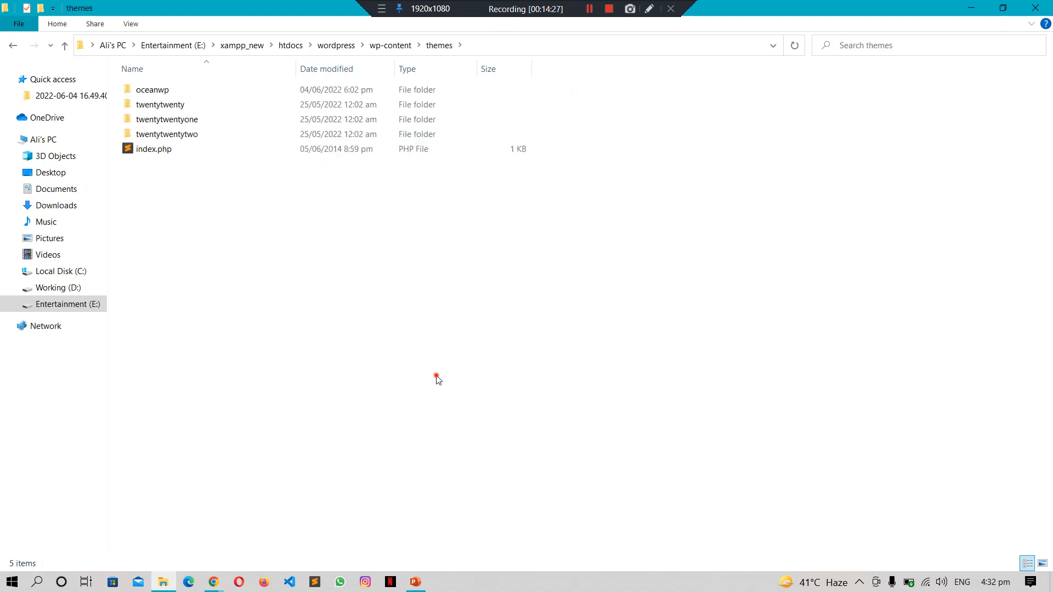
{"action": "left_click", "coordinate": [183, 104]}
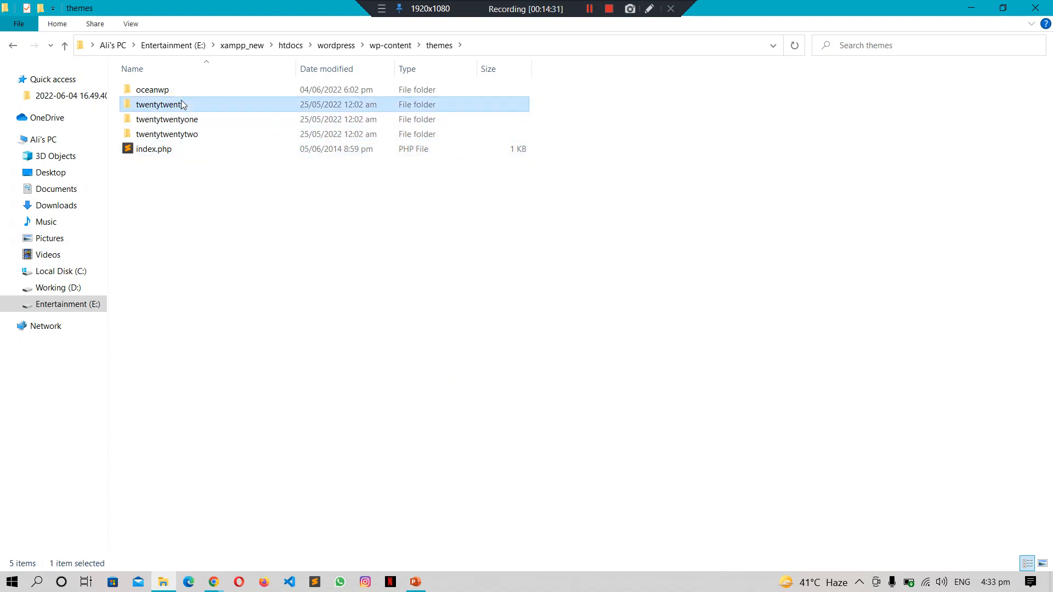
{"action": "left_click", "coordinate": [189, 87]}
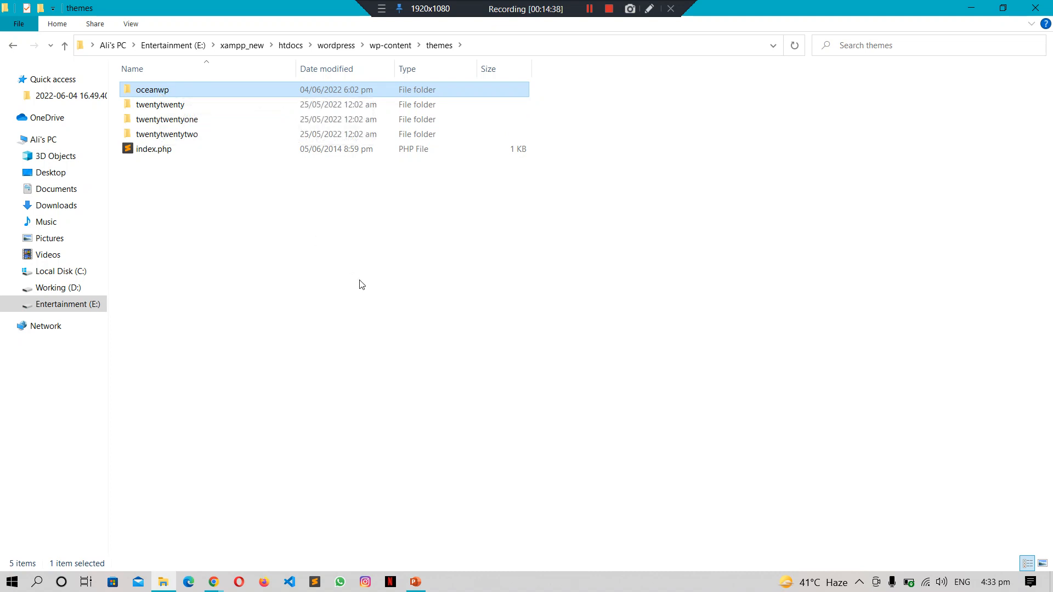
{"action": "double_click", "coordinate": [159, 91]}
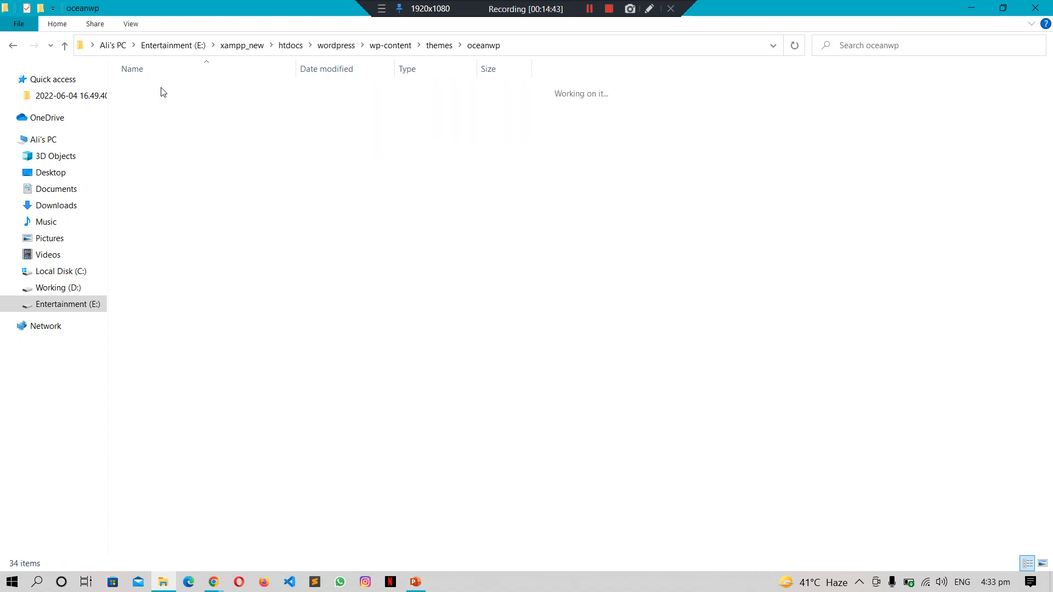
{"action": "left_click", "coordinate": [853, 363]}
{"action": "key", "text": "Down"}
{"action": "key", "text": "Down"}
{"action": "key", "text": "Down"}
{"action": "key", "text": "Down"}
{"action": "key", "text": "Down"}
{"action": "key", "text": "Down"}
{"action": "key", "text": "Down"}
{"action": "key", "text": "Down"}
{"action": "key", "text": "Down"}
{"action": "key", "text": "Down"}
{"action": "key", "text": "Down"}
{"action": "key", "text": "Down"}
{"action": "key", "text": "Down"}
{"action": "key", "text": "Down"}
{"action": "key", "text": "Down"}
{"action": "key", "text": "Down"}
{"action": "key", "text": "Down"}
{"action": "key", "text": "Down"}
{"action": "key", "text": "Down"}
{"action": "key", "text": "Down"}
{"action": "key", "text": "Down"}
{"action": "key", "text": "Down"}
{"action": "key", "text": "Down"}
{"action": "key", "text": "Down"}
{"action": "key", "text": "Down"}
{"action": "key", "text": "Down"}
{"action": "key", "text": "Down"}
{"action": "key", "text": "Down"}
{"action": "key", "text": "Up"}
{"action": "key", "text": "Up"}
{"action": "key", "text": "Up"}
{"action": "key", "text": "Up"}
{"action": "key", "text": "Up"}
{"action": "key", "text": "Up"}
{"action": "key", "text": "Up"}
{"action": "key", "text": "Up"}
{"action": "key", "text": "Up"}
{"action": "key", "text": "Up"}
{"action": "key", "text": "Up"}
{"action": "key", "text": "Up"}
{"action": "key", "text": "Up"}
{"action": "key", "text": "Up"}
{"action": "key", "text": "Up"}
{"action": "key", "text": "Up"}
{"action": "key", "text": "Up"}
{"action": "key", "text": "Up"}
{"action": "key", "text": "Up"}
{"action": "key", "text": "Up"}
{"action": "key", "text": "Up"}
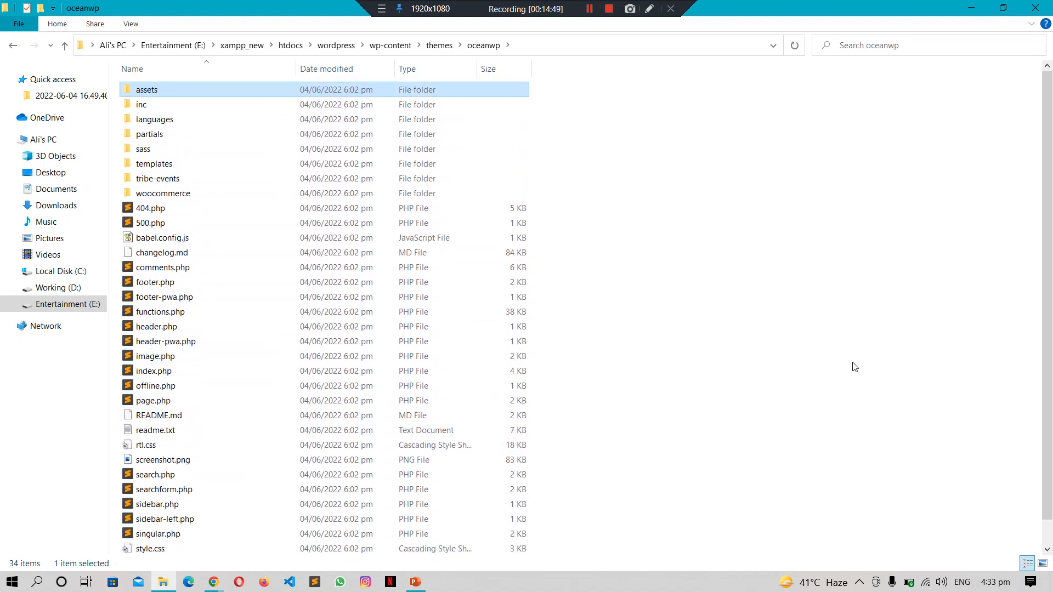
Step: Go back to wp-content, open plugins and select the ocean-extra folder
{"action": "key", "text": "BackSpace"}
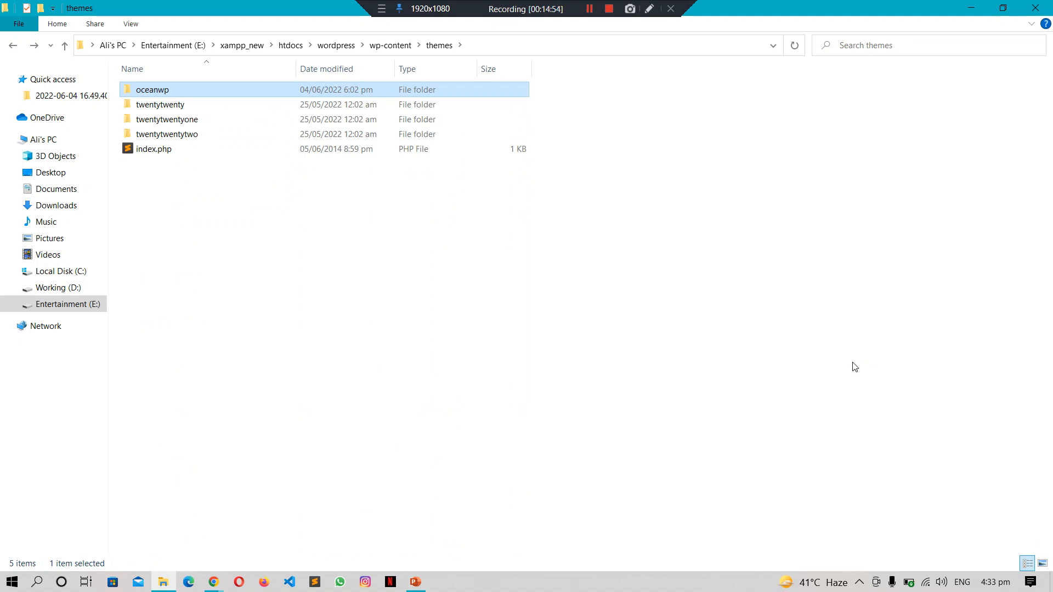
{"action": "key", "text": "BackSpace"}
{"action": "key", "text": "Up"}
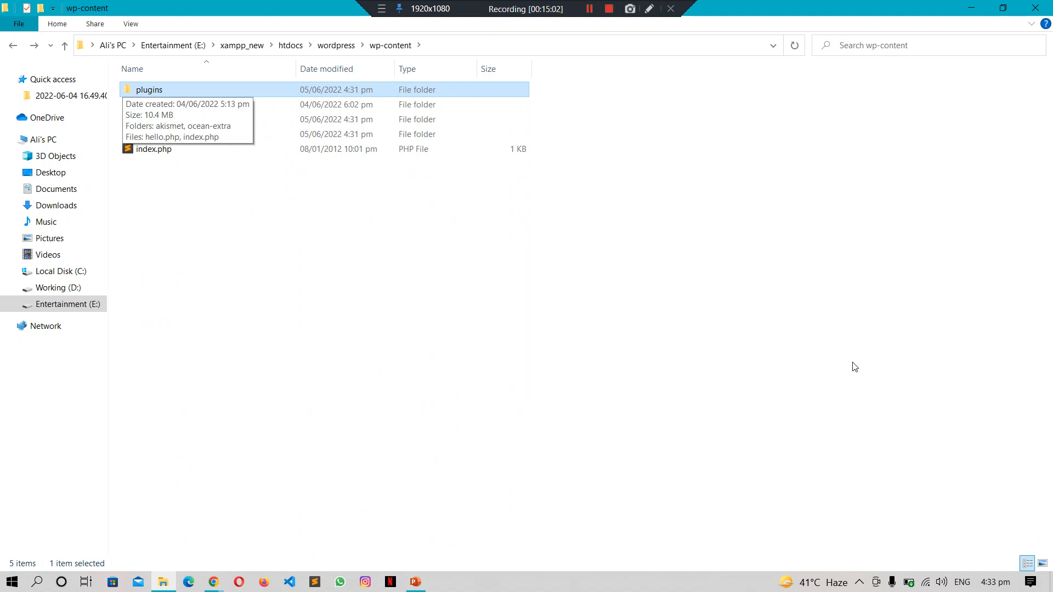
{"action": "key", "text": "Return"}
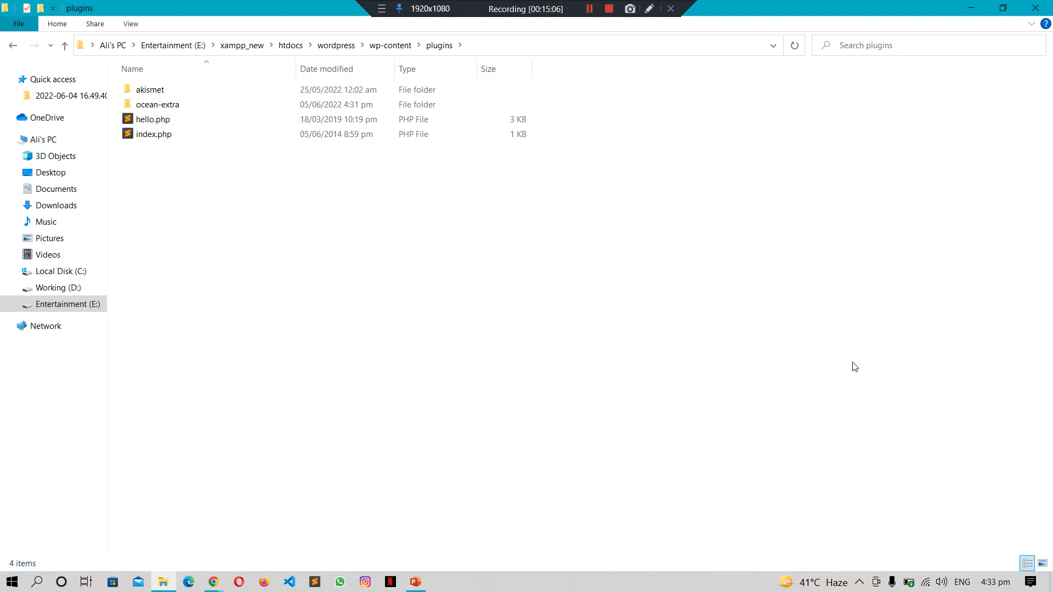
{"action": "key", "text": "Down"}
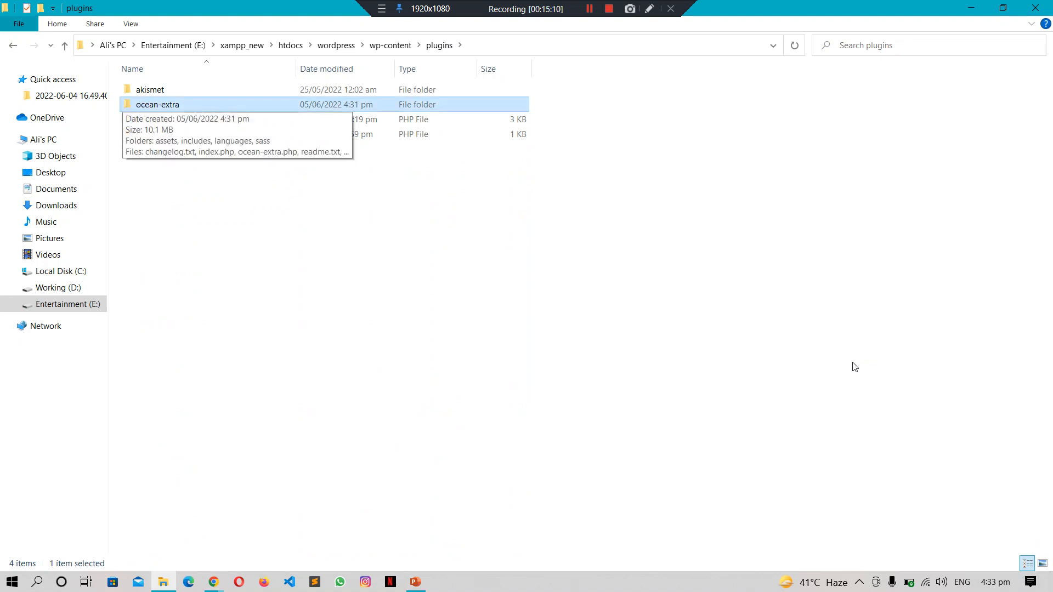
{"action": "key", "text": "alt+Tab"}
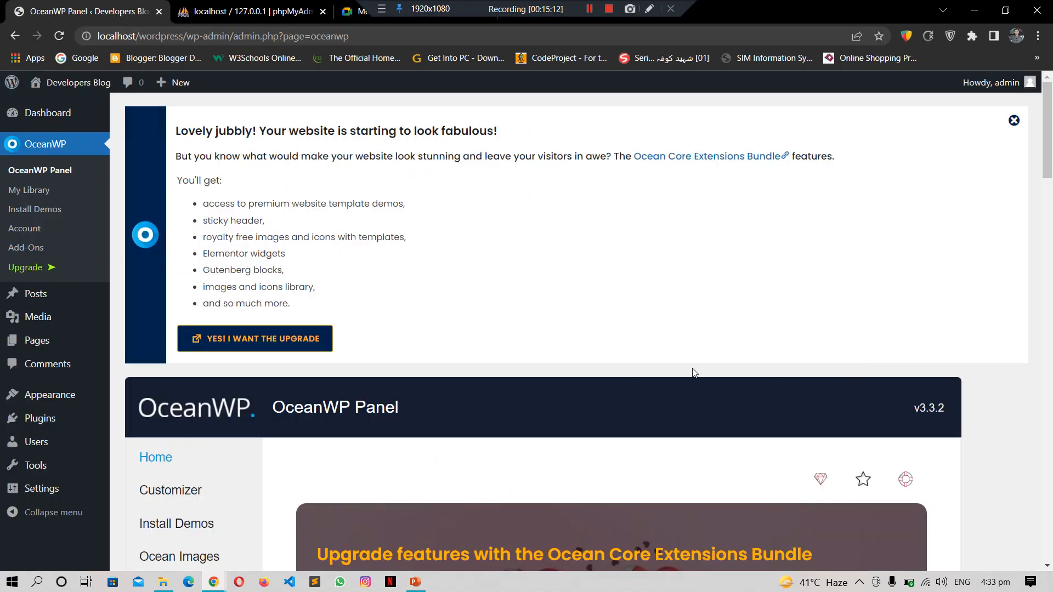
Step: Admit the waiting participant to the Meet call, bringing it to 8, and glance at the chat
{"action": "left_click", "coordinate": [349, 16]}
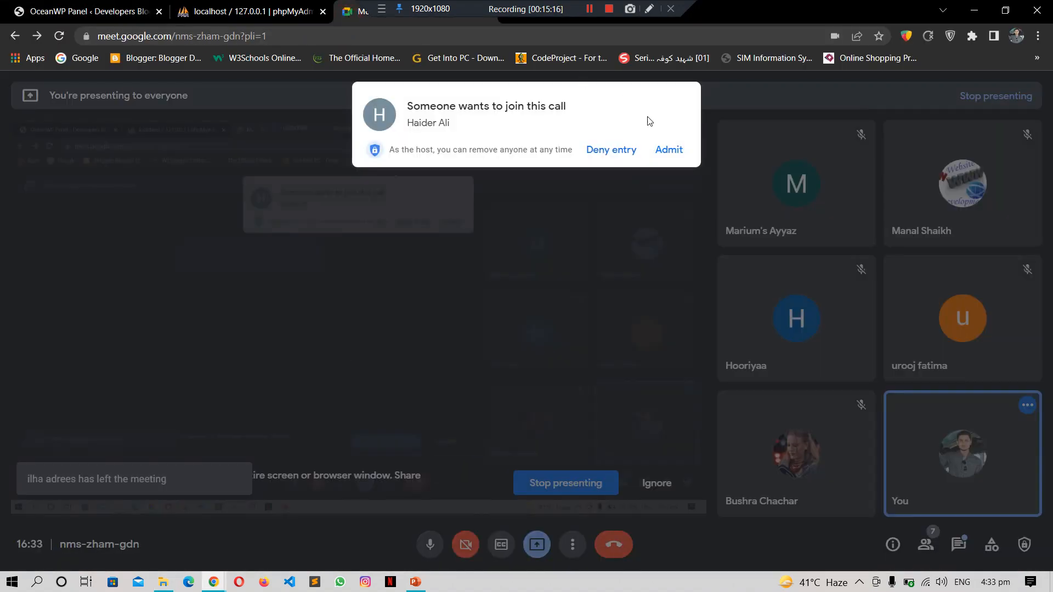
{"action": "left_click", "coordinate": [668, 149]}
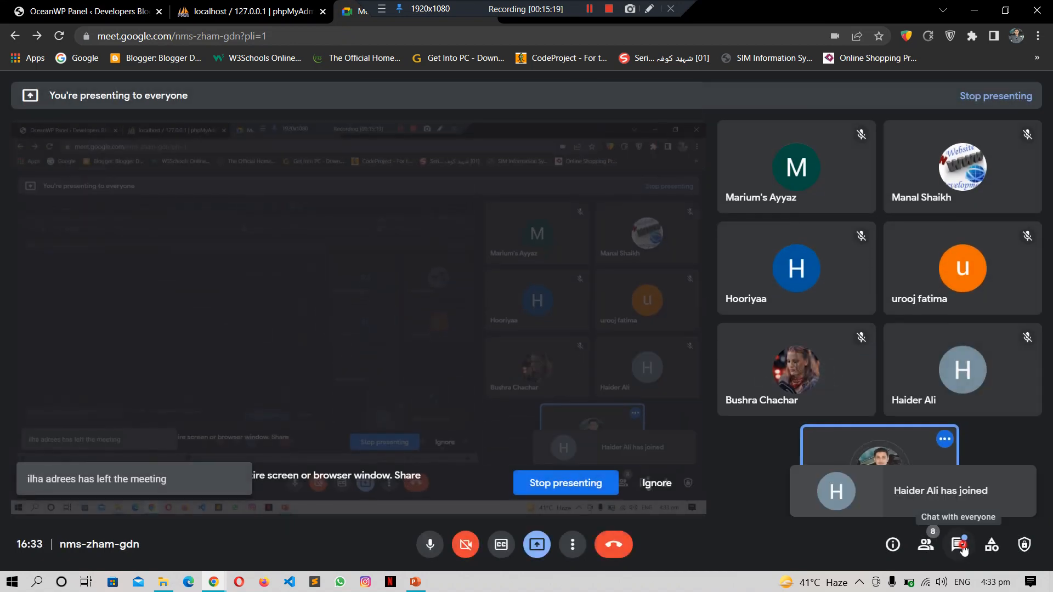
{"action": "left_click", "coordinate": [959, 545]}
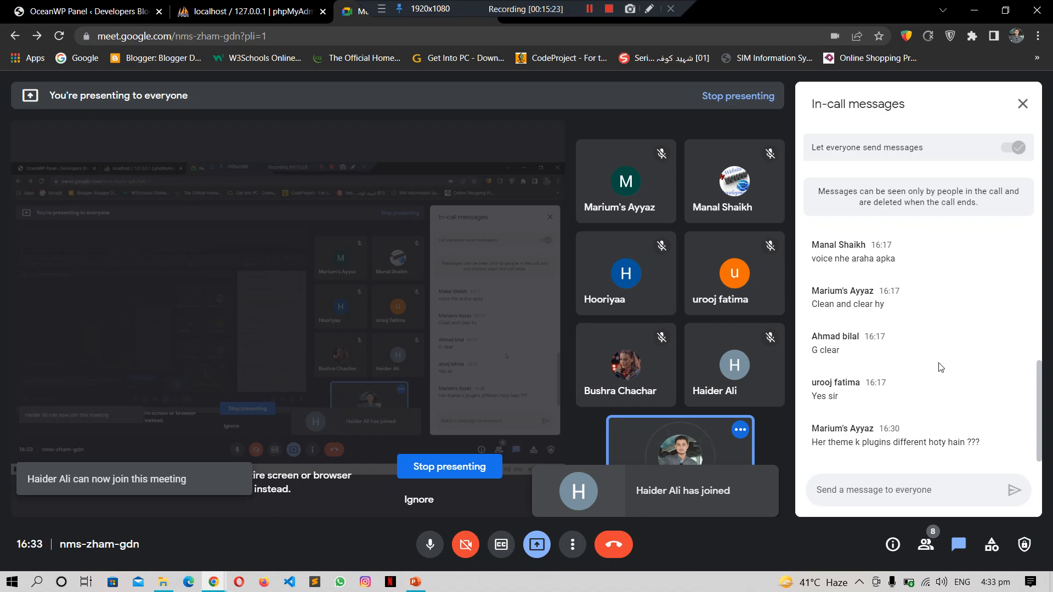
{"action": "left_click", "coordinate": [1023, 105]}
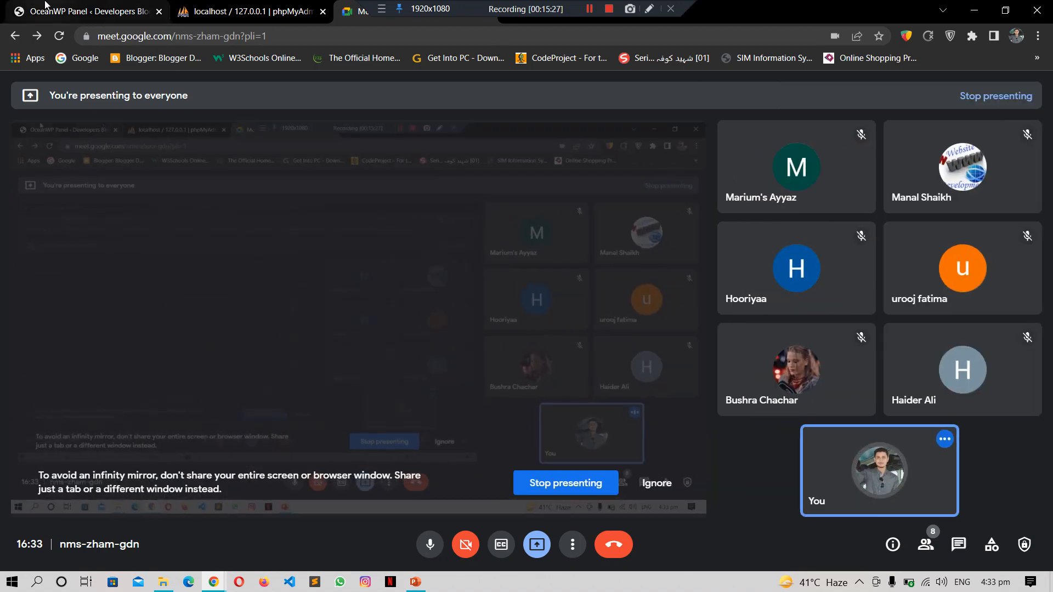
{"action": "left_click", "coordinate": [46, 6]}
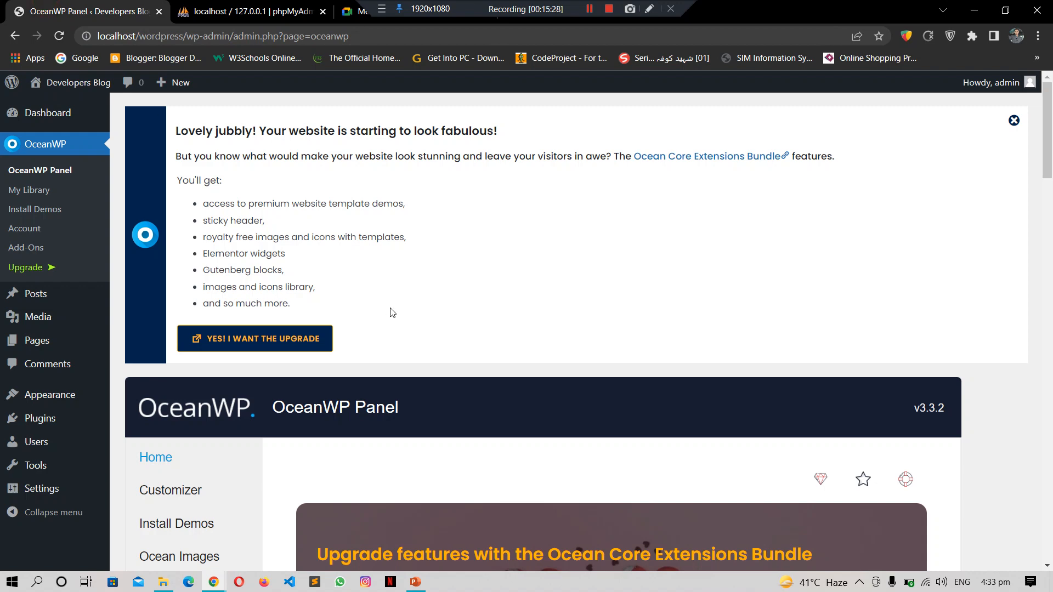
Step: Scroll the OceanWP Panel page and choose Install Demos under OceanWP in the sidebar
{"action": "left_click_drag", "start_coordinate": [1049, 152], "coordinate": [1051, 201]}
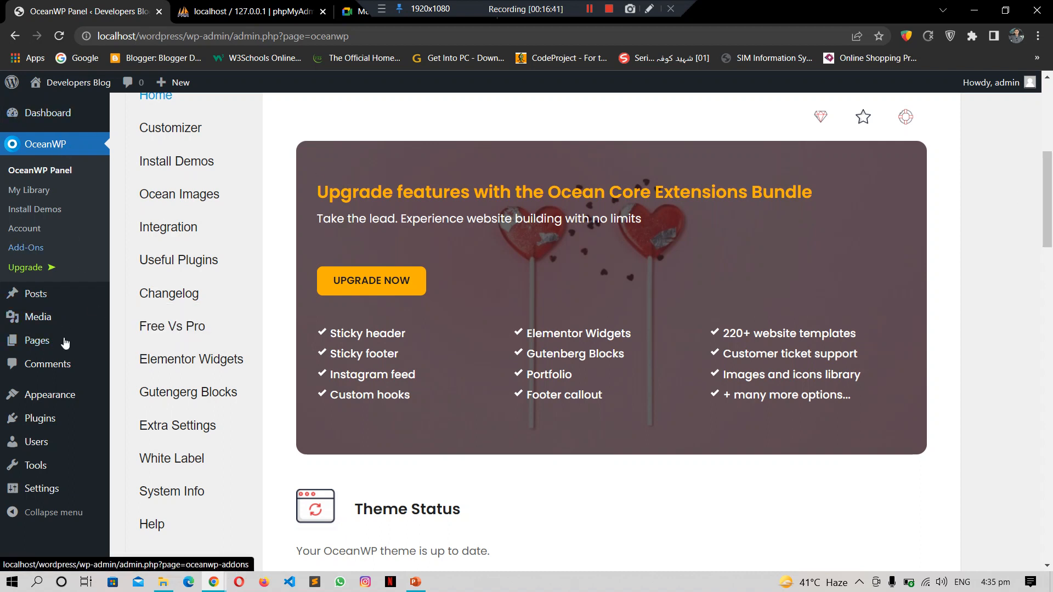
{"action": "mouse_move", "coordinate": [77, 393]}
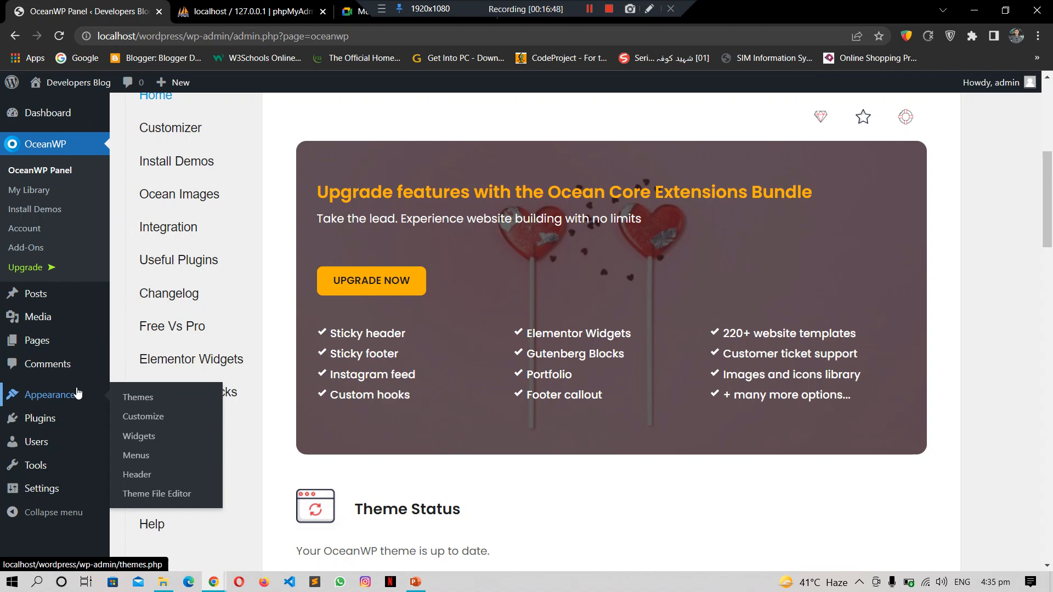
{"action": "scroll", "coordinate": [1050, 225], "scroll_direction": "down", "scroll_amount": 10}
{"action": "left_click_drag", "start_coordinate": [1051, 323], "coordinate": [1049, 92]}
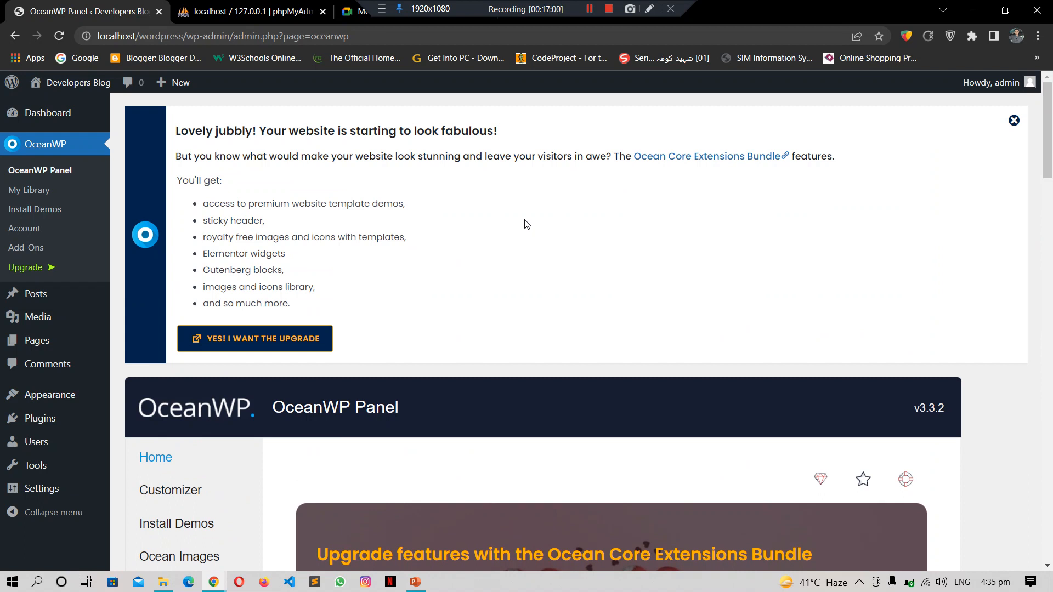
{"action": "left_click", "coordinate": [36, 218]}
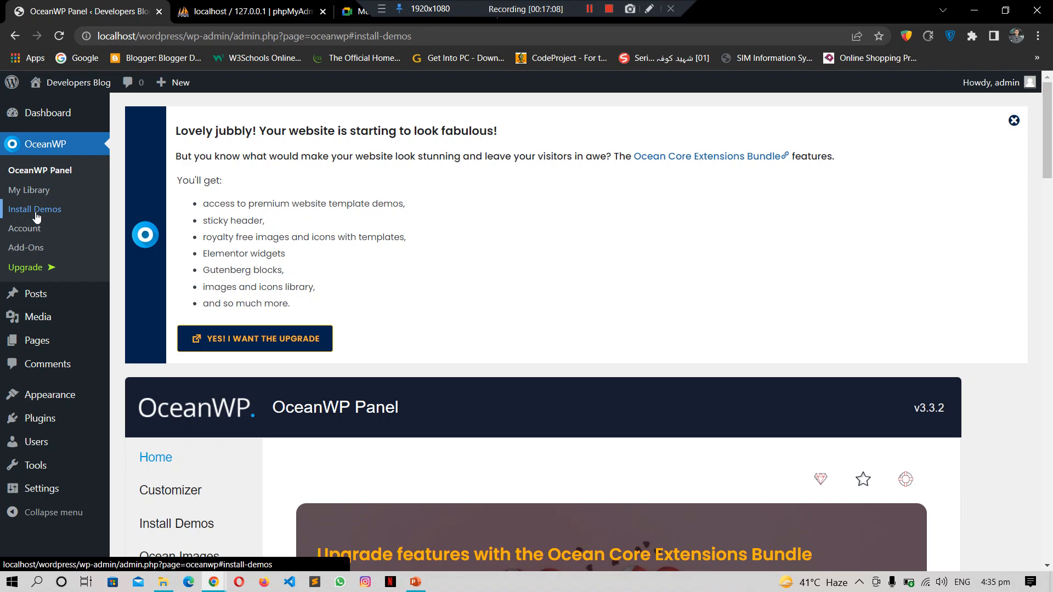
{"action": "left_click", "coordinate": [351, 11]}
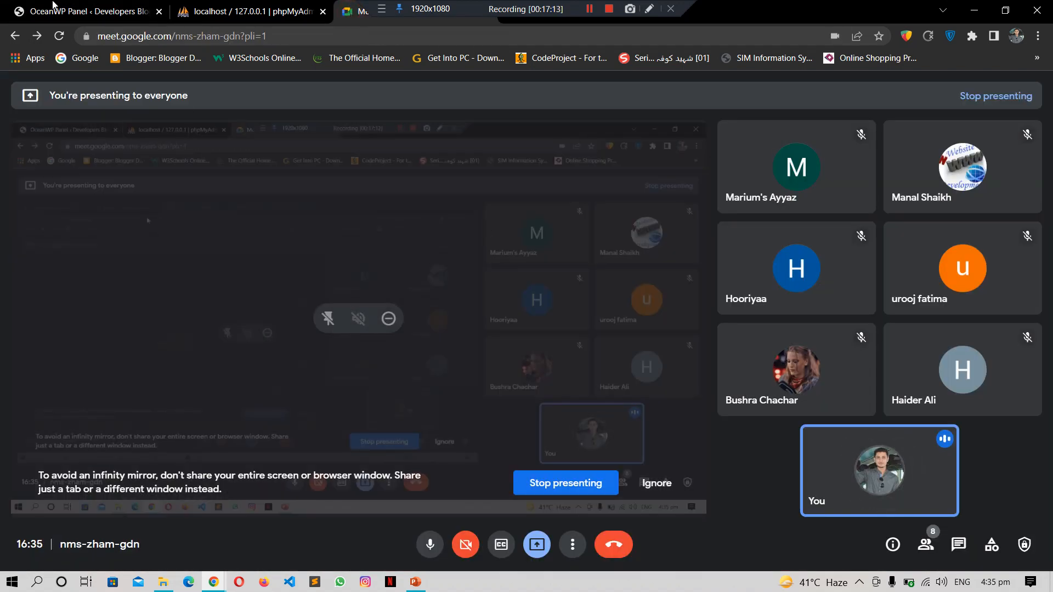
{"action": "left_click", "coordinate": [53, 6]}
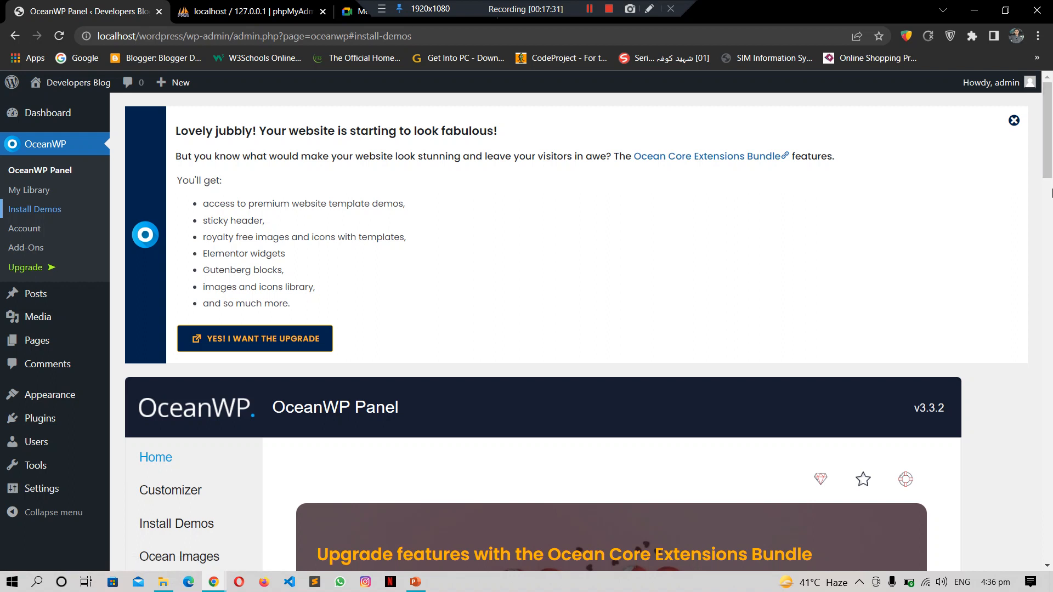
{"action": "scroll", "coordinate": [1050, 175], "scroll_direction": "down", "scroll_amount": 2}
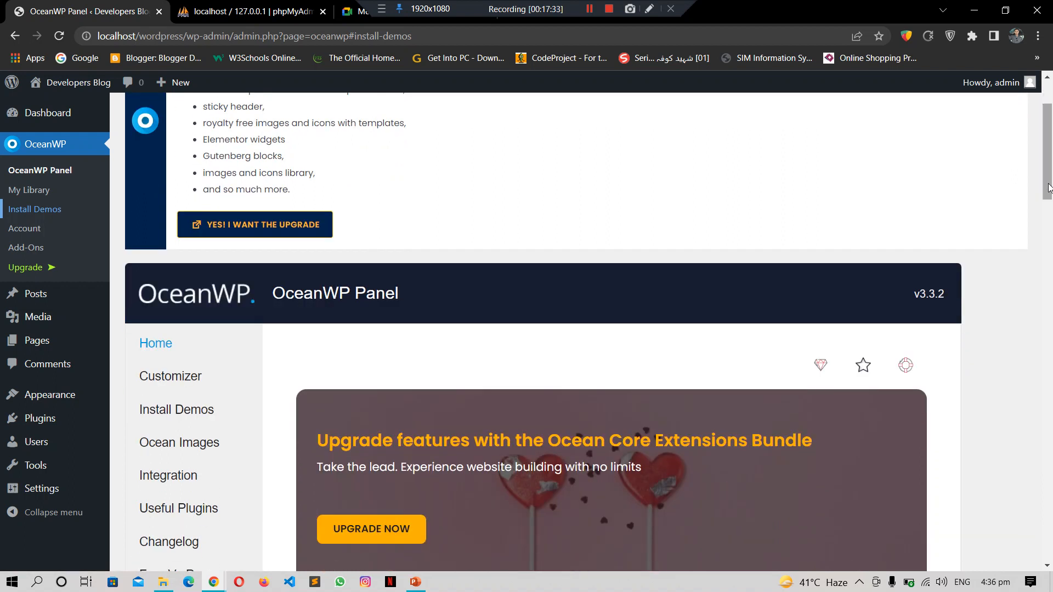
{"action": "middle_click", "coordinate": [66, 402]}
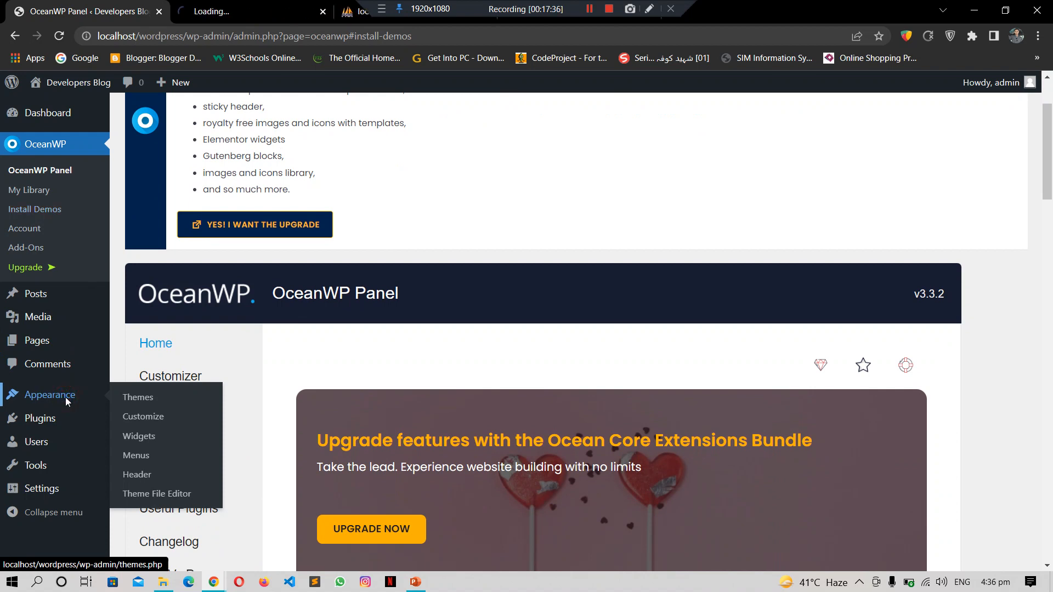
{"action": "left_click", "coordinate": [248, 7]}
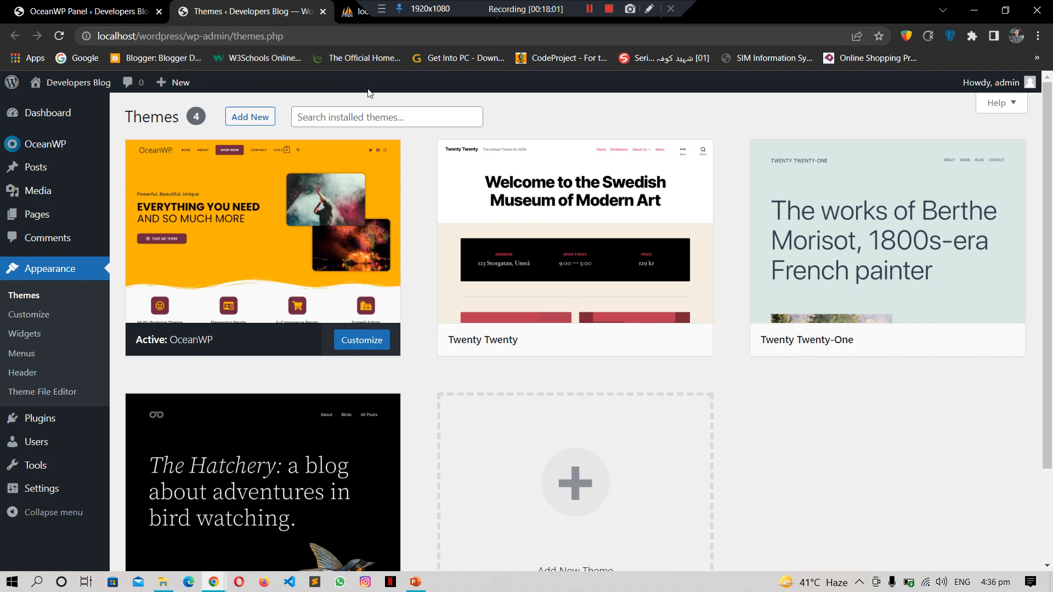
{"action": "left_click", "coordinate": [322, 13]}
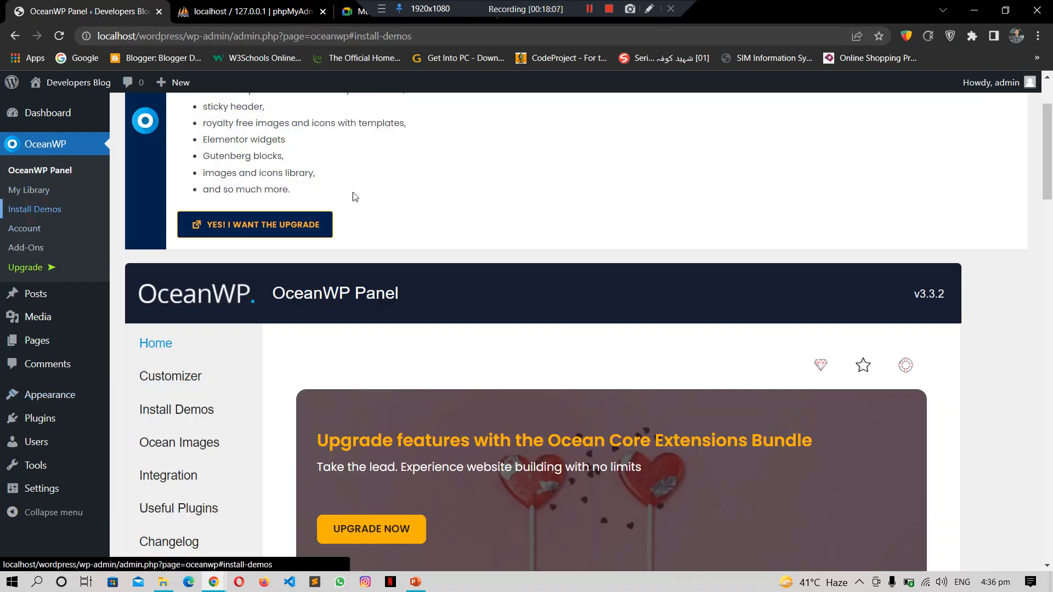
Step: Show and reload the panel's Install Demos section, scrolling down its demo templates
{"action": "left_click_drag", "start_coordinate": [1048, 138], "coordinate": [1051, 178]}
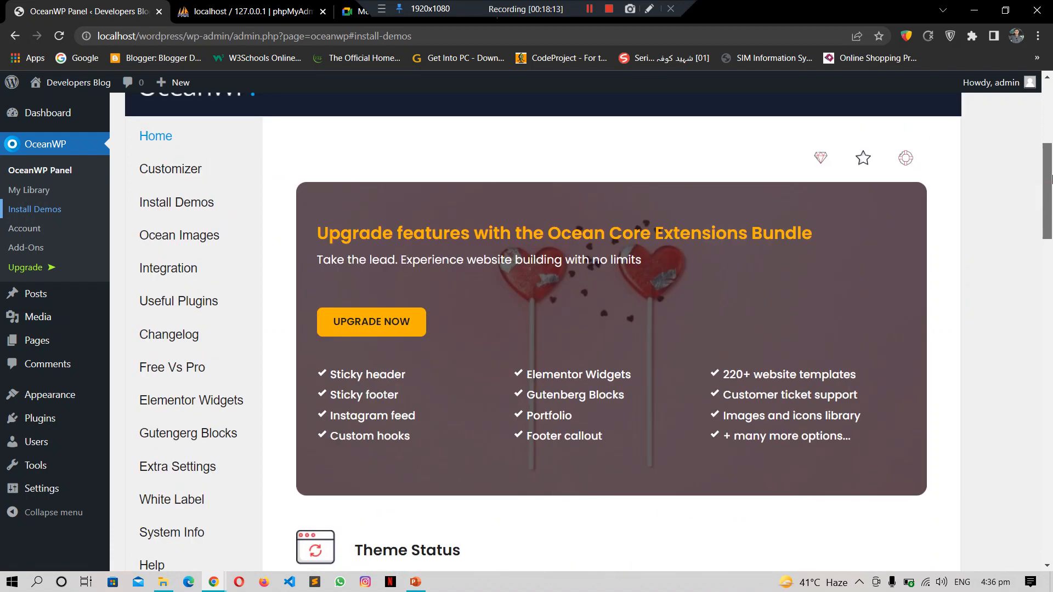
{"action": "left_click", "coordinate": [162, 203]}
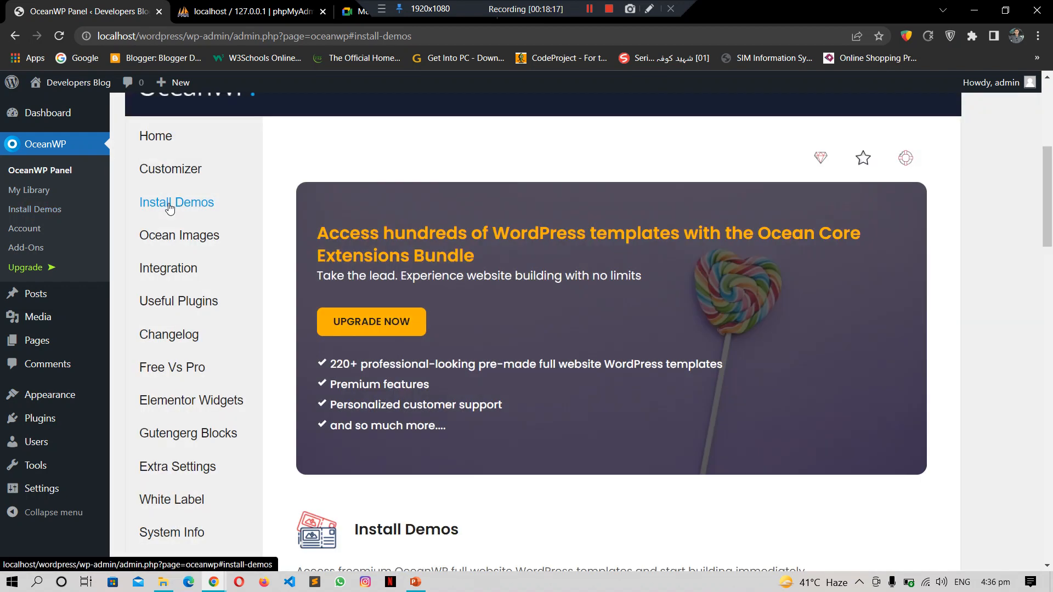
{"action": "left_click", "coordinate": [169, 204]}
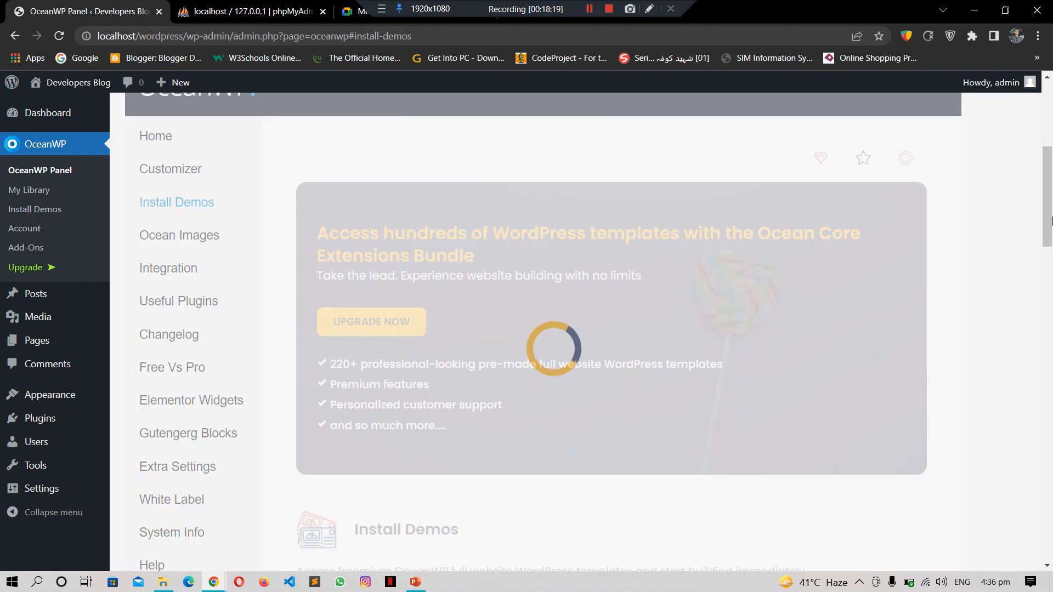
{"action": "scroll", "coordinate": [1051, 221], "scroll_direction": "down", "scroll_amount": 6}
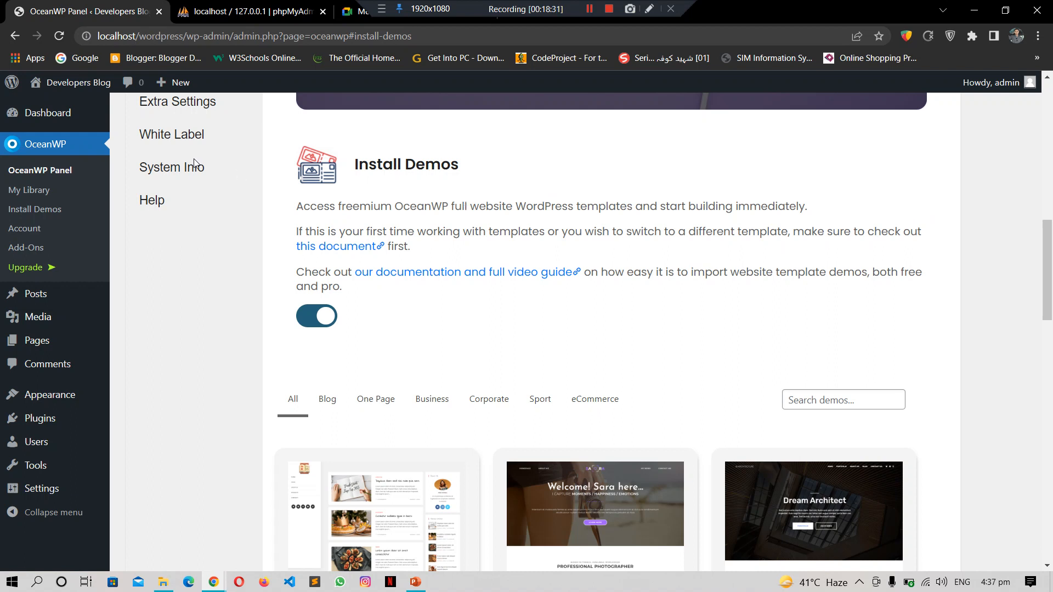
Step: Open the Developers Blog front page in a new tab via Visit Site
{"action": "mouse_move", "coordinate": [83, 85]}
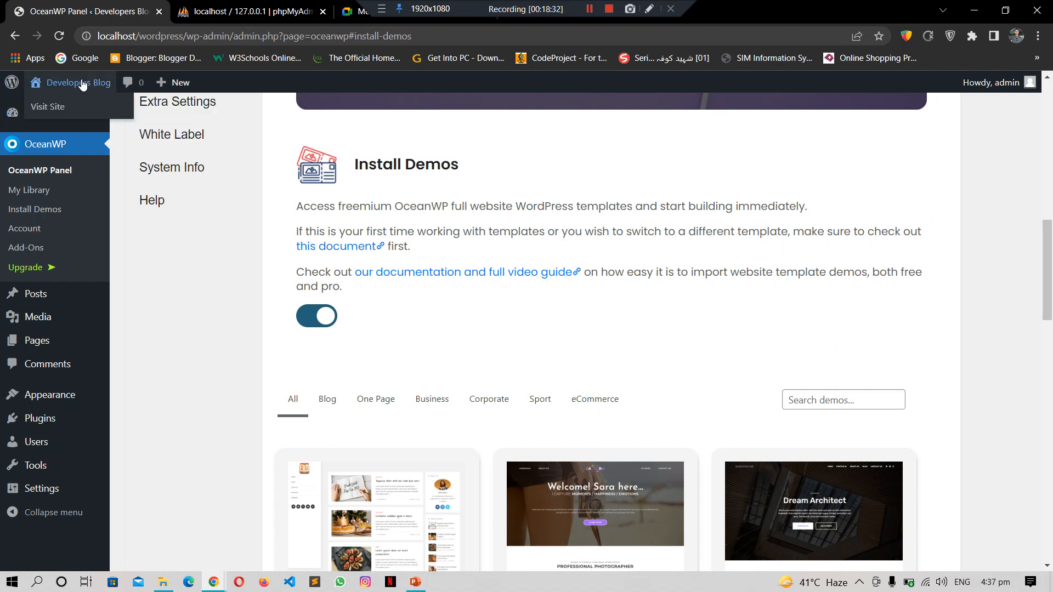
{"action": "middle_click", "coordinate": [56, 107]}
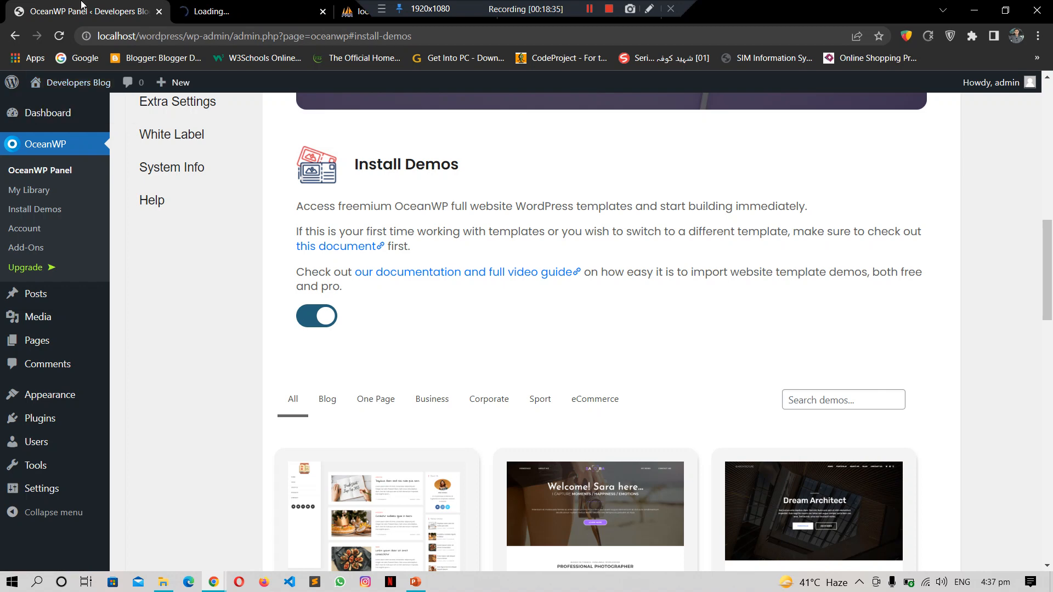
{"action": "left_click_drag", "start_coordinate": [1049, 266], "coordinate": [1052, 164]}
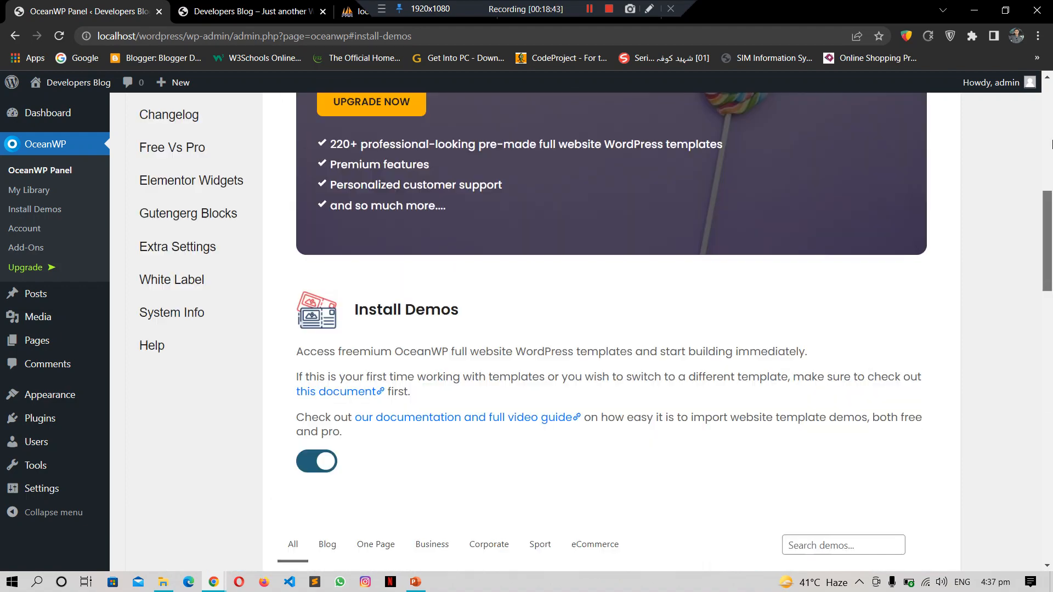
{"action": "left_click", "coordinate": [223, 7]}
{"action": "left_click", "coordinate": [88, 11]}
{"action": "scroll", "coordinate": [1050, 131], "scroll_direction": "down", "scroll_amount": 1}
{"action": "left_click_drag", "start_coordinate": [1051, 130], "coordinate": [1051, 184]}
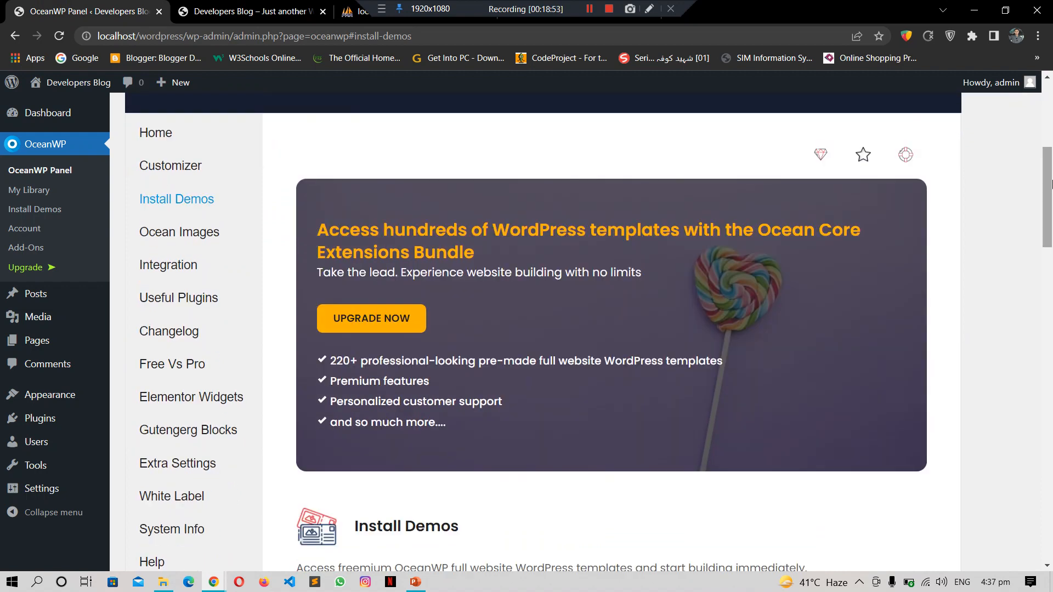
{"action": "left_click_drag", "start_coordinate": [1051, 182], "coordinate": [1051, 294]}
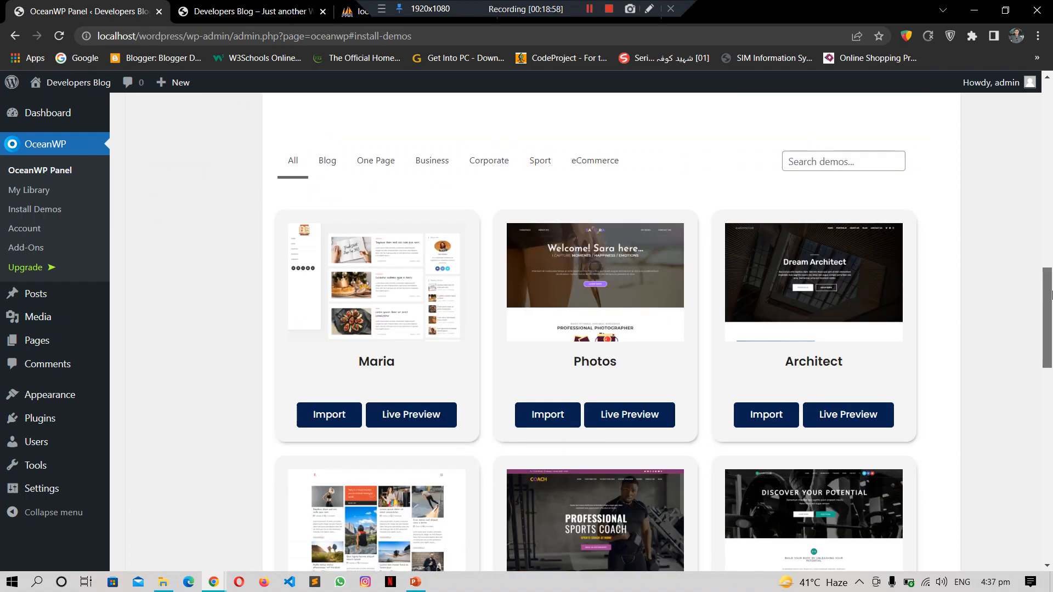
{"action": "left_click_drag", "start_coordinate": [1051, 294], "coordinate": [1051, 344]}
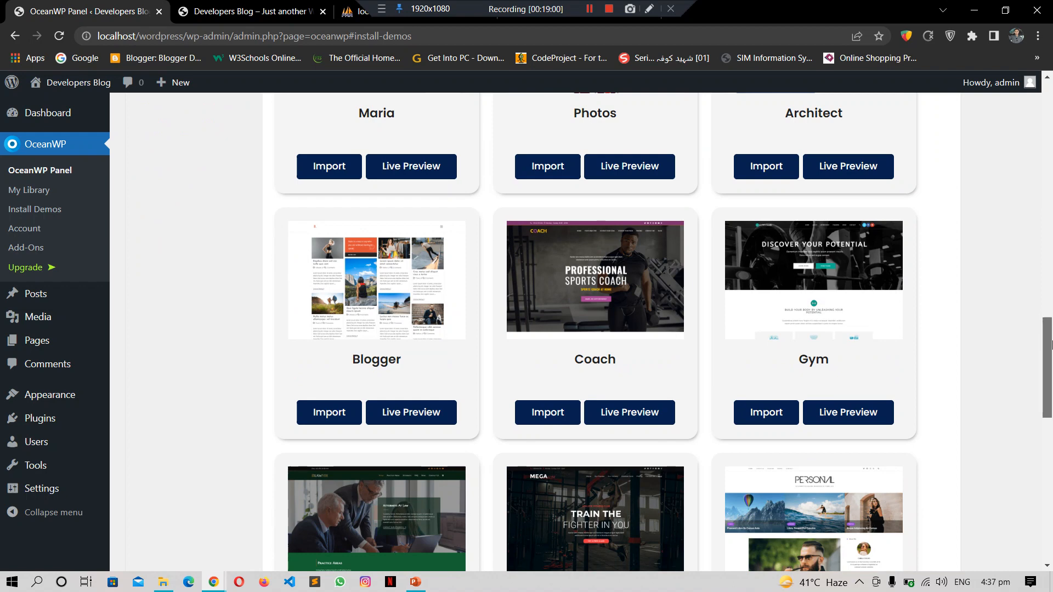
{"action": "left_click_drag", "start_coordinate": [1050, 343], "coordinate": [1051, 388]}
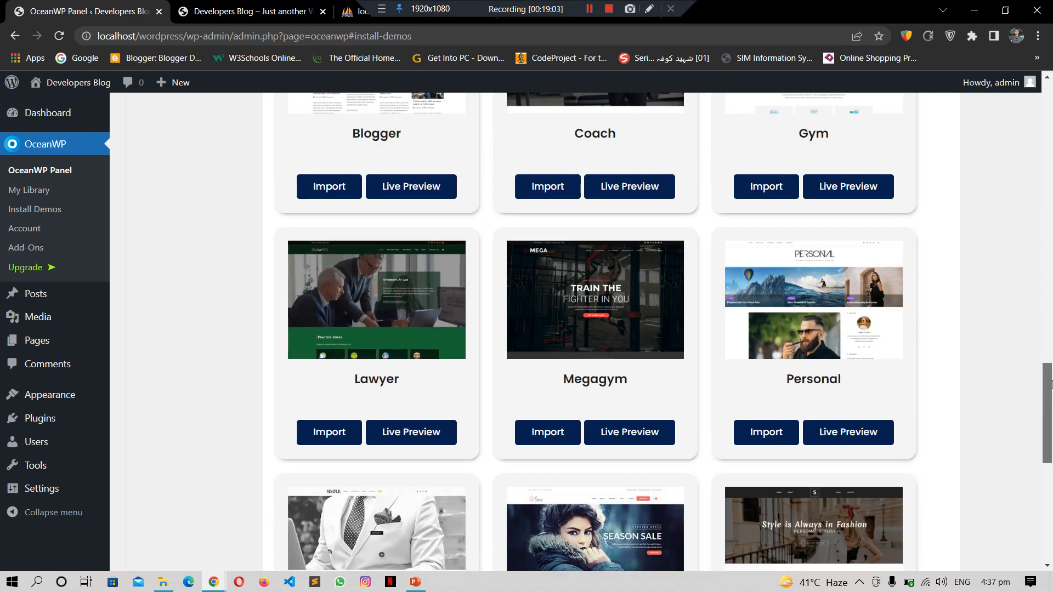
{"action": "left_click", "coordinate": [1051, 112]}
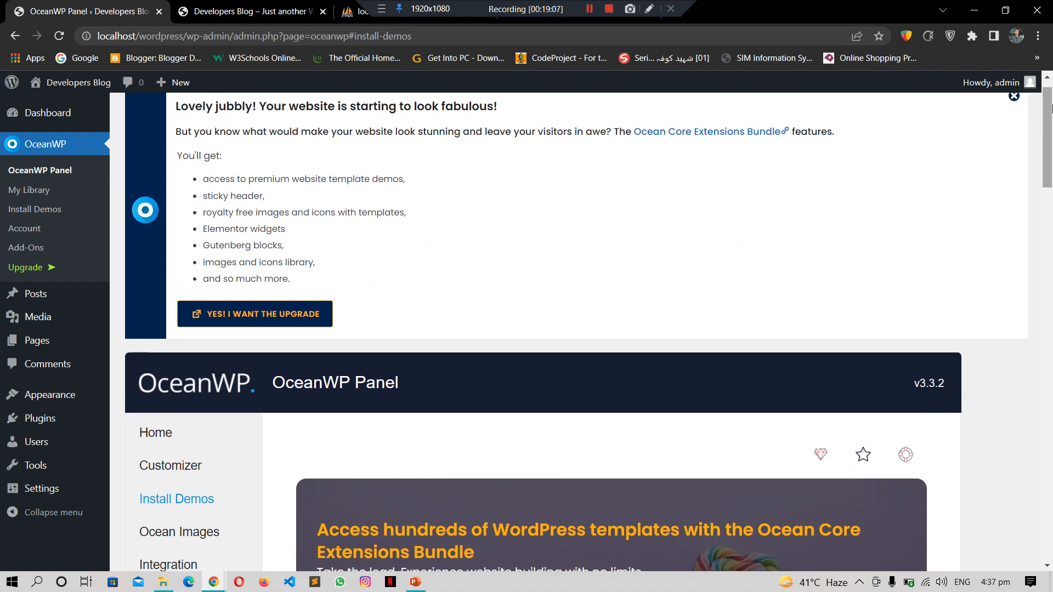
{"action": "left_click", "coordinate": [239, 4]}
{"action": "left_click", "coordinate": [118, 10]}
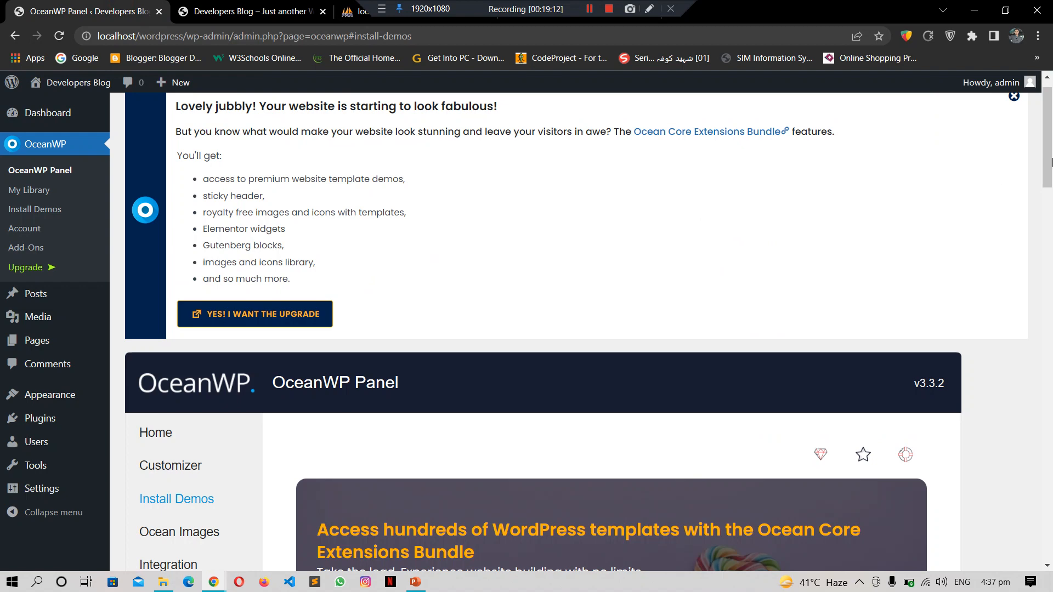
{"action": "left_click_drag", "start_coordinate": [1051, 156], "coordinate": [1052, 171]}
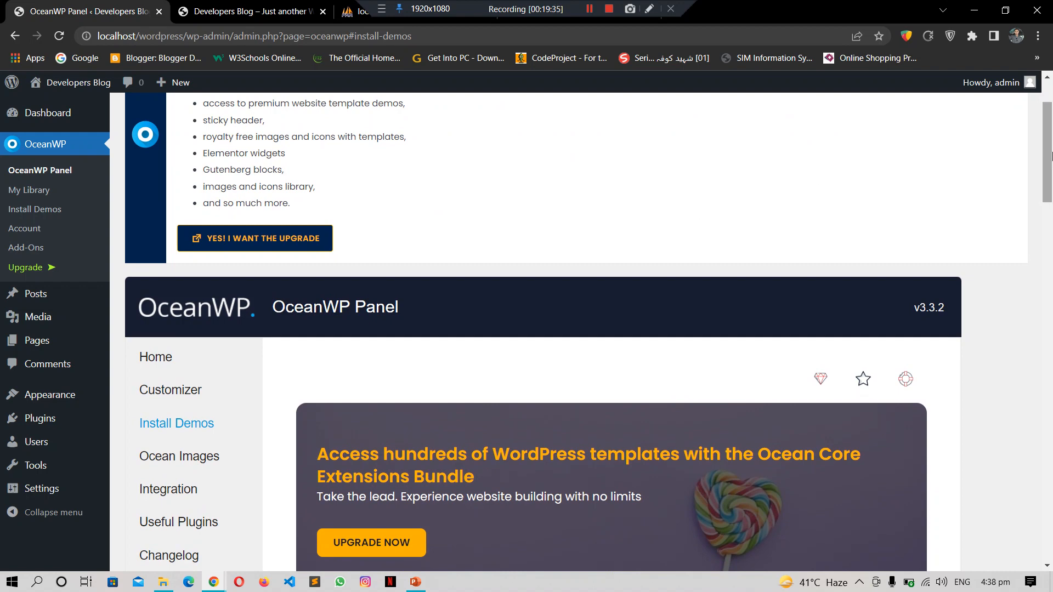
Step: Scroll through the OceanWP demo templates, then switch the panel to Ocean Images
{"action": "left_click_drag", "start_coordinate": [1049, 152], "coordinate": [1051, 507]}
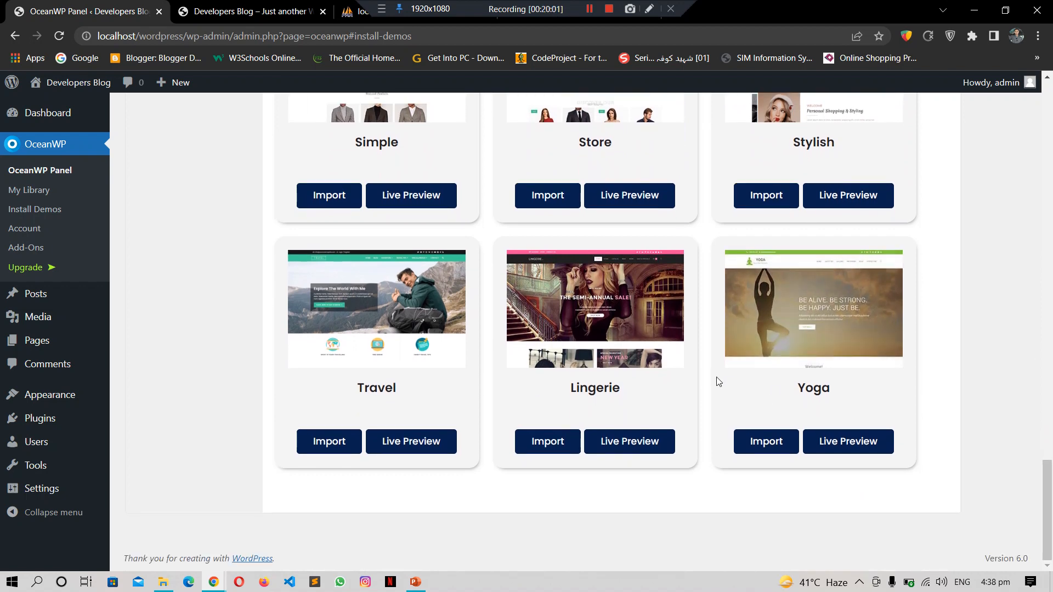
{"action": "left_click_drag", "start_coordinate": [1051, 524], "coordinate": [1051, 283]}
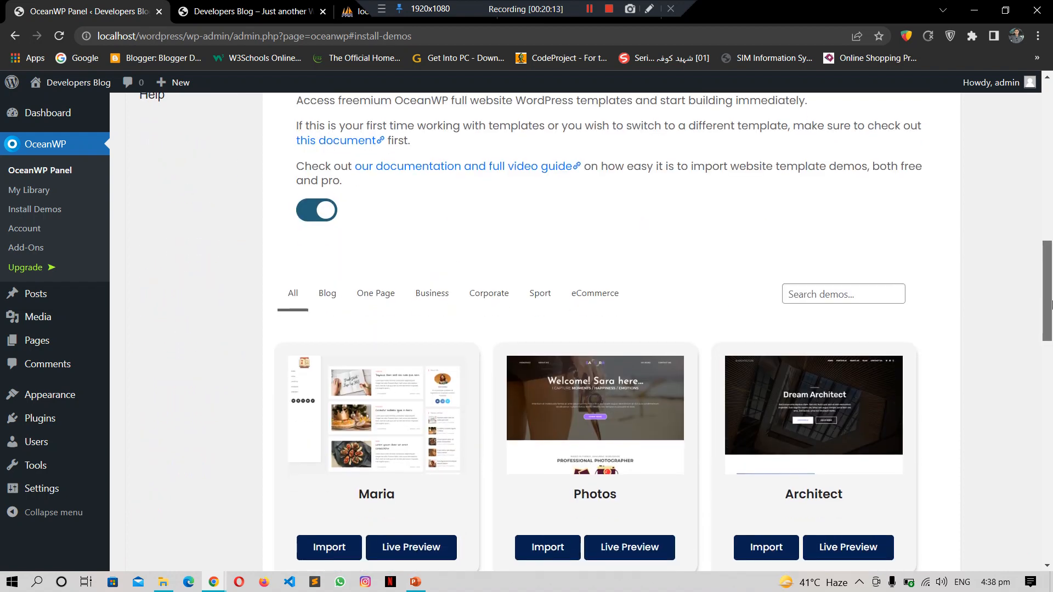
{"action": "mouse_move", "coordinate": [1050, 304]}
{"action": "left_mouse_down"}
{"action": "mouse_move", "coordinate": [1050, 334]}
{"action": "mouse_move", "coordinate": [1050, 251]}
{"action": "mouse_move", "coordinate": [1050, 302]}
{"action": "left_mouse_up"}
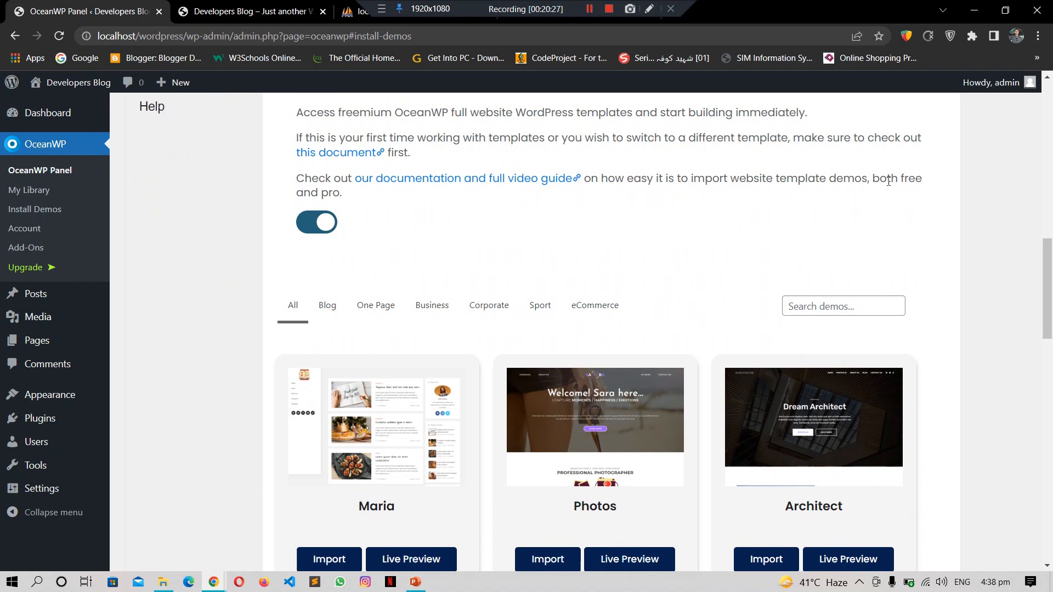
{"action": "left_click", "coordinate": [1049, 261]}
{"action": "left_click_drag", "start_coordinate": [1049, 261], "coordinate": [1051, 189]}
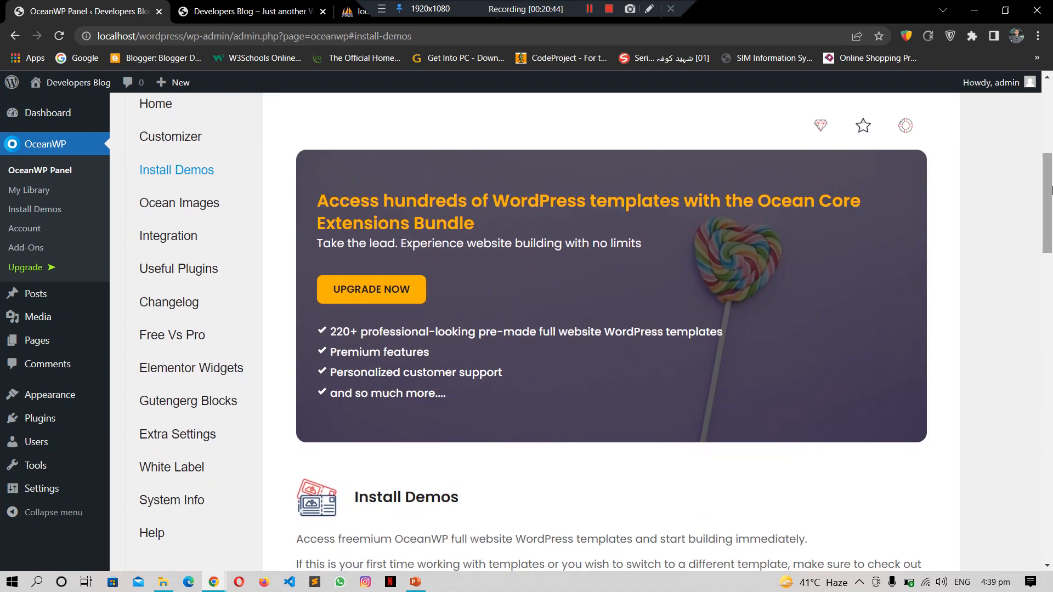
{"action": "scroll", "coordinate": [493, 181], "scroll_direction": "down", "scroll_amount": 1}
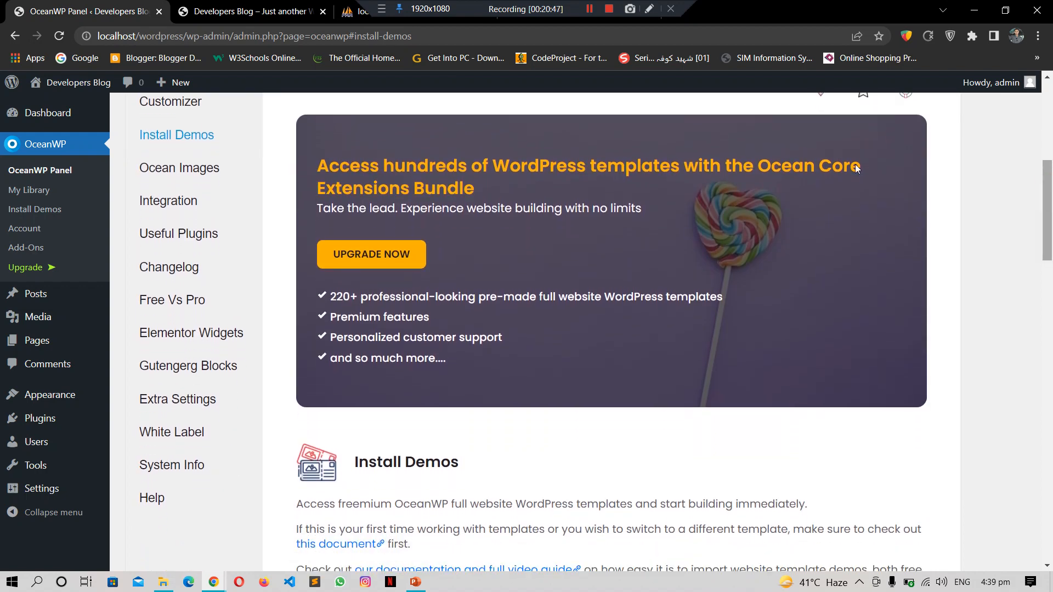
{"action": "left_click", "coordinate": [166, 174]}
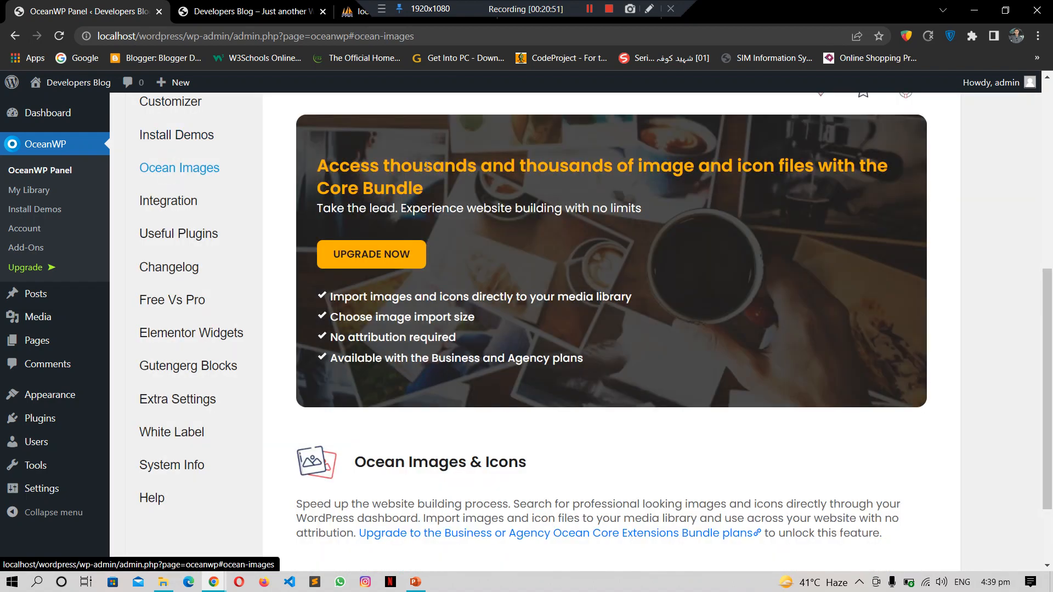
Step: In the OceanWP panel, open the Integration section and its Useful Plugins list
{"action": "left_click_drag", "start_coordinate": [1051, 326], "coordinate": [1051, 377]}
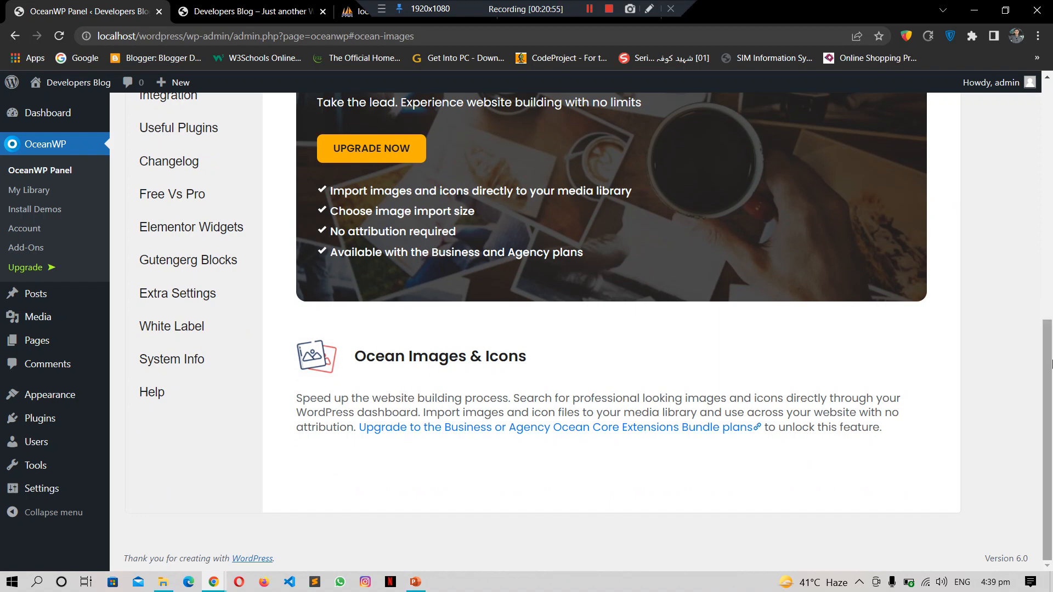
{"action": "scroll", "coordinate": [1051, 363], "scroll_direction": "up", "scroll_amount": 2}
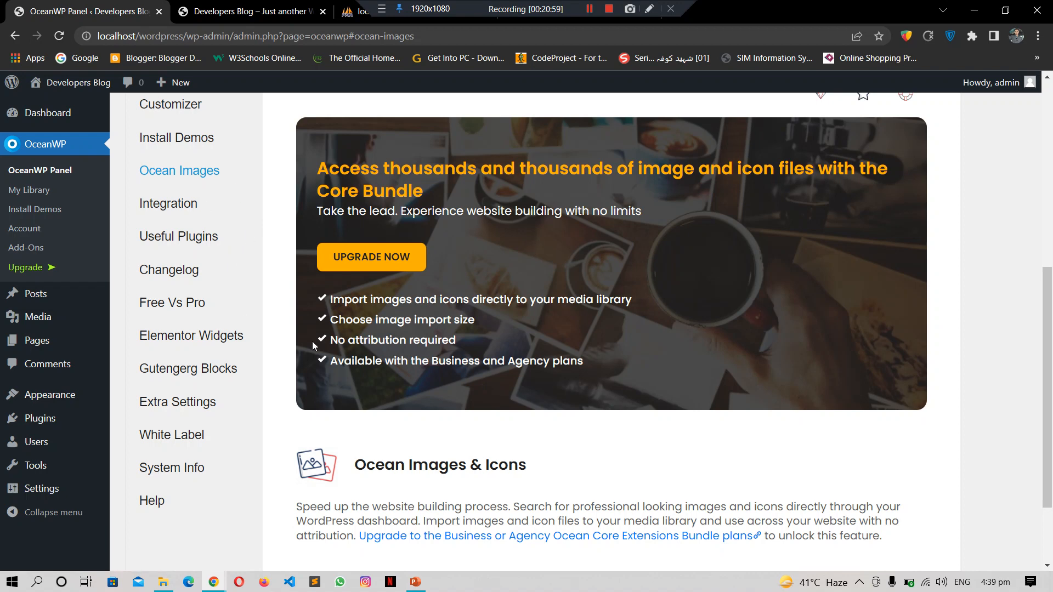
{"action": "left_click", "coordinate": [156, 203]}
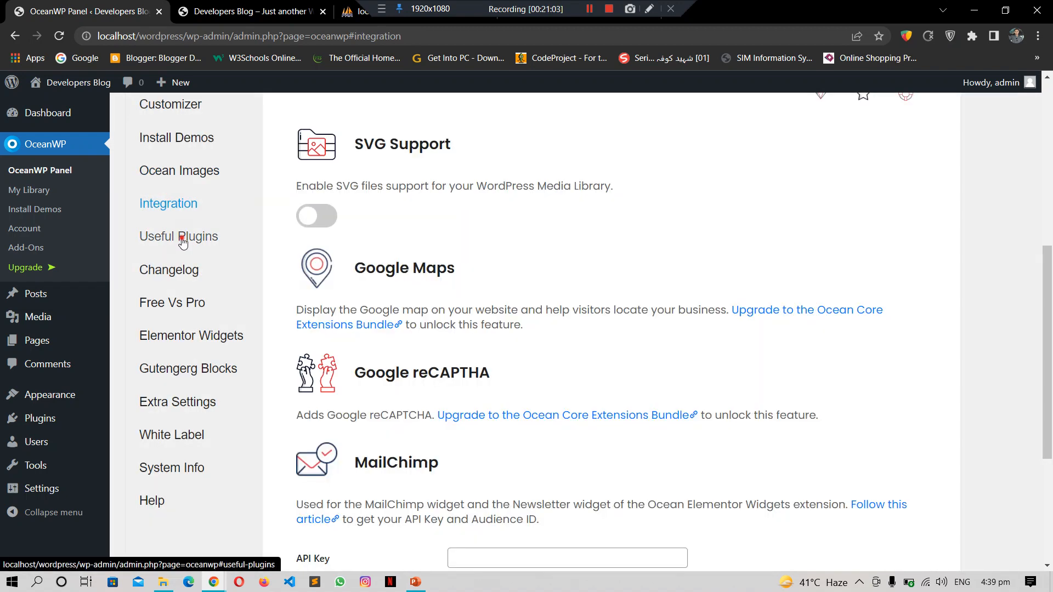
{"action": "left_click", "coordinate": [182, 241]}
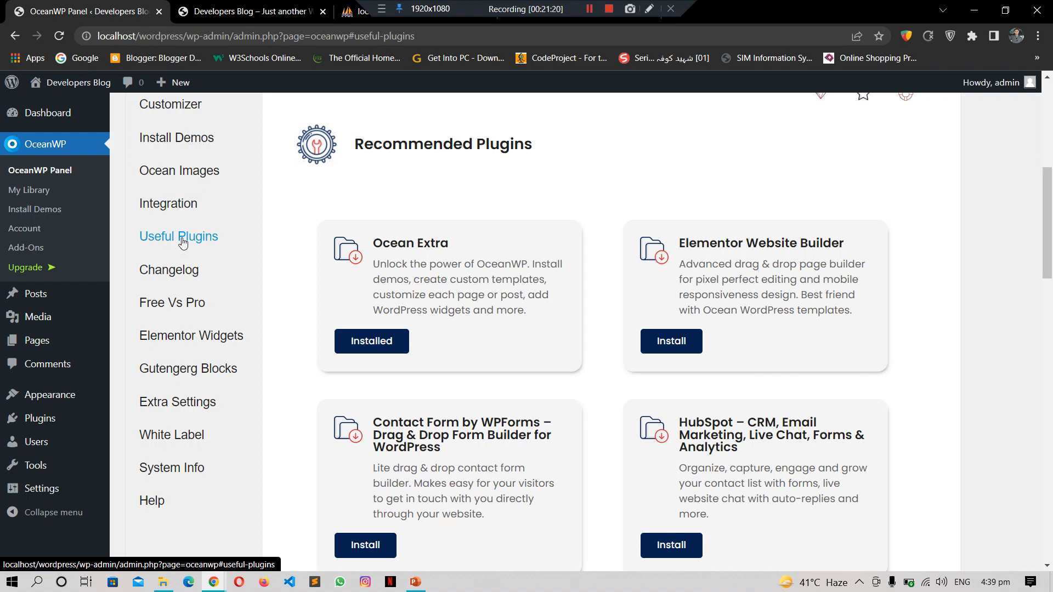
{"action": "scroll", "coordinate": [1049, 240], "scroll_direction": "down", "scroll_amount": 2}
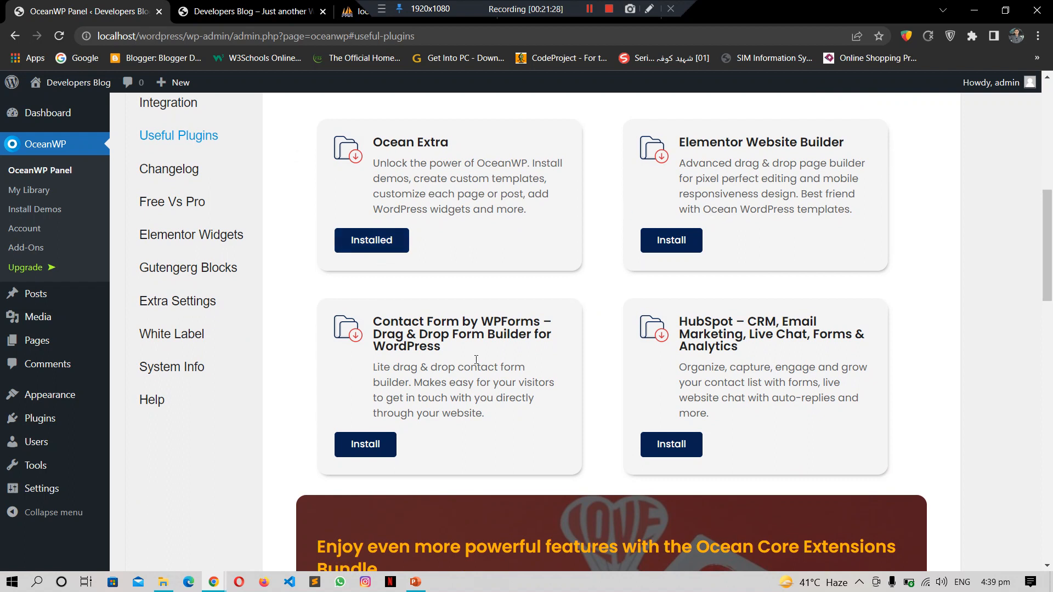
{"action": "left_click_drag", "start_coordinate": [1047, 241], "coordinate": [1051, 420]}
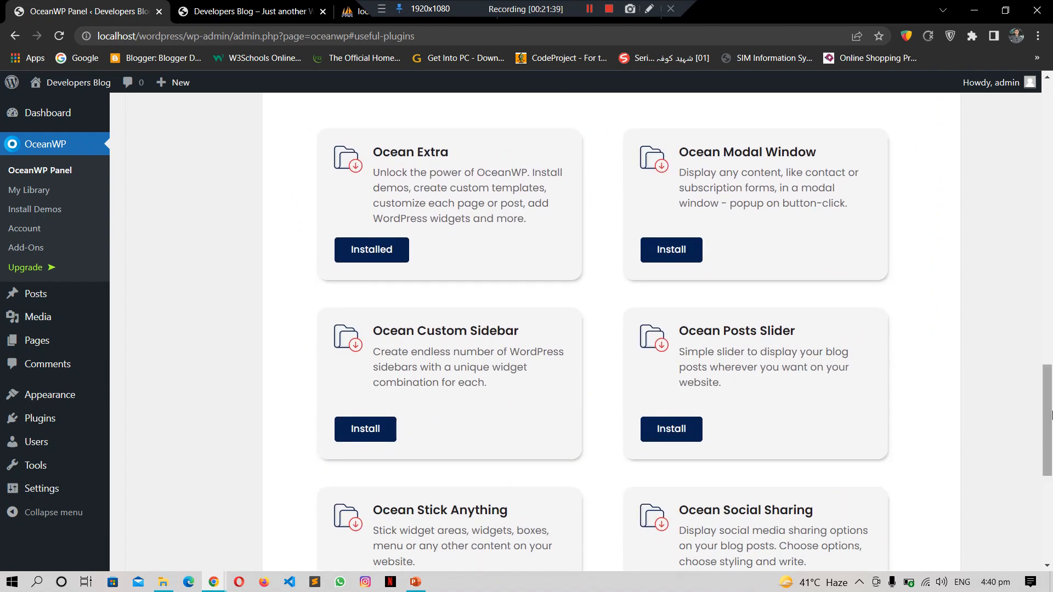
{"action": "scroll", "coordinate": [486, 399], "scroll_direction": "down", "scroll_amount": 3}
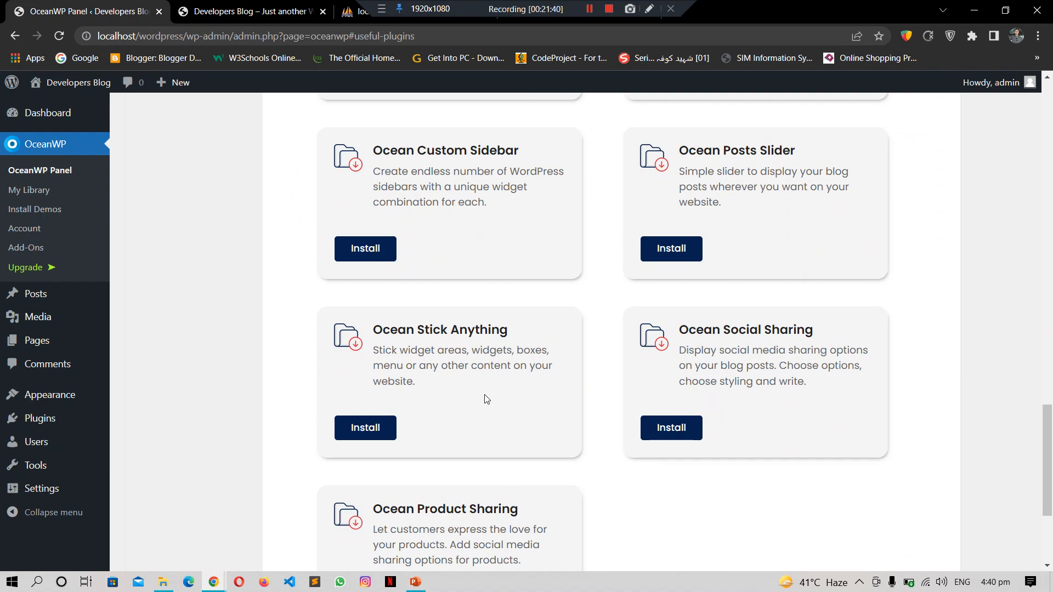
{"action": "left_click_drag", "start_coordinate": [1051, 438], "coordinate": [1051, 233]}
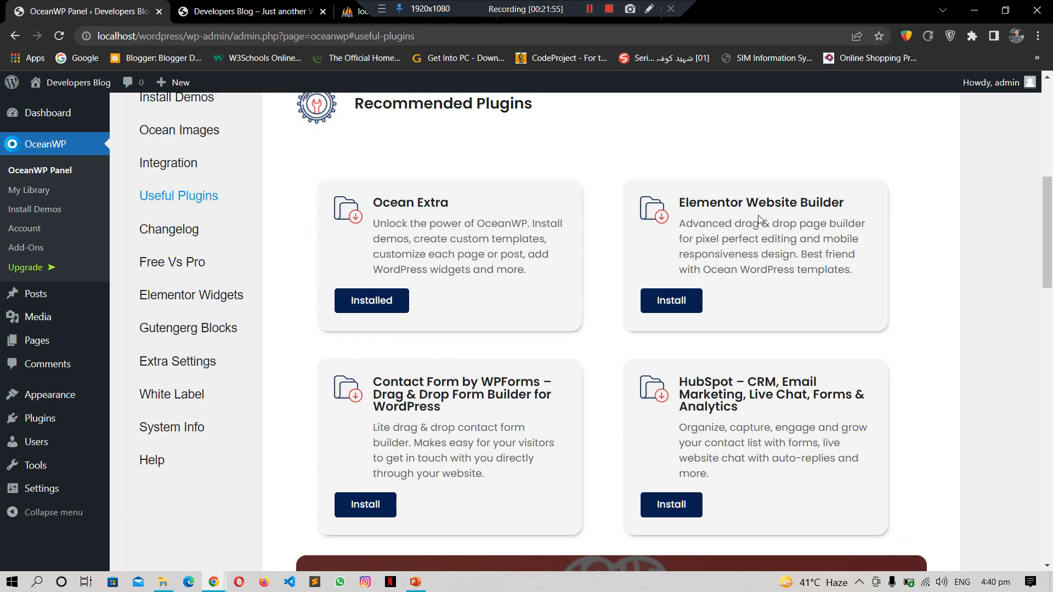
{"action": "left_click_drag", "start_coordinate": [679, 204], "coordinate": [758, 204]}
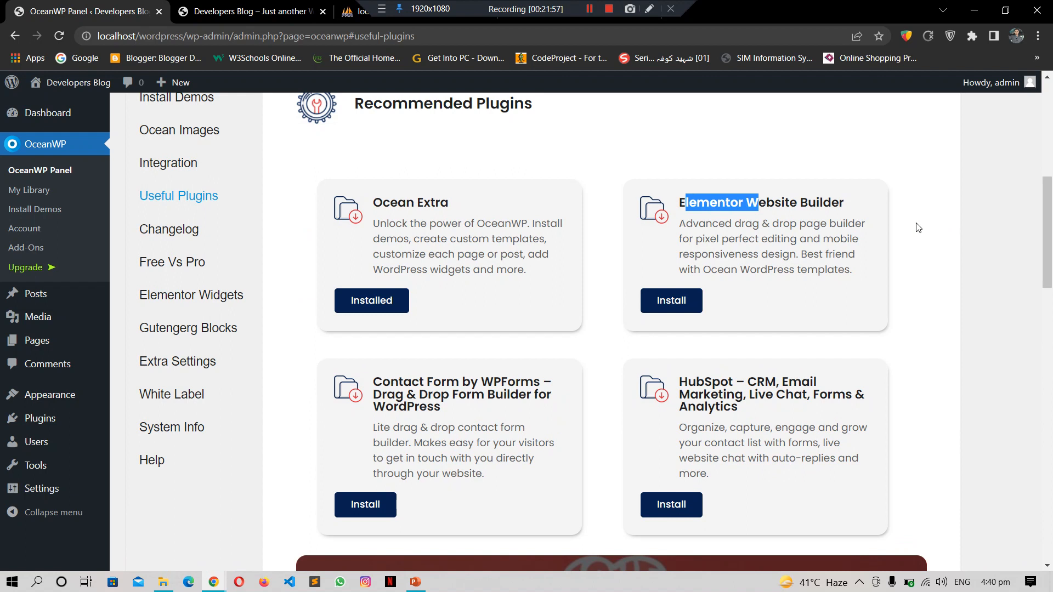
{"action": "left_click", "coordinate": [916, 223]}
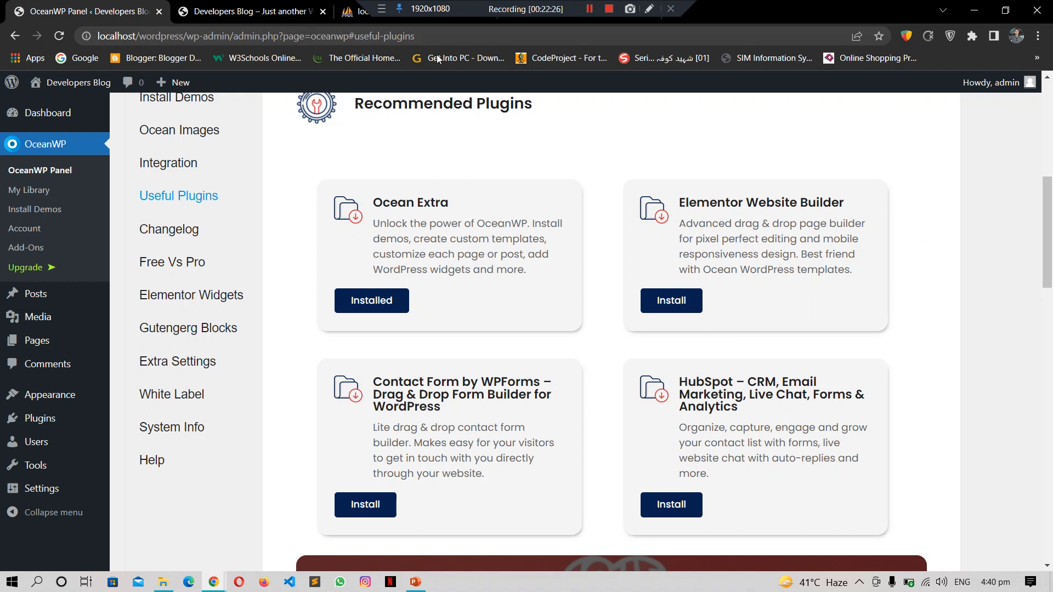
Step: Reload the Developers Blog front page, then return to the admin and open Installed Plugins
{"action": "left_click", "coordinate": [236, 6]}
{"action": "key", "text": "F5"}
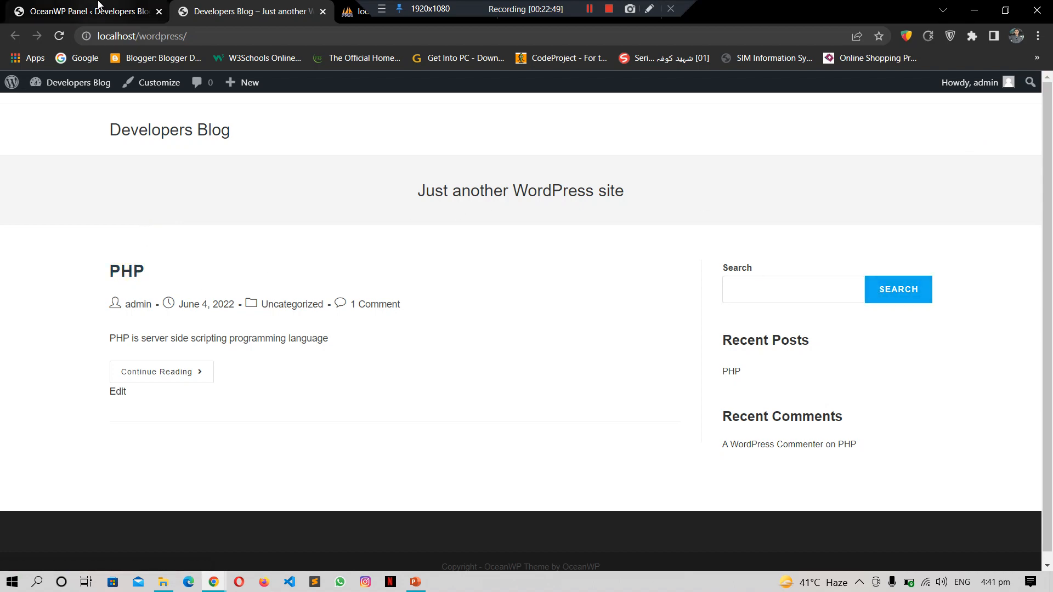
{"action": "left_click", "coordinate": [99, 7]}
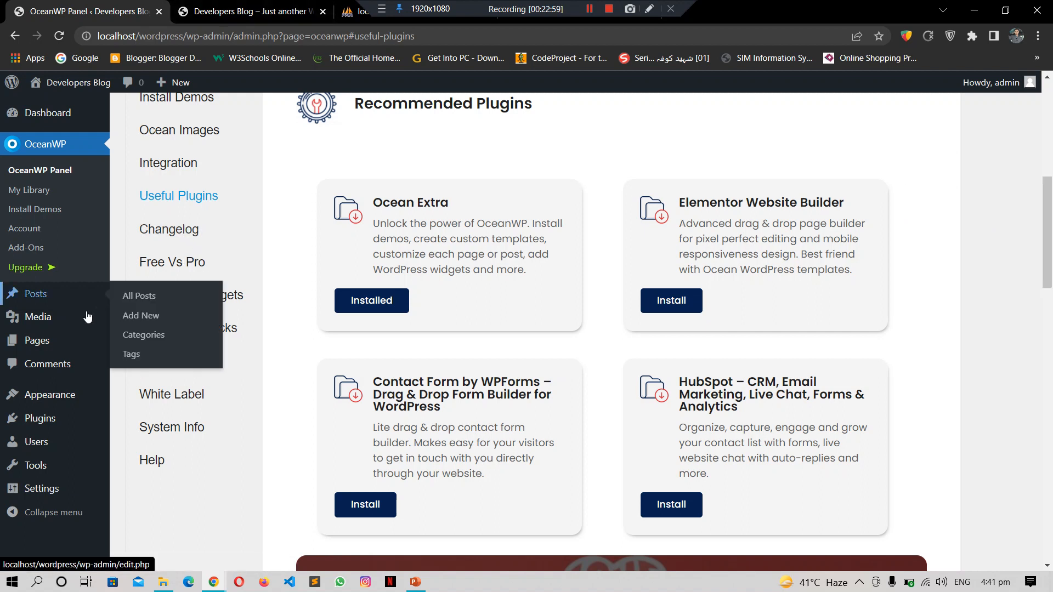
{"action": "left_click", "coordinate": [46, 422]}
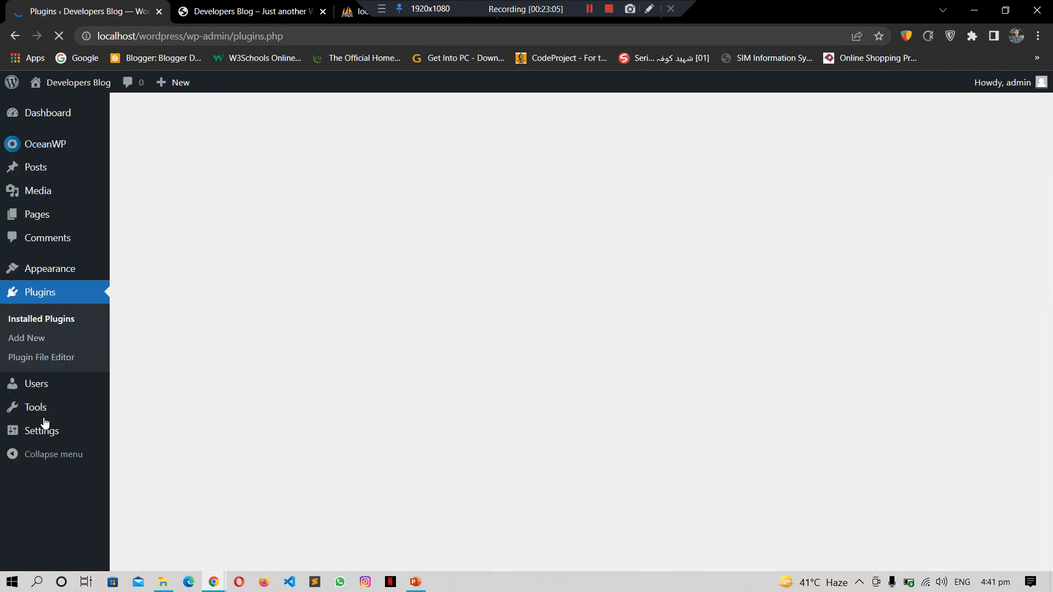
{"action": "scroll", "coordinate": [1051, 407], "scroll_direction": "down", "scroll_amount": 4}
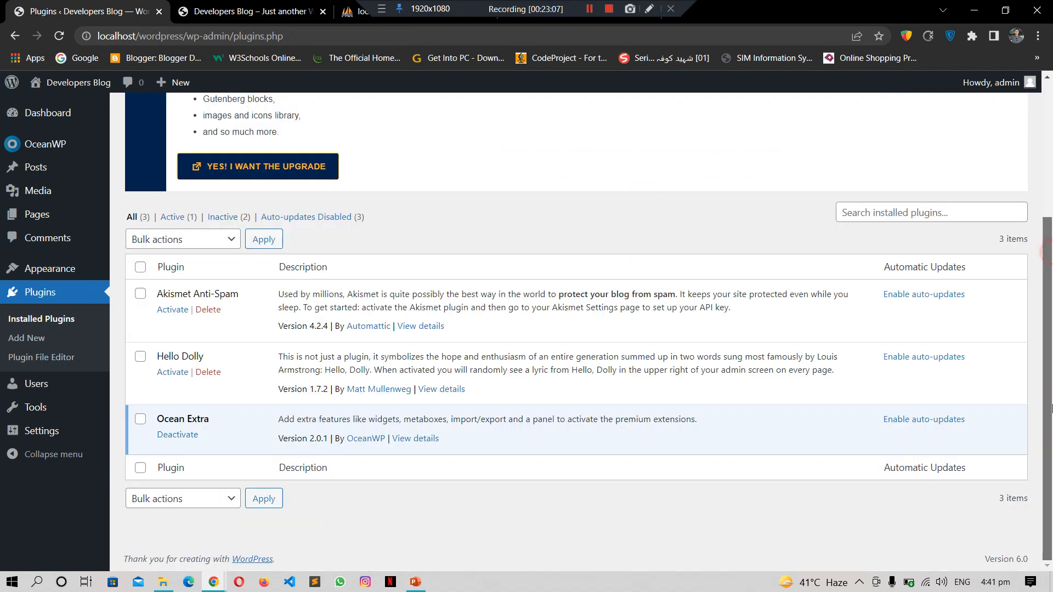
{"action": "left_click_drag", "start_coordinate": [1051, 354], "coordinate": [1051, 236]}
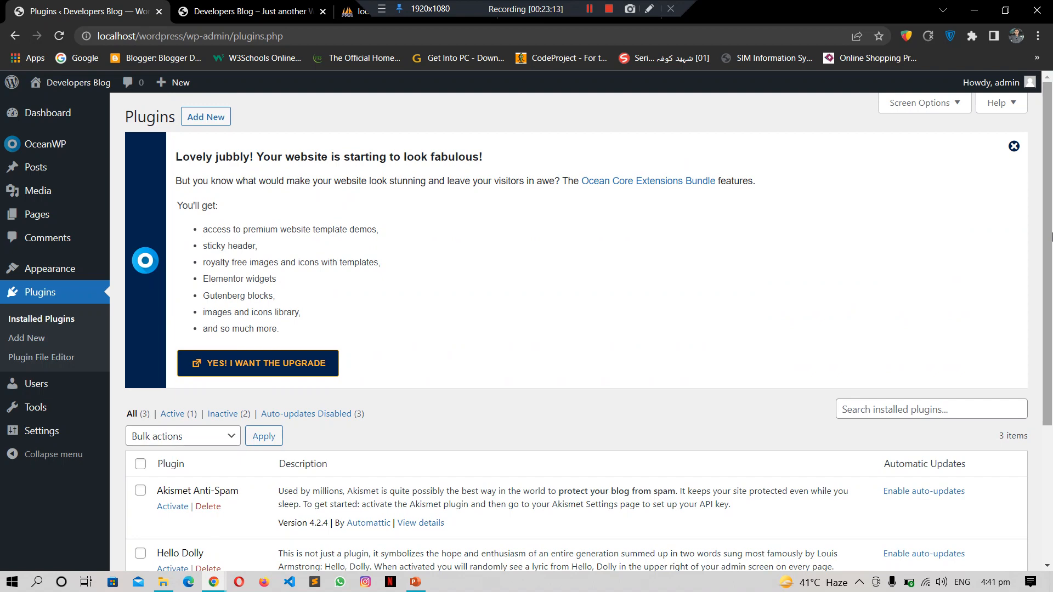
{"action": "left_click_drag", "start_coordinate": [1051, 235], "coordinate": [1051, 475]}
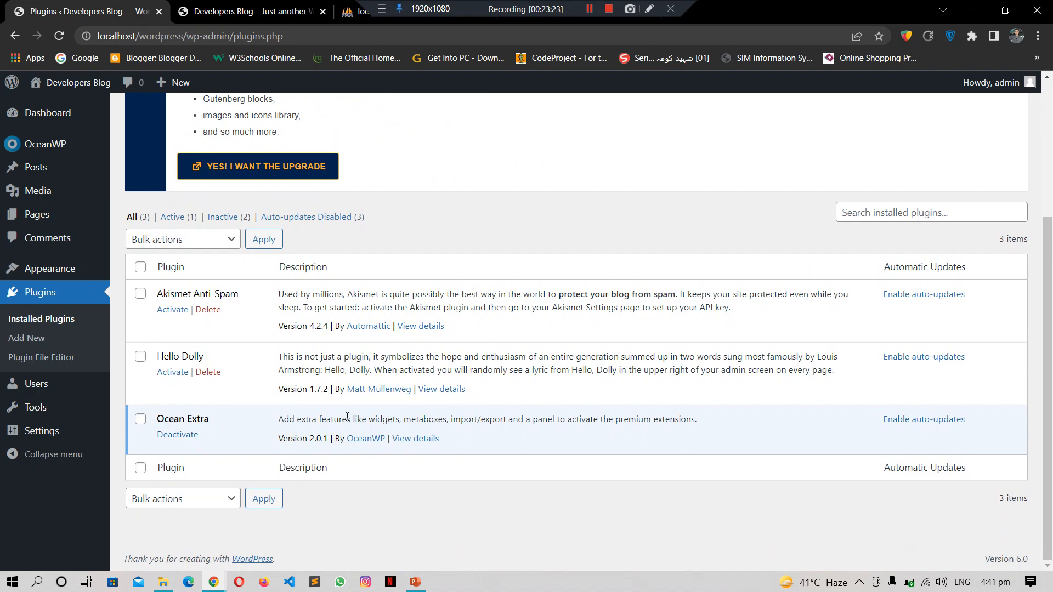
{"action": "scroll", "coordinate": [1051, 411], "scroll_direction": "up", "scroll_amount": 4}
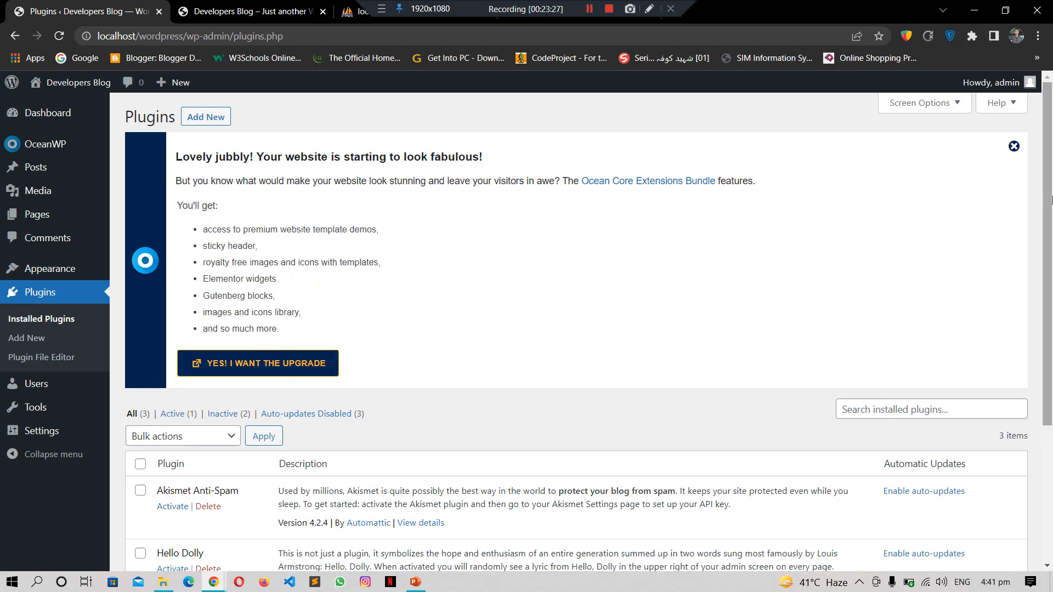
{"action": "scroll", "coordinate": [1051, 318], "scroll_direction": "down", "scroll_amount": 3}
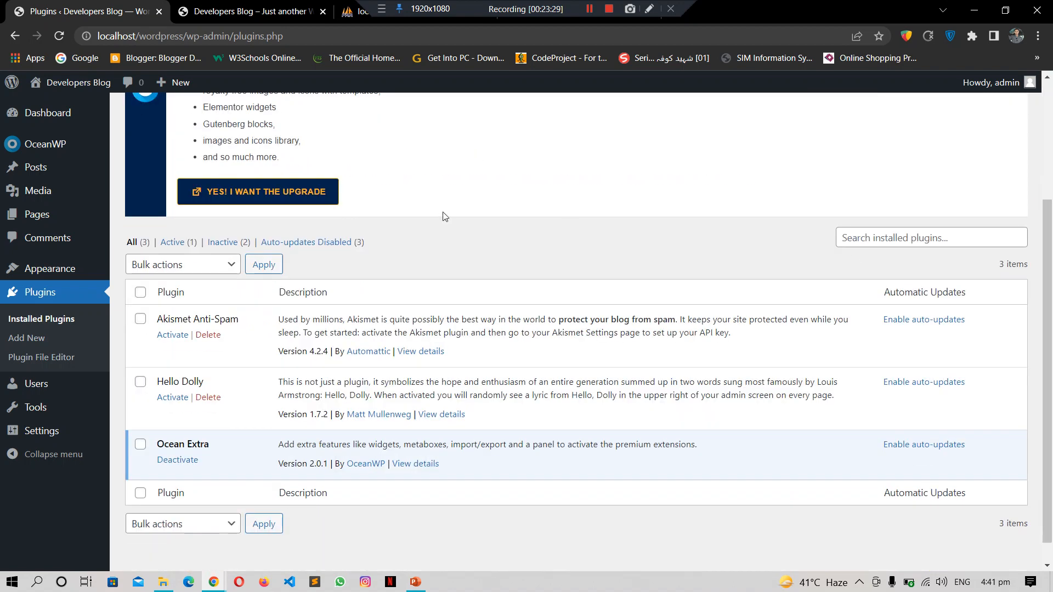
{"action": "scroll", "coordinate": [1050, 357], "scroll_direction": "up", "scroll_amount": 3}
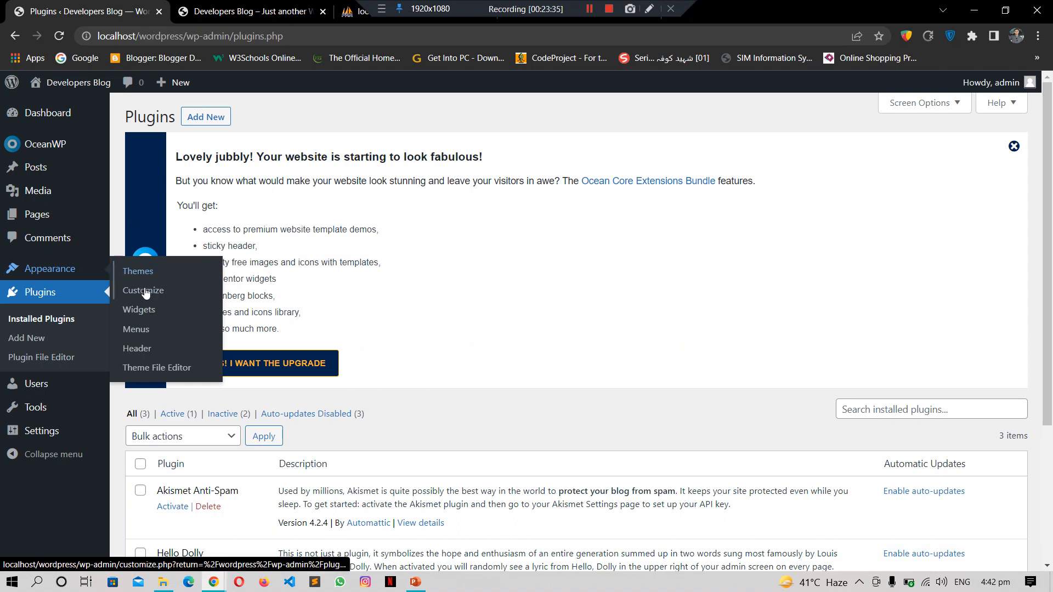
Step: From Appearance > Themes, launch Customize and view the Developers Blog front page while it loads
{"action": "left_click", "coordinate": [140, 270]}
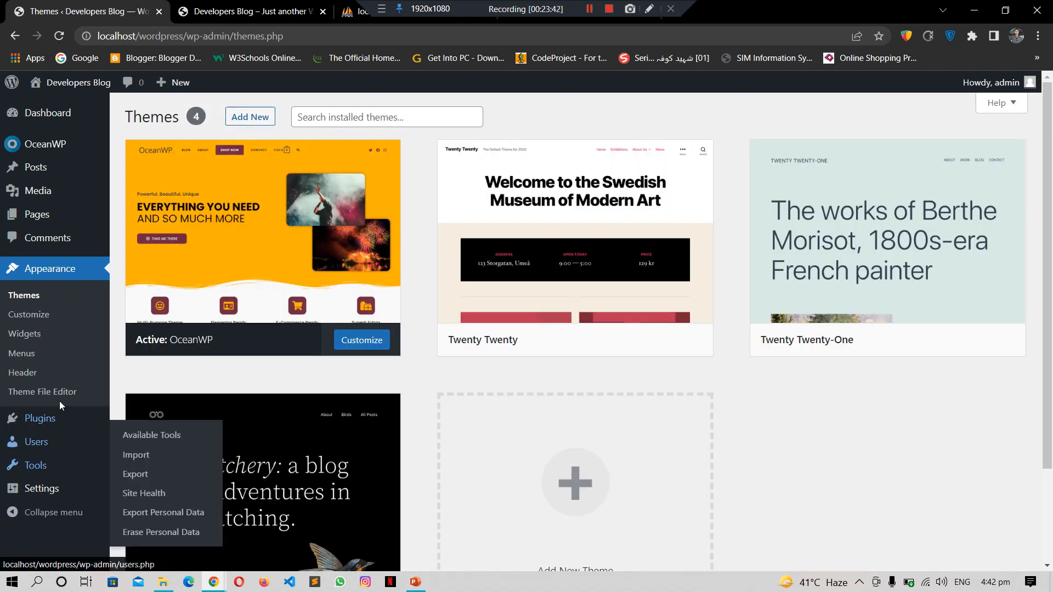
{"action": "left_click", "coordinate": [29, 315]}
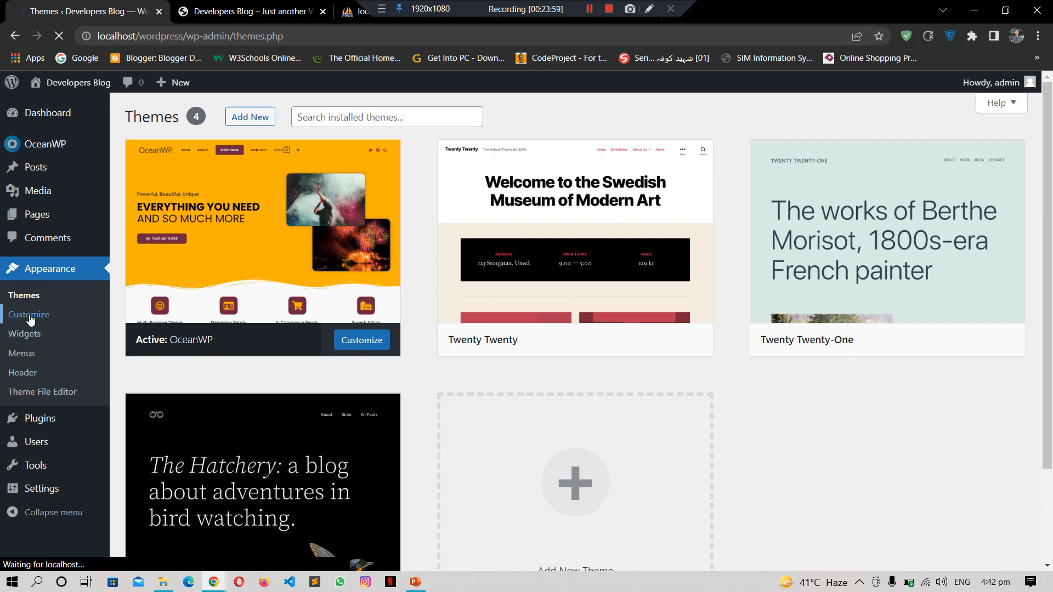
{"action": "left_click", "coordinate": [219, 5]}
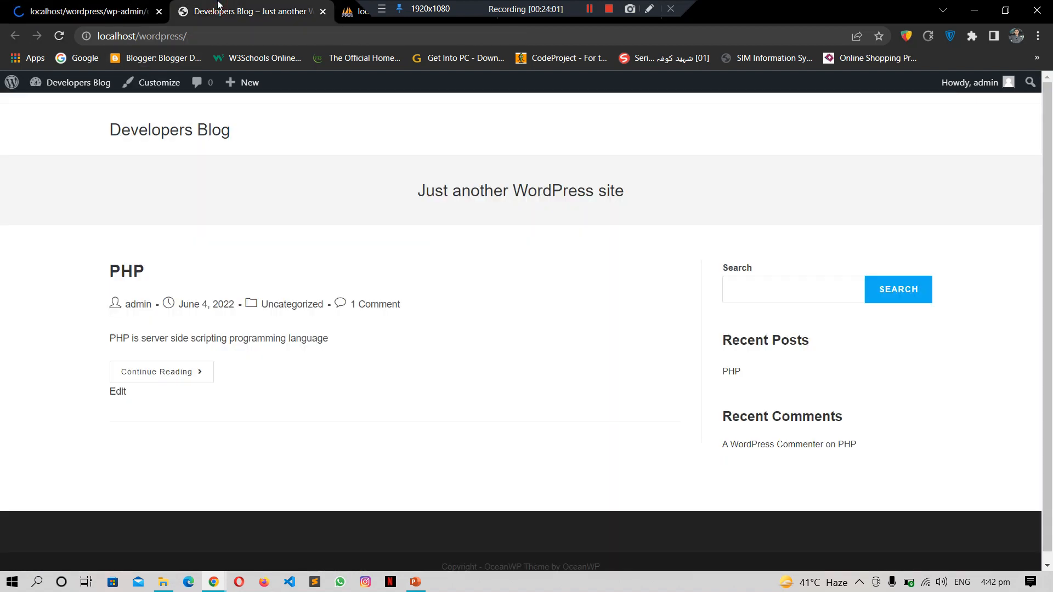
Step: Close the extra Developers Blog tab and open Site Identity in the loaded customizer
{"action": "left_click", "coordinate": [127, 4]}
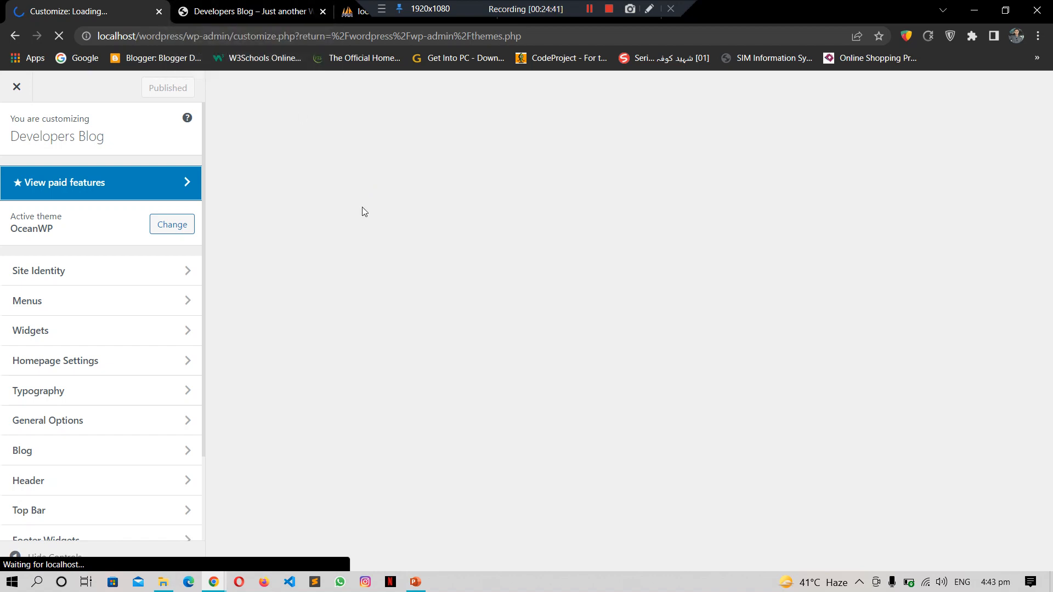
{"action": "left_click", "coordinate": [290, 7]}
{"action": "left_click", "coordinate": [112, 7]}
{"action": "left_click", "coordinate": [261, 6]}
{"action": "middle_click", "coordinate": [261, 7]}
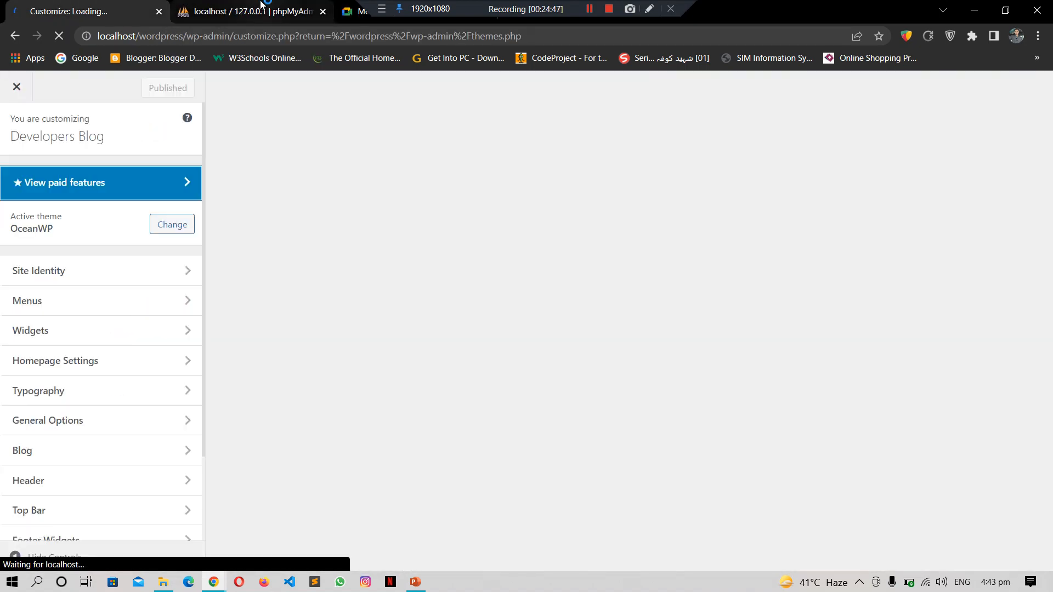
{"action": "left_click", "coordinate": [273, 134]}
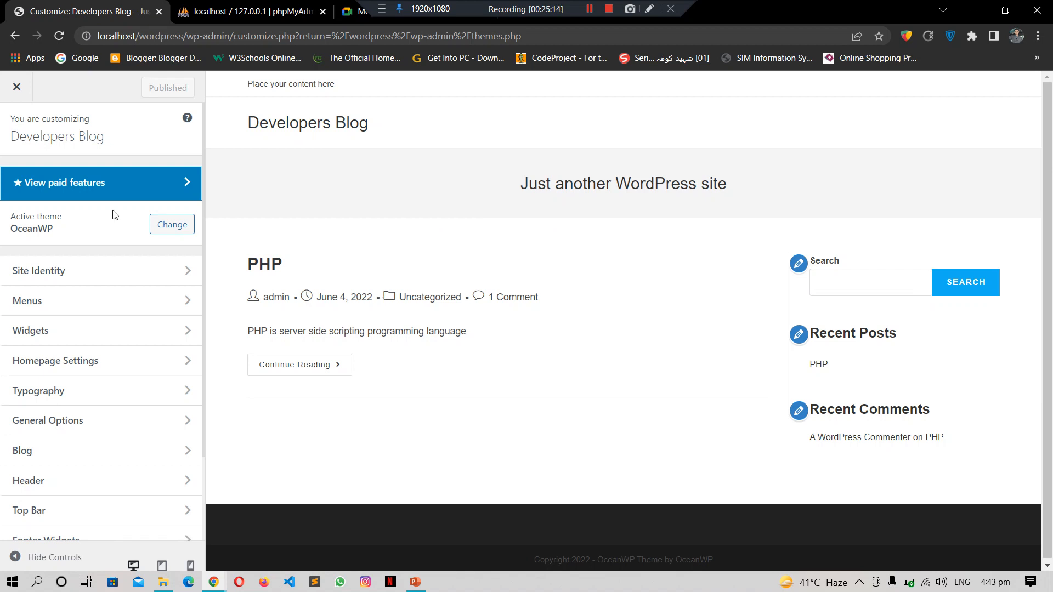
{"action": "left_click", "coordinate": [115, 270]}
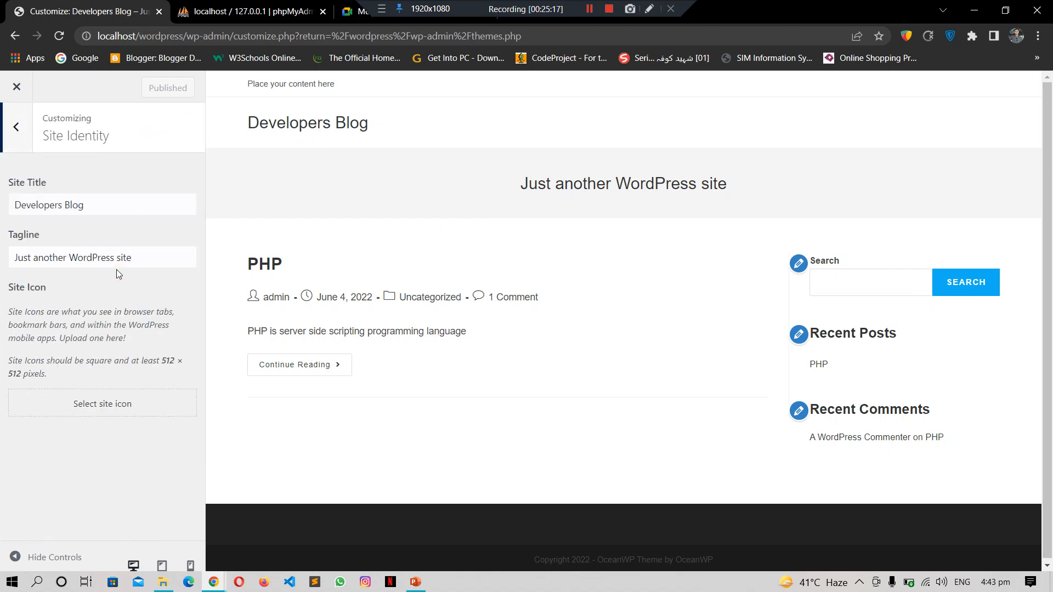
Step: Replace the tagline with 'Website for Software Developers' and return to the customizer's main sections
{"action": "left_click", "coordinate": [109, 204]}
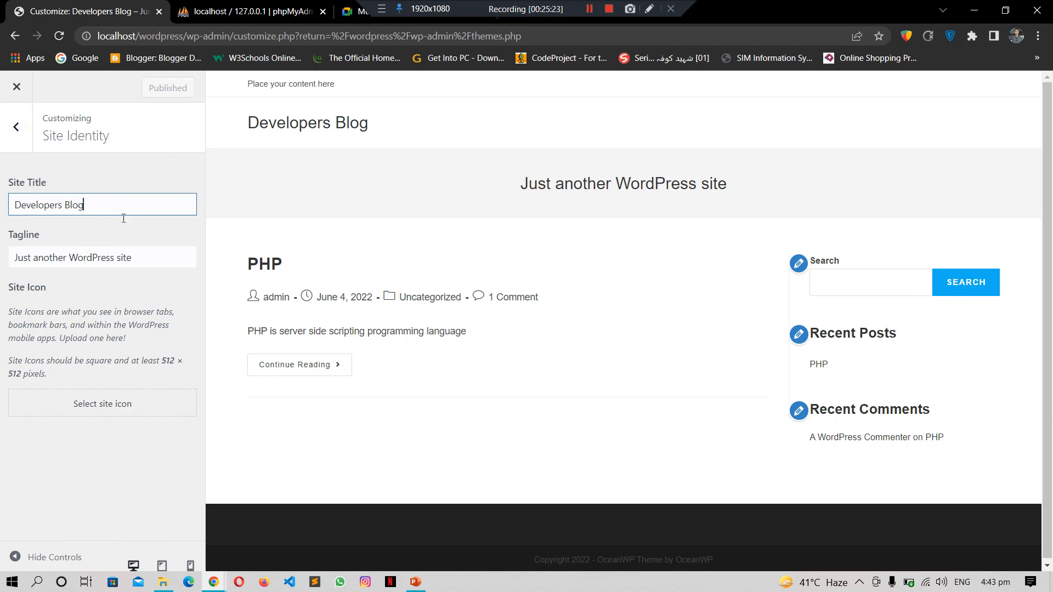
{"action": "left_click", "coordinate": [154, 256]}
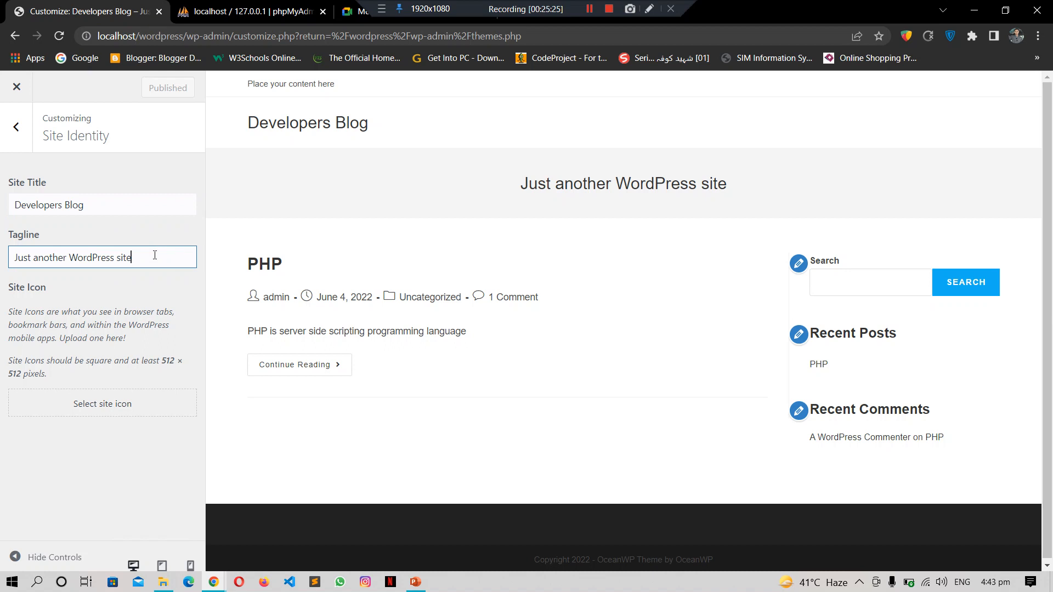
{"action": "key", "text": "BackSpace"}
{"action": "key", "text": "BackSpace"}
{"action": "key", "text": "BackSpace"}
{"action": "key", "text": "BackSpace"}
{"action": "key", "text": "BackSpace"}
{"action": "key", "text": "BackSpace"}
{"action": "key", "text": "BackSpace"}
{"action": "key", "text": "BackSpace"}
{"action": "key", "text": "BackSpace"}
{"action": "key", "text": "BackSpace"}
{"action": "key", "text": "BackSpace"}
{"action": "key", "text": "BackSpace"}
{"action": "key", "text": "BackSpace"}
{"action": "key", "text": "BackSpace"}
{"action": "key", "text": "BackSpace"}
{"action": "key", "text": "BackSpace"}
{"action": "key", "text": "BackSpace"}
{"action": "key", "text": "BackSpace"}
{"action": "key", "text": "BackSpace"}
{"action": "key", "text": "BackSpace"}
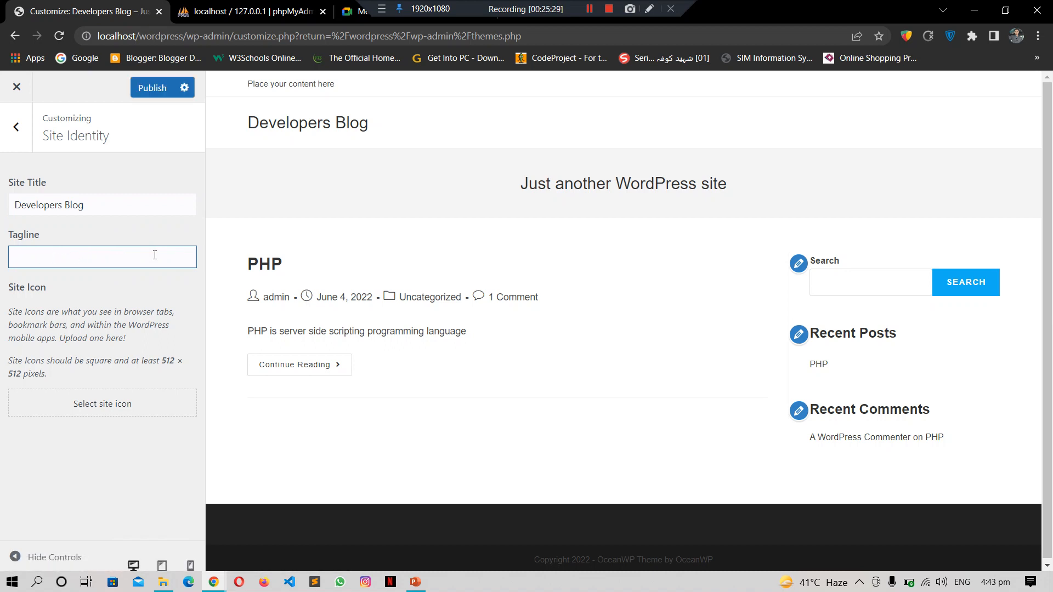
{"action": "type", "text": "Website for Software Devel"}
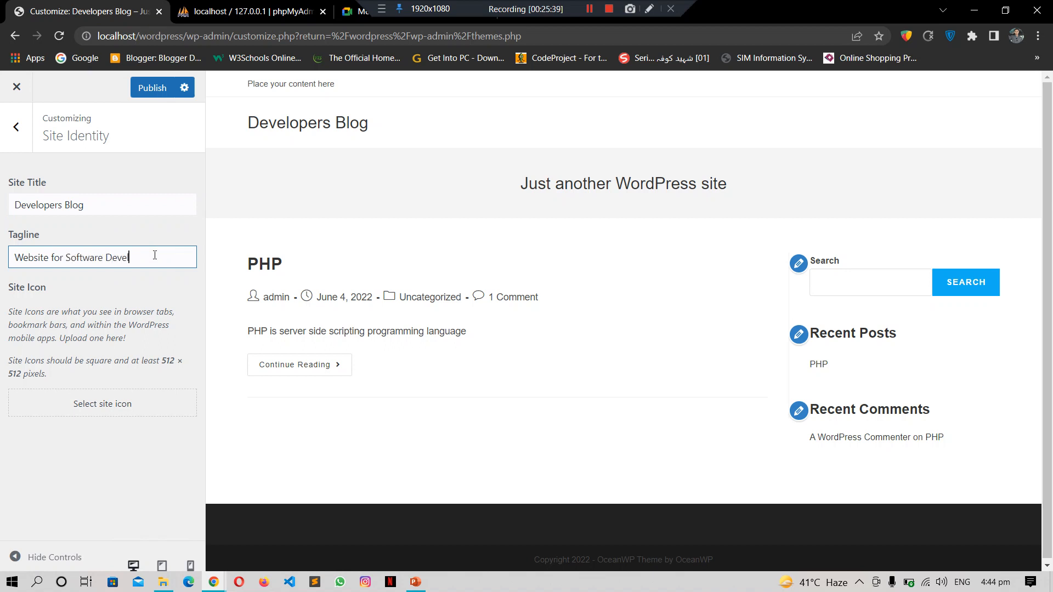
{"action": "type", "text": "opers"}
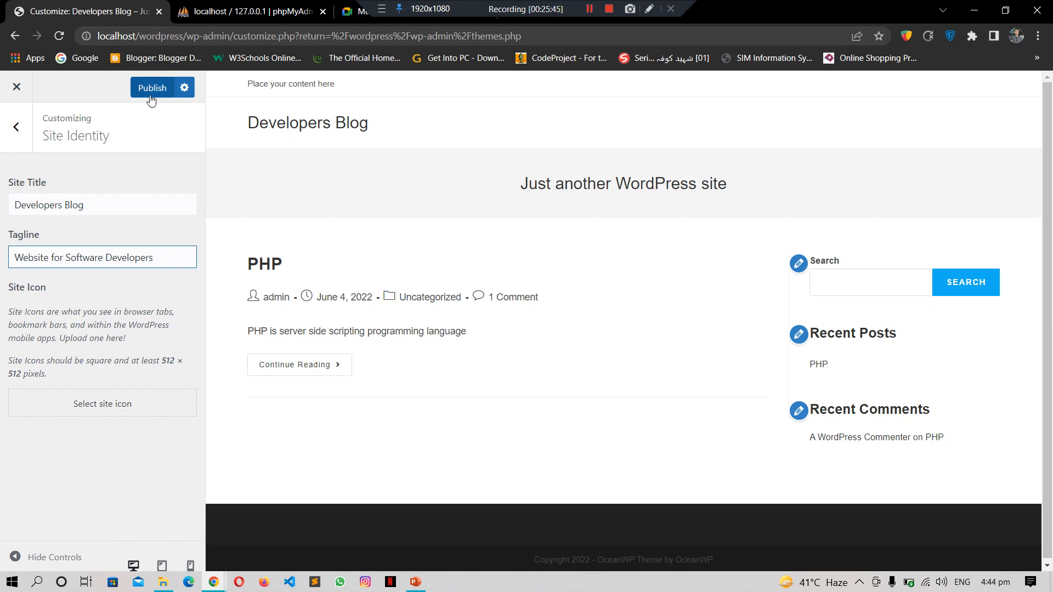
{"action": "left_click", "coordinate": [16, 130]}
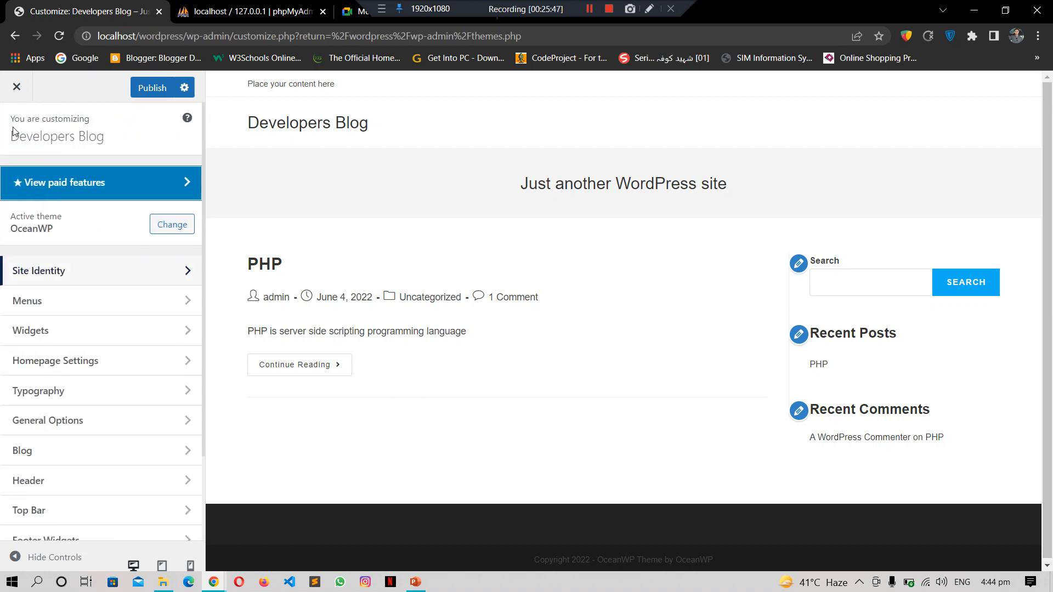
Step: Look through the Site Identity and Menus customizer sections, returning to the main list
{"action": "left_click", "coordinate": [118, 271]}
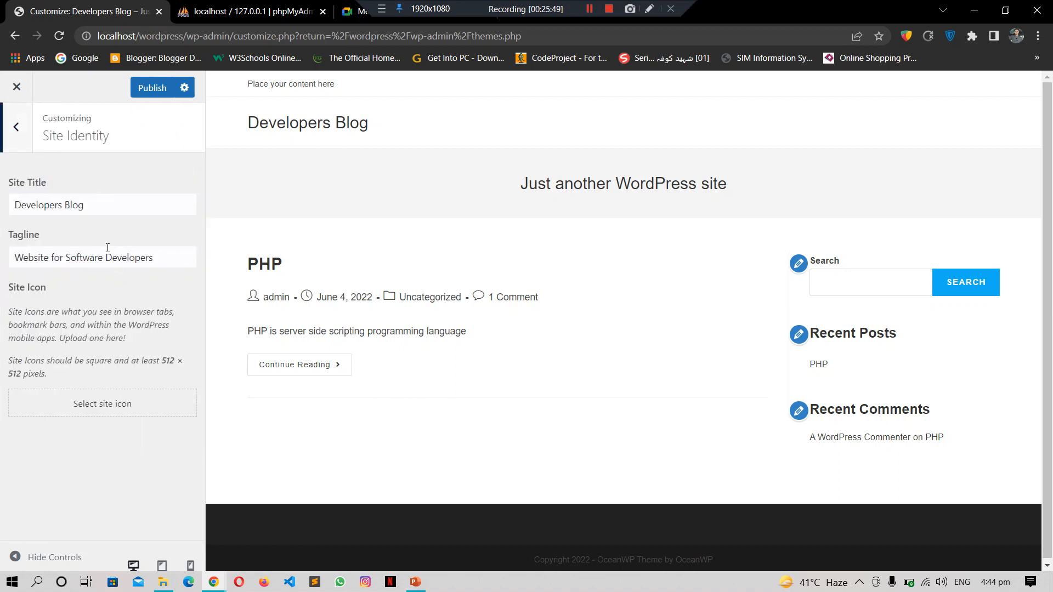
{"action": "left_click", "coordinate": [18, 130]}
{"action": "left_click", "coordinate": [101, 313]}
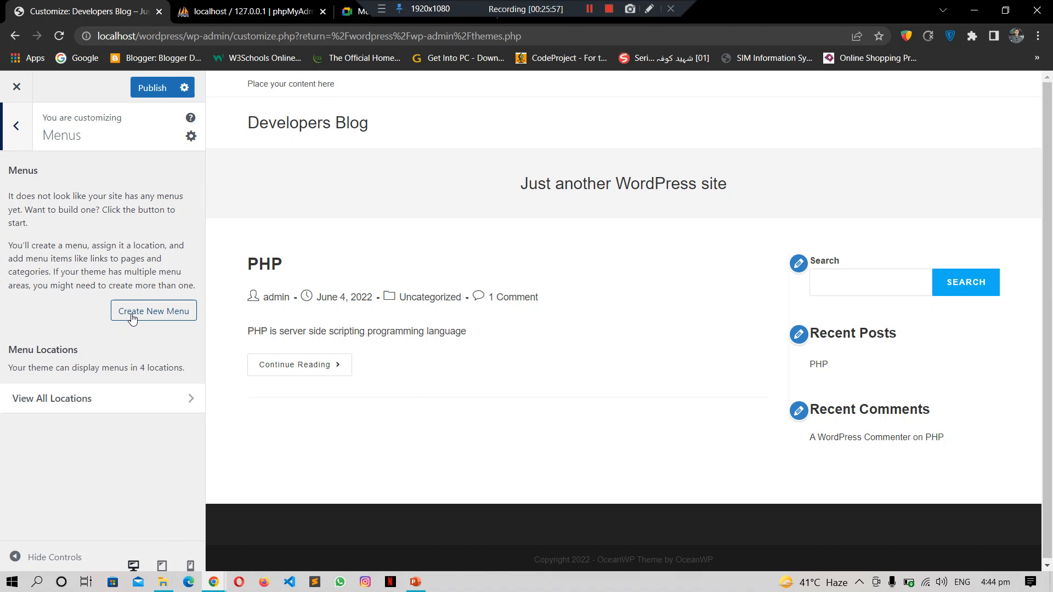
{"action": "left_click", "coordinate": [16, 128]}
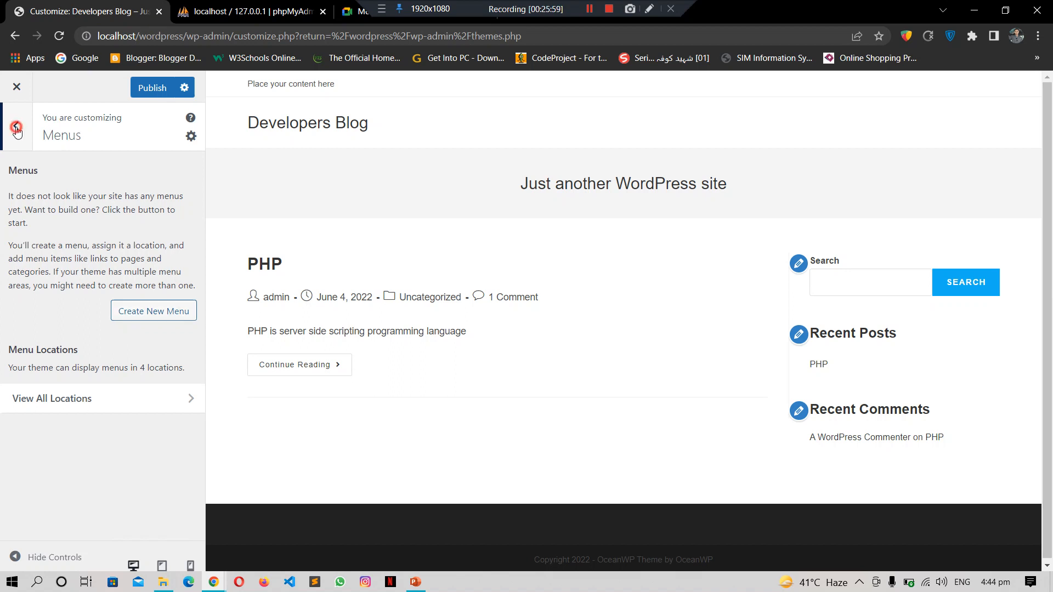
Step: Inspect the Default Sidebar widgets, dismissing the welcome guide, then go to Homepage Settings
{"action": "left_click", "coordinate": [102, 337]}
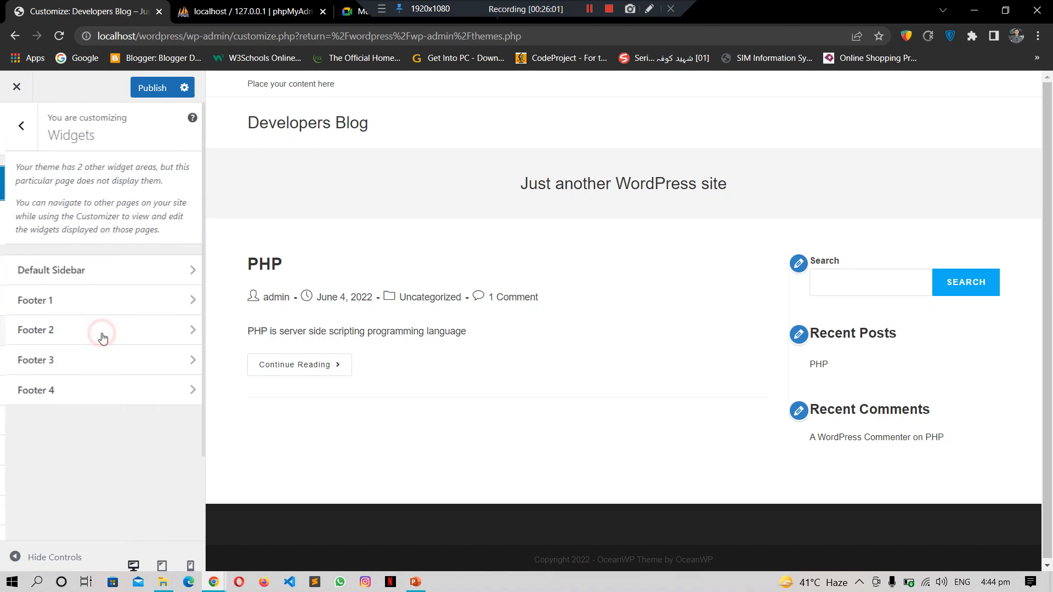
{"action": "left_click", "coordinate": [131, 274]}
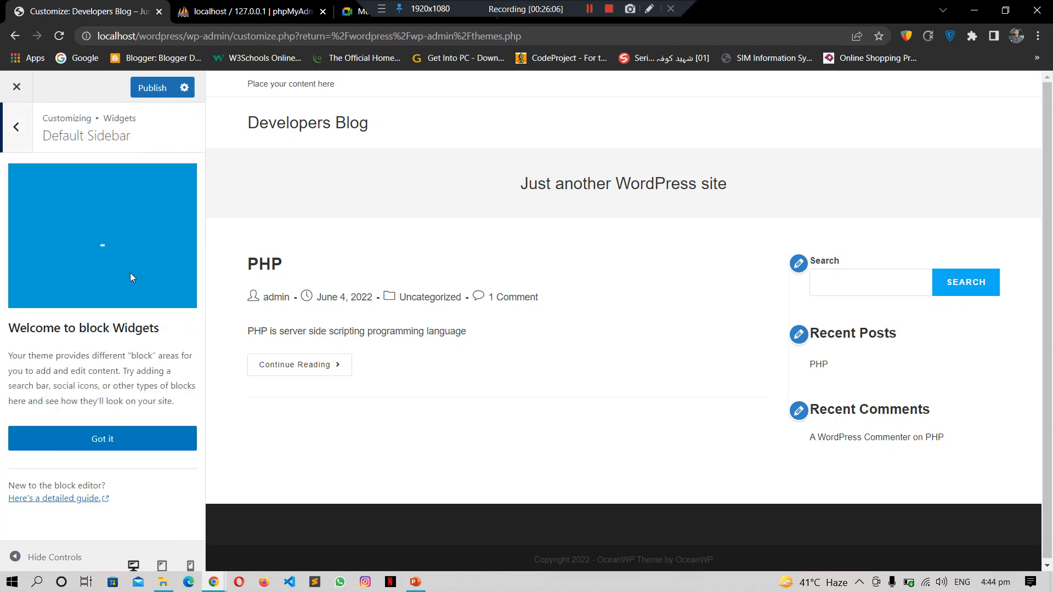
{"action": "left_click", "coordinate": [106, 438]}
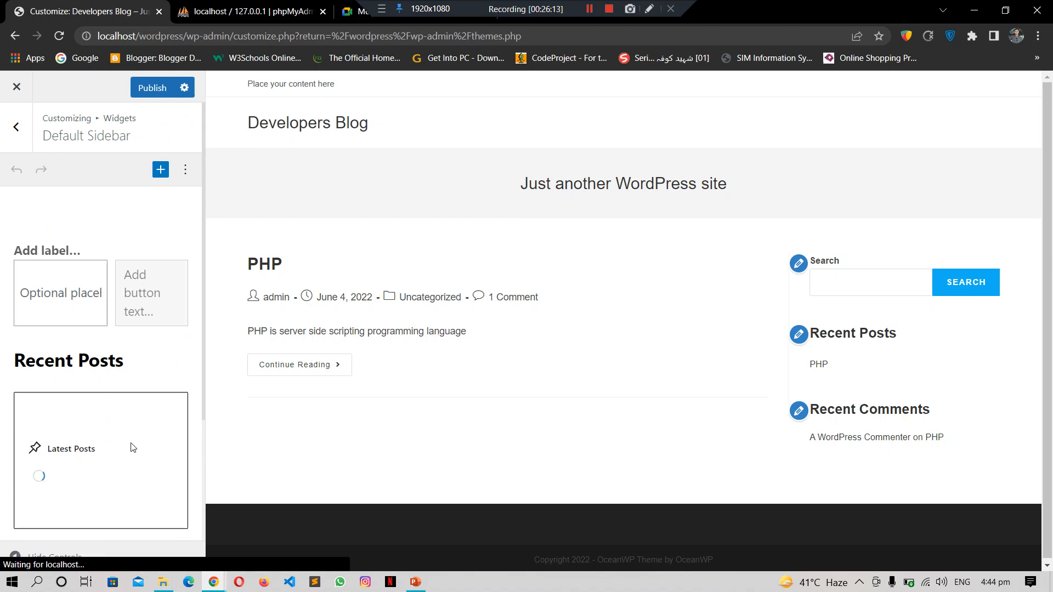
{"action": "left_click", "coordinate": [16, 127]}
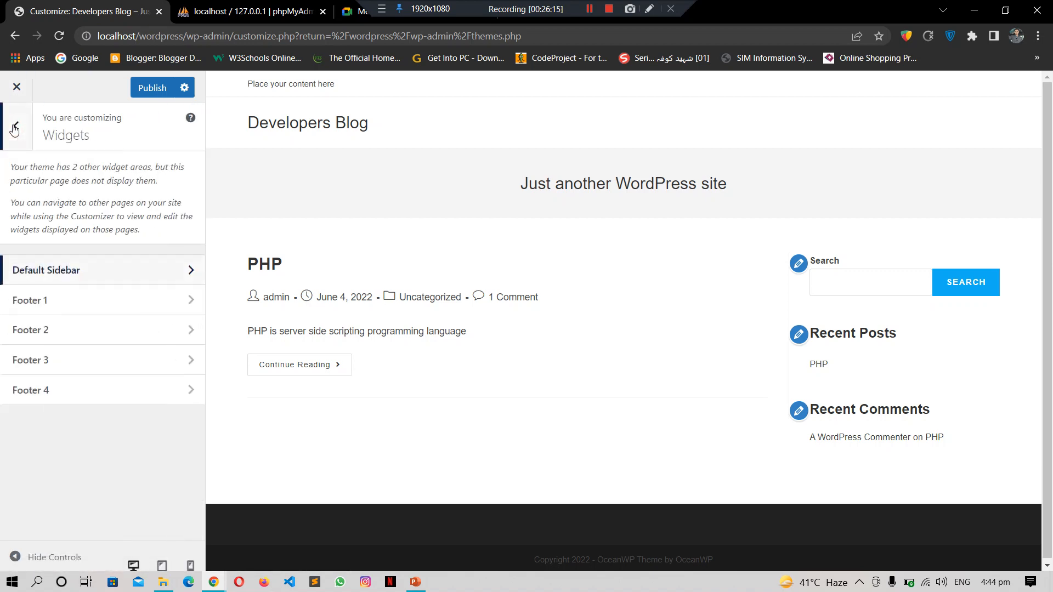
{"action": "left_click", "coordinate": [16, 126]}
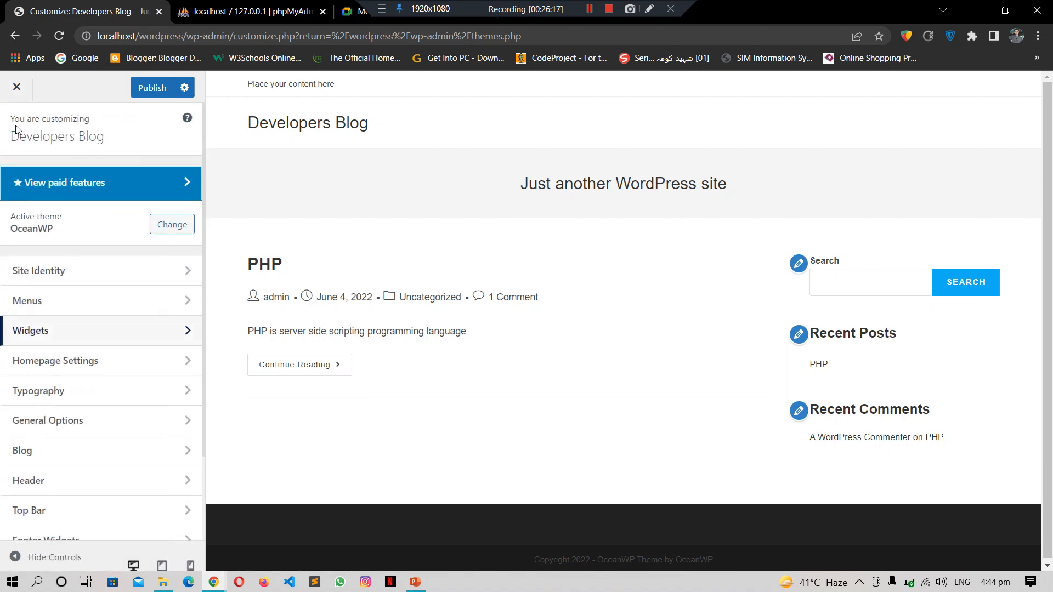
{"action": "left_click", "coordinate": [101, 360]}
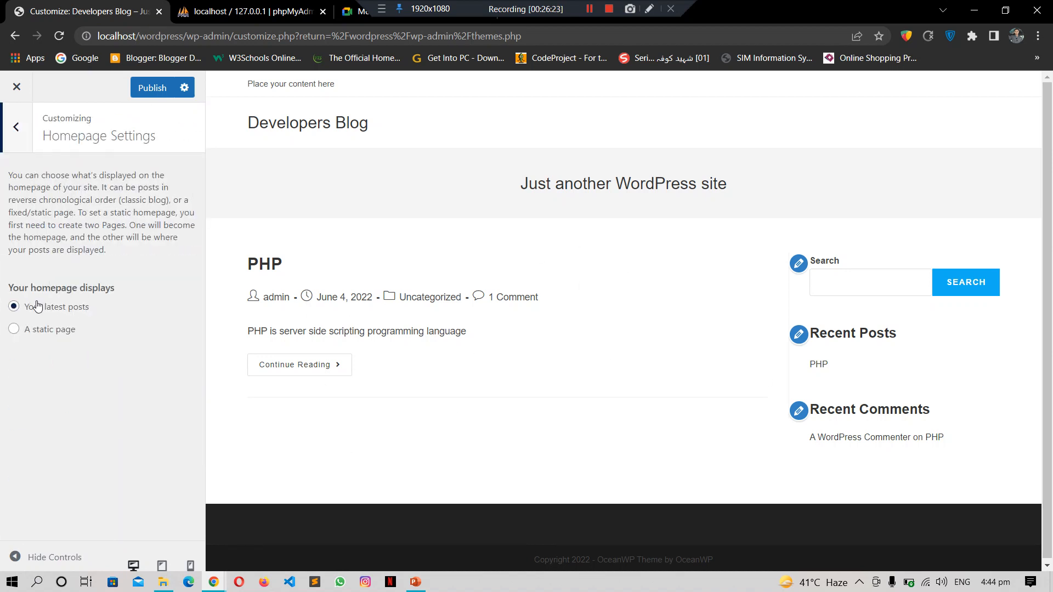
Step: Set the homepage to a static page showing About Us, then return to the main customizer options
{"action": "left_click", "coordinate": [52, 330]}
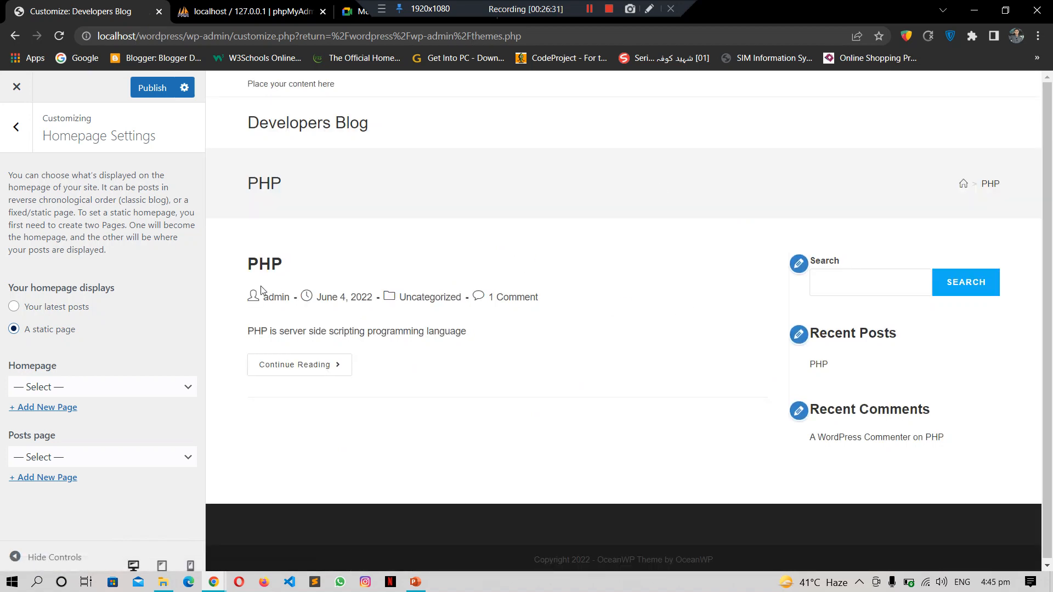
{"action": "left_click_drag", "start_coordinate": [230, 254], "coordinate": [577, 417]}
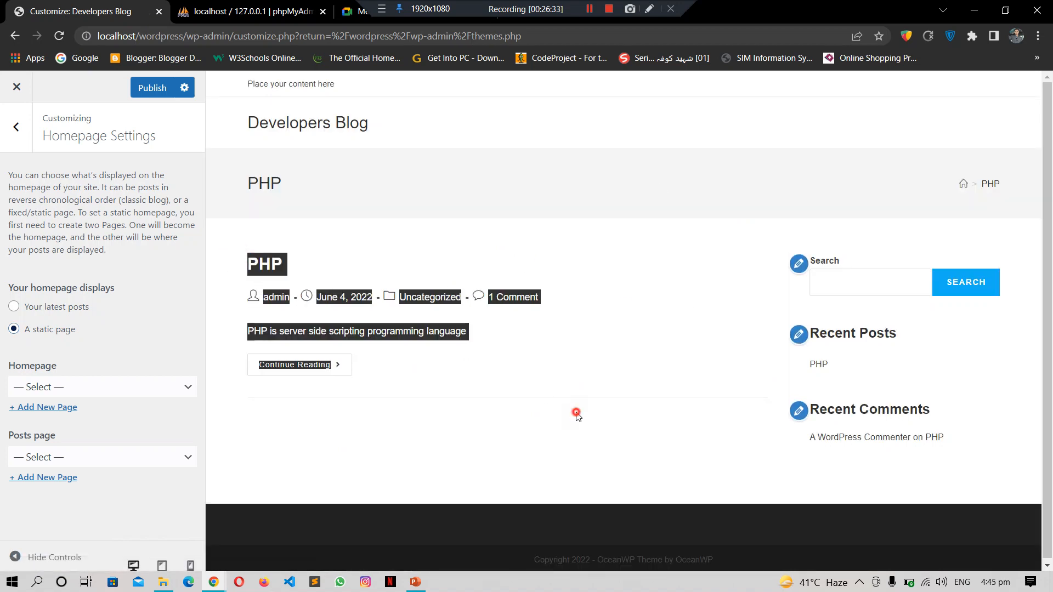
{"action": "left_click", "coordinate": [573, 414]}
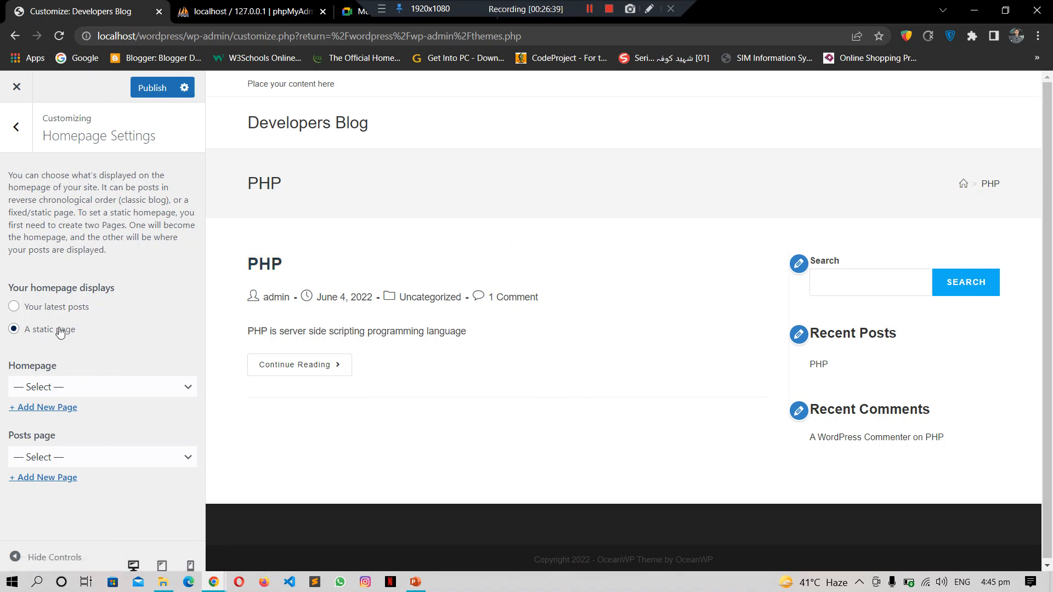
{"action": "left_click", "coordinate": [130, 388]}
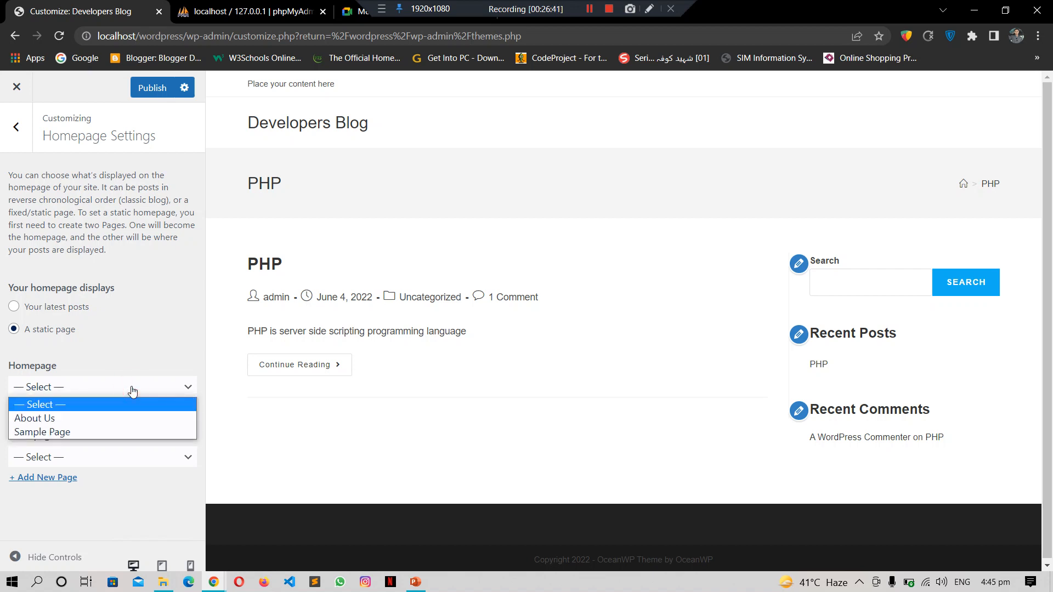
{"action": "left_click", "coordinate": [124, 417]}
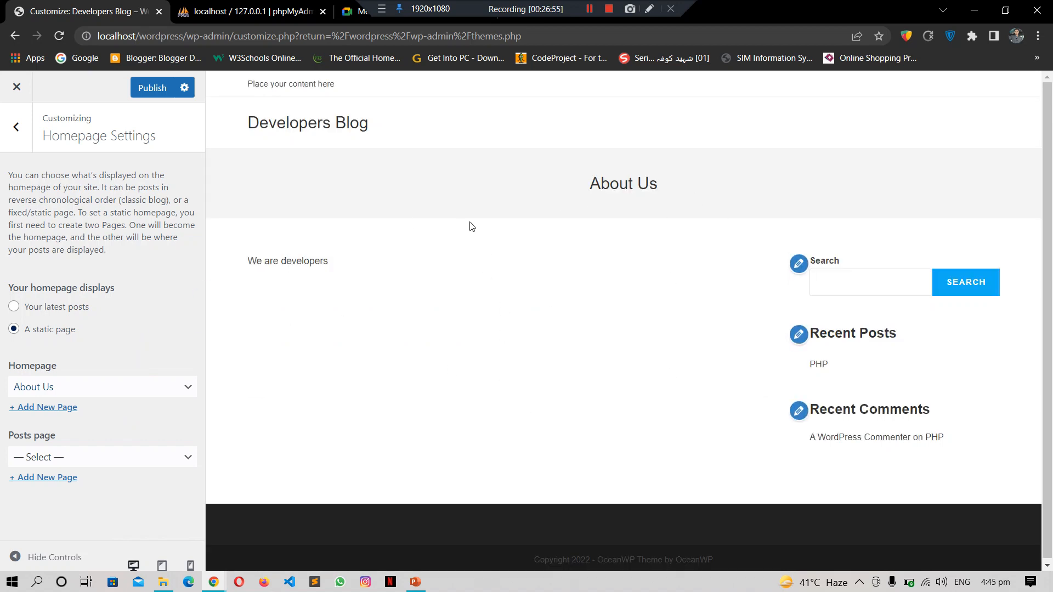
{"action": "left_click", "coordinate": [18, 130]}
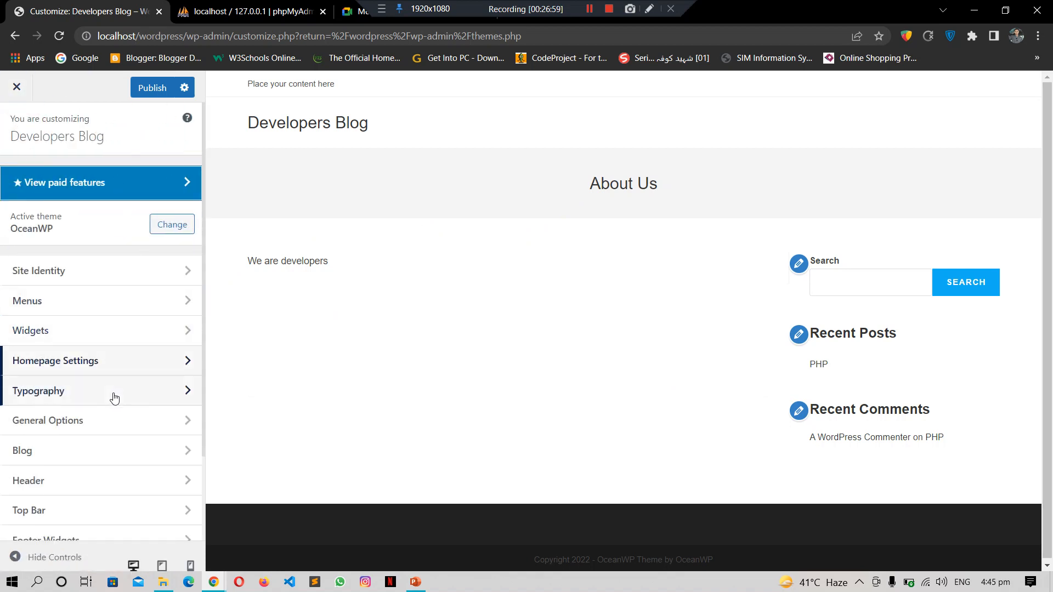
Step: Close the customizer without saving changes and open the Appearance > Menus editor
{"action": "left_click", "coordinate": [15, 89]}
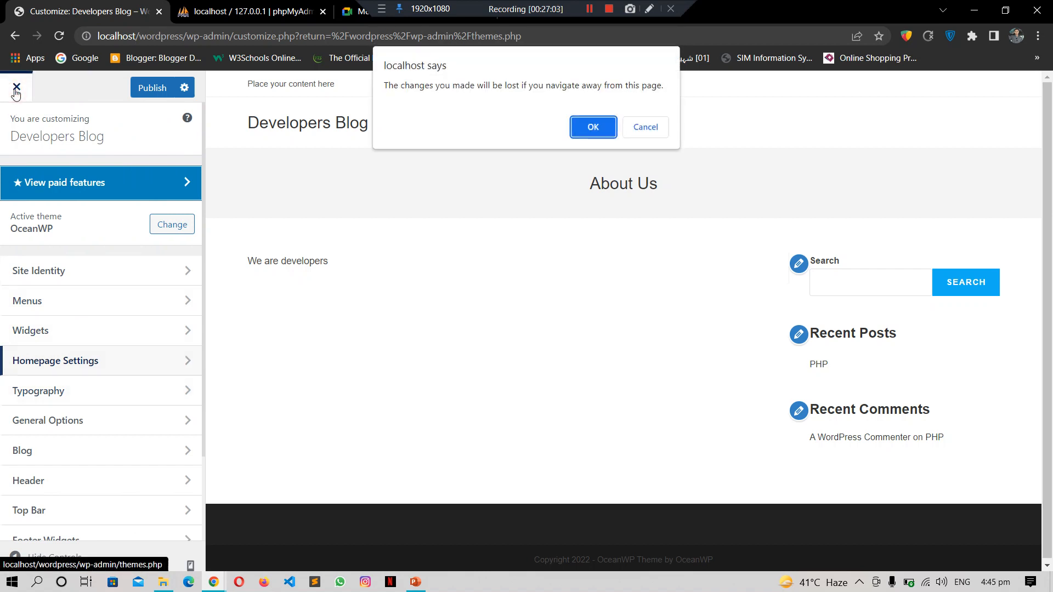
{"action": "left_click", "coordinate": [584, 133]}
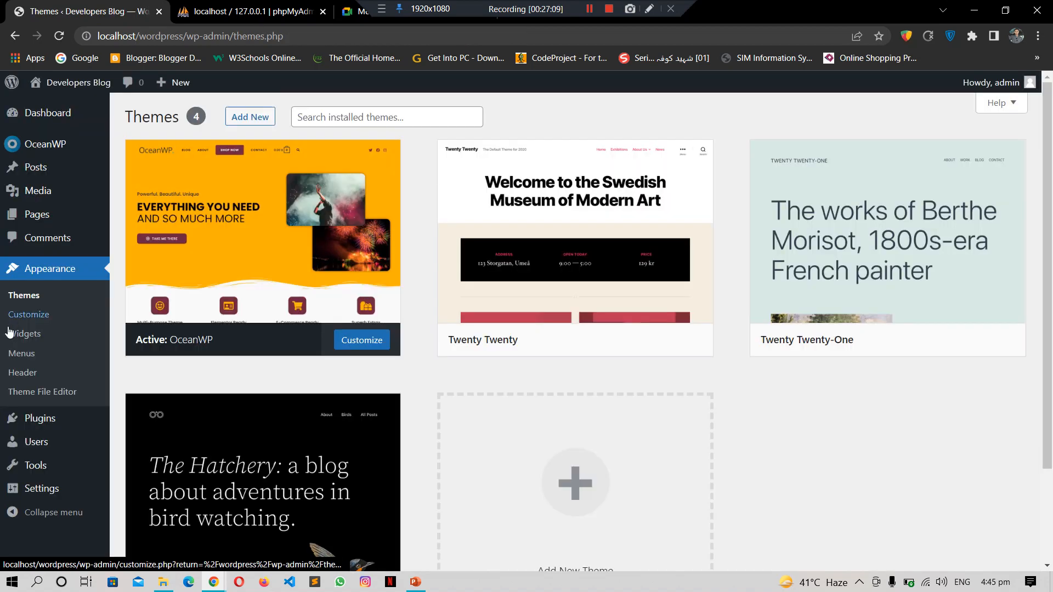
{"action": "left_click", "coordinate": [27, 354]}
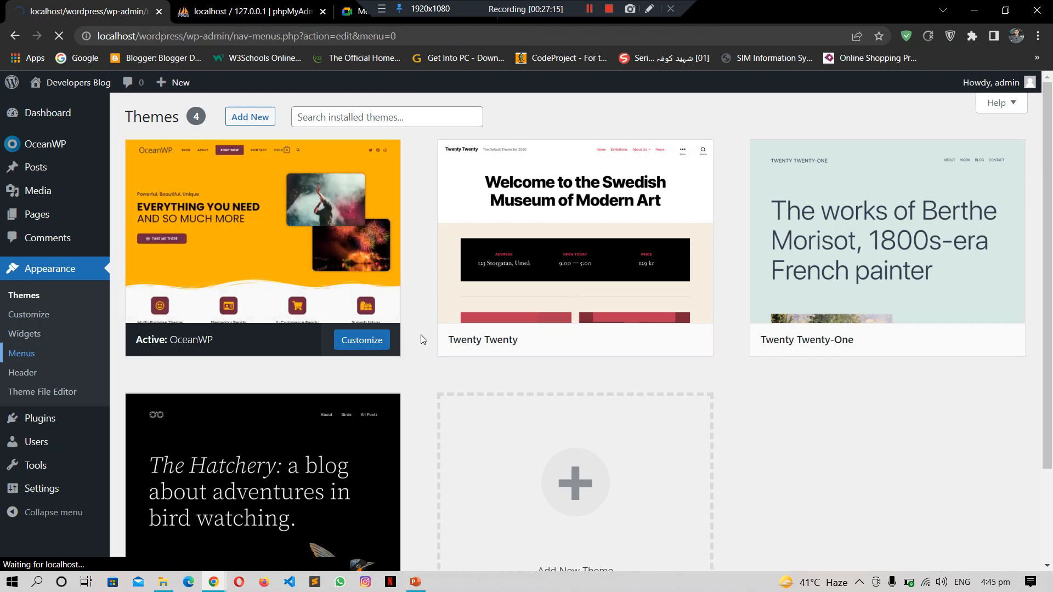
{"action": "key", "text": "ctrl+Tab"}
{"action": "key", "text": "ctrl+Tab"}
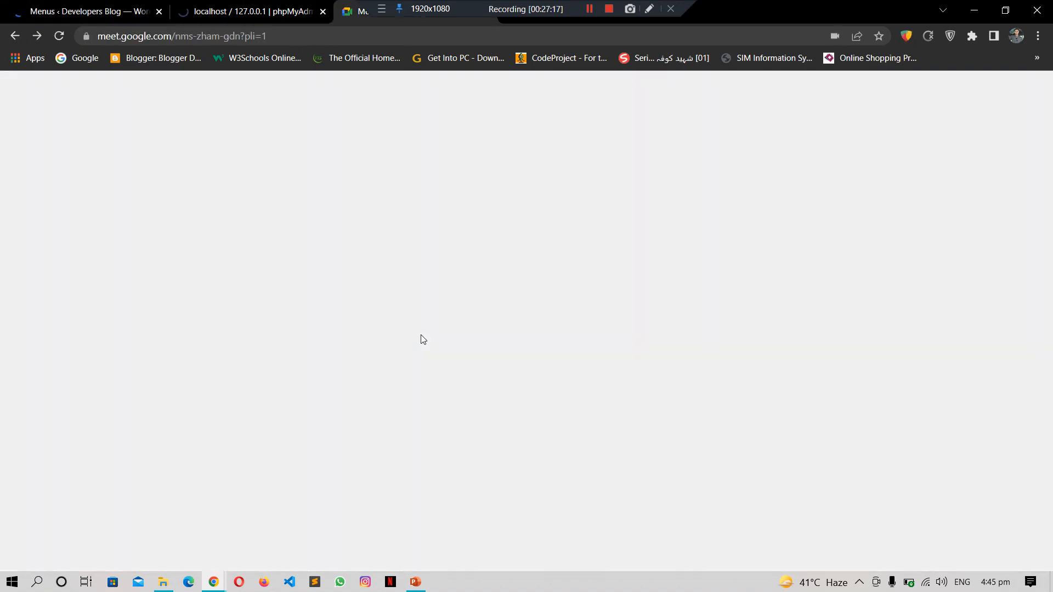
{"action": "key", "text": "ctrl+Tab"}
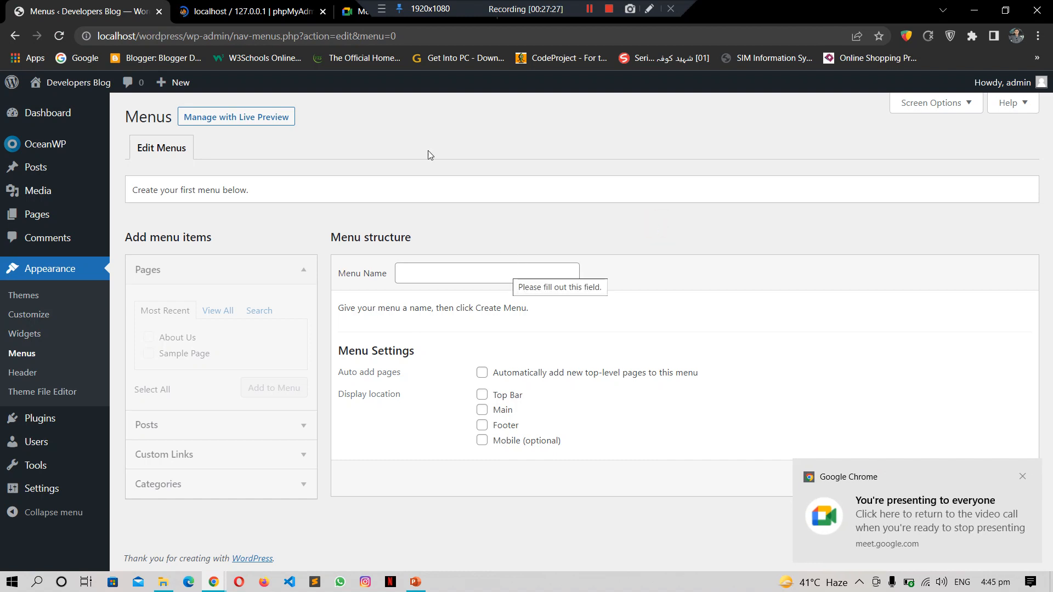
Step: Create a new empty menu named 'Test Menu'
{"action": "left_click", "coordinate": [423, 175]}
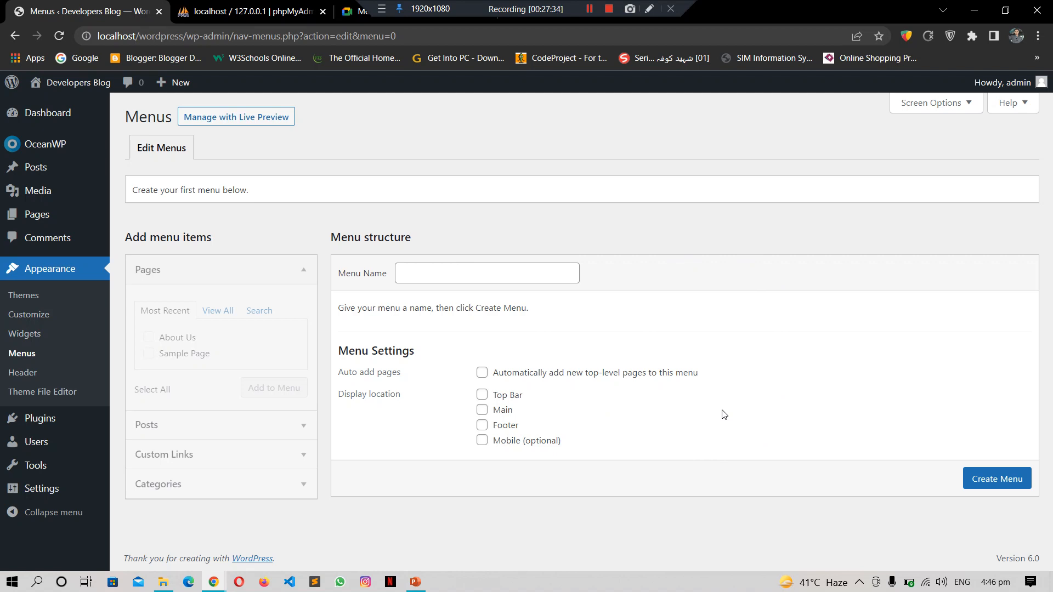
{"action": "left_click", "coordinate": [988, 488]}
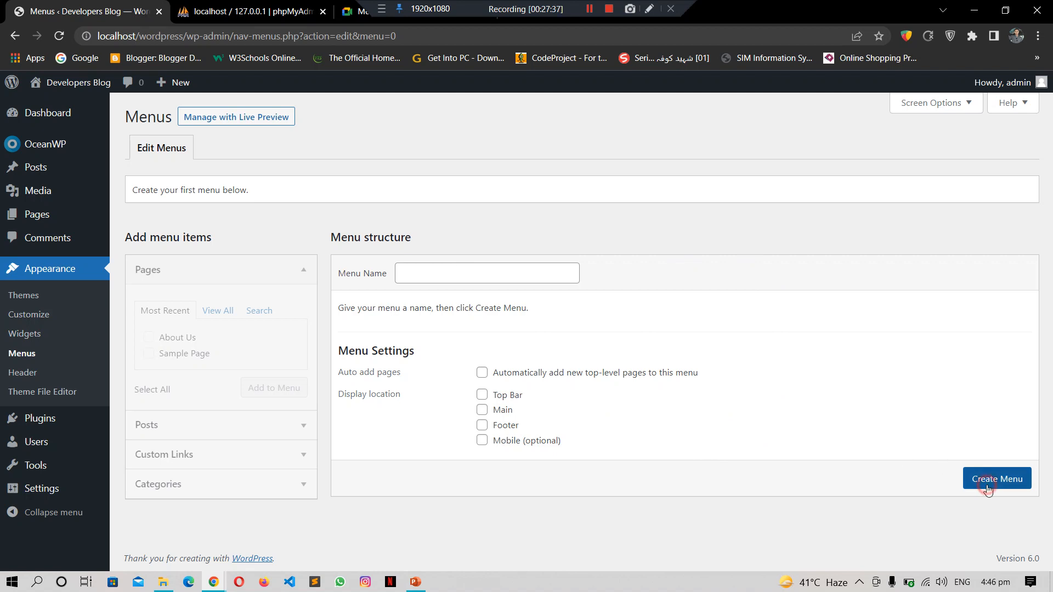
{"action": "left_click", "coordinate": [510, 273]}
{"action": "type", "text": "Demo Meno"}
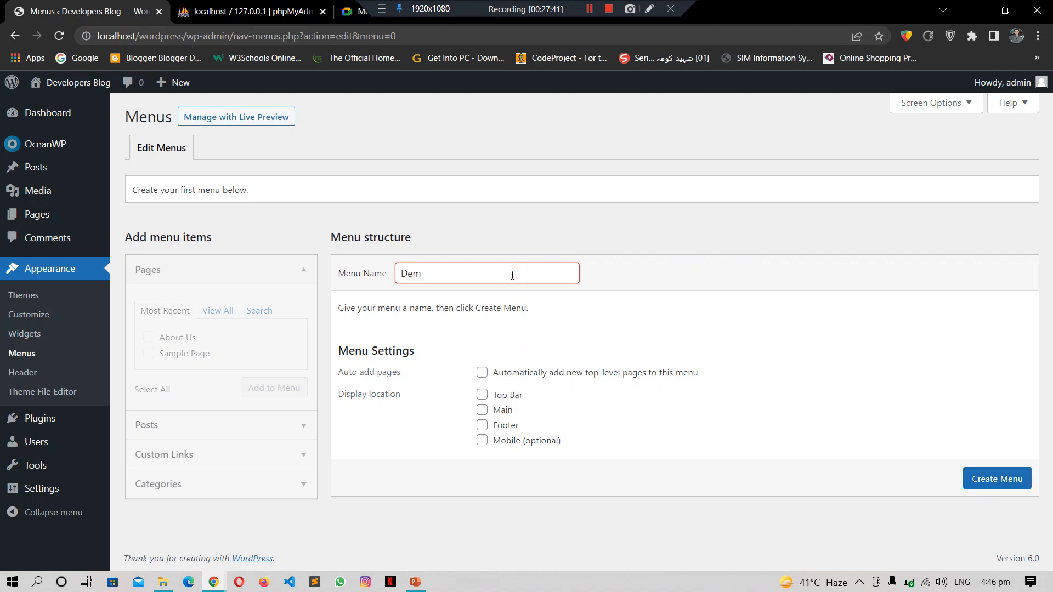
{"action": "key", "text": "BackSpace"}
{"action": "key", "text": "BackSpace"}
{"action": "key", "text": "BackSpace"}
{"action": "key", "text": "BackSpace"}
{"action": "key", "text": "BackSpace"}
{"action": "key", "text": "BackSpace"}
{"action": "key", "text": "BackSpace"}
{"action": "key", "text": "BackSpace"}
{"action": "key", "text": "BackSpace"}
{"action": "type", "text": "Test Menu"}
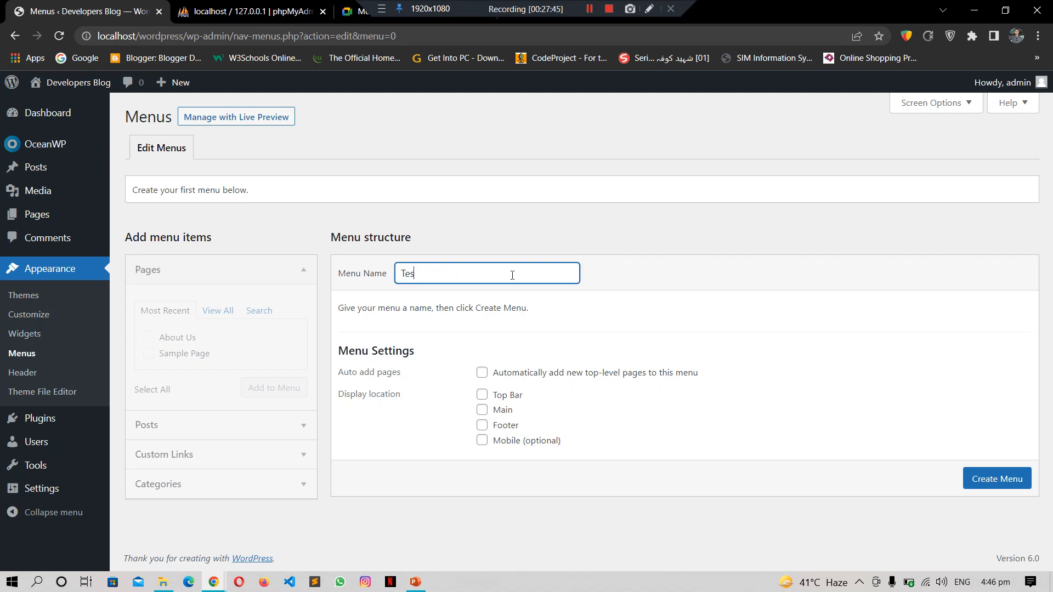
{"action": "key", "text": "BackSpace"}
{"action": "key", "text": "BackSpace"}
{"action": "key", "text": "BackSpace"}
{"action": "key", "text": "BackSpace"}
{"action": "key", "text": "BackSpace"}
{"action": "type", "text": "Menu"}
{"action": "left_click", "coordinate": [1011, 484]}
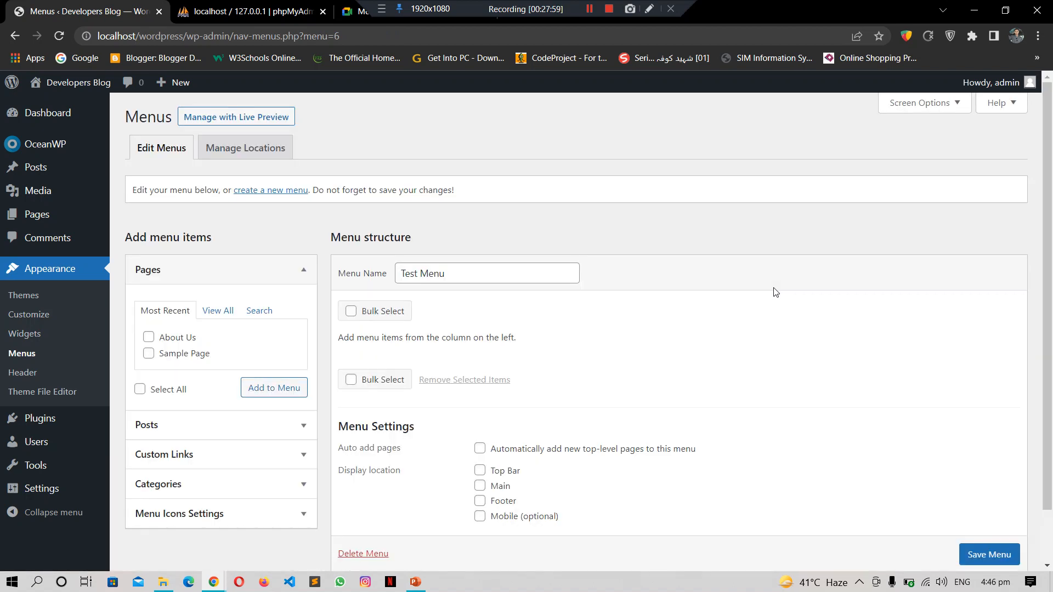
Step: Add the Home, About Us and Sample Page pages to Test Menu
{"action": "left_click", "coordinate": [220, 313]}
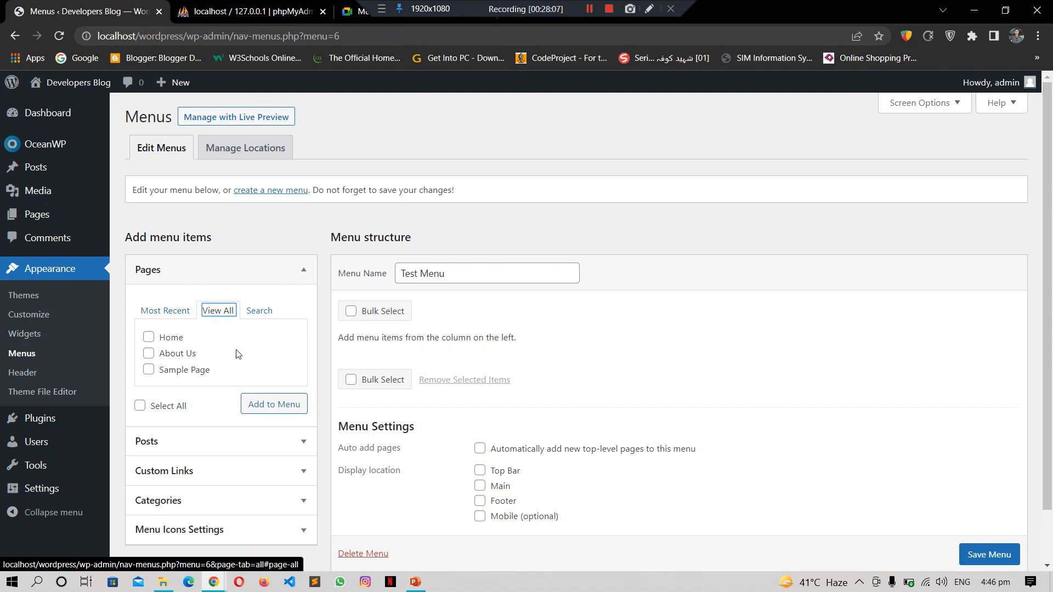
{"action": "left_click", "coordinate": [148, 337]}
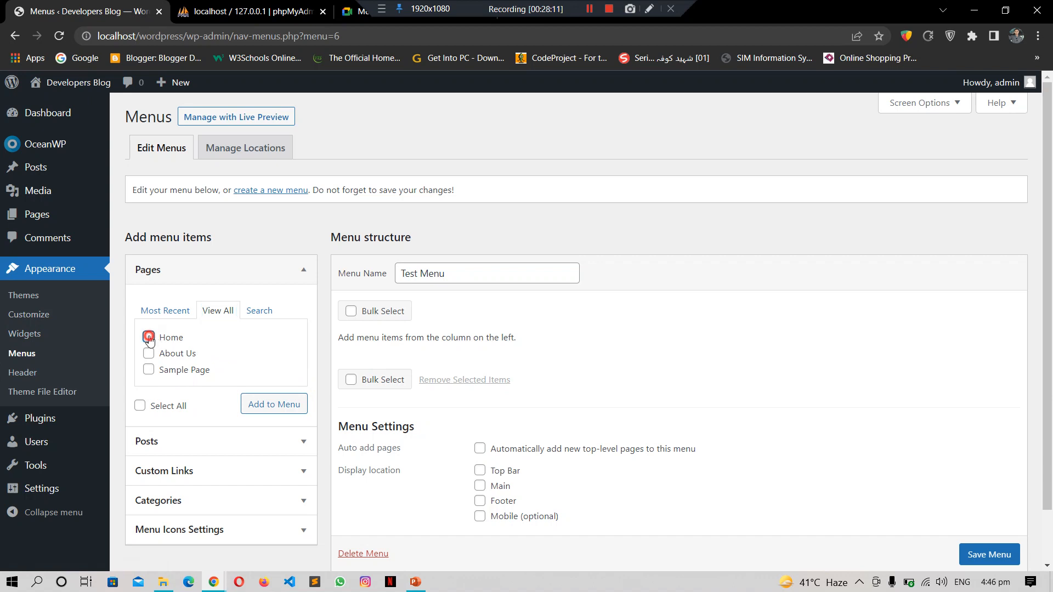
{"action": "left_click", "coordinate": [149, 354]}
{"action": "left_click", "coordinate": [149, 370]}
{"action": "left_click", "coordinate": [140, 406]}
{"action": "left_click", "coordinate": [262, 406]}
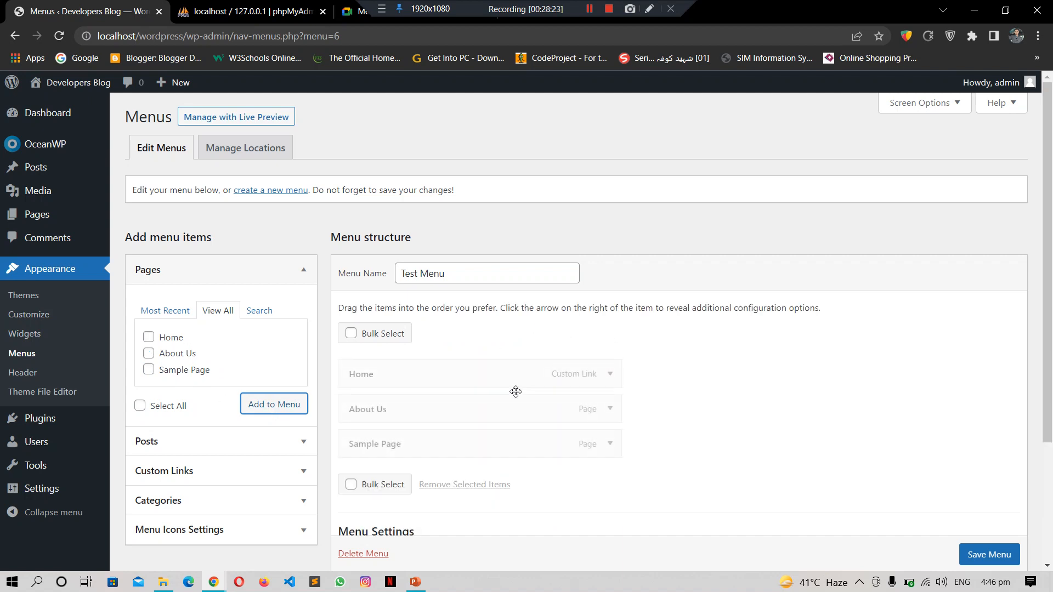
Step: Expand the Home custom link's settings to review its URL, then fold them away
{"action": "left_click_drag", "start_coordinate": [1050, 325], "coordinate": [1051, 388]}
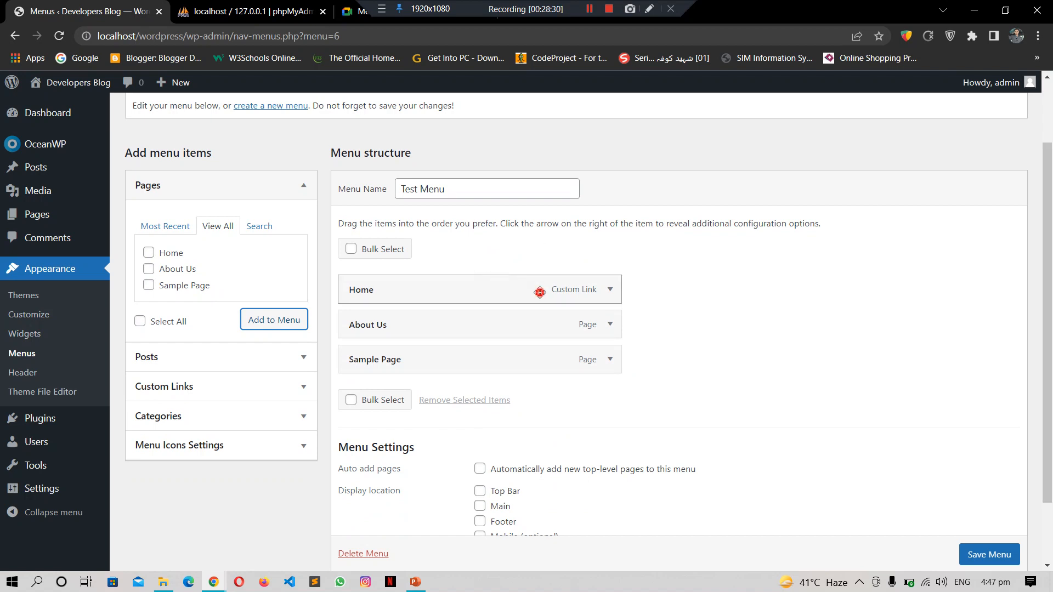
{"action": "left_click", "coordinate": [610, 291]}
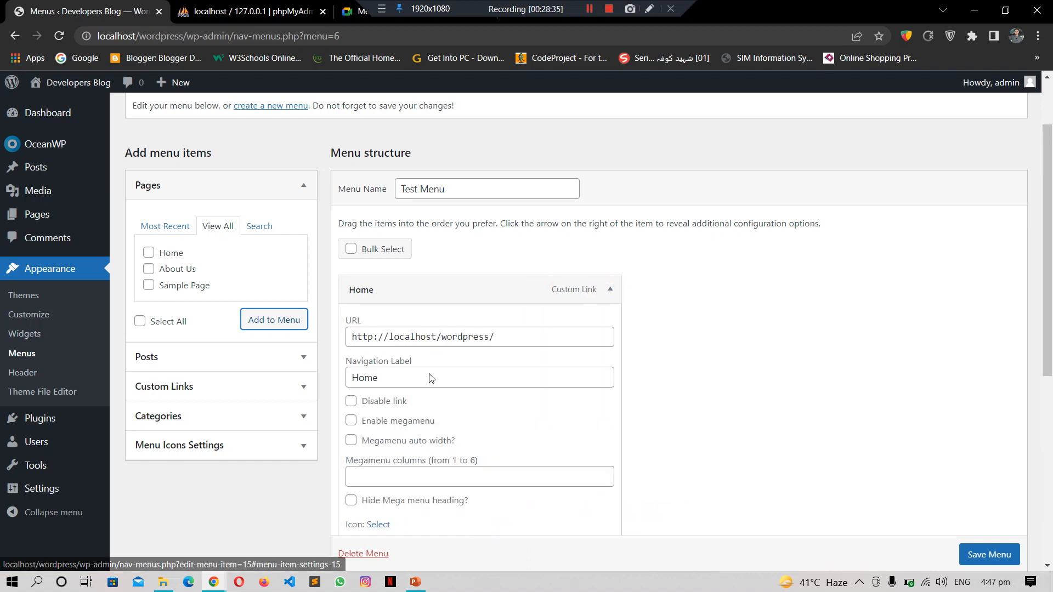
{"action": "left_click", "coordinate": [524, 344]}
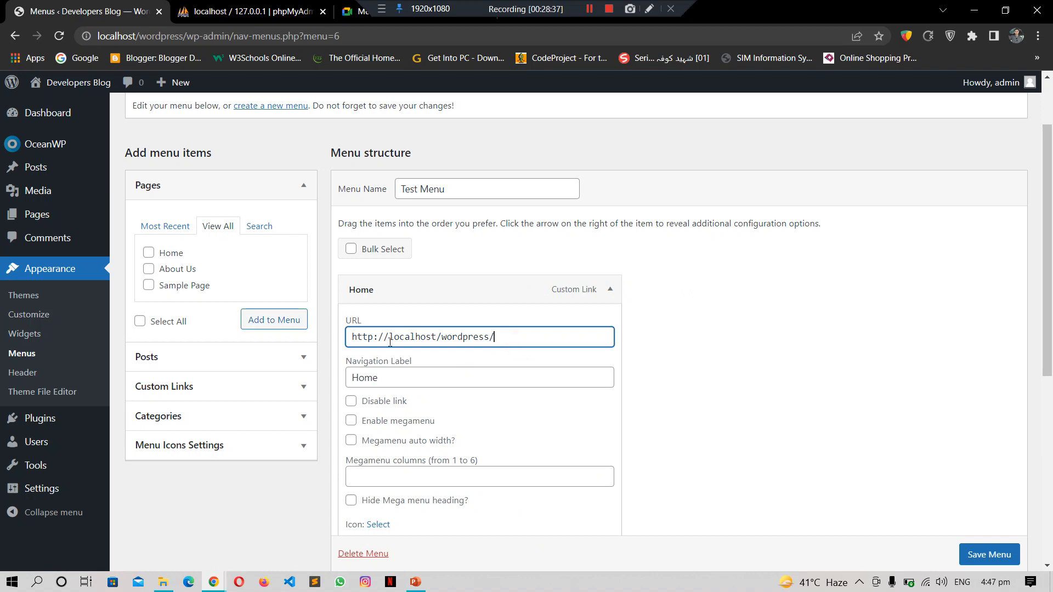
{"action": "scroll", "coordinate": [1048, 351], "scroll_direction": "down", "scroll_amount": 2}
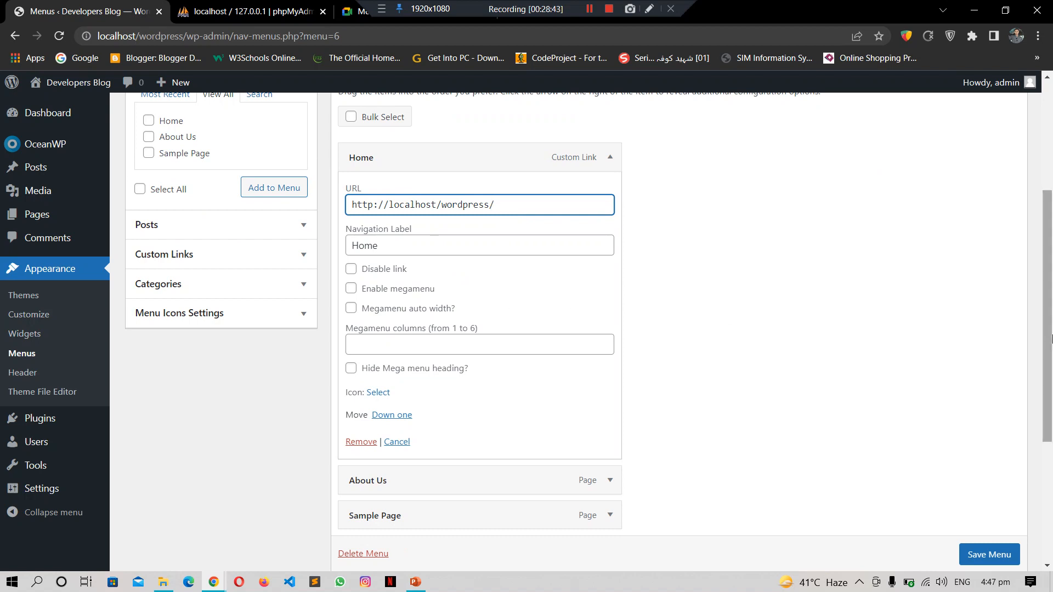
{"action": "scroll", "coordinate": [1050, 368], "scroll_direction": "down", "scroll_amount": 1}
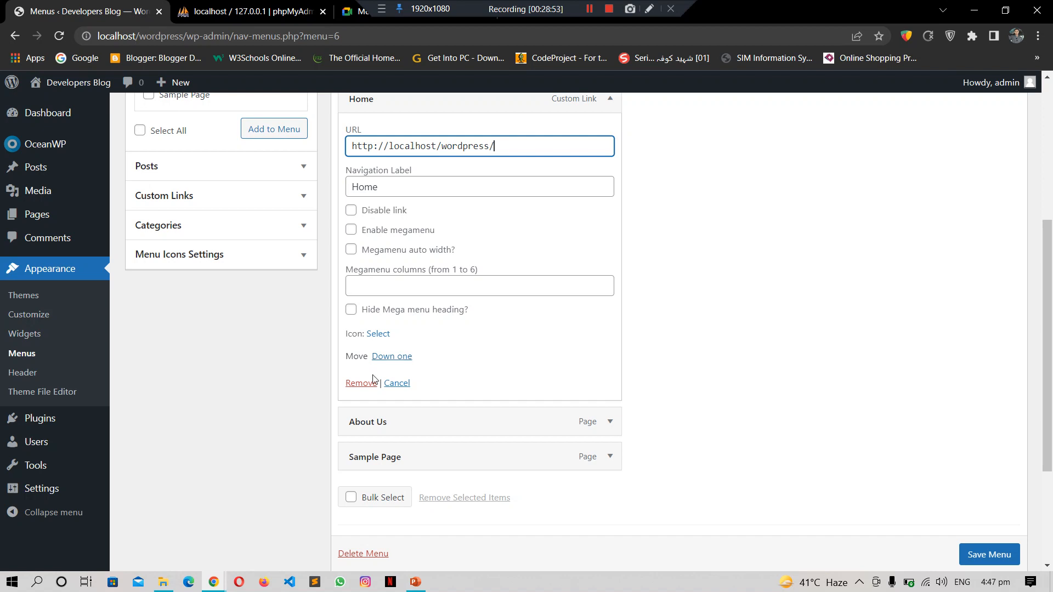
{"action": "left_click", "coordinate": [400, 383]}
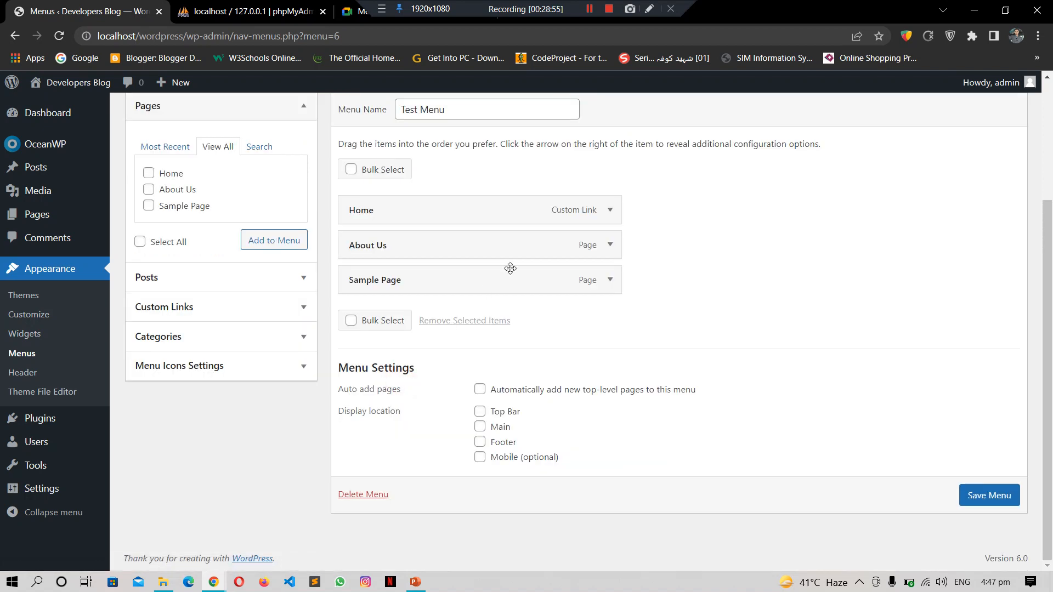
Step: Move About Us up and back down so it stays below Home, then collapse it
{"action": "left_click", "coordinate": [610, 248]}
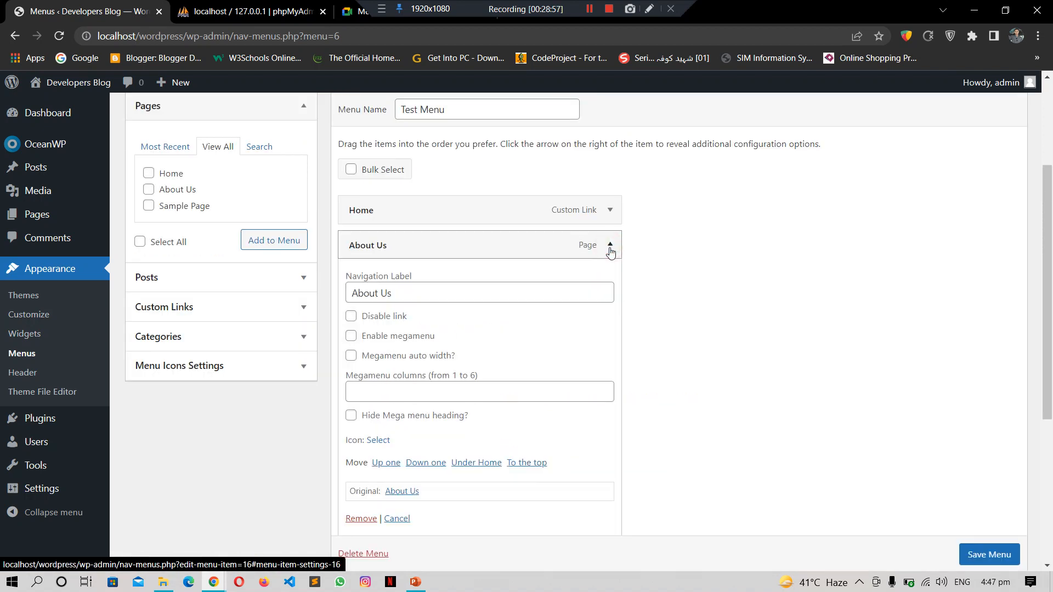
{"action": "left_click", "coordinate": [388, 464]}
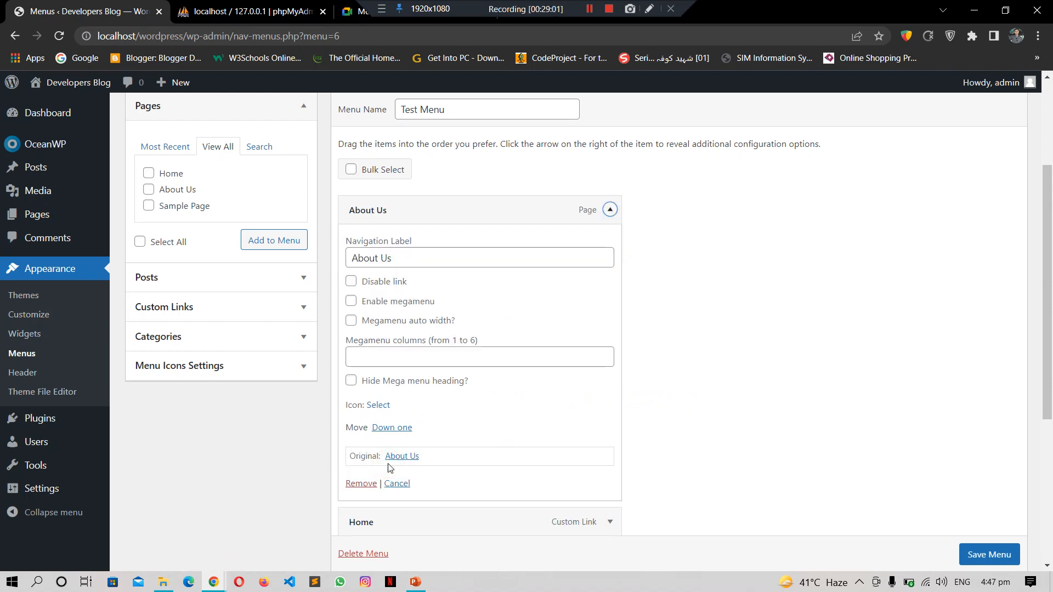
{"action": "left_click", "coordinate": [396, 428]}
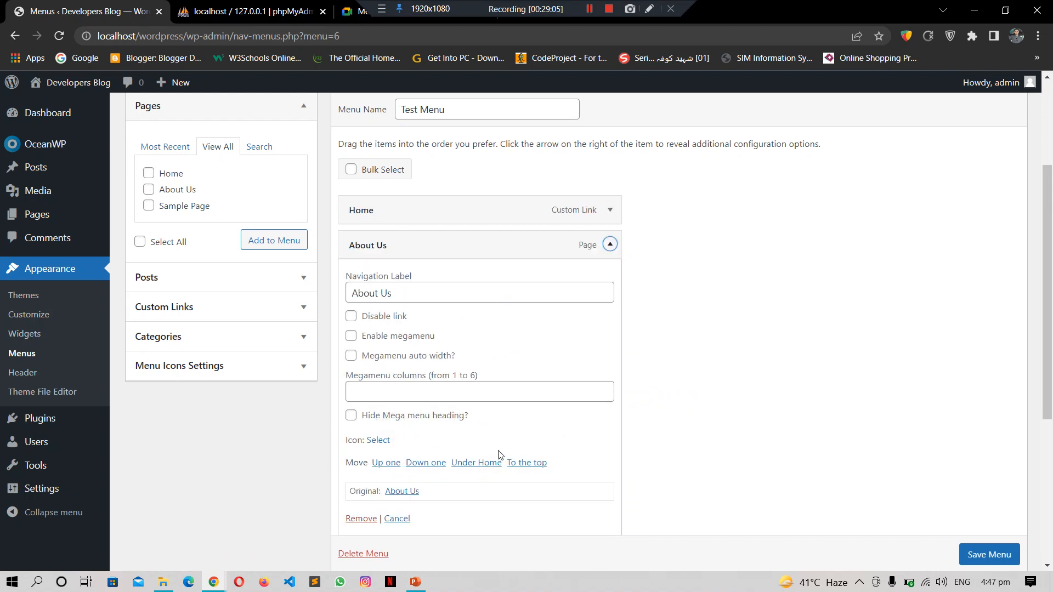
{"action": "left_click", "coordinate": [611, 245]}
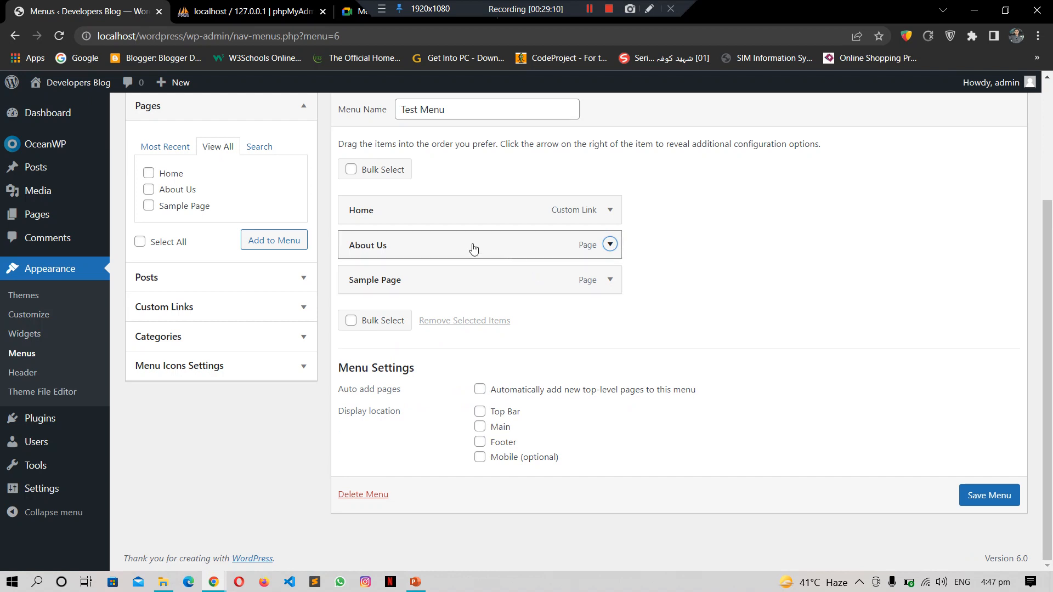
Step: Nest About Us as a sub item under the Home link
{"action": "left_click", "coordinate": [411, 256]}
{"action": "mouse_move", "coordinate": [410, 257]}
{"action": "left_mouse_down"}
{"action": "mouse_move", "coordinate": [437, 245]}
{"action": "mouse_move", "coordinate": [427, 257]}
{"action": "left_mouse_up"}
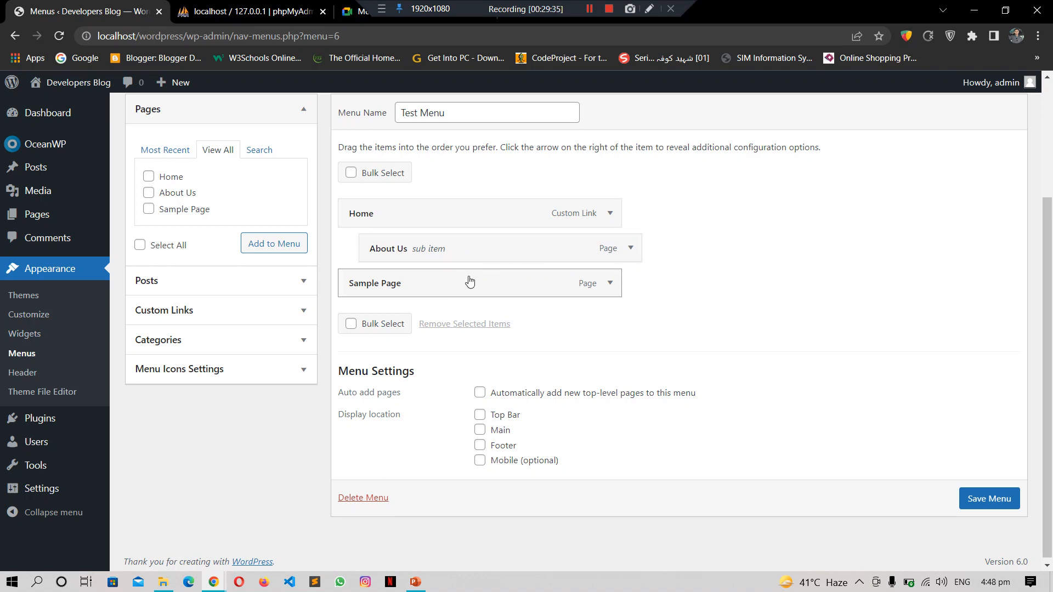
{"action": "left_click_drag", "start_coordinate": [469, 282], "coordinate": [520, 291]}
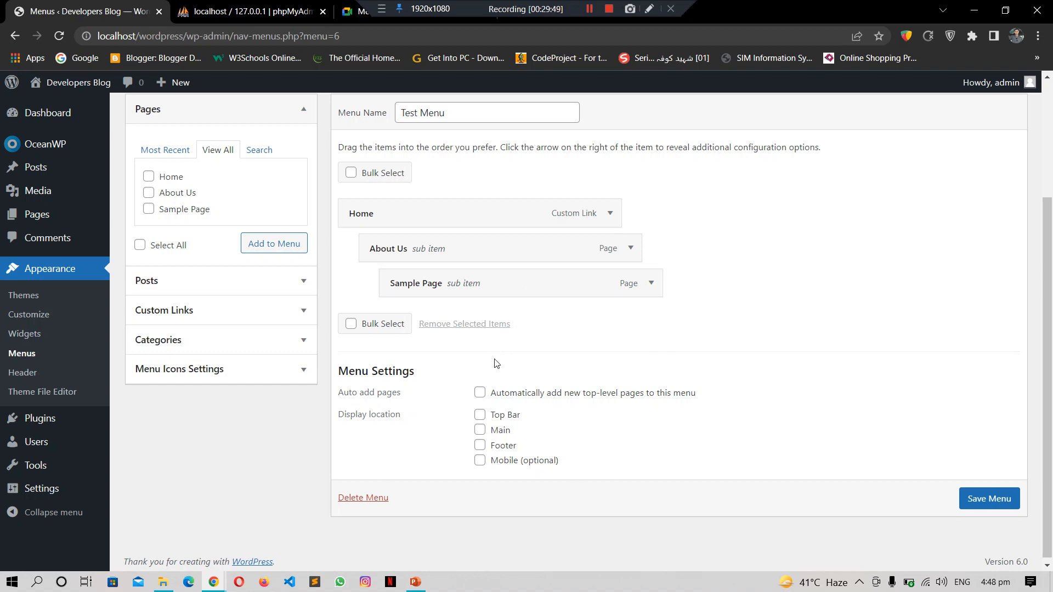
Step: Enable 'Automatically add new top-level pages', keep Sample Page top-level, and save Test Menu
{"action": "left_click", "coordinate": [481, 393]}
{"action": "left_click_drag", "start_coordinate": [465, 280], "coordinate": [429, 286]}
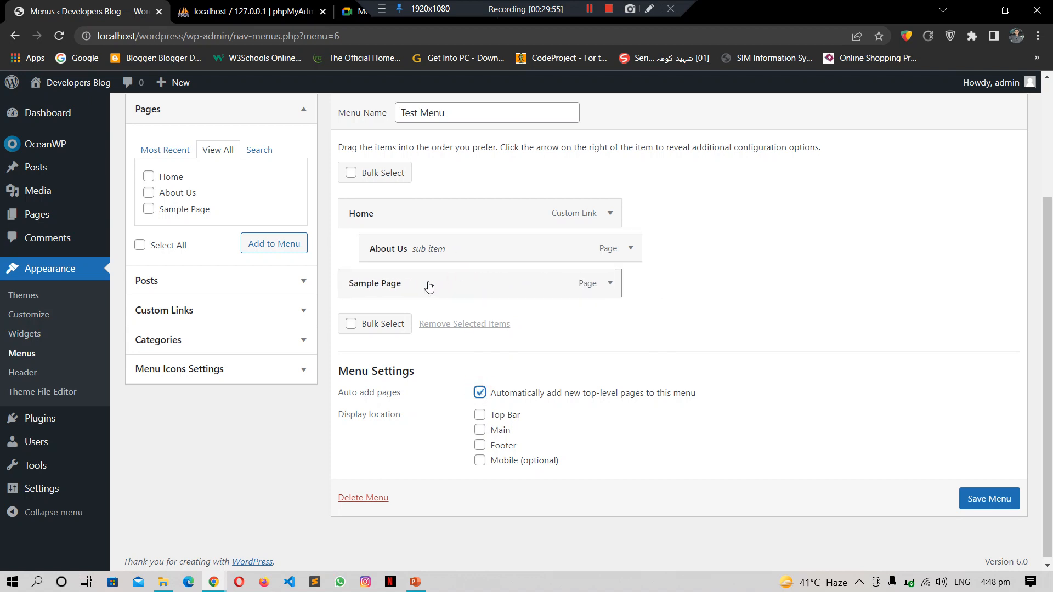
{"action": "left_click", "coordinate": [984, 500]}
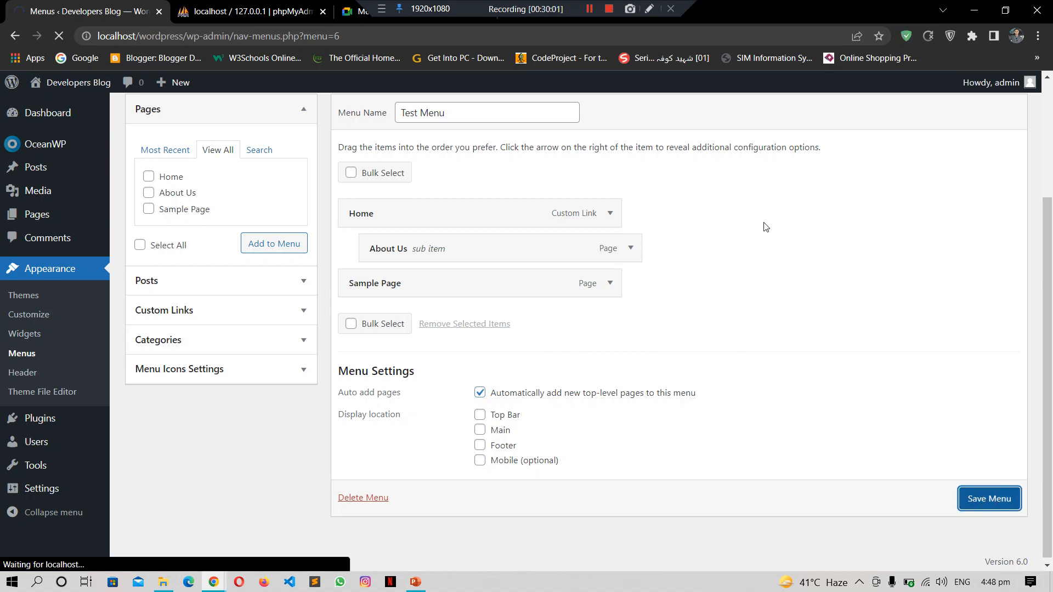
{"action": "left_click_drag", "start_coordinate": [1051, 253], "coordinate": [1050, 138]}
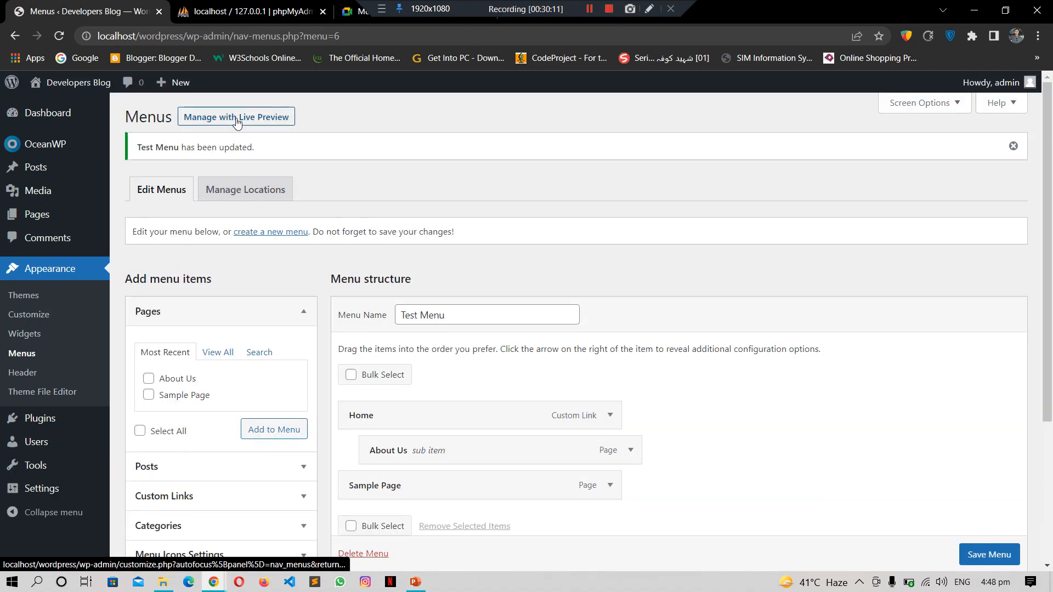
Step: Open Manage with Live Preview and switch to the new customizer tab listing Test Menu
{"action": "left_click", "coordinate": [237, 122]}
{"action": "left_click", "coordinate": [250, 8]}
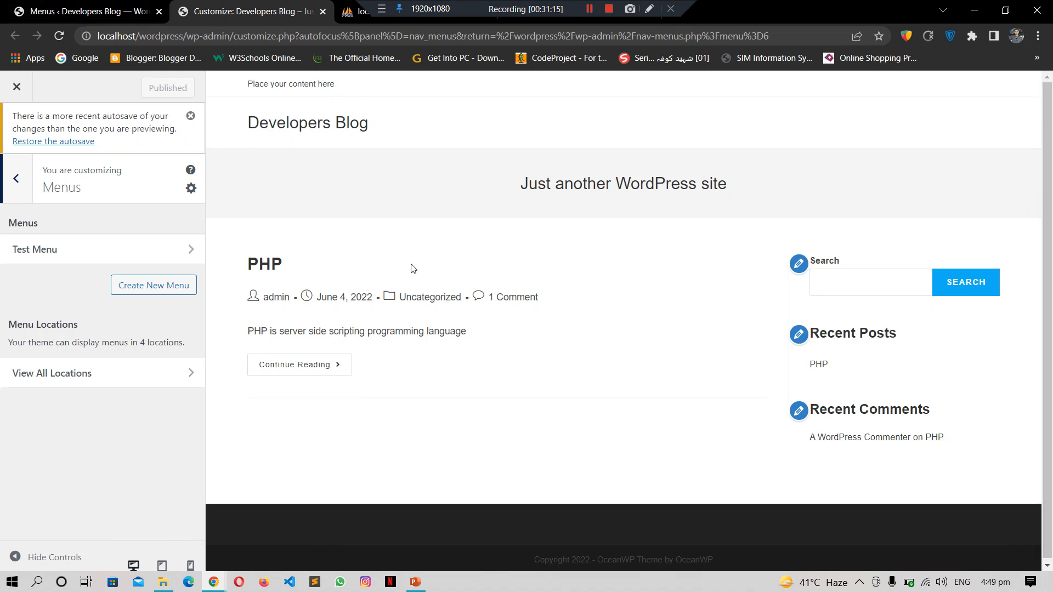
Step: Open Test Menu in the customizer and tick the MAIN menu location
{"action": "left_click", "coordinate": [121, 250]}
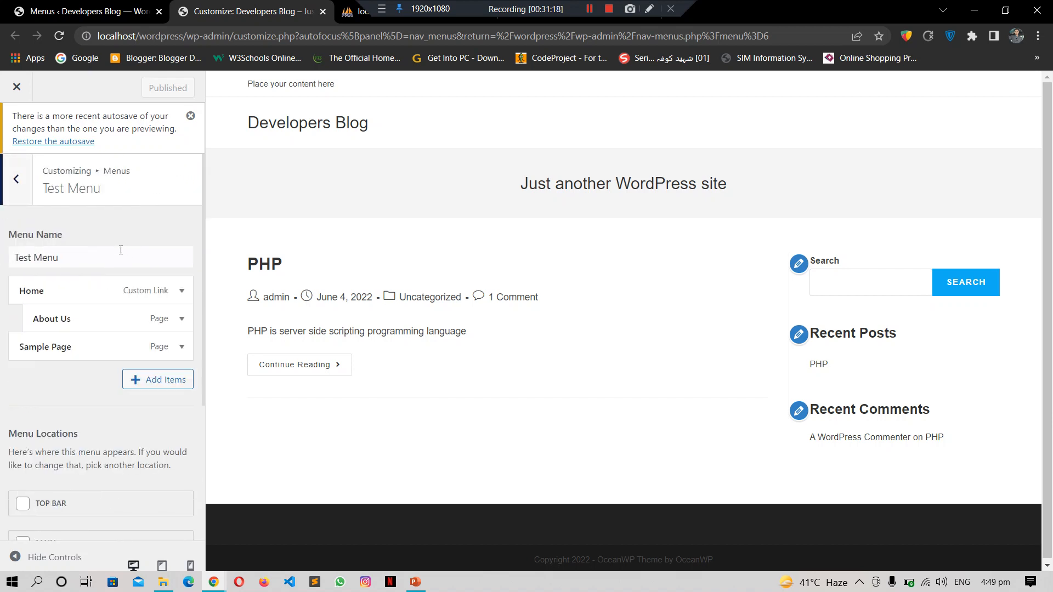
{"action": "mouse_move", "coordinate": [204, 259]}
{"action": "left_mouse_down"}
{"action": "mouse_move", "coordinate": [202, 307]}
{"action": "mouse_move", "coordinate": [202, 244]}
{"action": "left_mouse_up"}
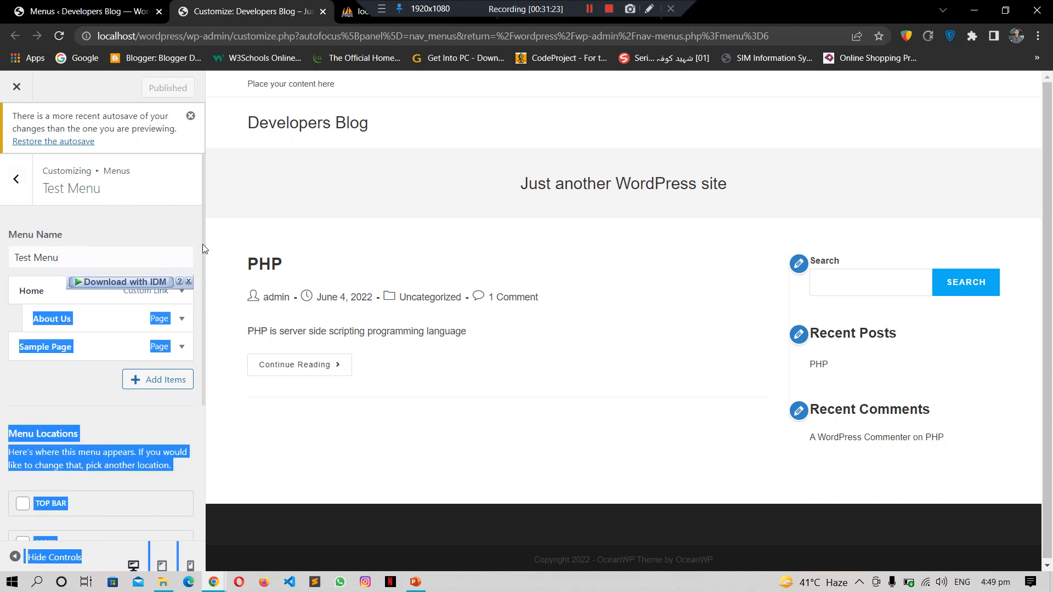
{"action": "left_click", "coordinate": [193, 238]}
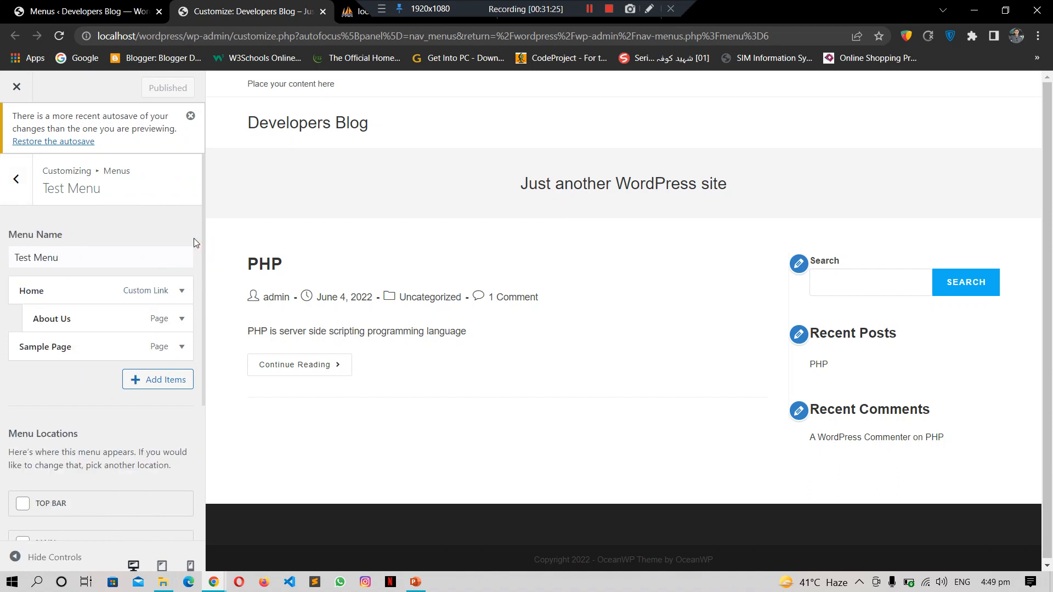
{"action": "scroll", "coordinate": [193, 238], "scroll_direction": "down", "scroll_amount": 4}
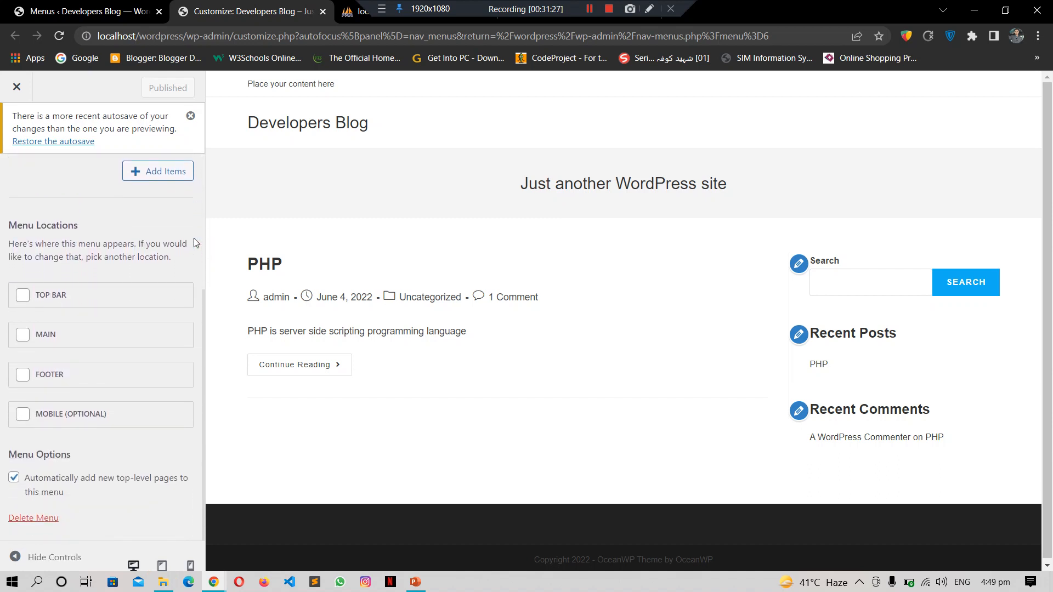
{"action": "left_click", "coordinate": [22, 336]}
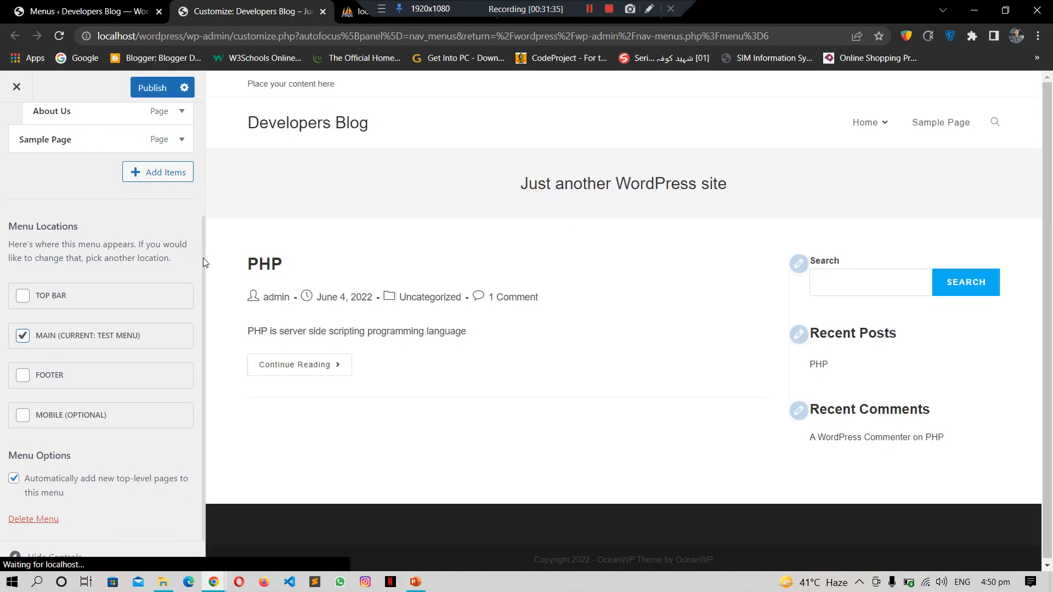
Step: Publish the Main location change and compare the preview header with the Menus admin tab
{"action": "left_click_drag", "start_coordinate": [202, 216], "coordinate": [873, 144]}
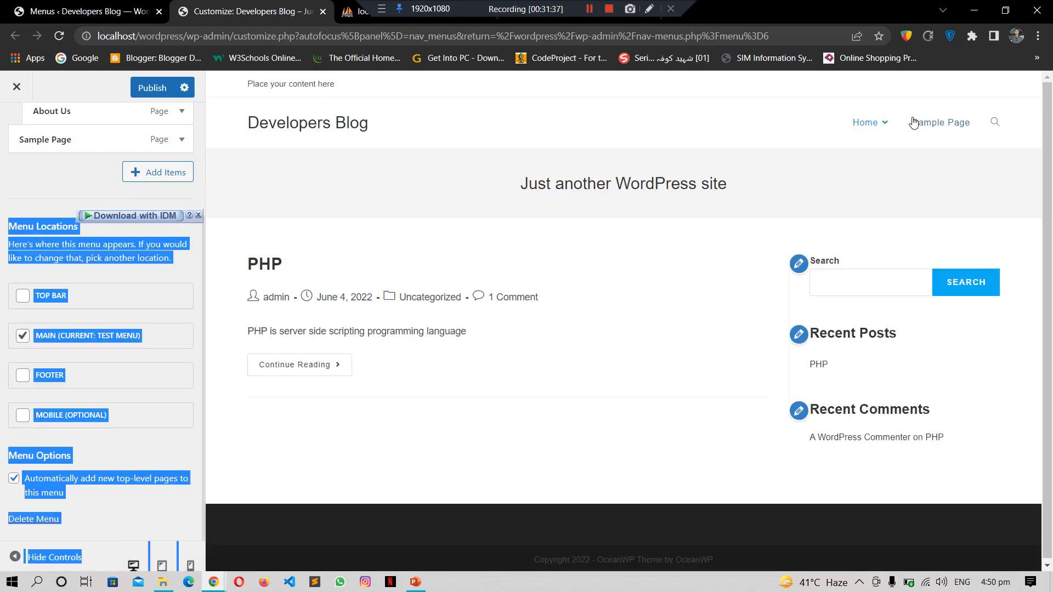
{"action": "left_click", "coordinate": [153, 94]}
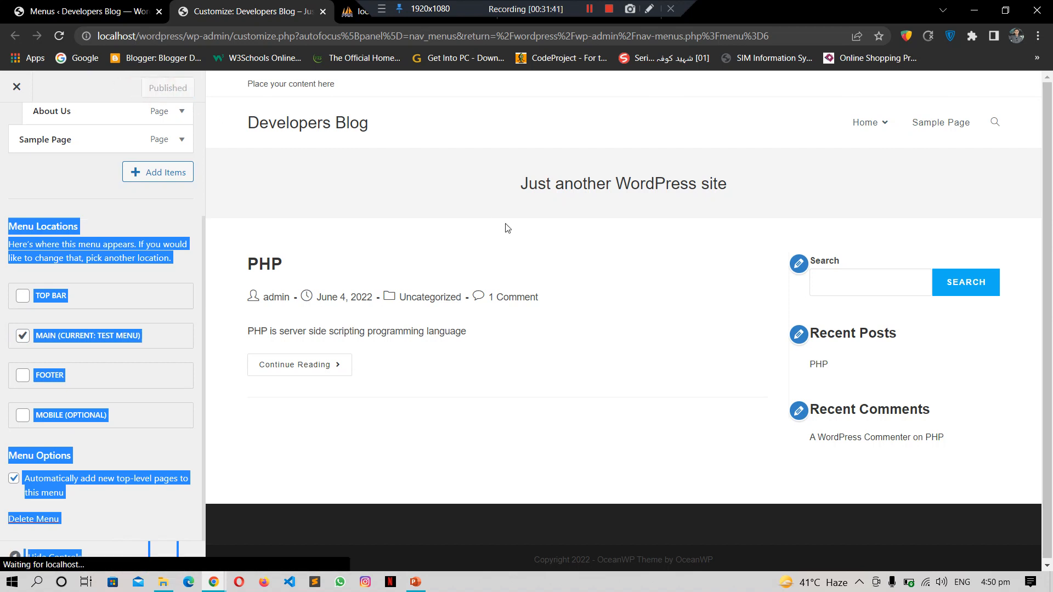
{"action": "left_click", "coordinate": [439, 204]}
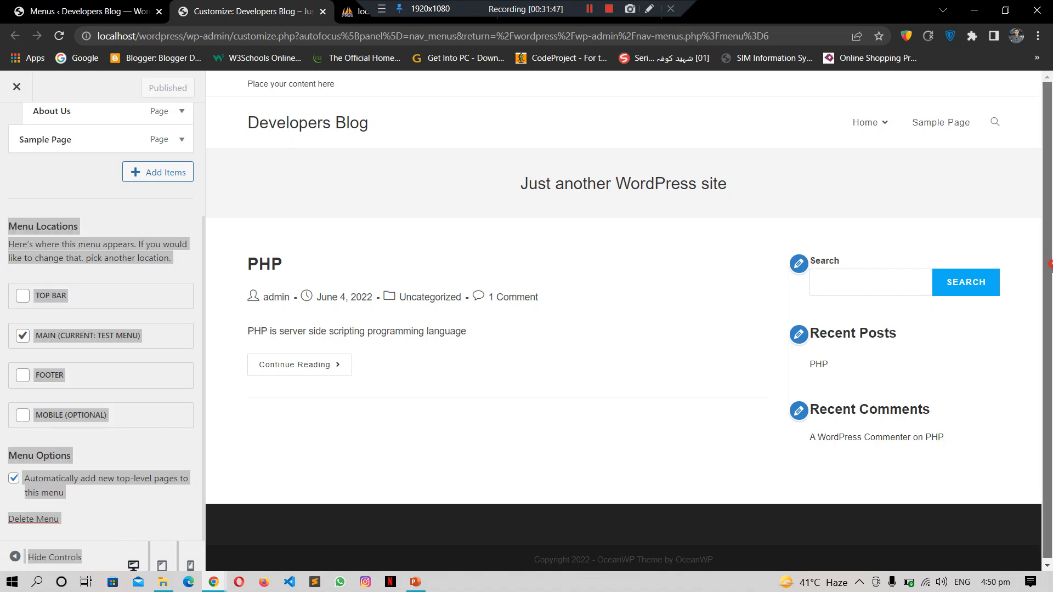
{"action": "mouse_move", "coordinate": [881, 129]}
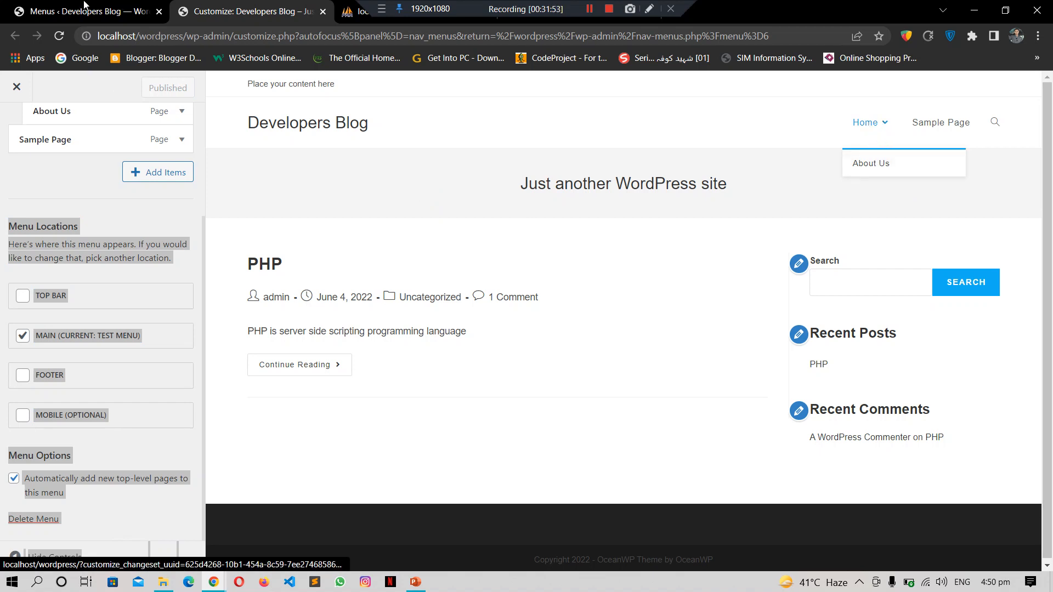
{"action": "left_click", "coordinate": [119, 5]}
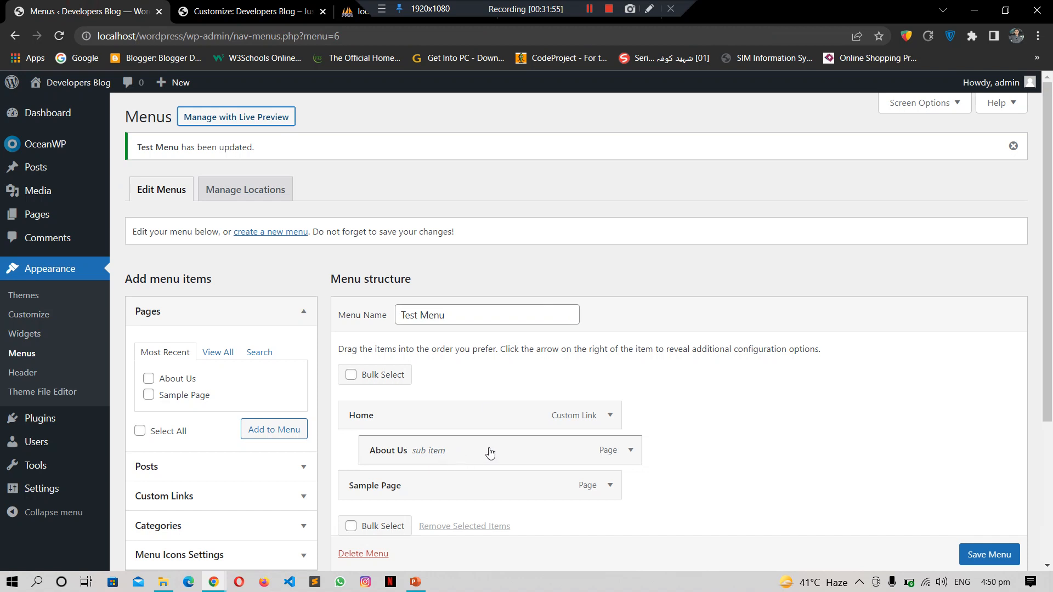
{"action": "left_click", "coordinate": [252, 11]}
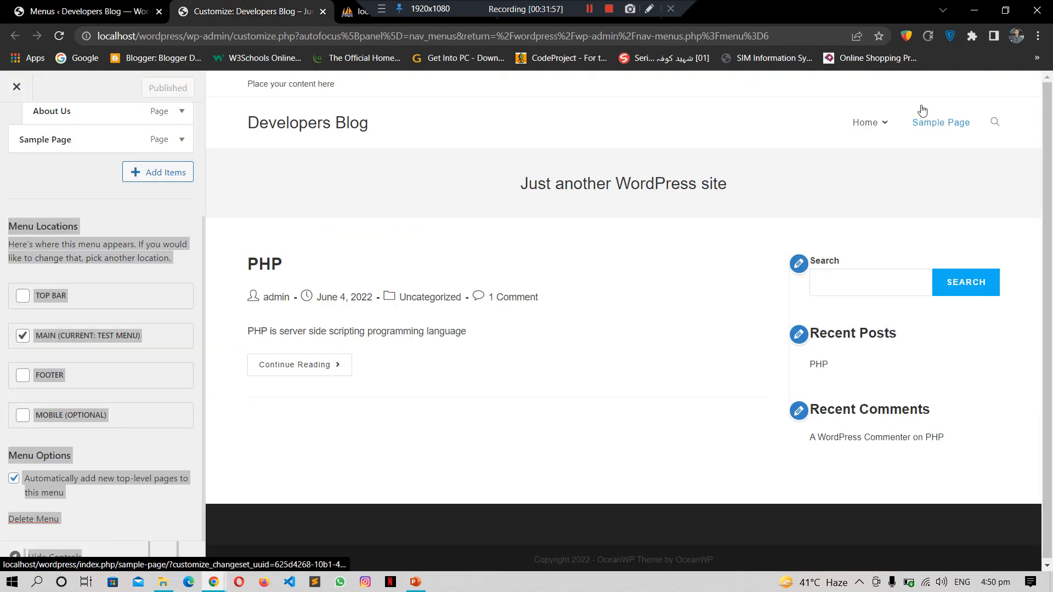
{"action": "mouse_move", "coordinate": [868, 123]}
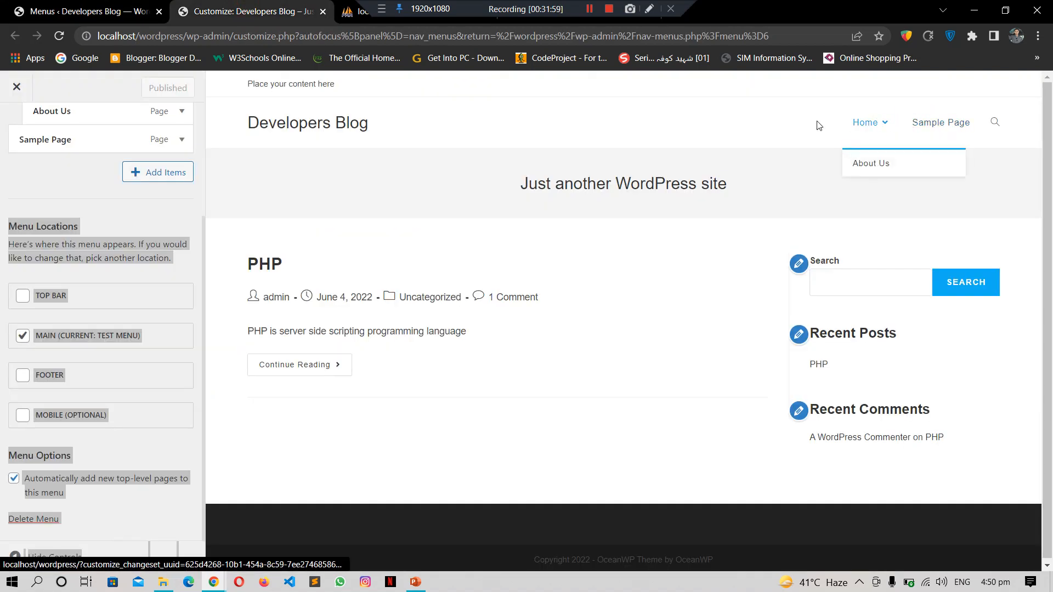
{"action": "left_click", "coordinate": [118, 10]}
Step: Drag About Us out of the sub-item indent so it sits at top level
{"action": "left_click", "coordinate": [493, 451]}
{"action": "left_click_drag", "start_coordinate": [479, 454], "coordinate": [473, 454]}
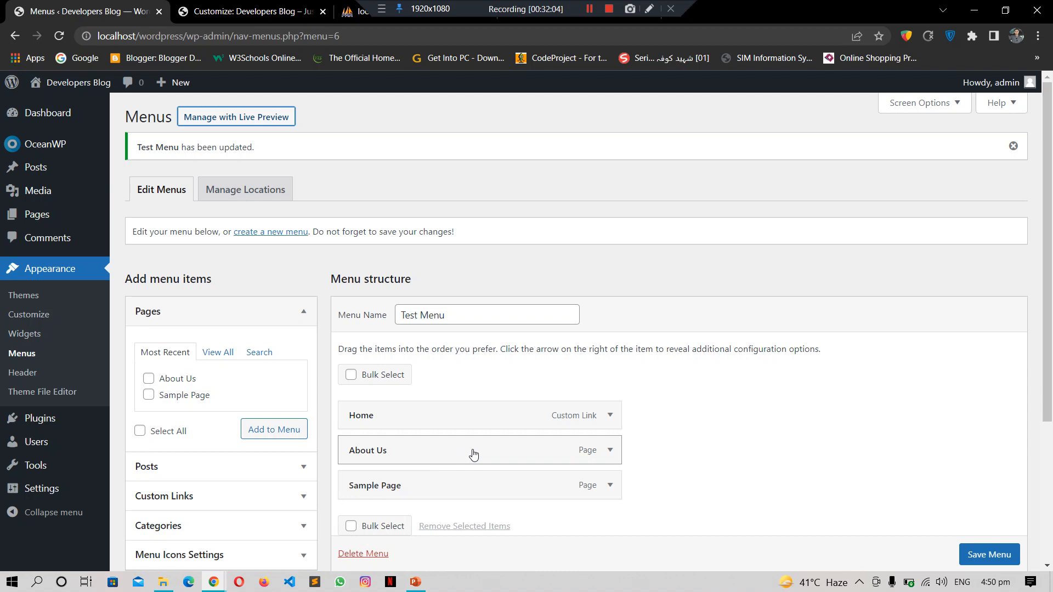
{"action": "left_click_drag", "start_coordinate": [473, 454], "coordinate": [499, 453]}
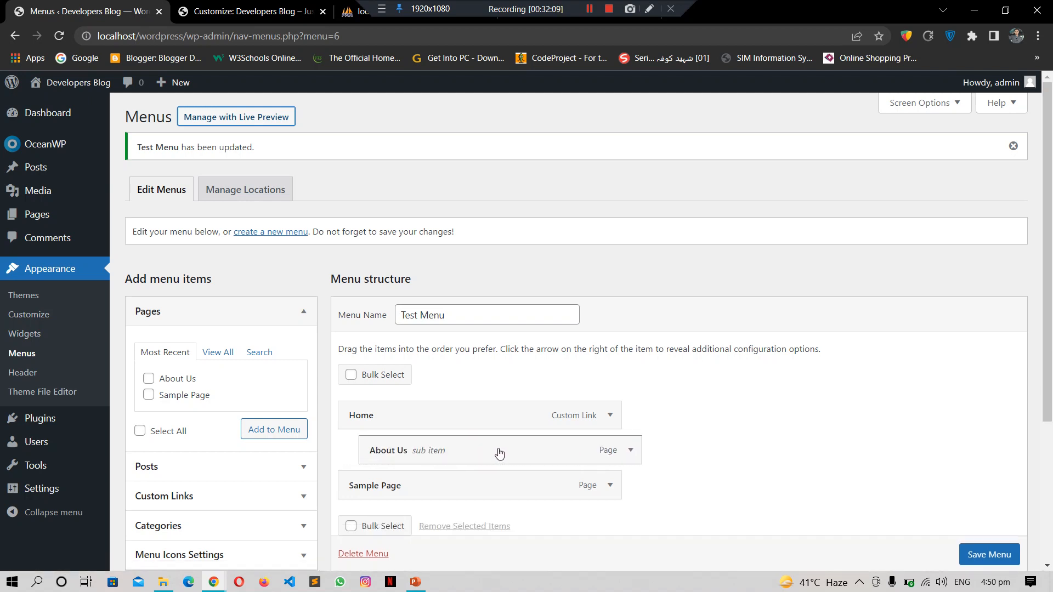
{"action": "left_click", "coordinate": [498, 453]}
{"action": "left_click_drag", "start_coordinate": [475, 453], "coordinate": [456, 455]}
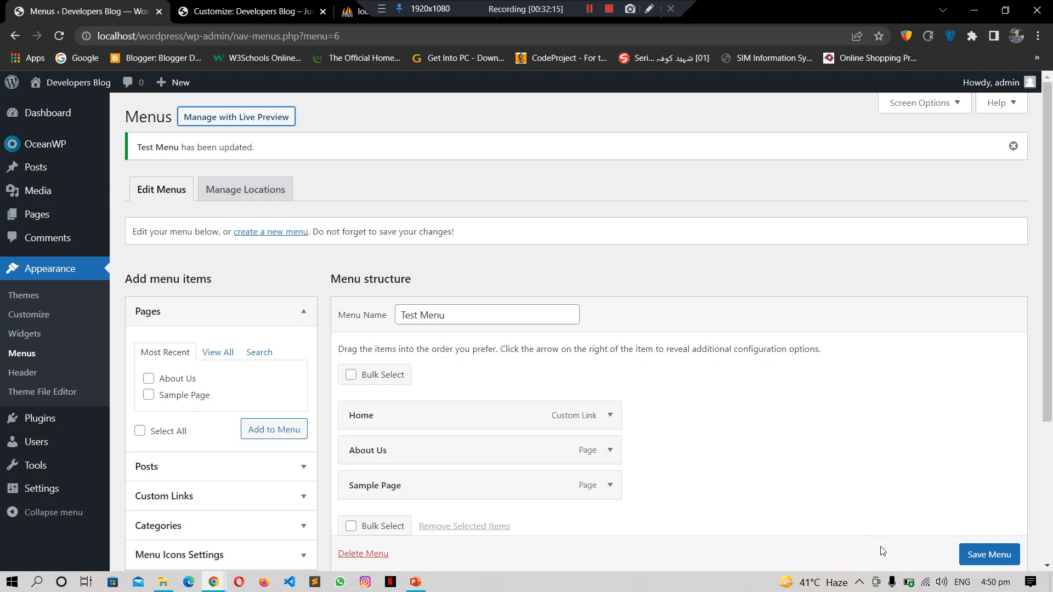
Step: Save the flattened Test Menu and reload the customizer preview
{"action": "scroll", "coordinate": [985, 555], "scroll_direction": "down", "scroll_amount": 1}
{"action": "left_click", "coordinate": [985, 555]}
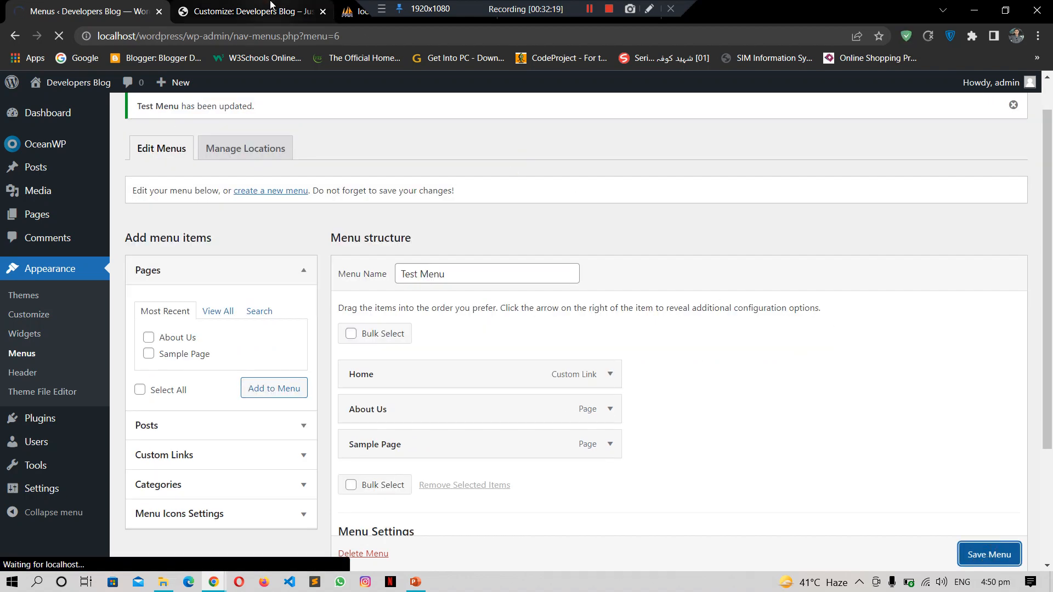
{"action": "left_click", "coordinate": [217, 16]}
{"action": "left_click", "coordinate": [59, 36]}
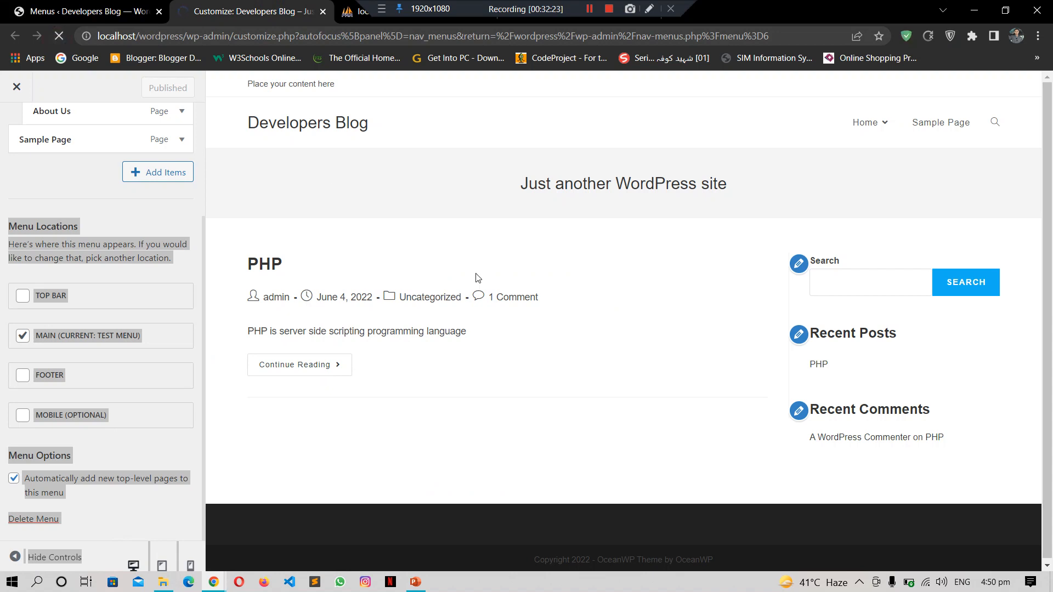
Step: In the customizer's Menus panel, open Test Menu and tick the MAIN location
{"action": "left_click", "coordinate": [428, 213]}
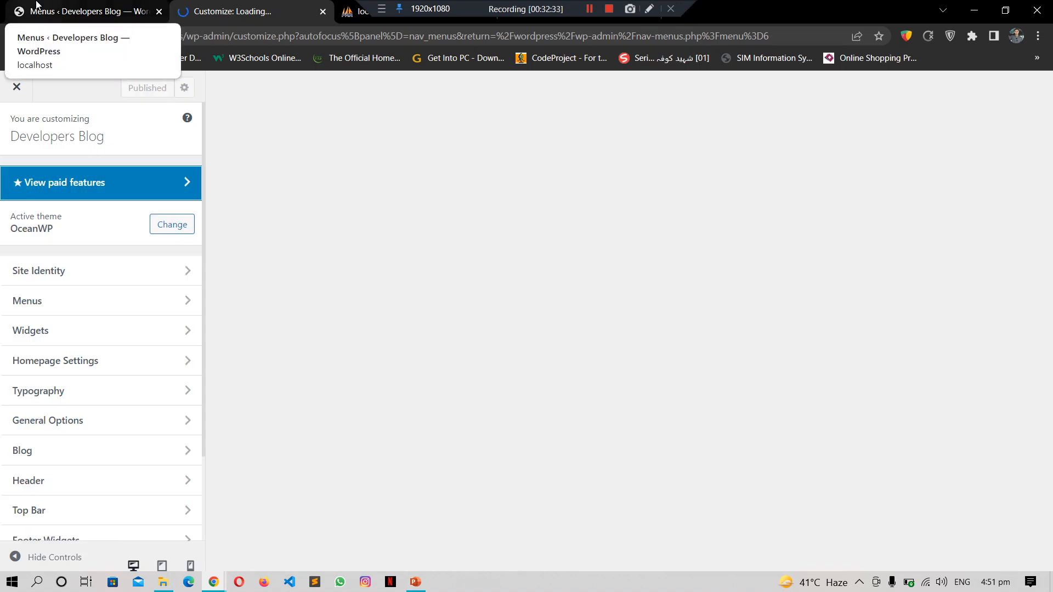
{"action": "left_click", "coordinate": [92, 5]}
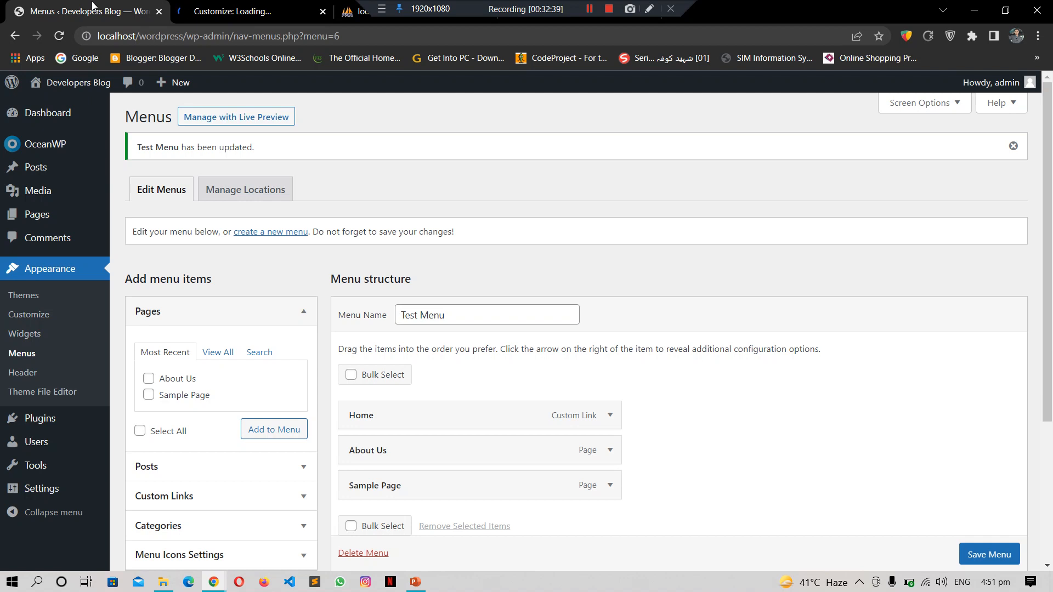
{"action": "left_click", "coordinate": [213, 4]}
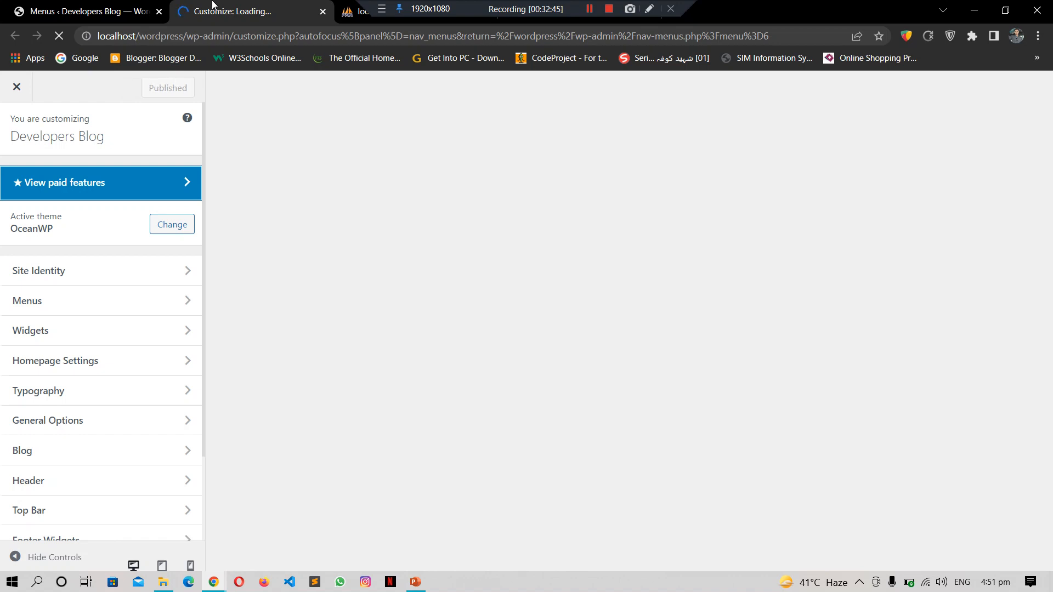
{"action": "left_click", "coordinate": [86, 6]}
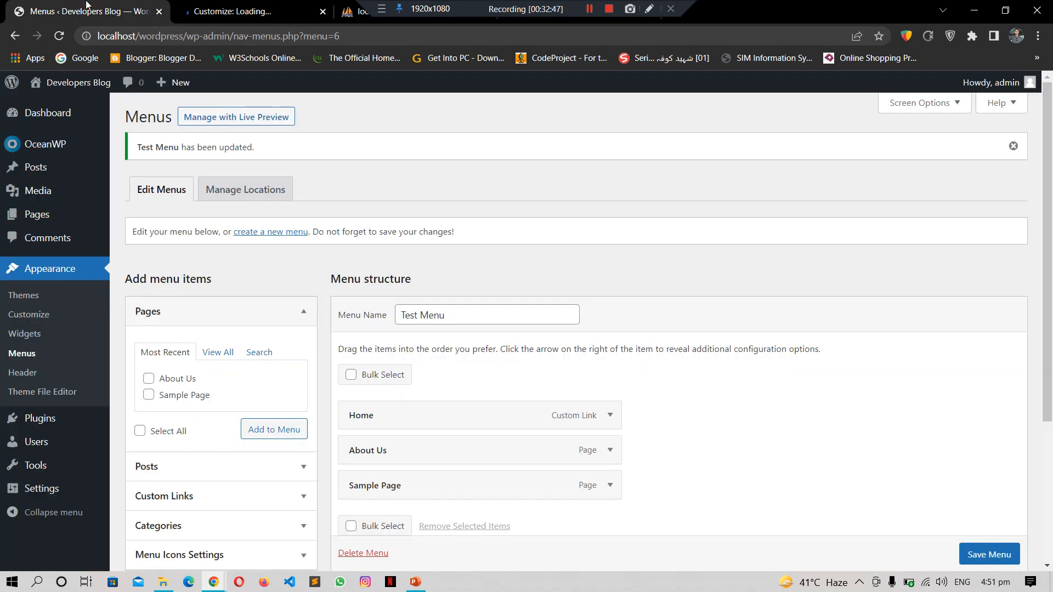
{"action": "left_click", "coordinate": [256, 10]}
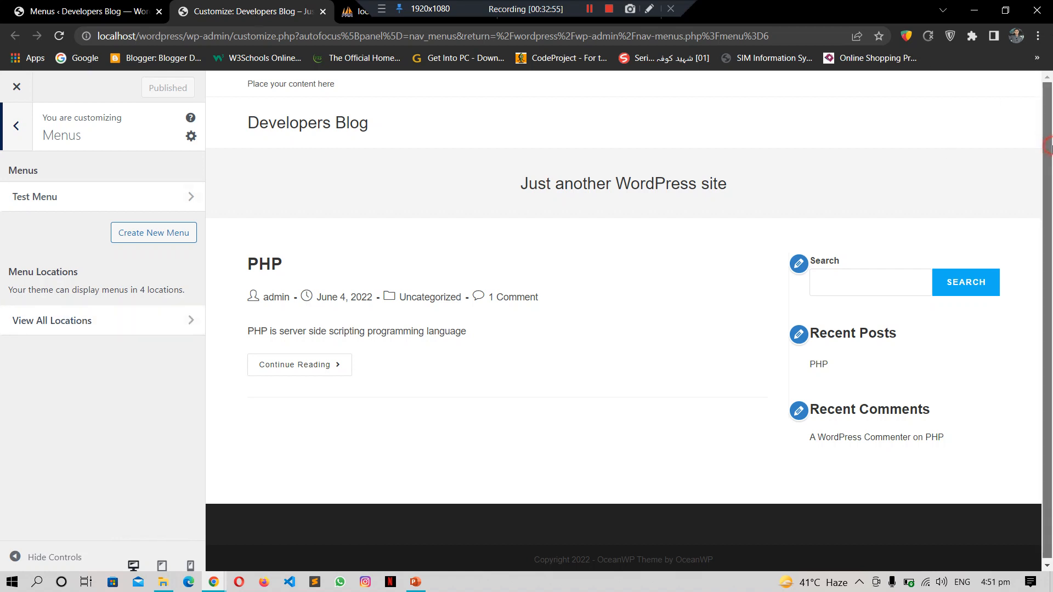
{"action": "left_click", "coordinate": [140, 6]}
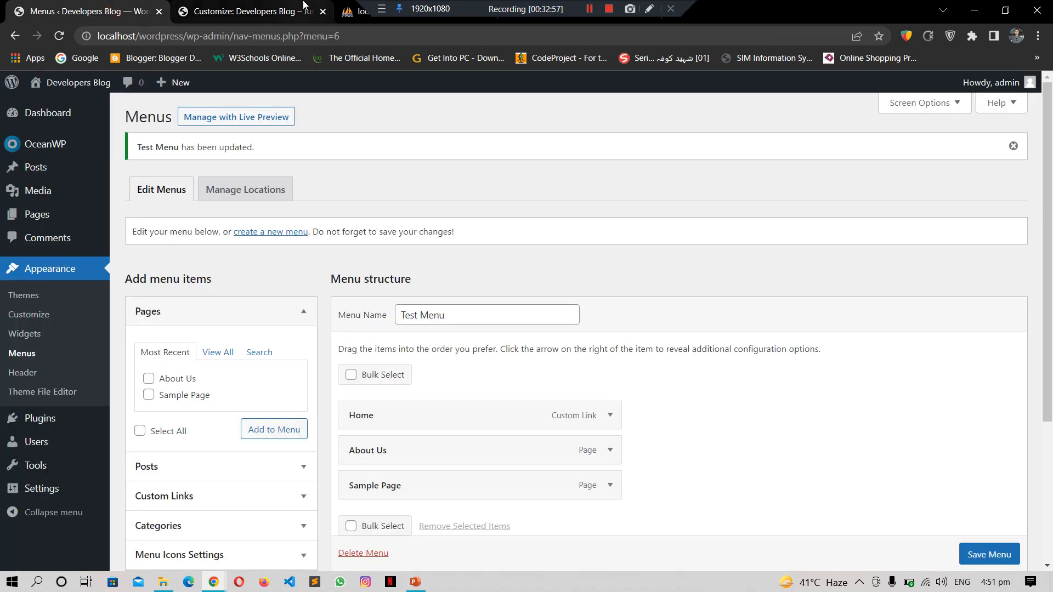
{"action": "left_click", "coordinate": [304, 7]}
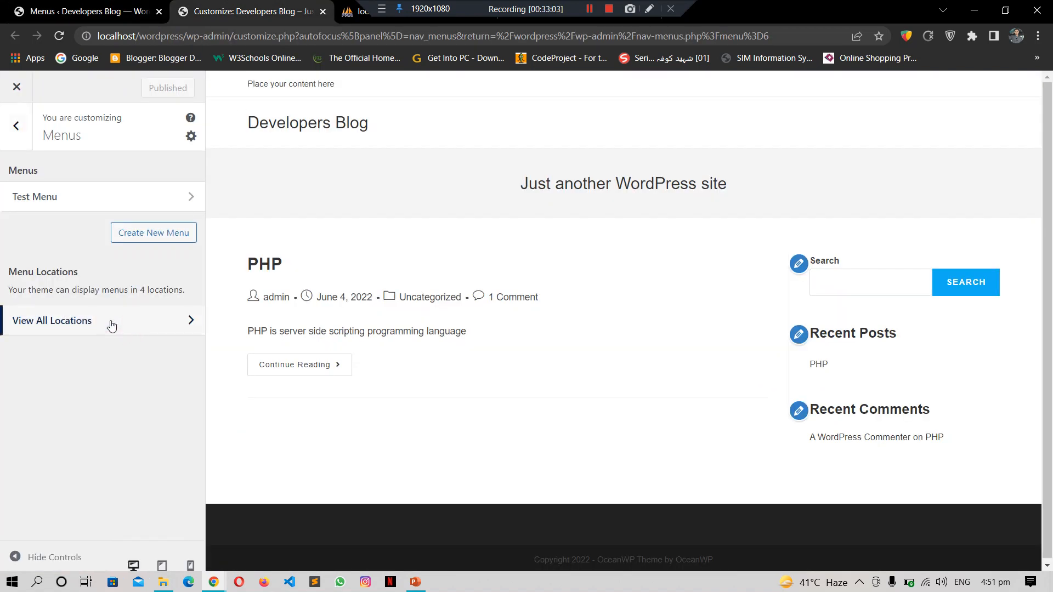
{"action": "left_click", "coordinate": [149, 197]}
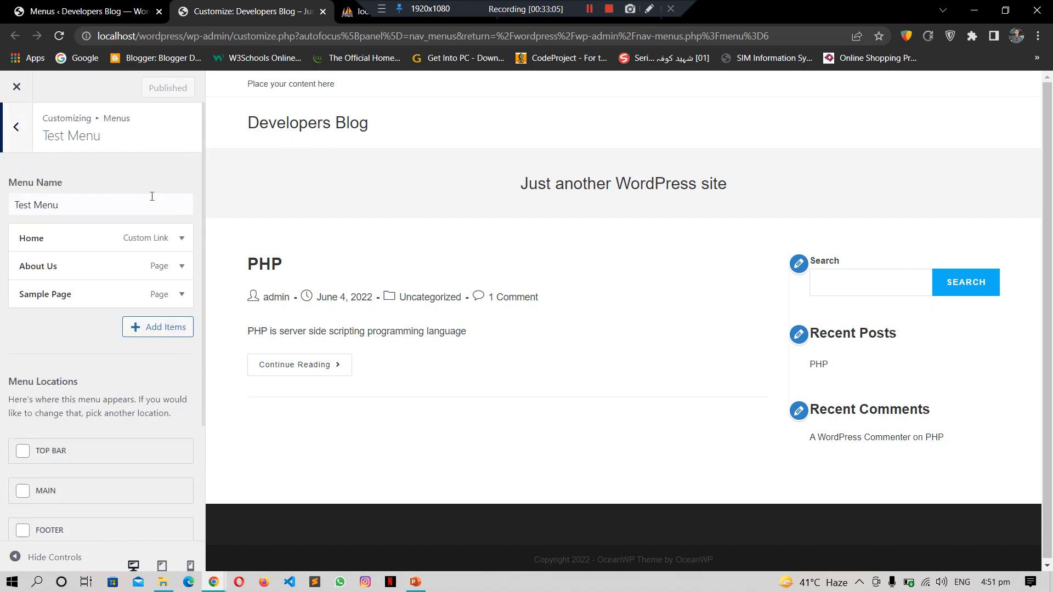
{"action": "left_click", "coordinate": [23, 492]}
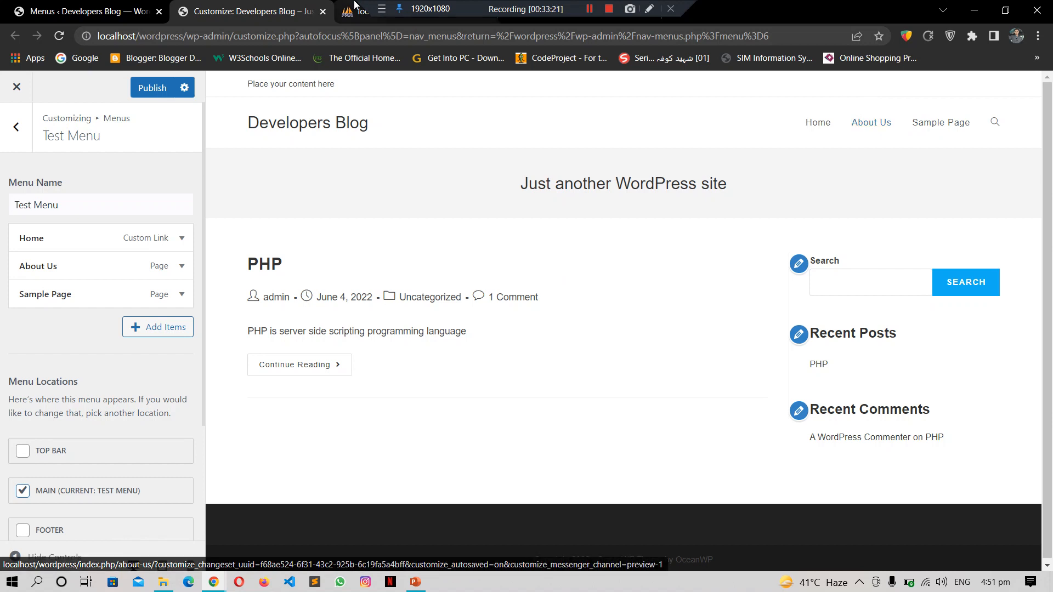
Step: Close the customizer without publishing and return to the Menus page
{"action": "left_click", "coordinate": [324, 11]}
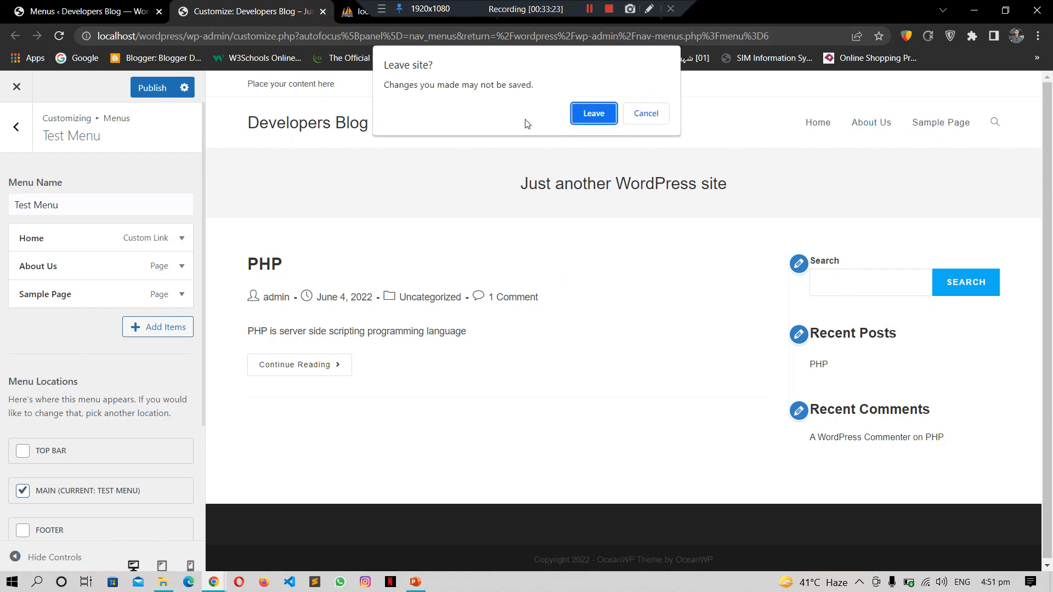
{"action": "left_click", "coordinate": [588, 118]}
{"action": "left_click", "coordinate": [110, 5]}
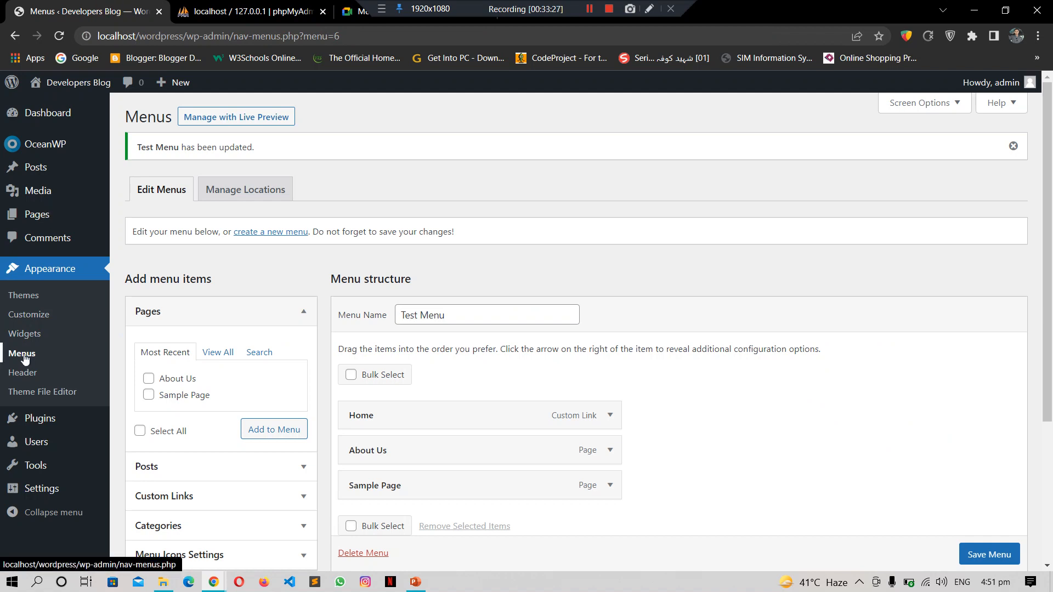
Step: Go to the Installed Plugins list and choose Add New
{"action": "left_click", "coordinate": [41, 419]}
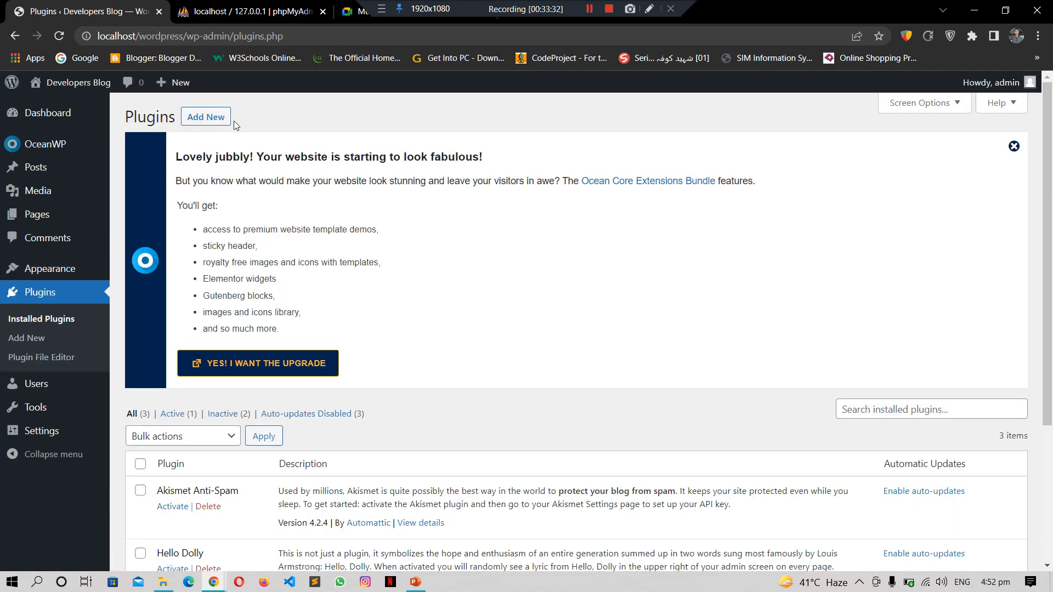
{"action": "mouse_move", "coordinate": [1048, 136]}
{"action": "left_mouse_down"}
{"action": "mouse_move", "coordinate": [1049, 273]}
{"action": "mouse_move", "coordinate": [1051, 142]}
{"action": "left_mouse_up"}
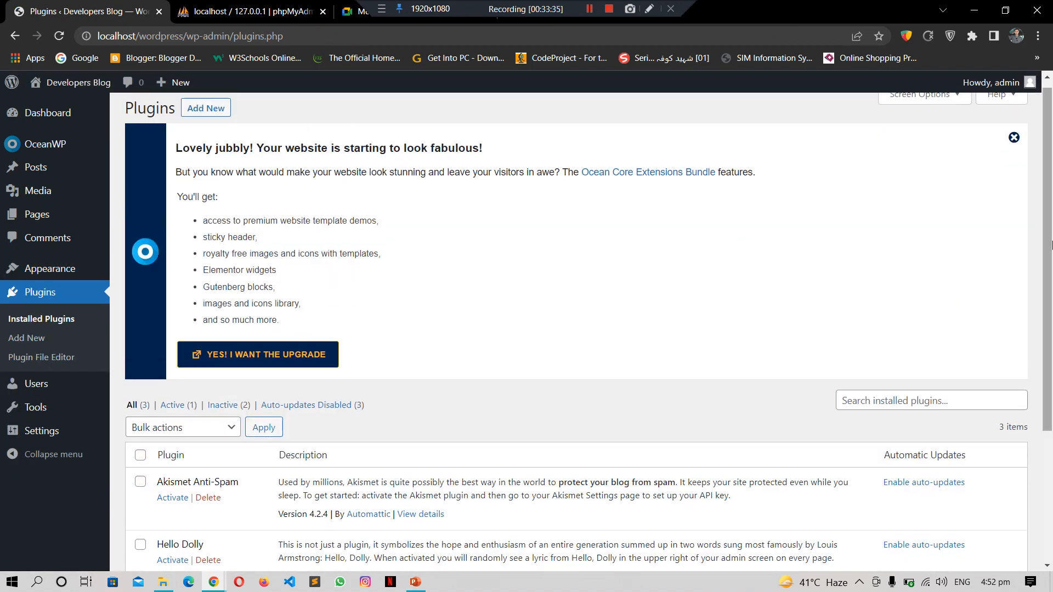
{"action": "left_click_drag", "start_coordinate": [1050, 241], "coordinate": [1048, 230]}
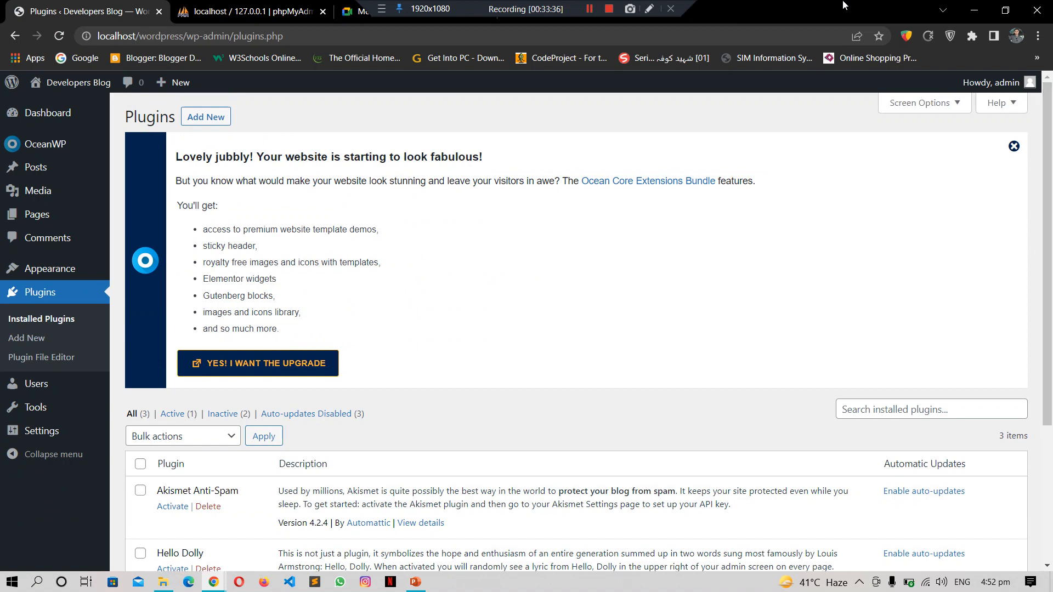
{"action": "left_click", "coordinate": [207, 118]}
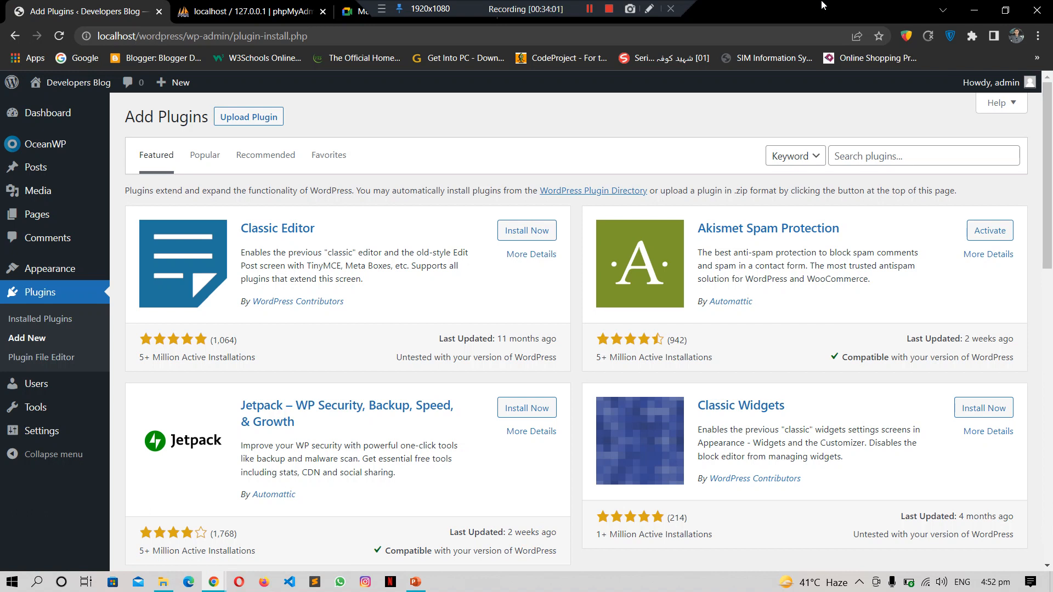
{"action": "left_click", "coordinate": [157, 586]}
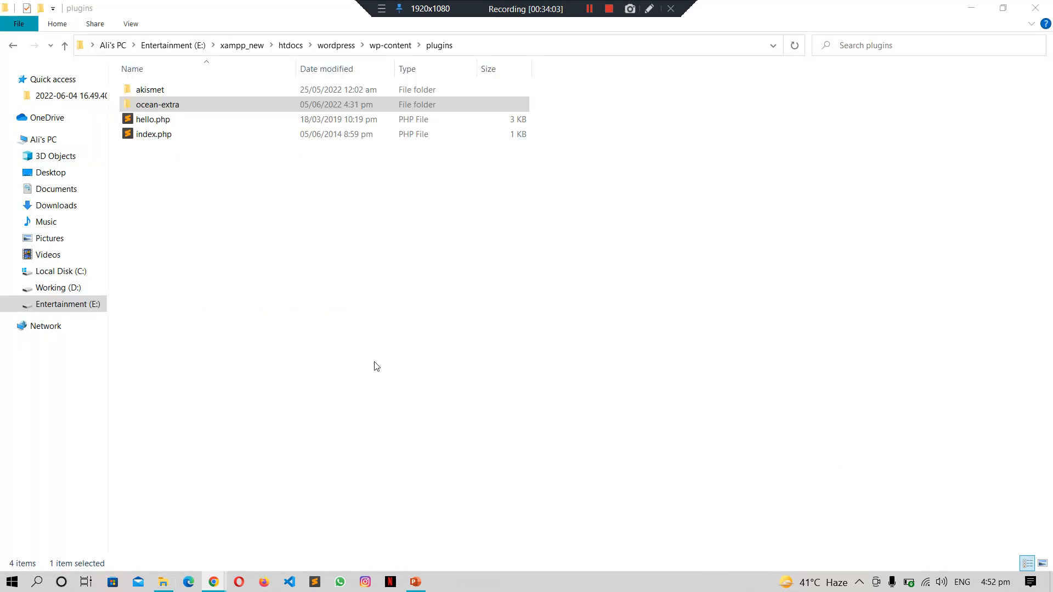
{"action": "left_click", "coordinate": [376, 366]}
{"action": "key", "text": "BackSpace"}
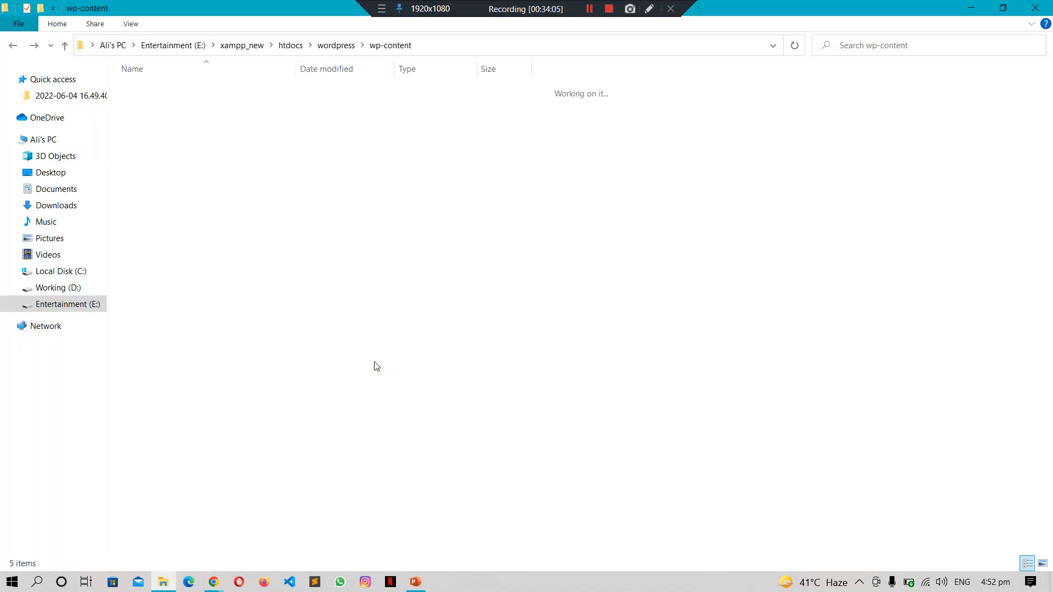
{"action": "left_click", "coordinate": [377, 366]}
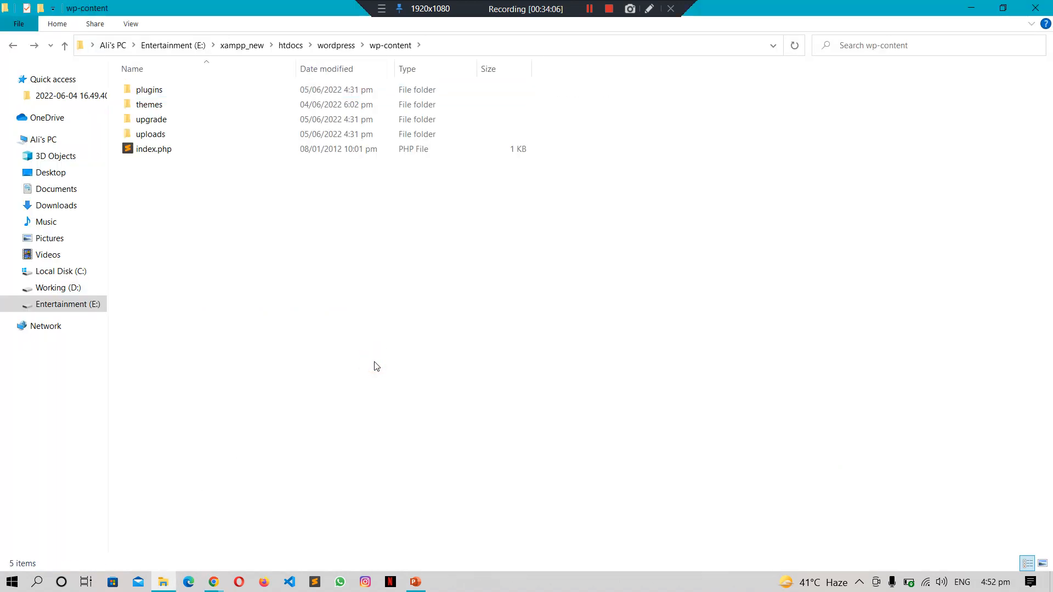
{"action": "double_click", "coordinate": [177, 93]}
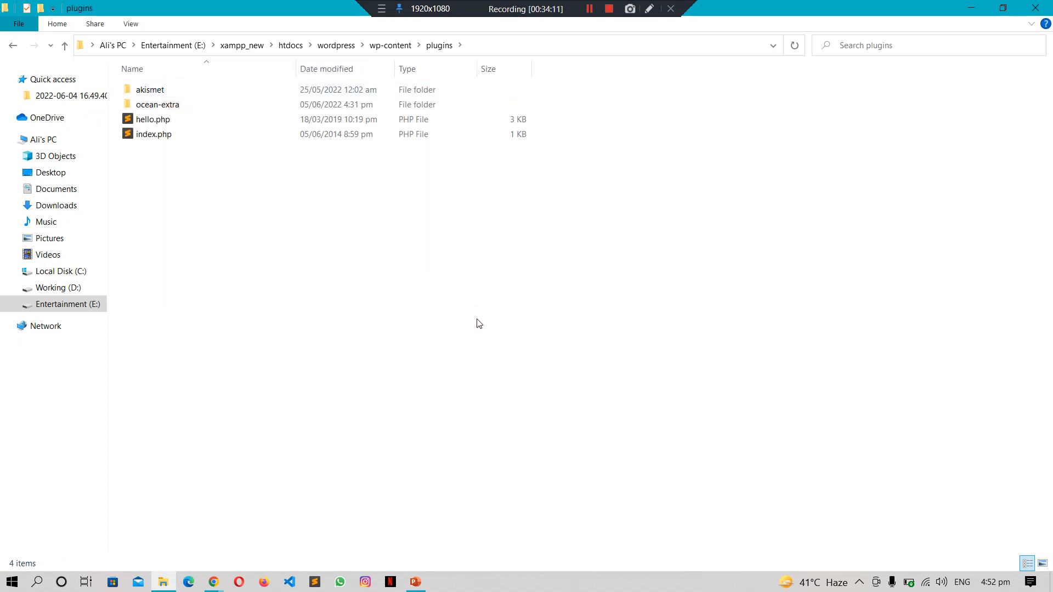
{"action": "key", "text": "BackSpace"}
{"action": "key", "text": "Down"}
{"action": "key", "text": "Return"}
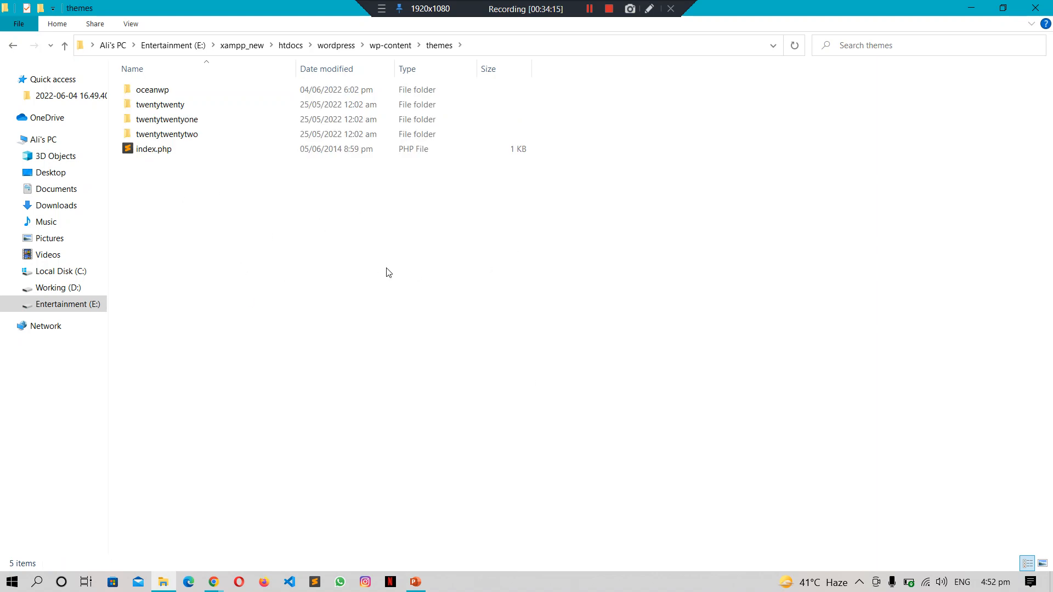
{"action": "left_click", "coordinate": [213, 582]}
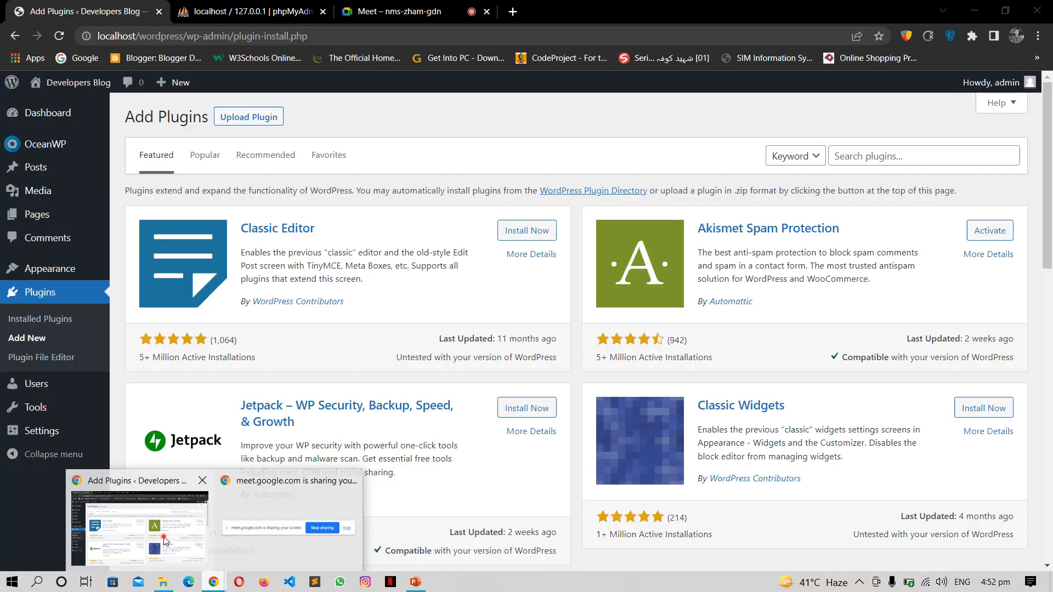
{"action": "left_click", "coordinate": [164, 538]}
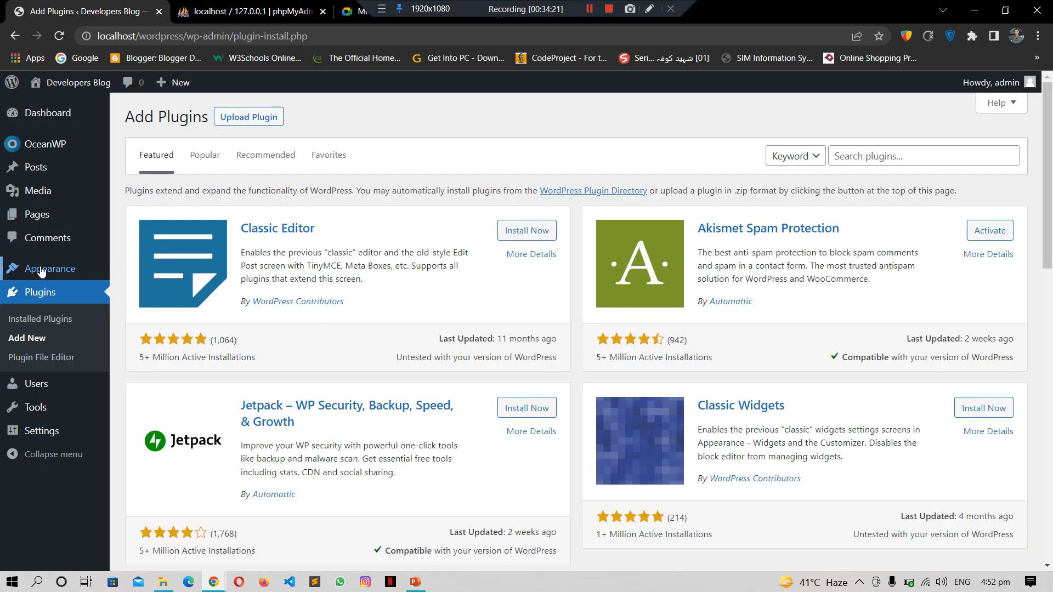
{"action": "mouse_move", "coordinate": [61, 270]}
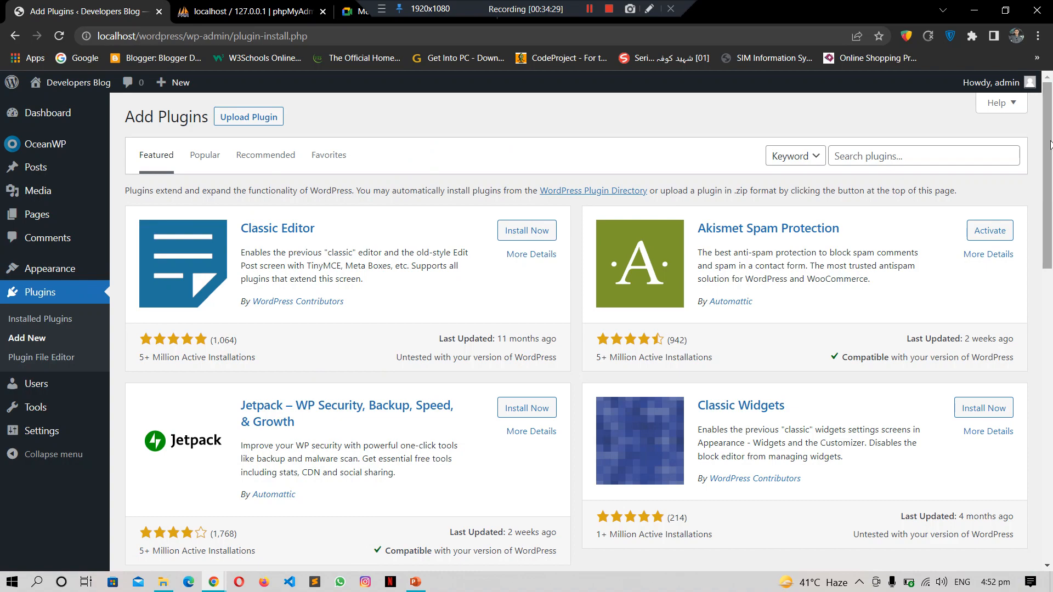
{"action": "left_click_drag", "start_coordinate": [1050, 144], "coordinate": [1050, 321]}
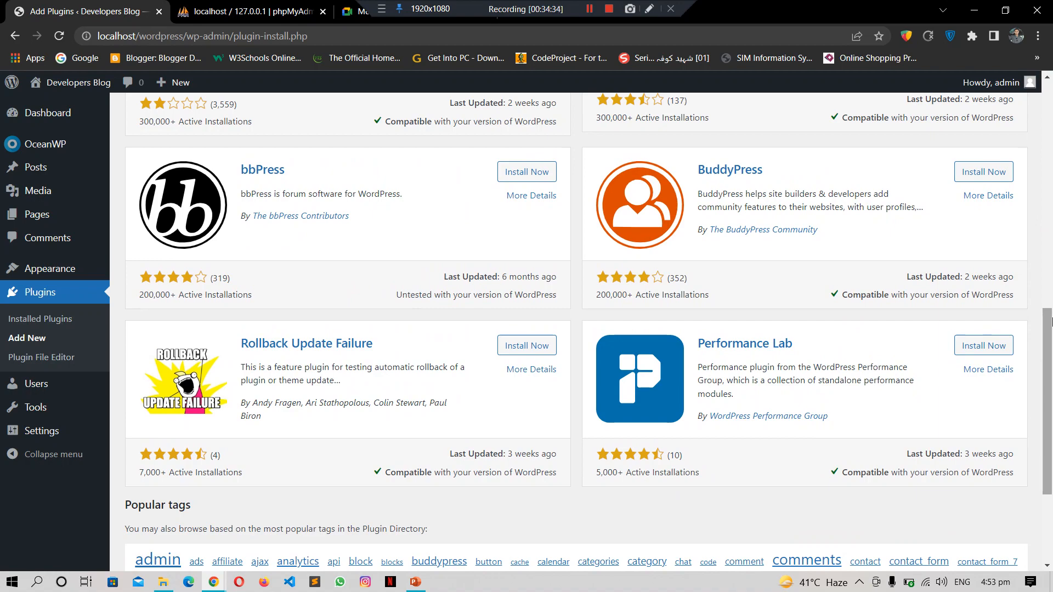
{"action": "left_click_drag", "start_coordinate": [1052, 320], "coordinate": [1052, 132]}
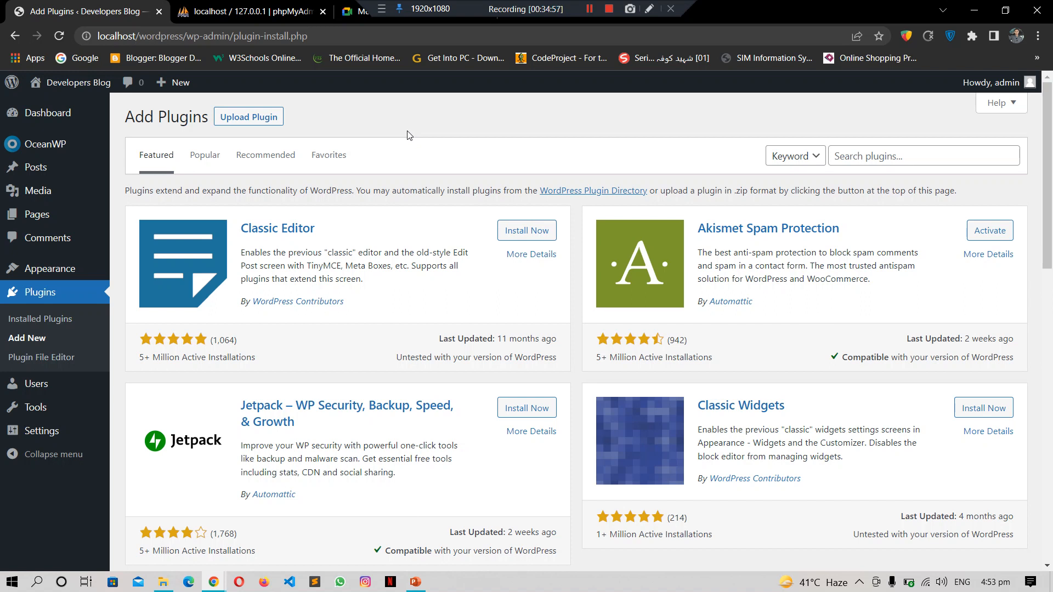
Step: Search the plugin directory for 'forms' and install Contact Form by WPForms
{"action": "left_click", "coordinate": [915, 158]}
{"action": "type", "text": "form"}
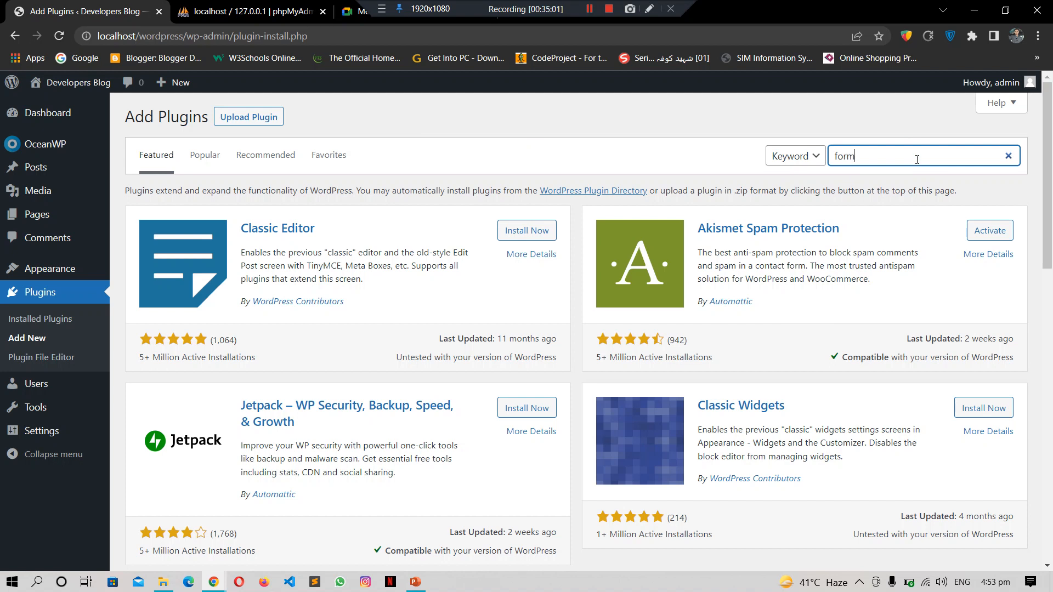
{"action": "type", "text": "s"}
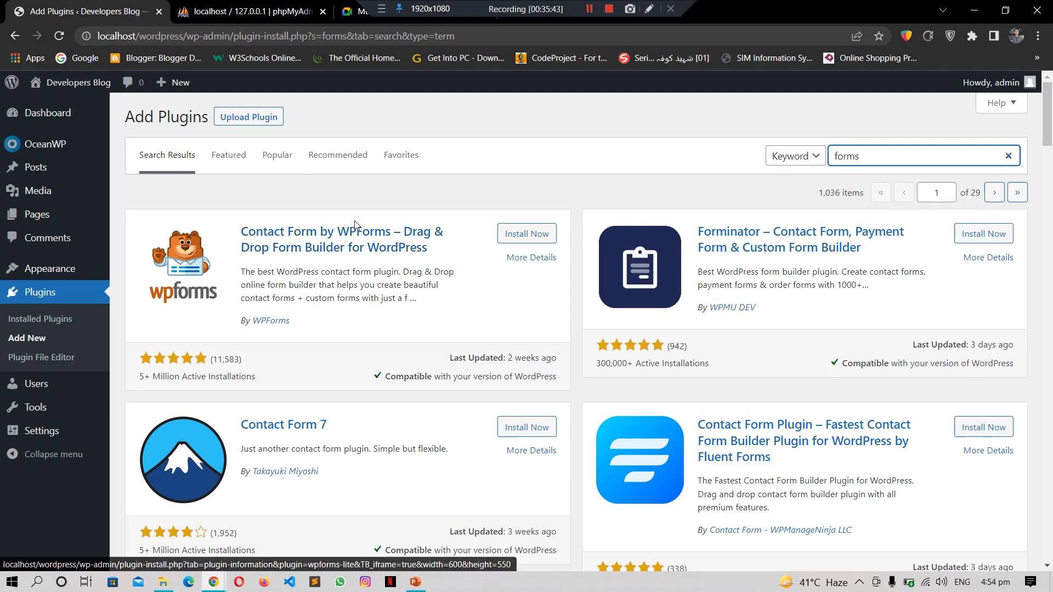
{"action": "left_click", "coordinate": [530, 236]}
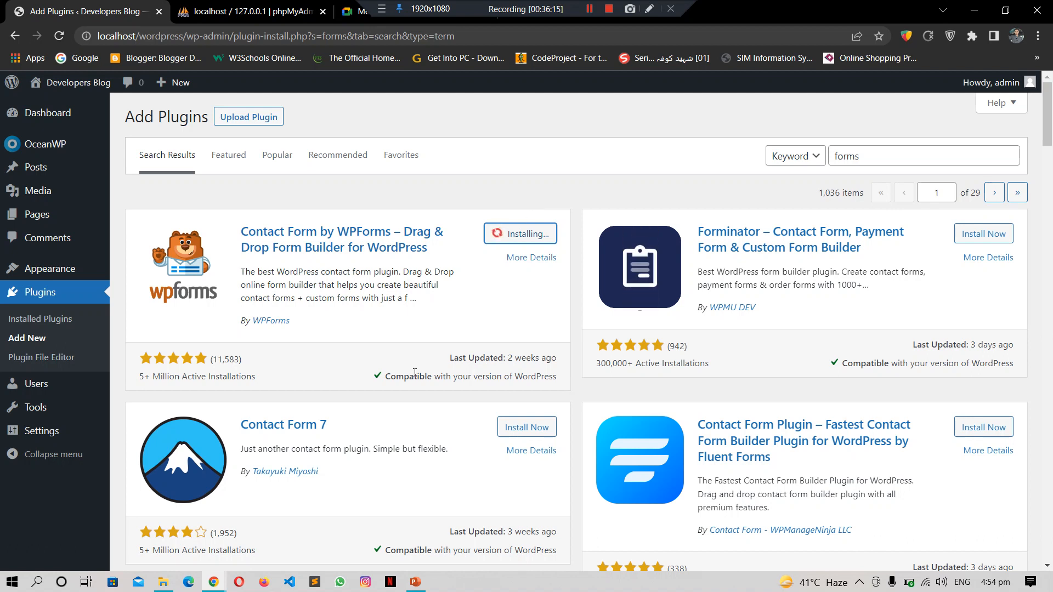
Step: Highlight and review the WPForms card's rating and compatibility details
{"action": "triple_click", "coordinate": [429, 385]}
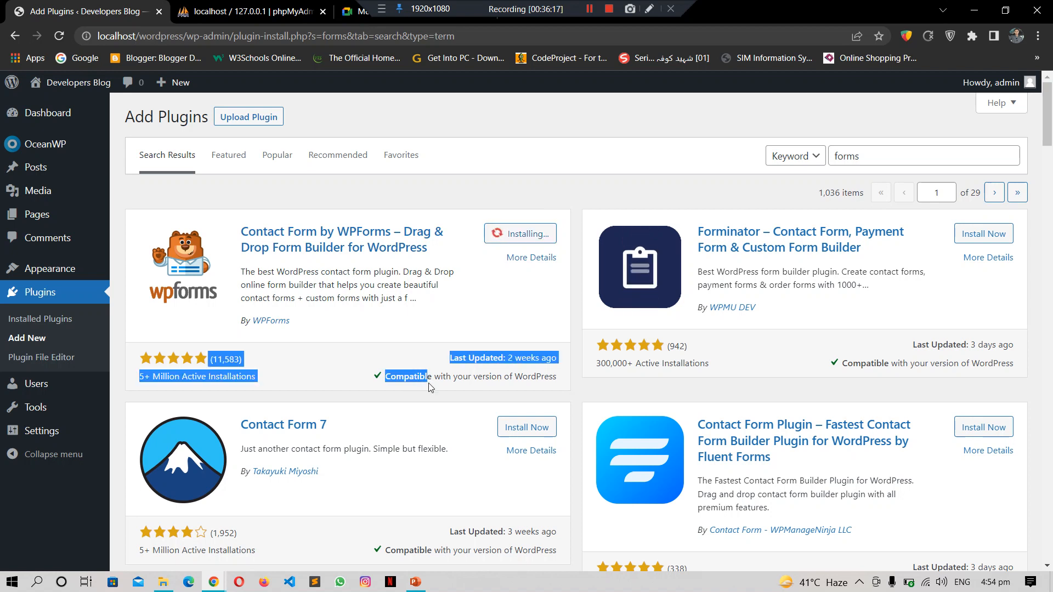
{"action": "left_click", "coordinate": [432, 384]}
{"action": "left_click_drag", "start_coordinate": [415, 380], "coordinate": [561, 382]}
{"action": "left_click", "coordinate": [560, 382]}
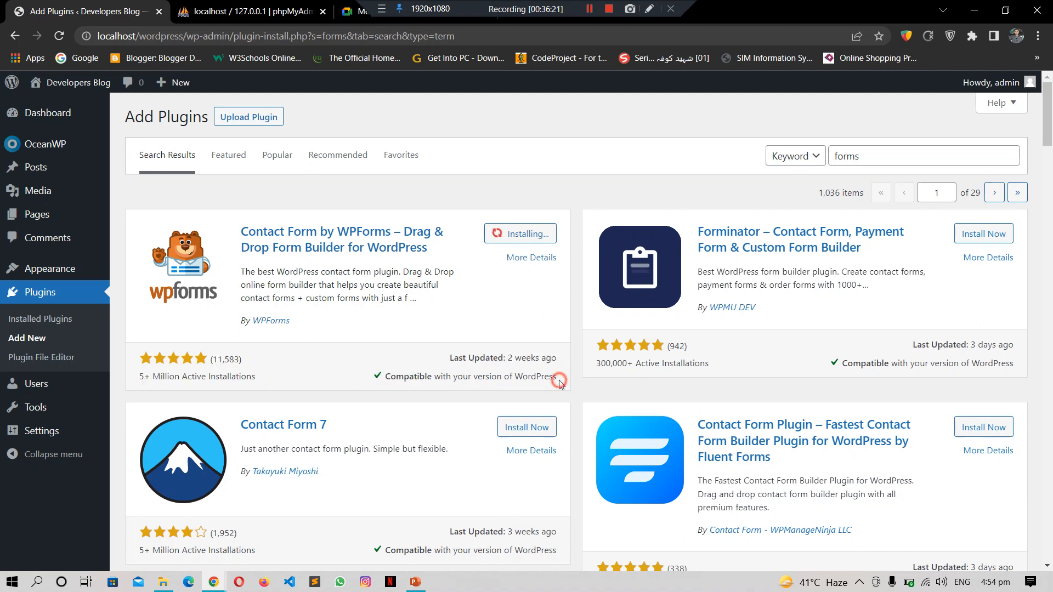
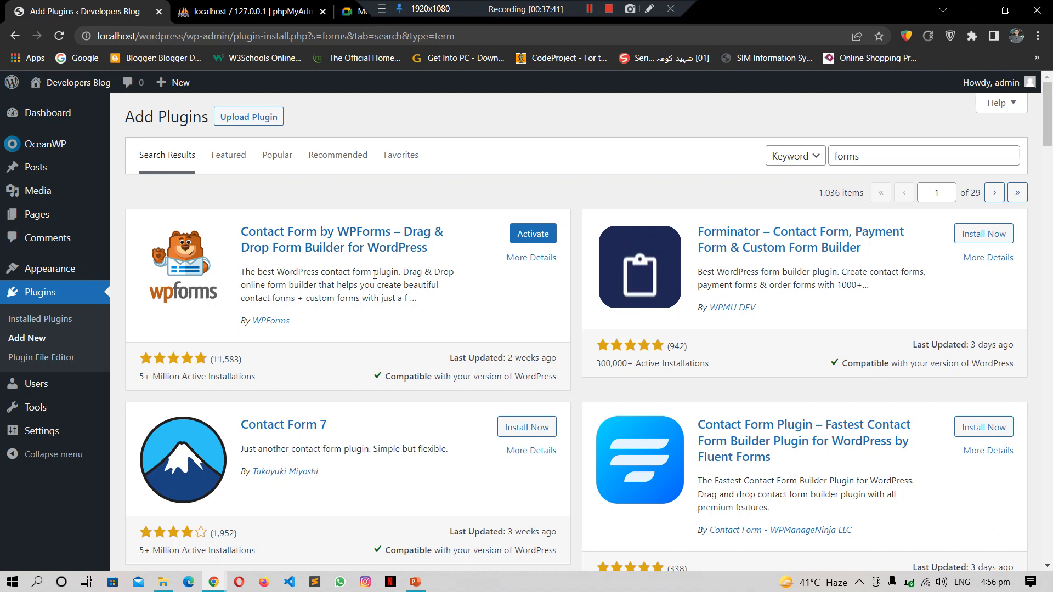
Step: Activate Contact Form by WPForms, glance at the Meet call, and come back to WordPress
{"action": "left_click", "coordinate": [535, 233]}
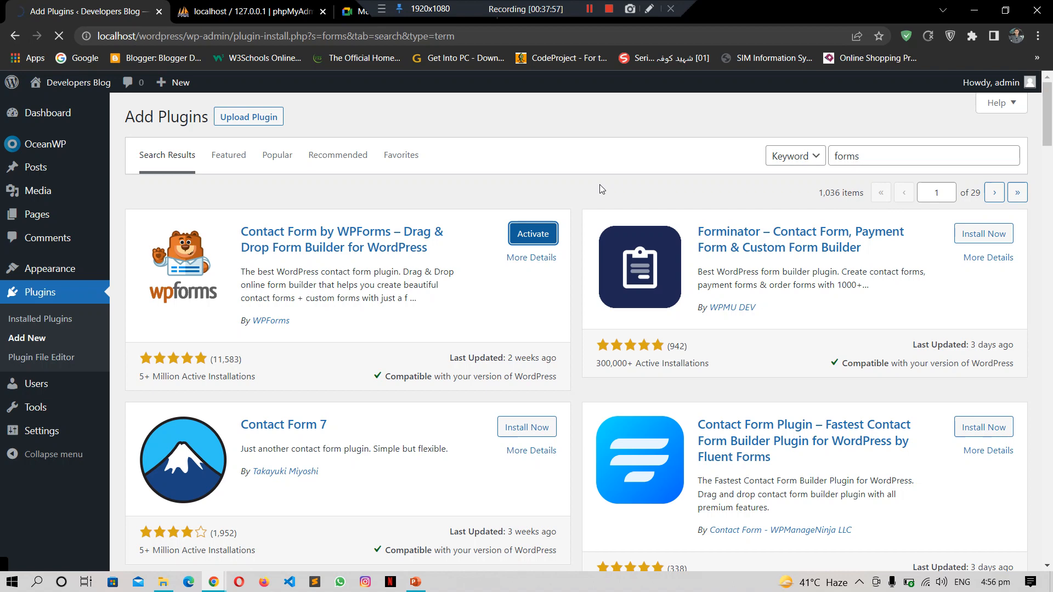
{"action": "left_click", "coordinate": [351, 12]}
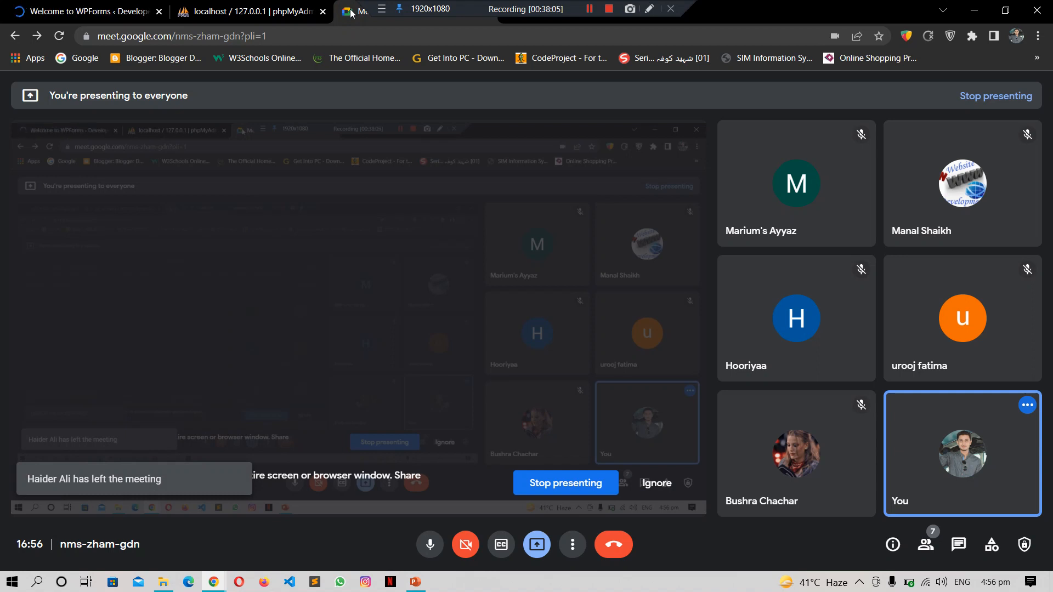
{"action": "left_click", "coordinate": [121, 4]}
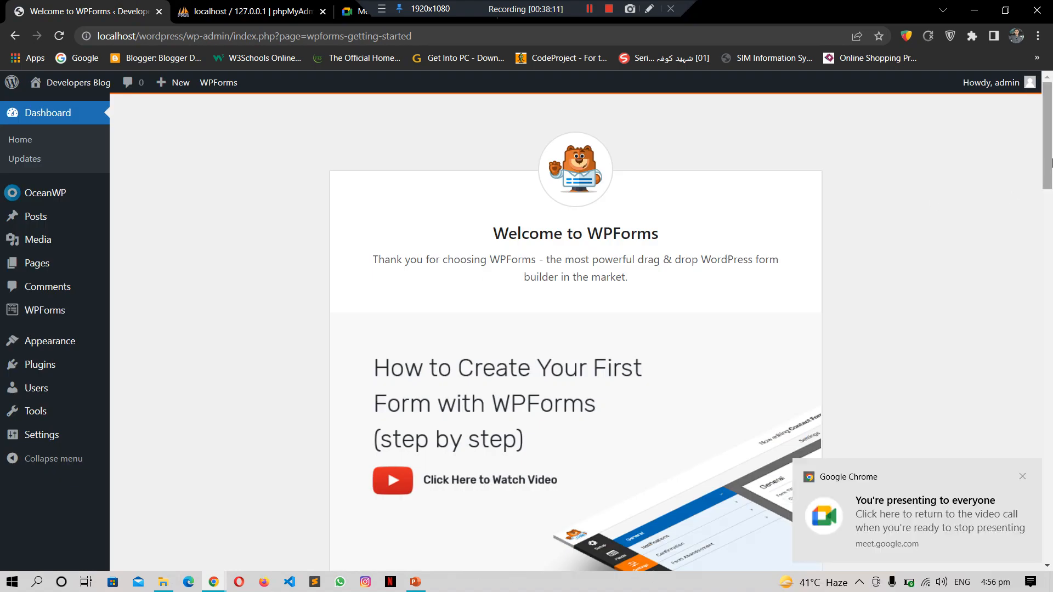
Step: Open WPForms > All Forms and close the WPForms Challenge popup
{"action": "left_click_drag", "start_coordinate": [1052, 162], "coordinate": [1051, 279]}
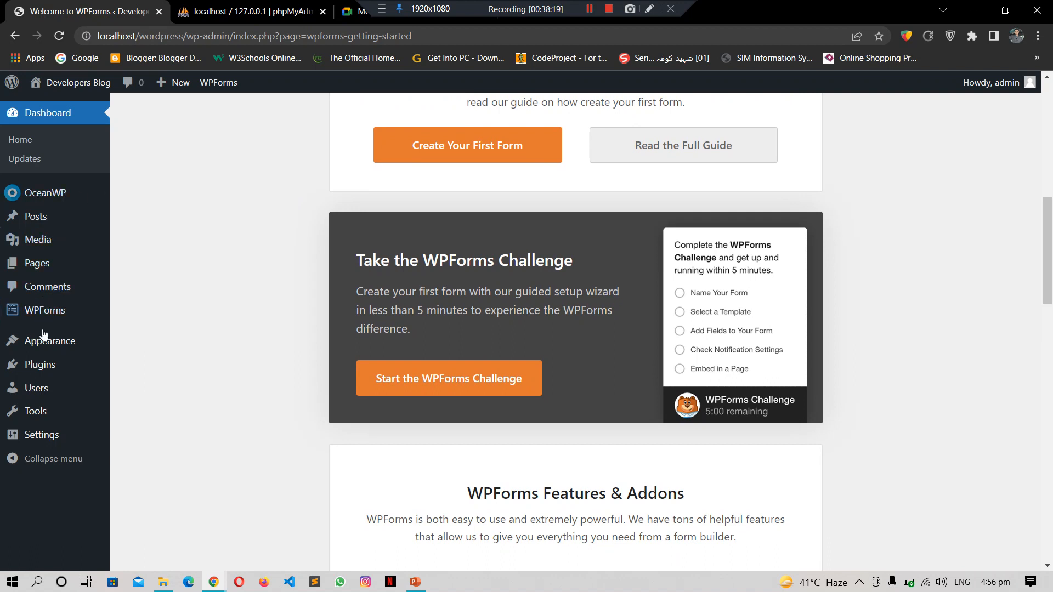
{"action": "mouse_move", "coordinate": [43, 311]}
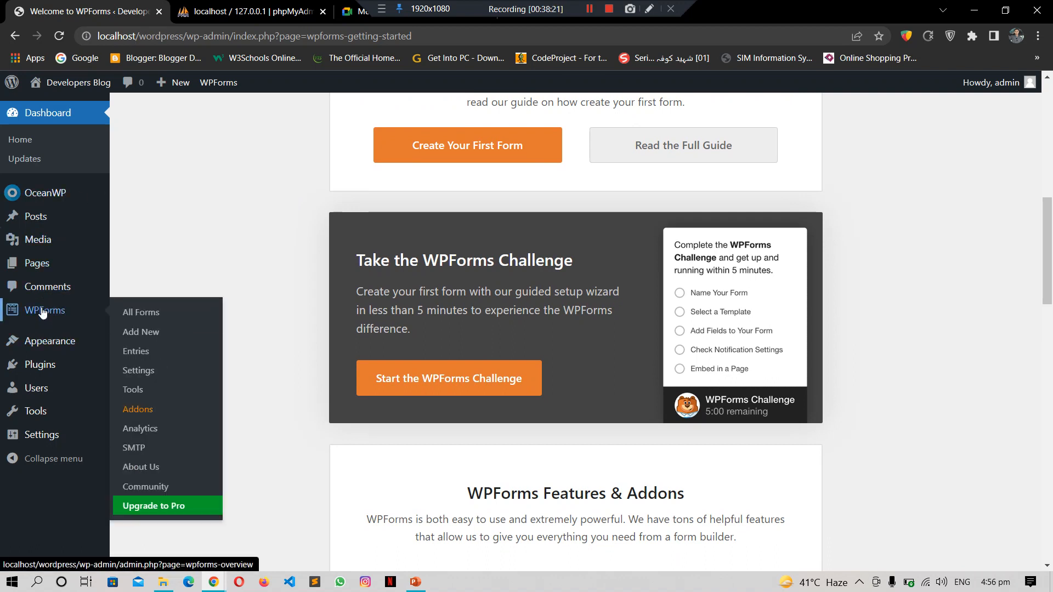
{"action": "left_click", "coordinate": [54, 312]}
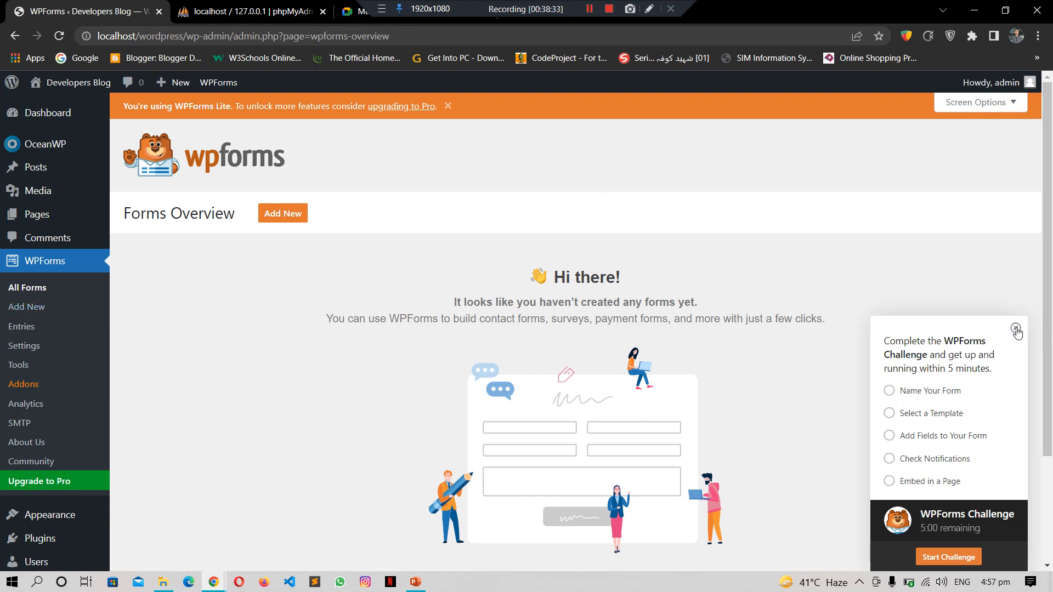
{"action": "left_click", "coordinate": [1016, 329]}
{"action": "left_click_drag", "start_coordinate": [1048, 339], "coordinate": [1050, 306]}
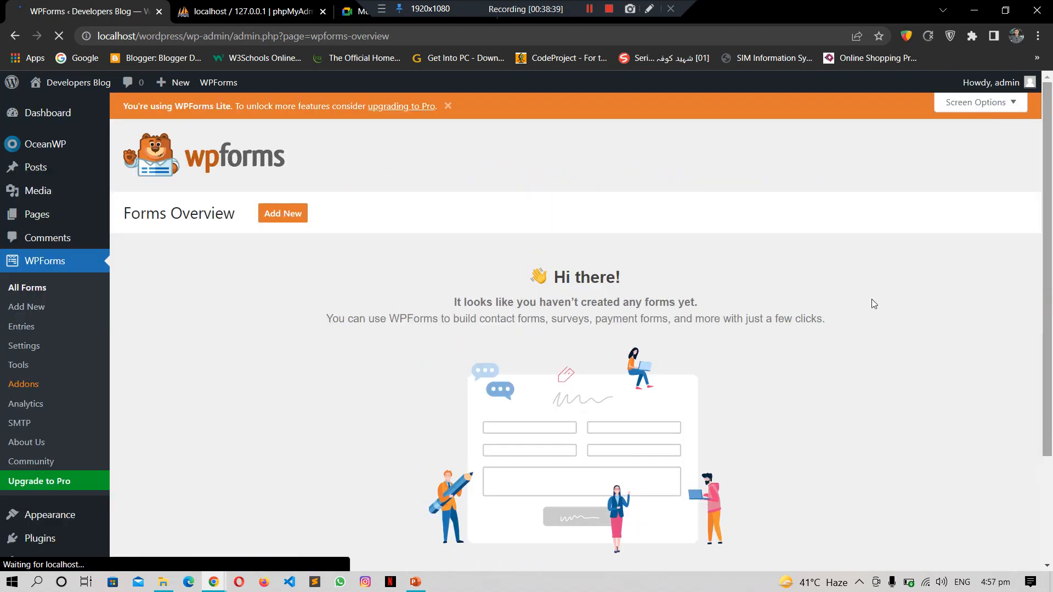
{"action": "left_click_drag", "start_coordinate": [1051, 240], "coordinate": [1050, 242]}
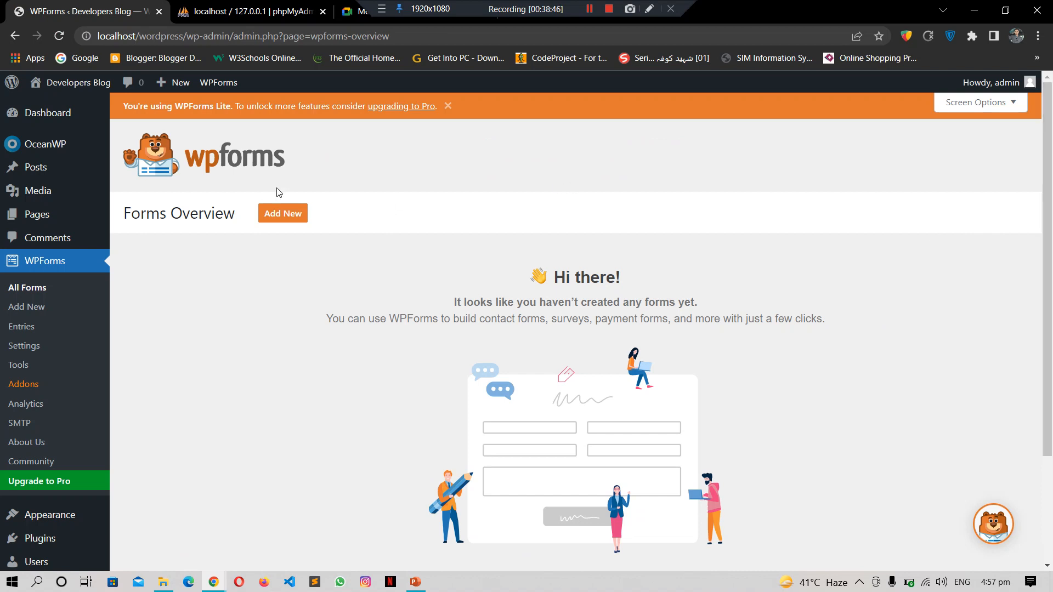
Step: Add a new form, scroll through the template grid, and create it from the Blank Form template
{"action": "left_click", "coordinate": [282, 216]}
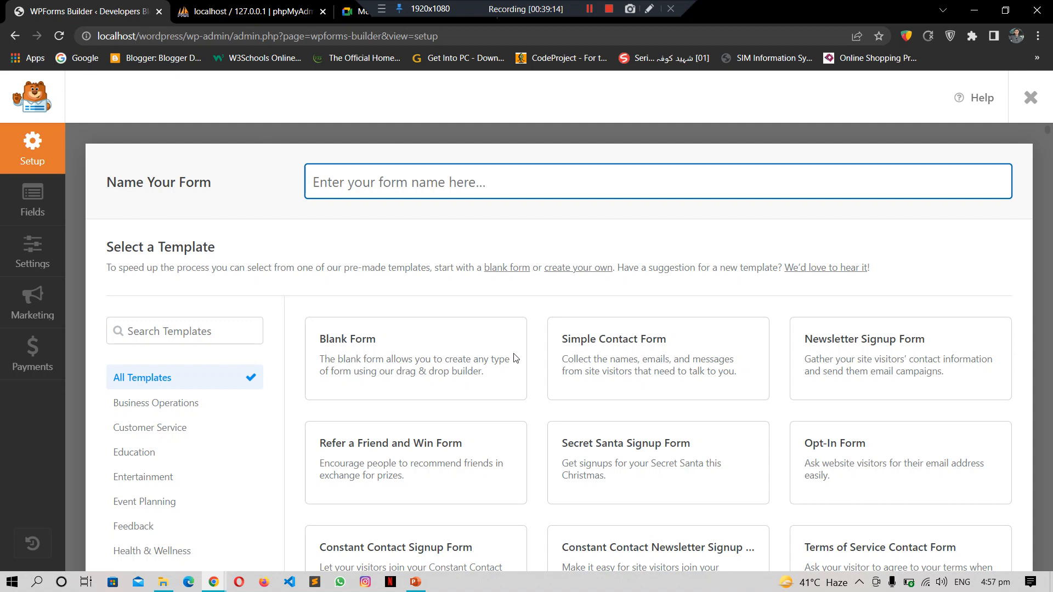
{"action": "mouse_move", "coordinate": [586, 390]}
{"action": "scroll", "coordinate": [1049, 174], "scroll_direction": "down", "scroll_amount": 1}
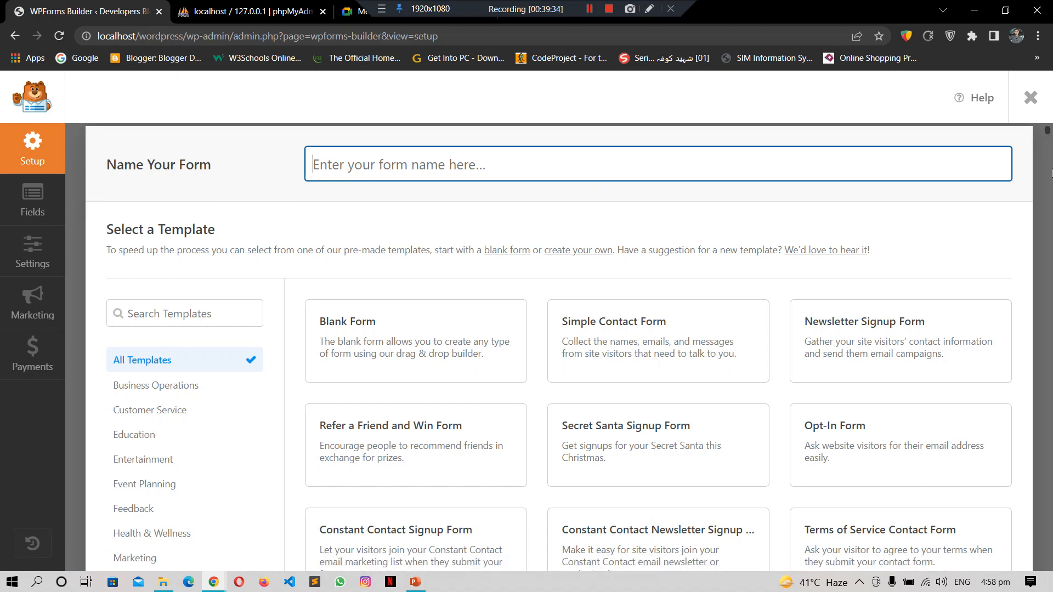
{"action": "scroll", "coordinate": [1051, 175], "scroll_direction": "down", "scroll_amount": 15}
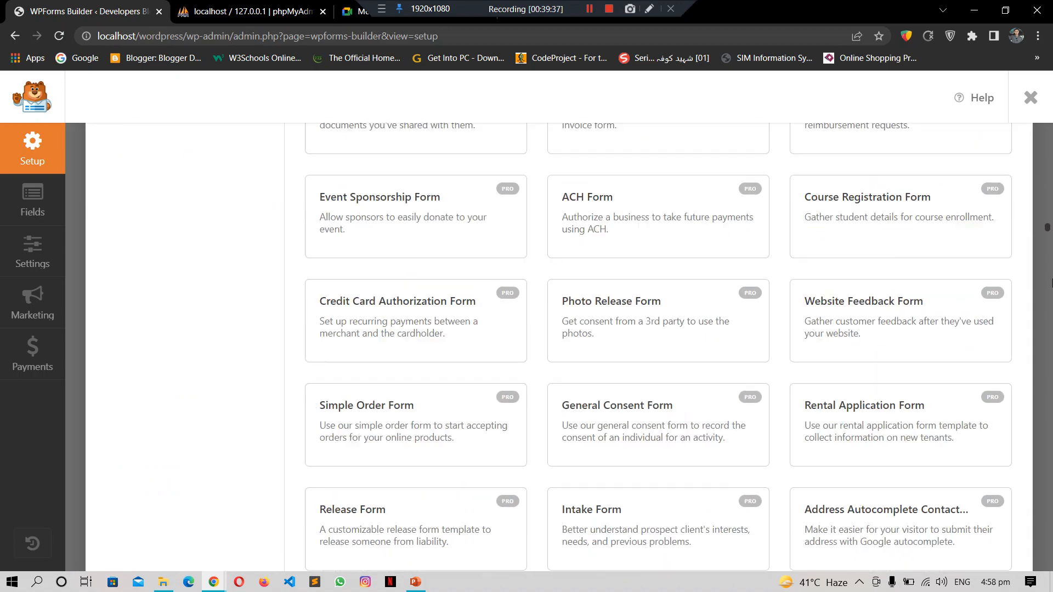
{"action": "scroll", "coordinate": [1050, 283], "scroll_direction": "down", "scroll_amount": 20}
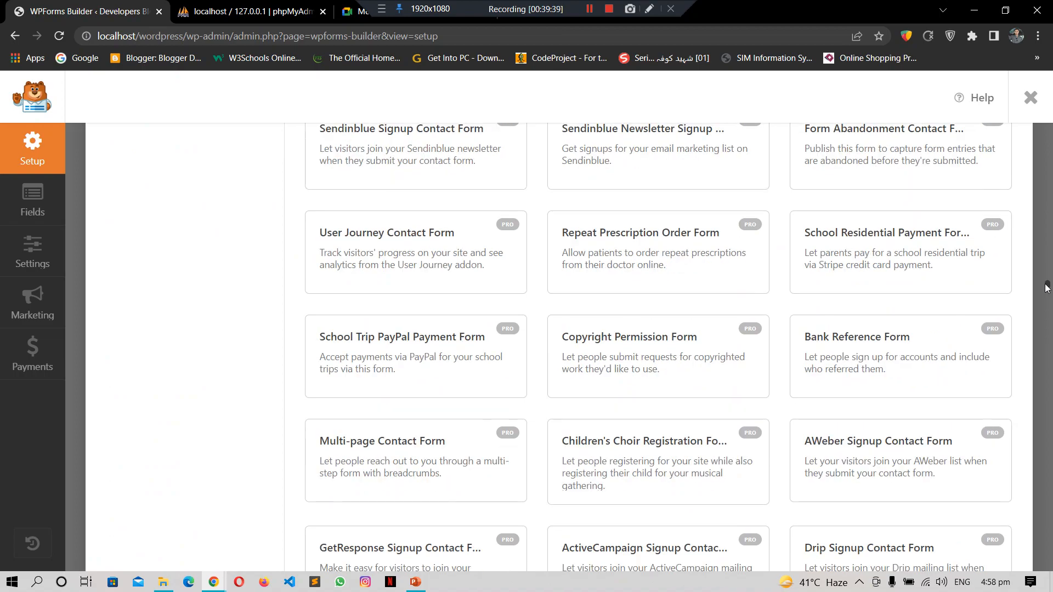
{"action": "left_click_drag", "start_coordinate": [1049, 285], "coordinate": [1048, 134]}
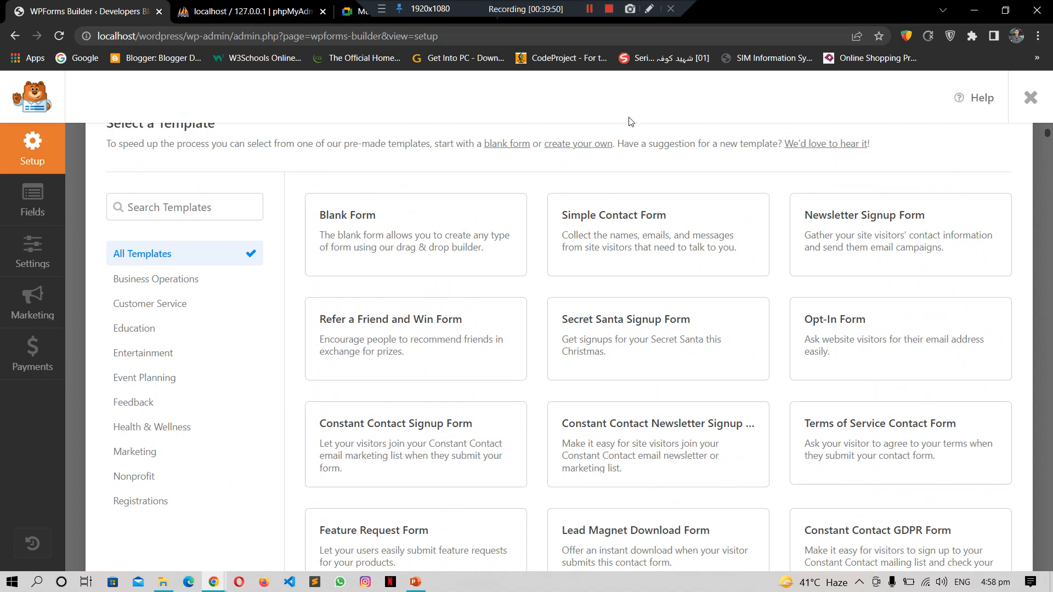
{"action": "left_click", "coordinate": [410, 245]}
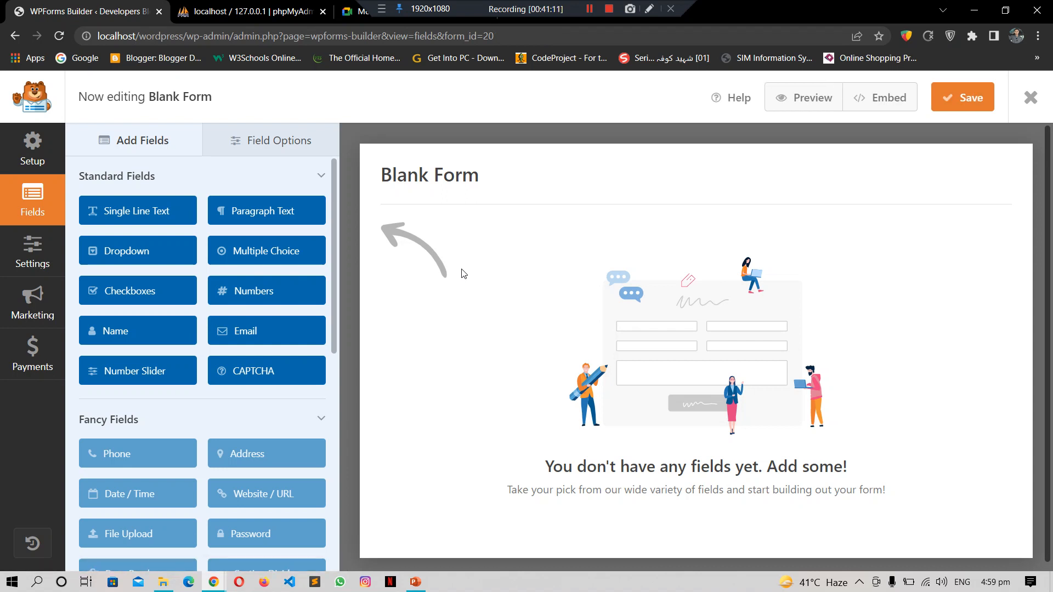
Step: Let the Blank Form builder load, then switch to the phpMyAdmin tab
{"action": "left_click", "coordinate": [262, 7]}
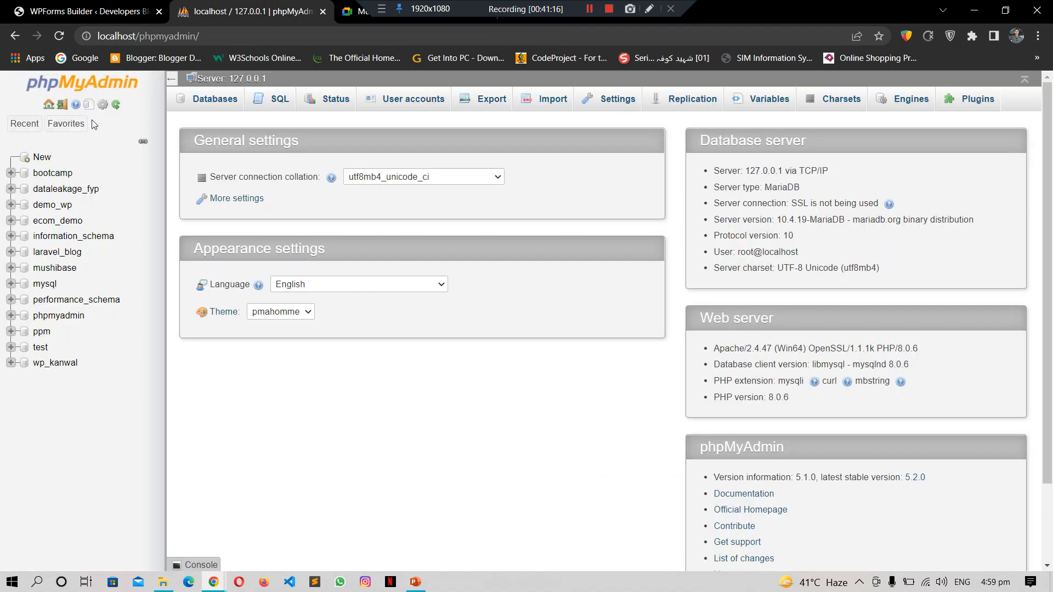
Step: Open the bootcamp database, then go to the Google Meet tab for the join request
{"action": "left_click", "coordinate": [54, 174]}
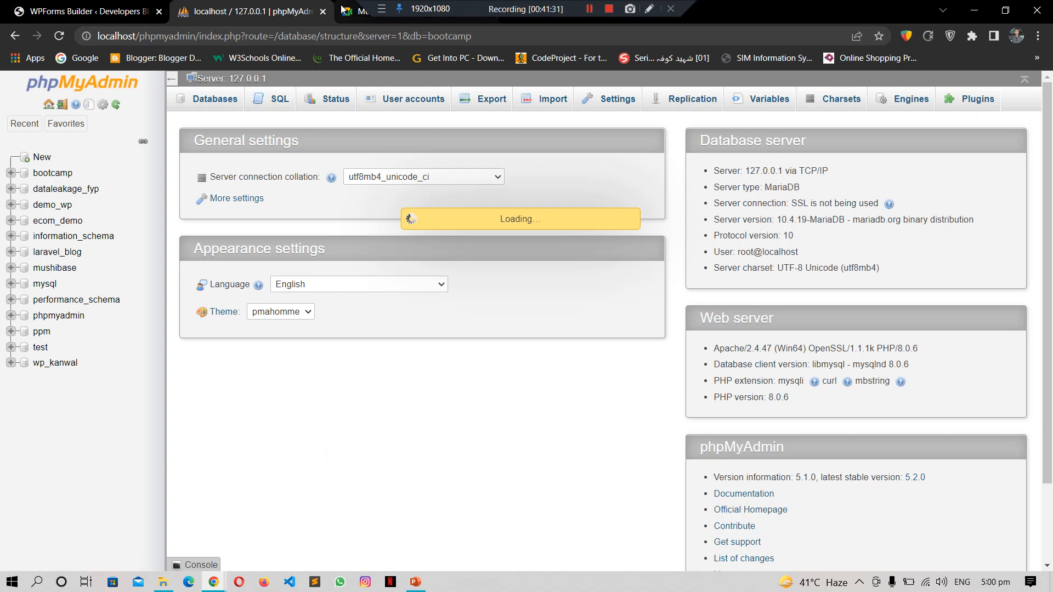
{"action": "left_click", "coordinate": [355, 16]}
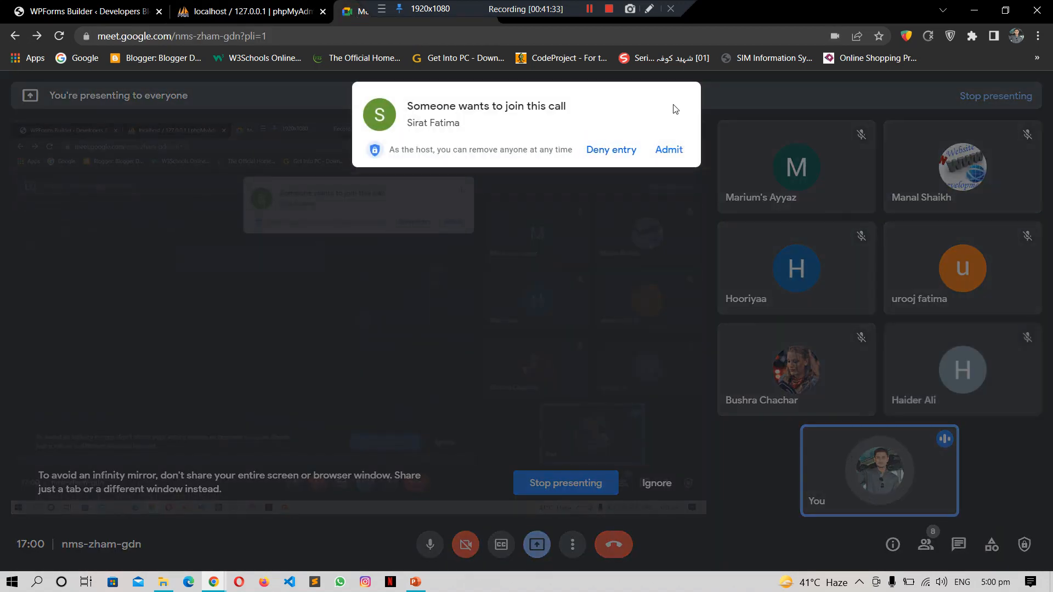
Step: Admit the waiting participant, show the People list, and end up back in phpMyAdmin
{"action": "left_click", "coordinate": [670, 149]}
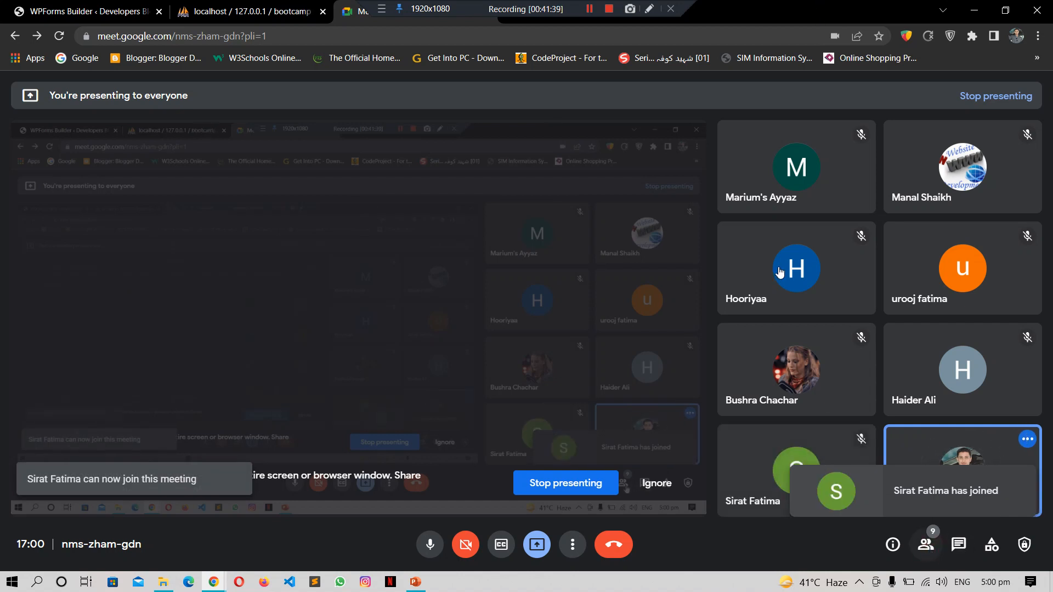
{"action": "left_click", "coordinate": [926, 546]}
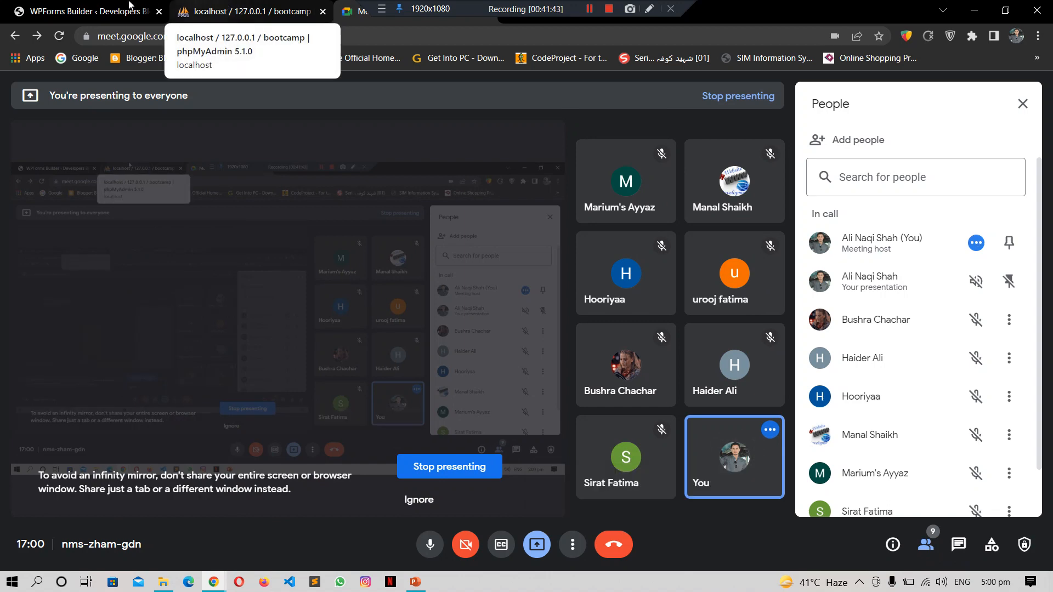
{"action": "left_click", "coordinate": [115, 8]}
{"action": "left_click", "coordinate": [255, 4]}
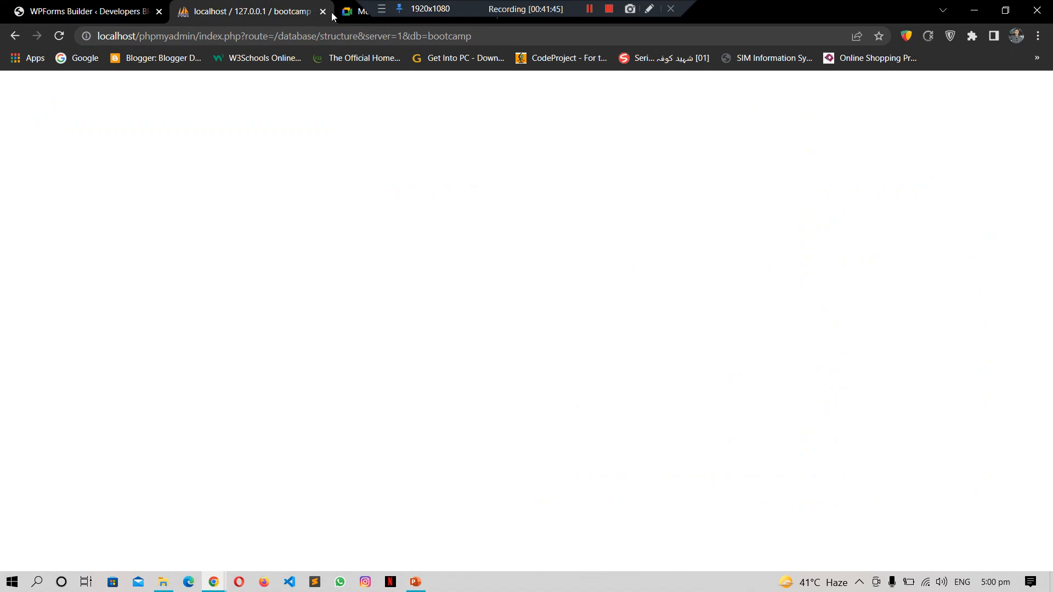
{"action": "left_click", "coordinate": [351, 17]}
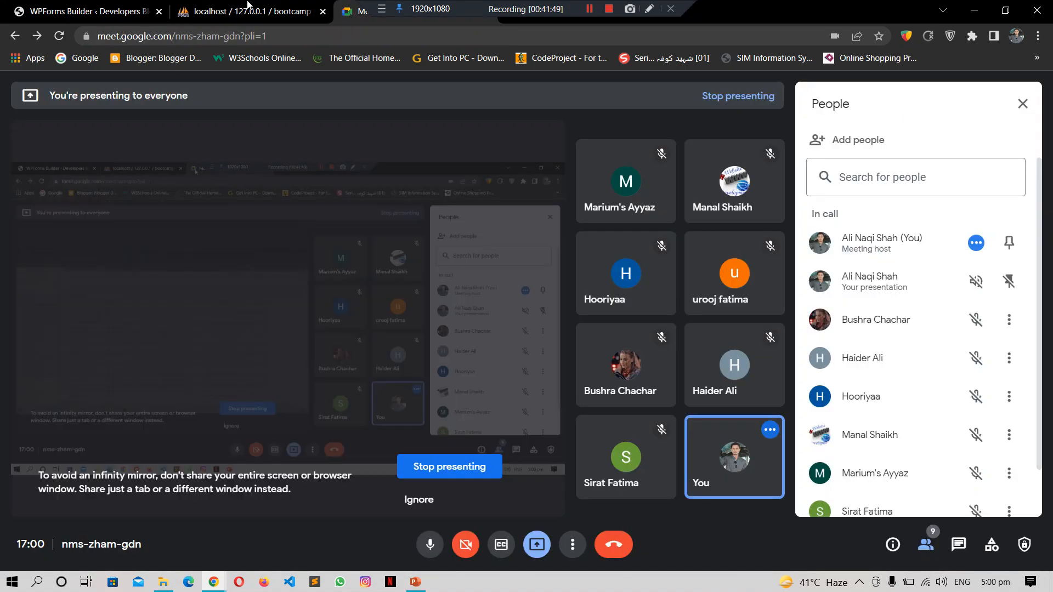
{"action": "left_click", "coordinate": [240, 5]}
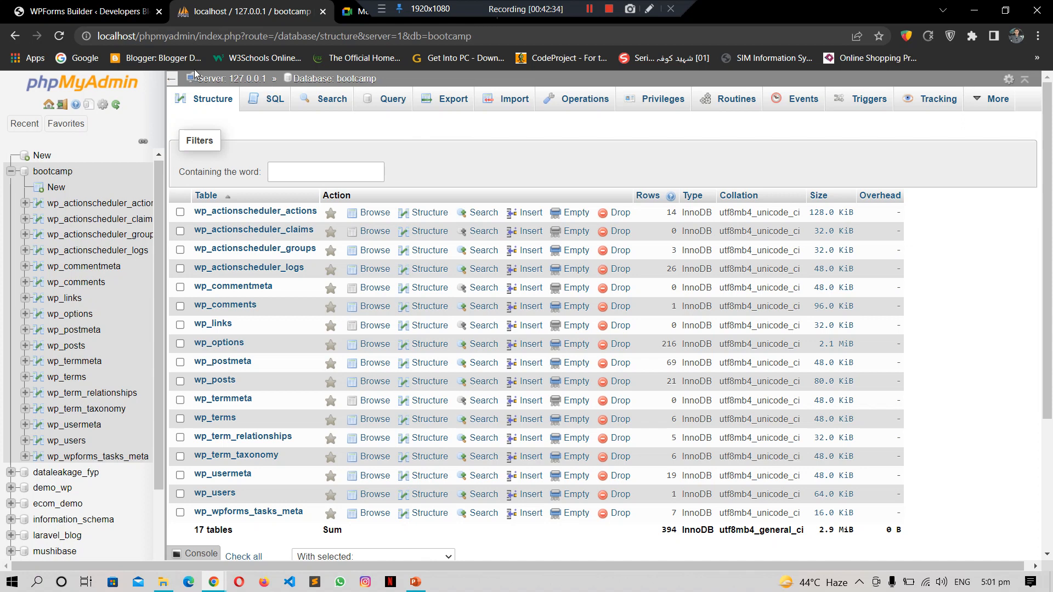
Step: Browse the wp_posts table from bootcamp's 17 tables
{"action": "left_click", "coordinate": [77, 346]}
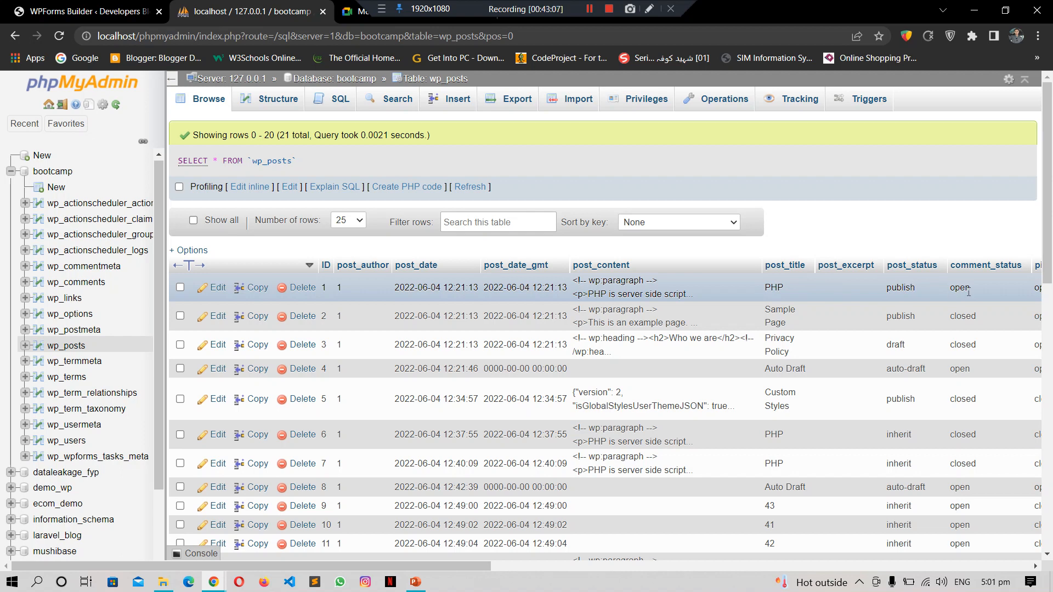
Step: Scroll across the wp_posts columns, including the Privacy Policy draft, then return to the Blank Form builder
{"action": "left_click_drag", "start_coordinate": [457, 566], "coordinate": [720, 568]}
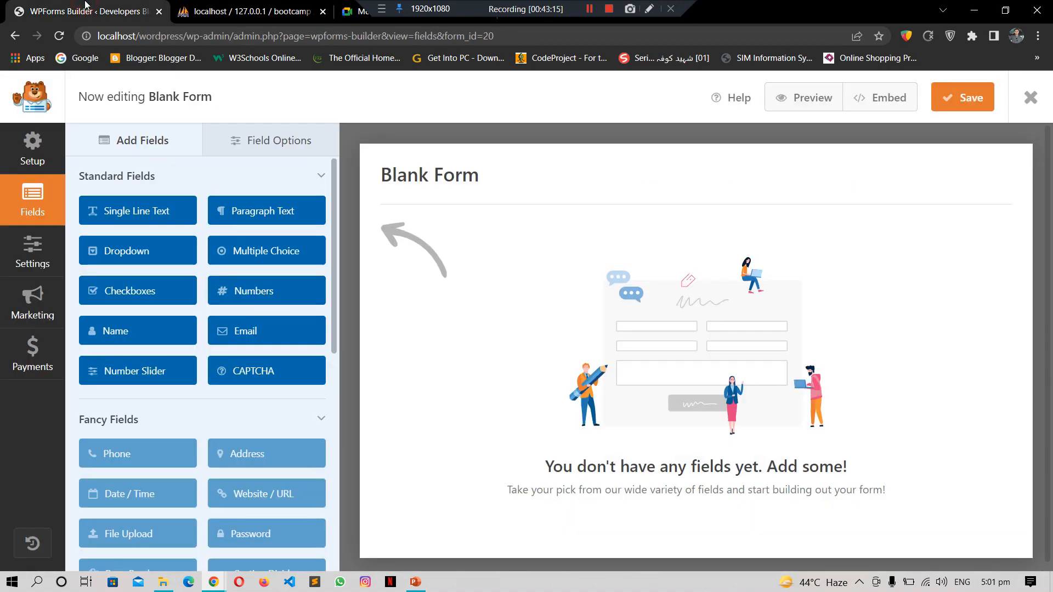
{"action": "left_click", "coordinate": [83, 11]}
{"action": "left_click", "coordinate": [254, 10]}
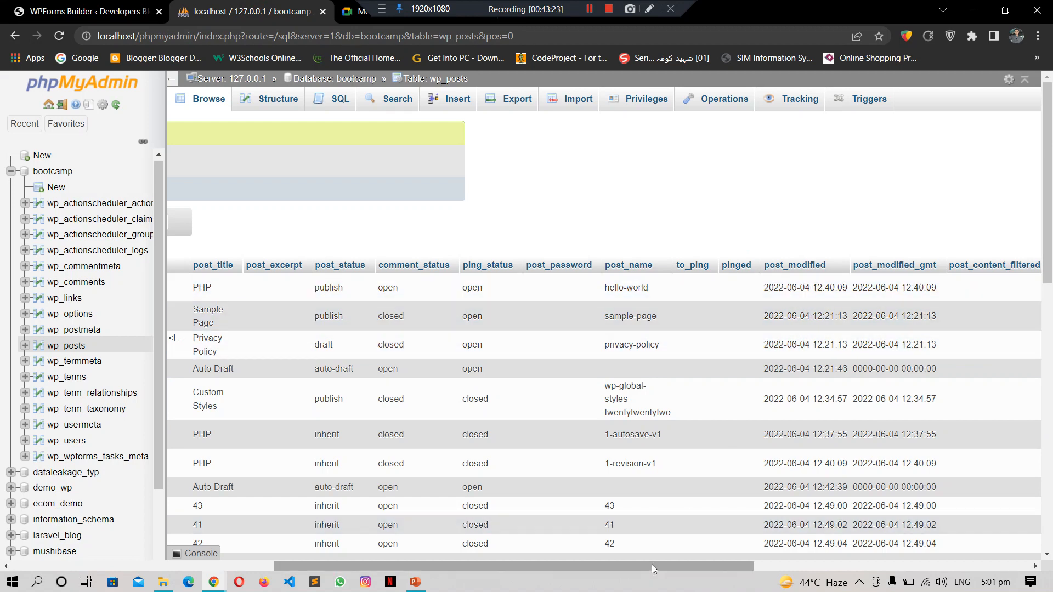
{"action": "left_click_drag", "start_coordinate": [653, 565], "coordinate": [346, 527]}
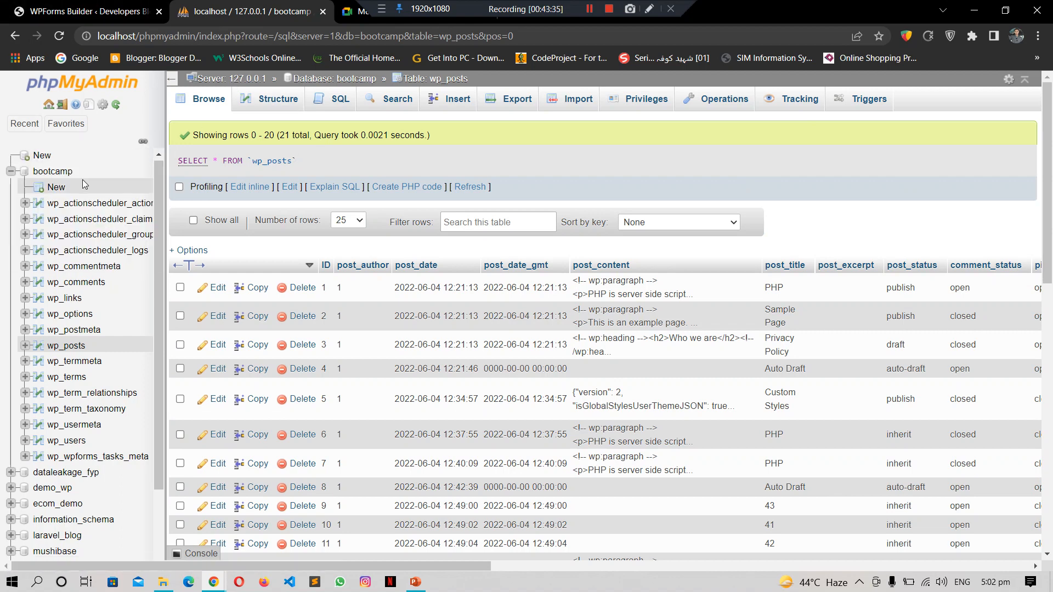
{"action": "left_click", "coordinate": [63, 172]}
{"action": "left_click", "coordinate": [85, 6]}
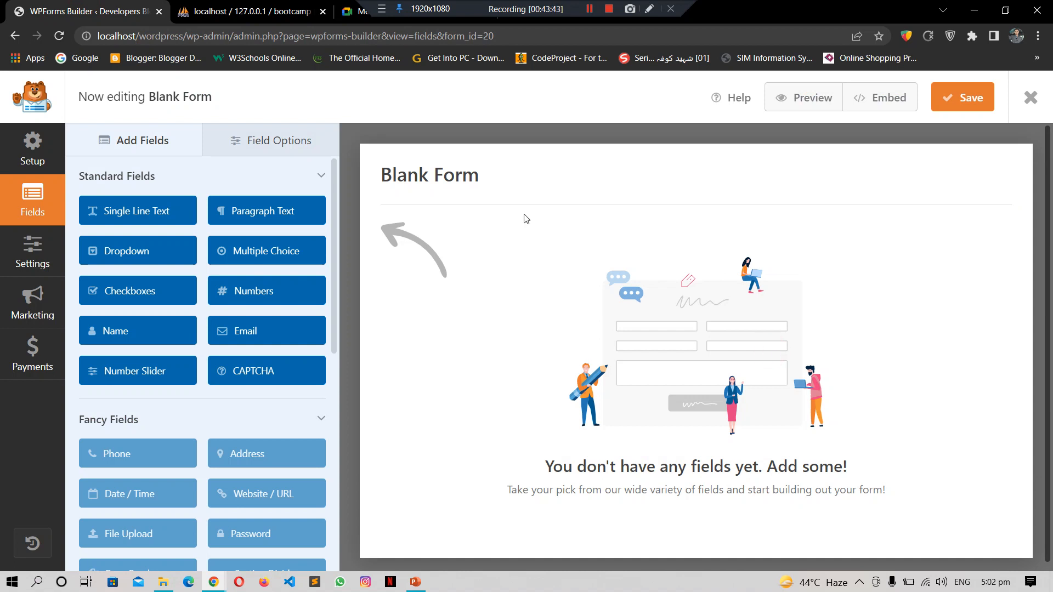
Step: Add a required Paragraph Text field labelled 'Registration form' with description 'xyz'
{"action": "left_click_drag", "start_coordinate": [249, 211], "coordinate": [408, 243]}
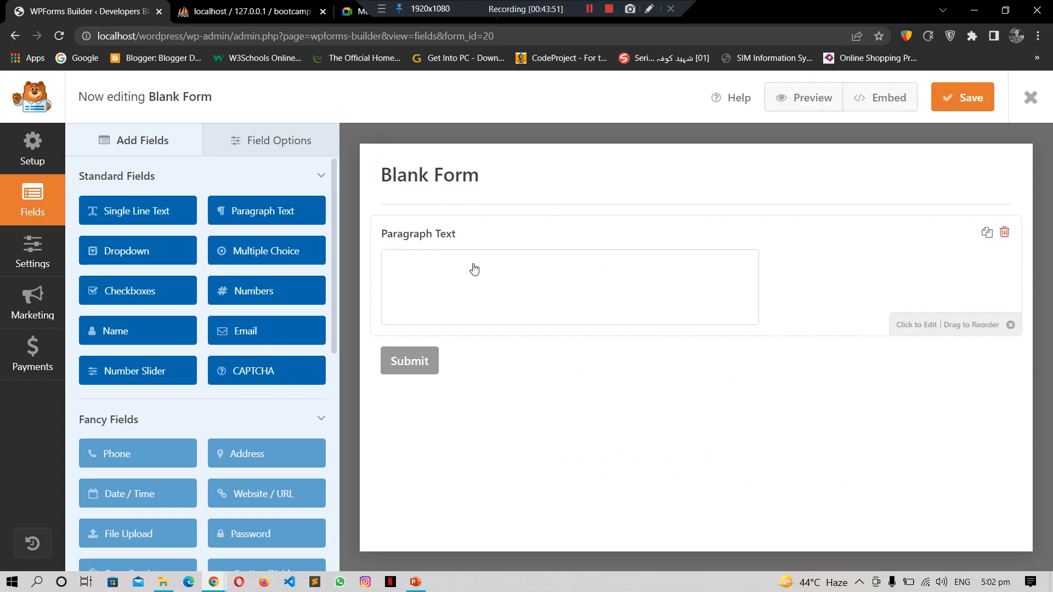
{"action": "left_click", "coordinate": [475, 268]}
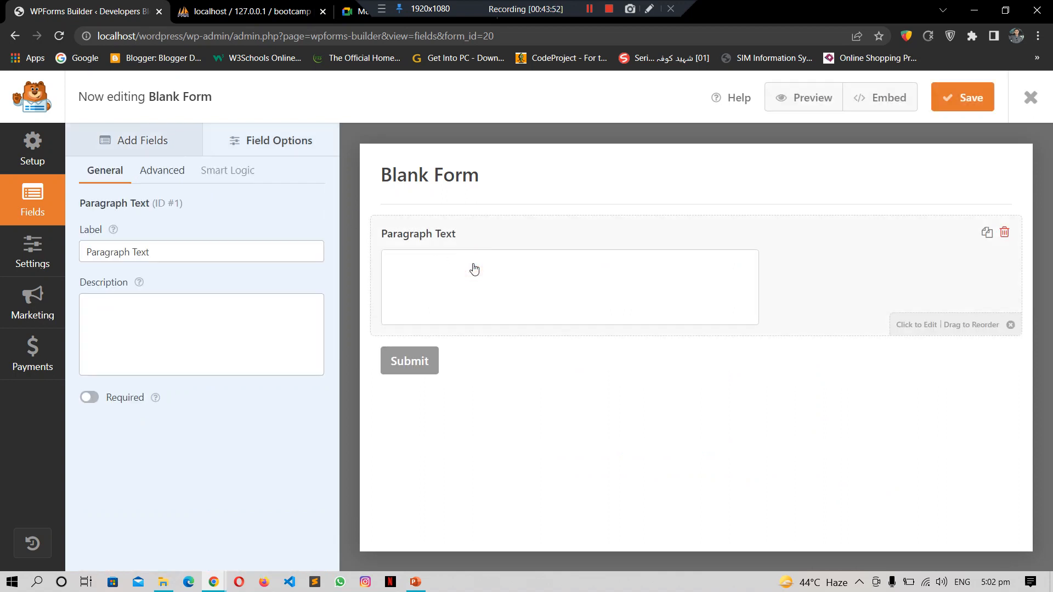
{"action": "left_click", "coordinate": [209, 256]}
{"action": "key", "text": "BackSpace"}
{"action": "key", "text": "BackSpace"}
{"action": "key", "text": "BackSpace"}
{"action": "key", "text": "BackSpace"}
{"action": "key", "text": "BackSpace"}
{"action": "key", "text": "BackSpace"}
{"action": "key", "text": "BackSpace"}
{"action": "key", "text": "BackSpace"}
{"action": "key", "text": "BackSpace"}
{"action": "key", "text": "BackSpace"}
{"action": "key", "text": "BackSpace"}
{"action": "key", "text": "BackSpace"}
{"action": "key", "text": "BackSpace"}
{"action": "key", "text": "BackSpace"}
{"action": "type", "text": "Registration form"}
{"action": "left_click", "coordinate": [218, 321]}
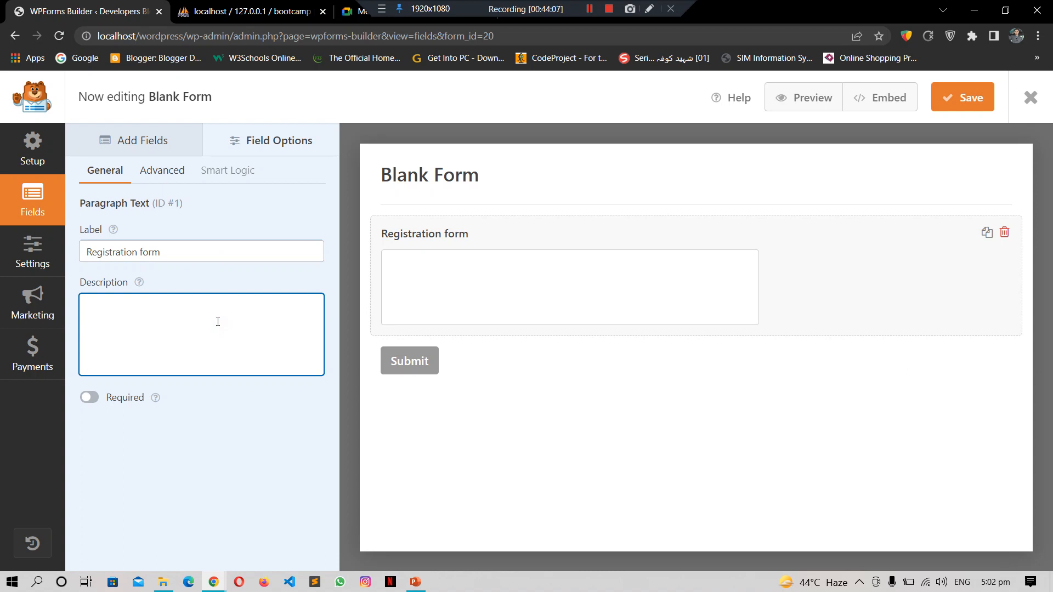
{"action": "type", "text": "xyz"}
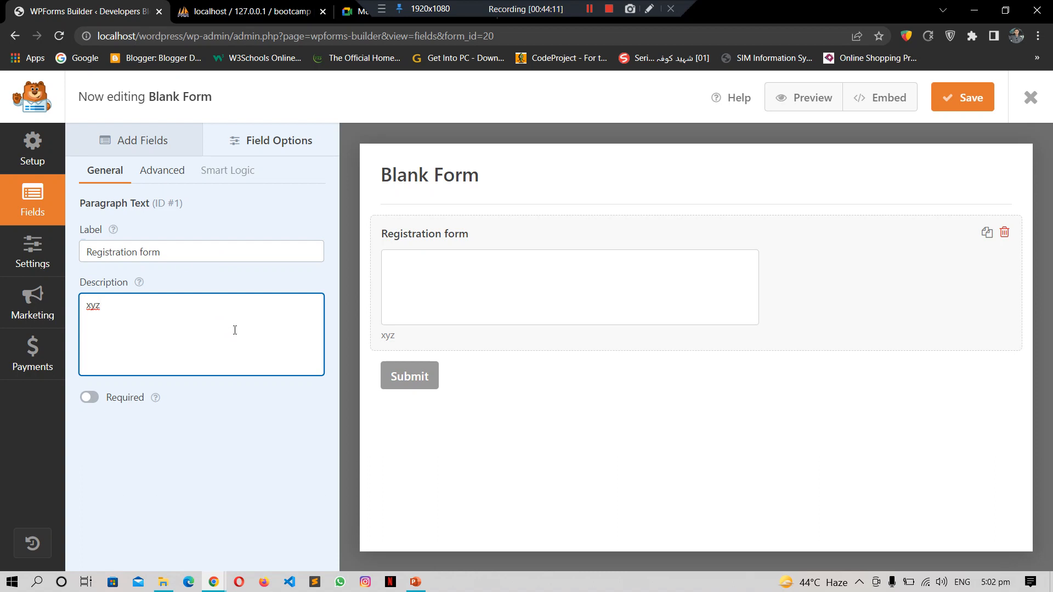
{"action": "left_click", "coordinate": [89, 398]}
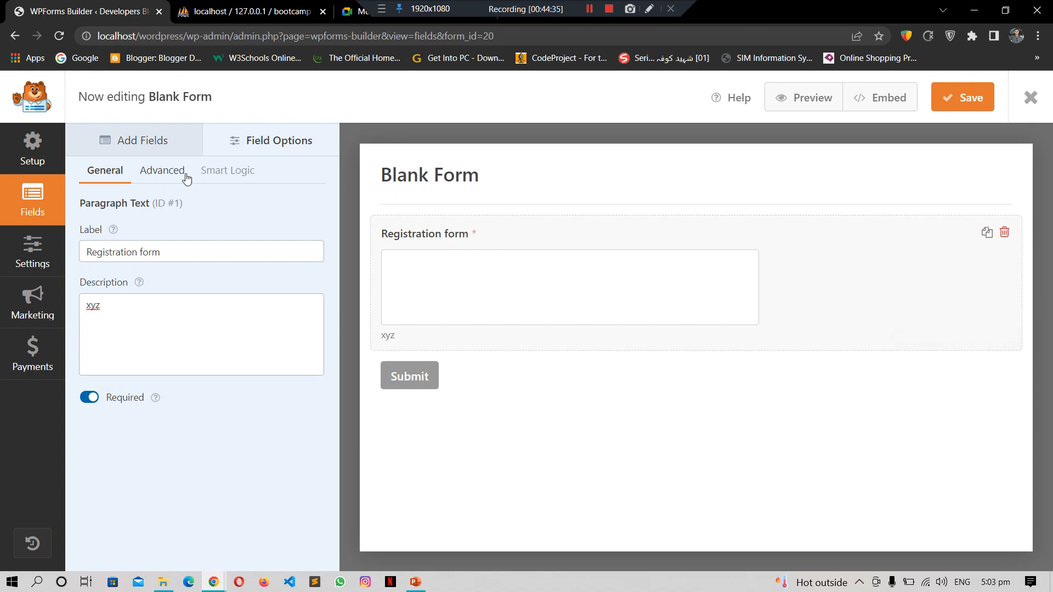
Step: Set the paragraph field's Advanced field size to Small
{"action": "left_click", "coordinate": [169, 176]}
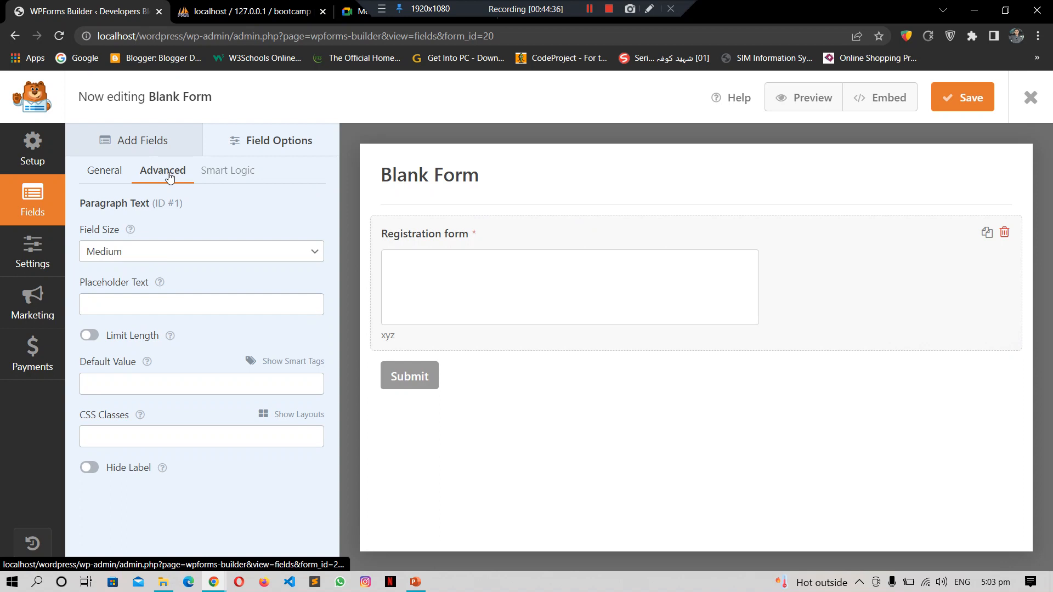
{"action": "left_click", "coordinate": [298, 252]}
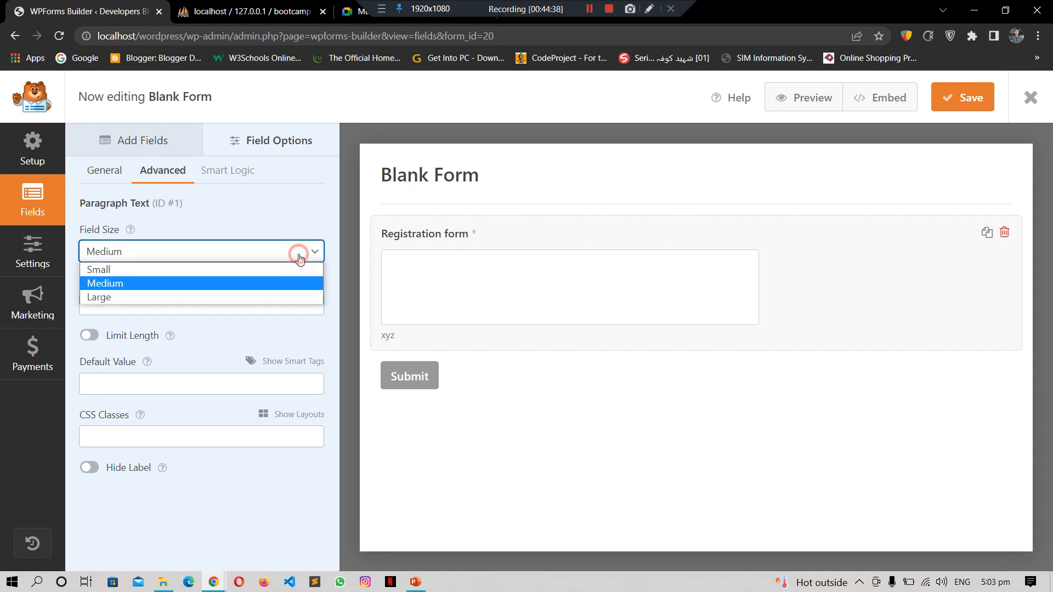
{"action": "left_click", "coordinate": [246, 283]}
{"action": "left_click", "coordinate": [250, 251]}
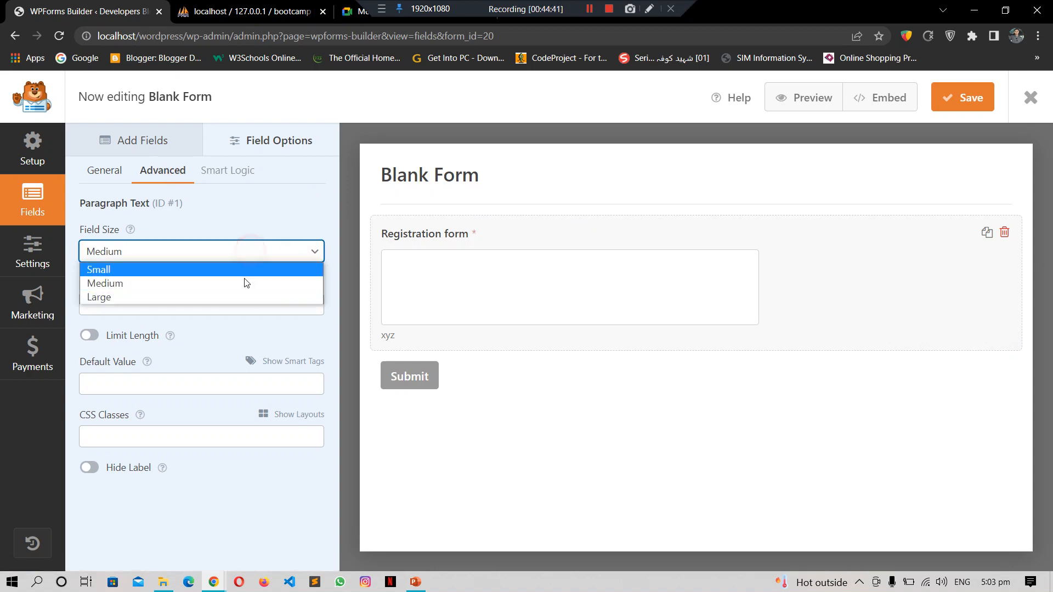
{"action": "left_click", "coordinate": [242, 270]}
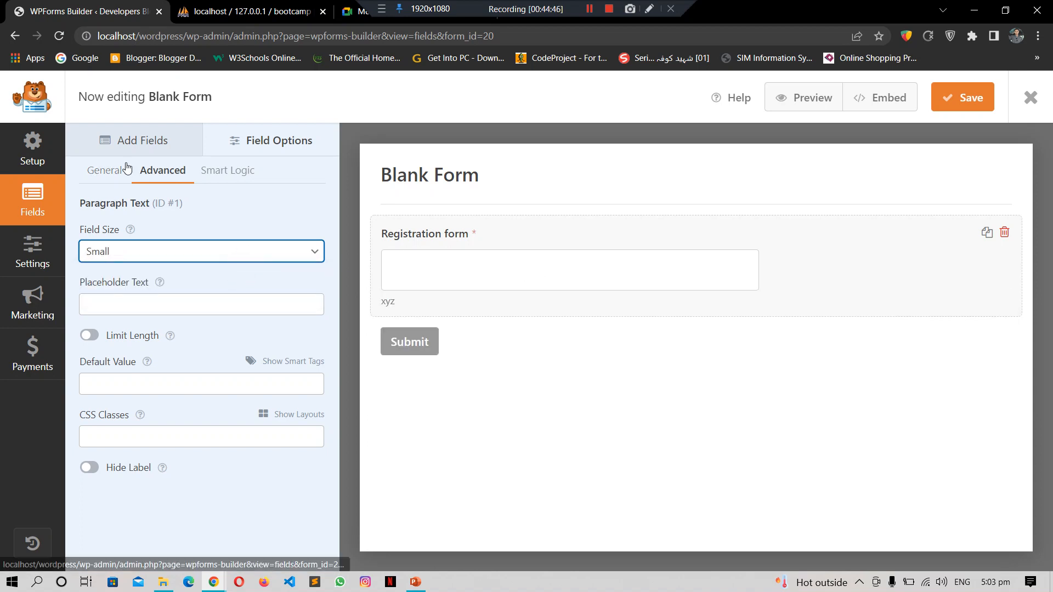
{"action": "left_click", "coordinate": [137, 145]}
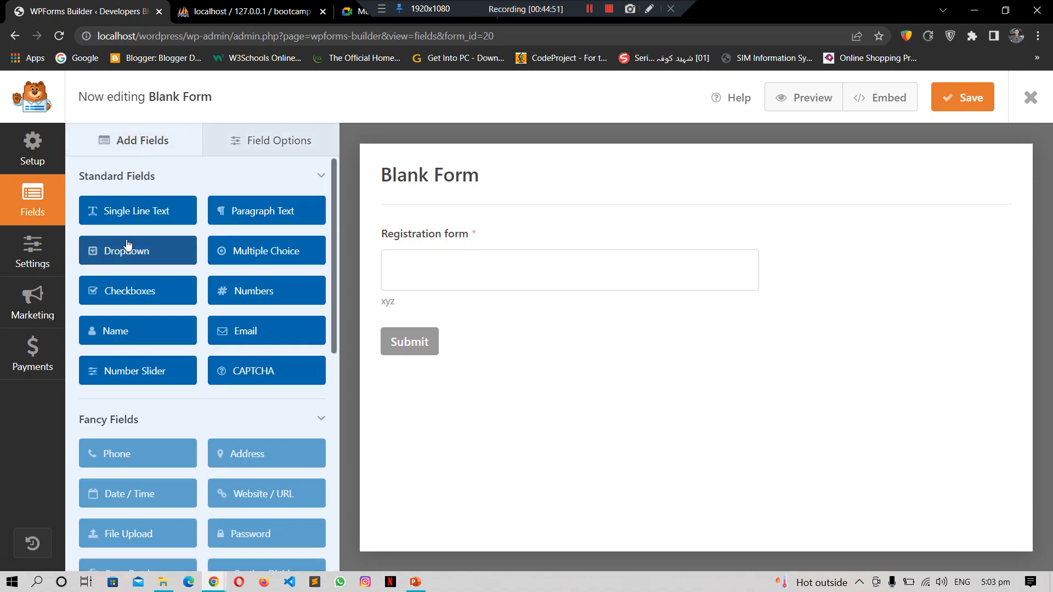
Step: Add a Dropdown field below Registration form with Third Choice as the default
{"action": "left_click_drag", "start_coordinate": [127, 249], "coordinate": [423, 339]}
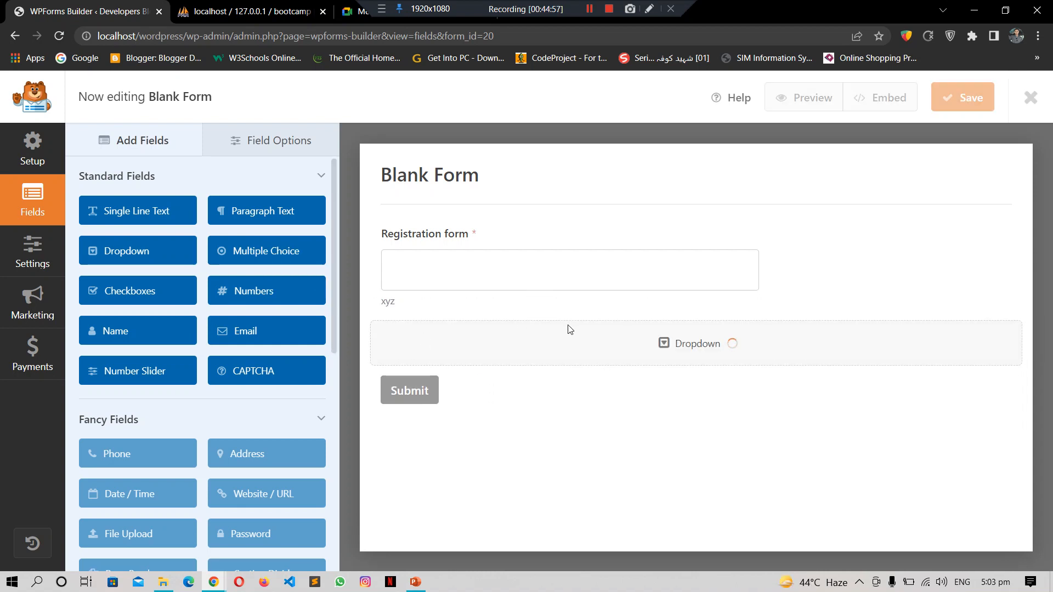
{"action": "left_click", "coordinate": [744, 371]}
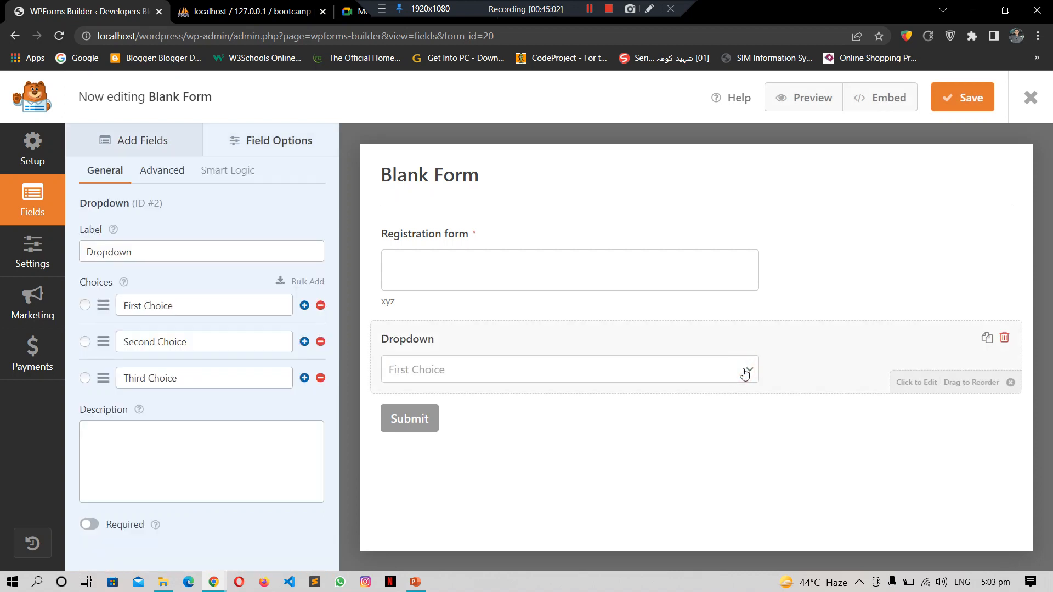
{"action": "left_click", "coordinate": [85, 305]}
{"action": "left_click", "coordinate": [85, 341]}
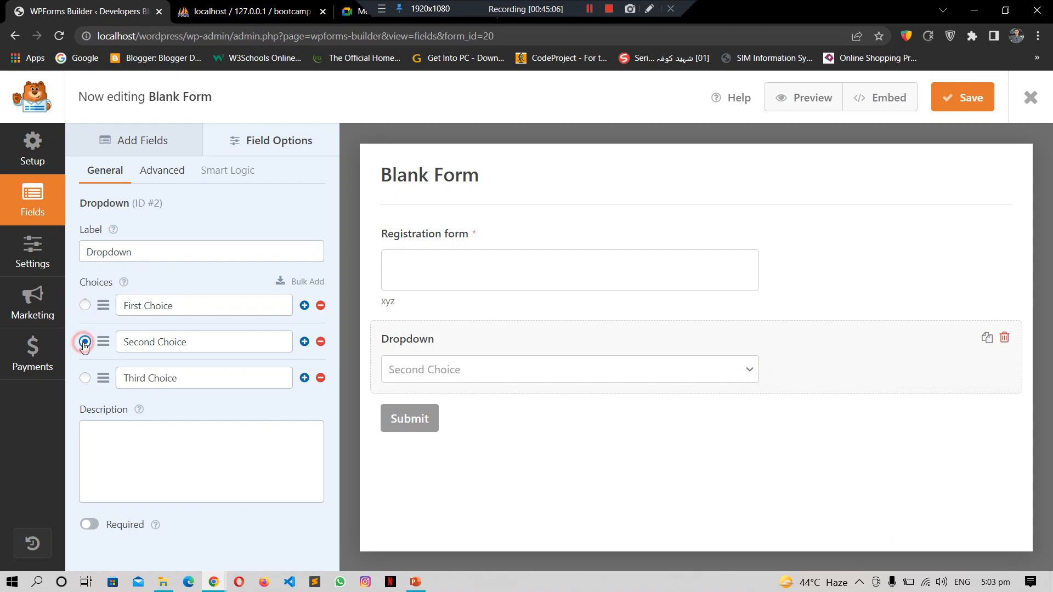
{"action": "left_click", "coordinate": [85, 378]}
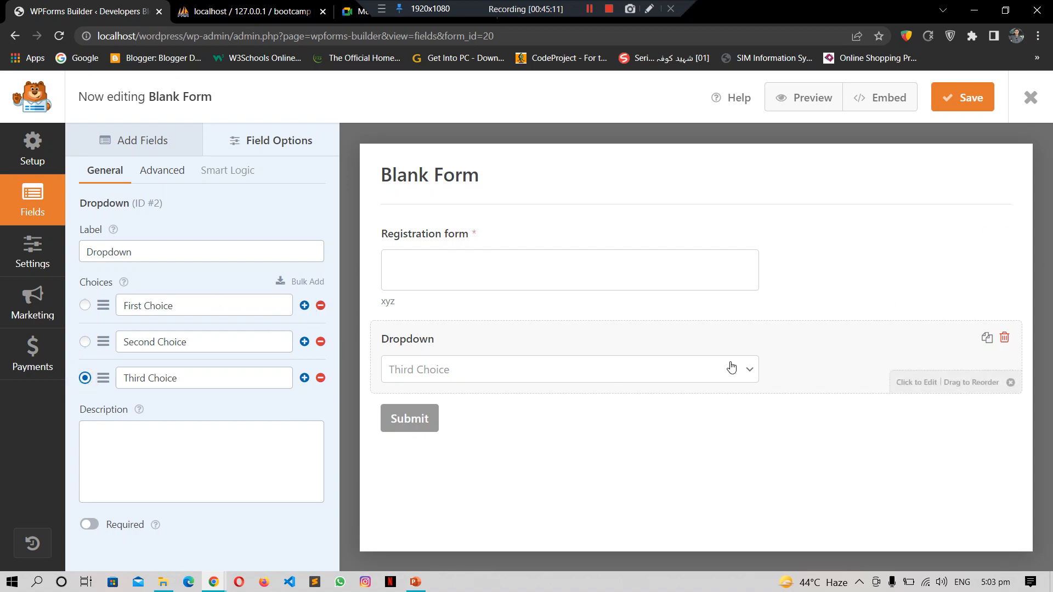
{"action": "left_click", "coordinate": [156, 142]}
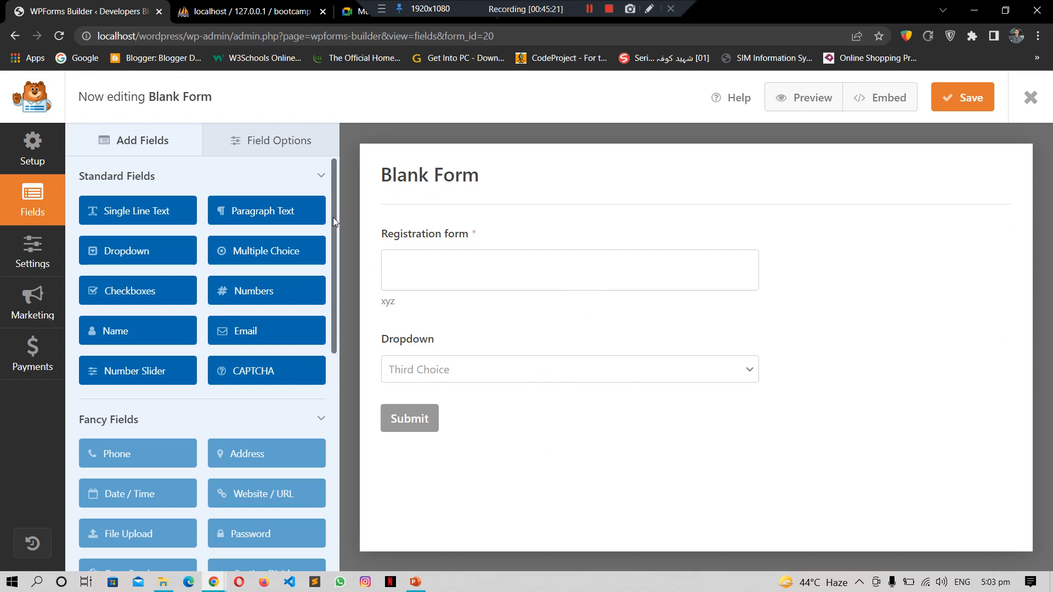
{"action": "scroll", "coordinate": [335, 238], "scroll_direction": "down", "scroll_amount": 1}
{"action": "left_click_drag", "start_coordinate": [334, 239], "coordinate": [341, 315]}
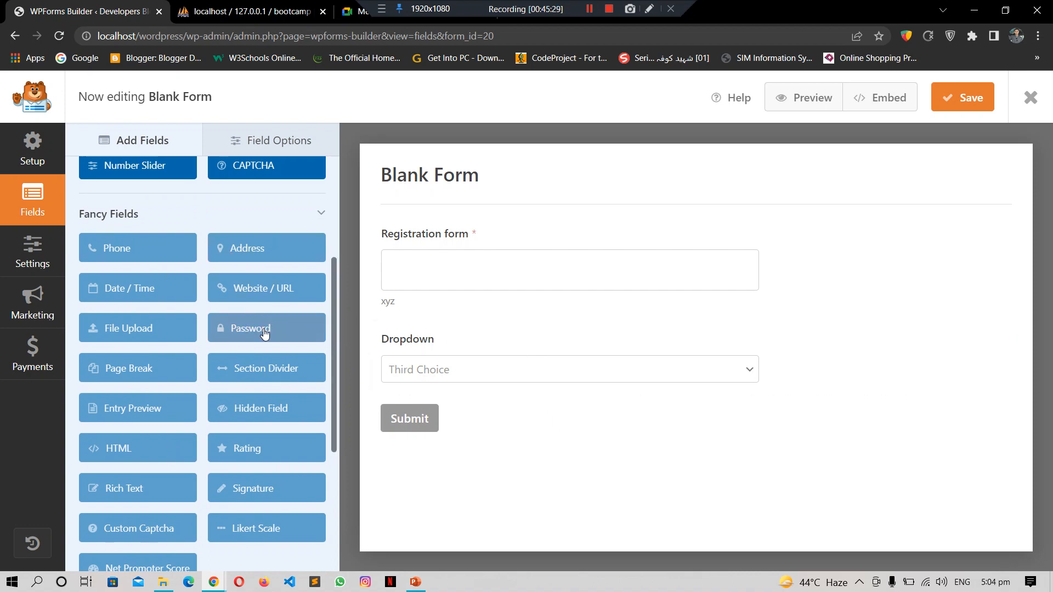
{"action": "left_click", "coordinate": [245, 332]}
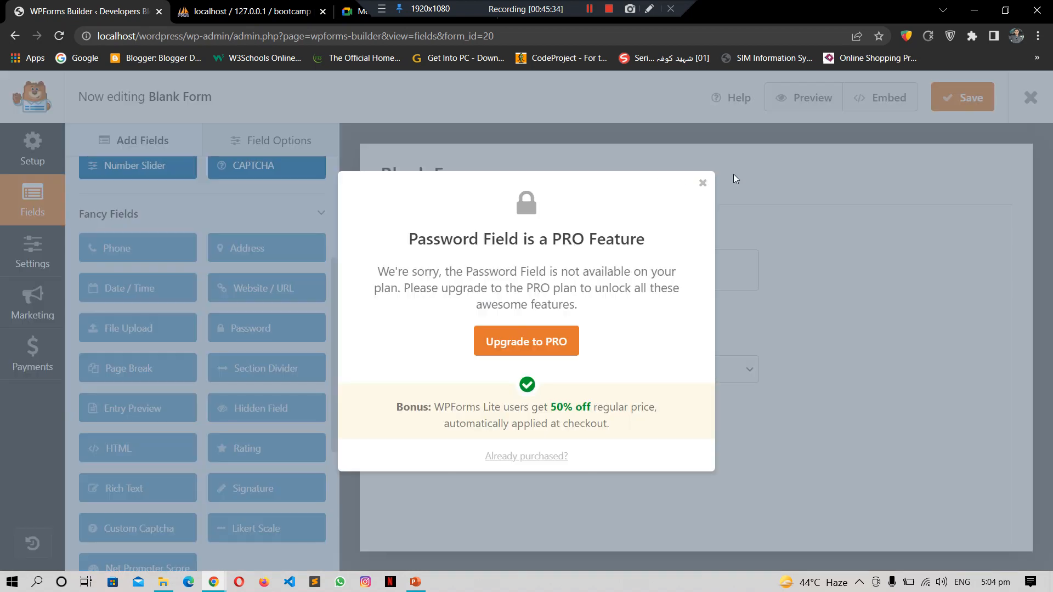
{"action": "left_click", "coordinate": [182, 287]}
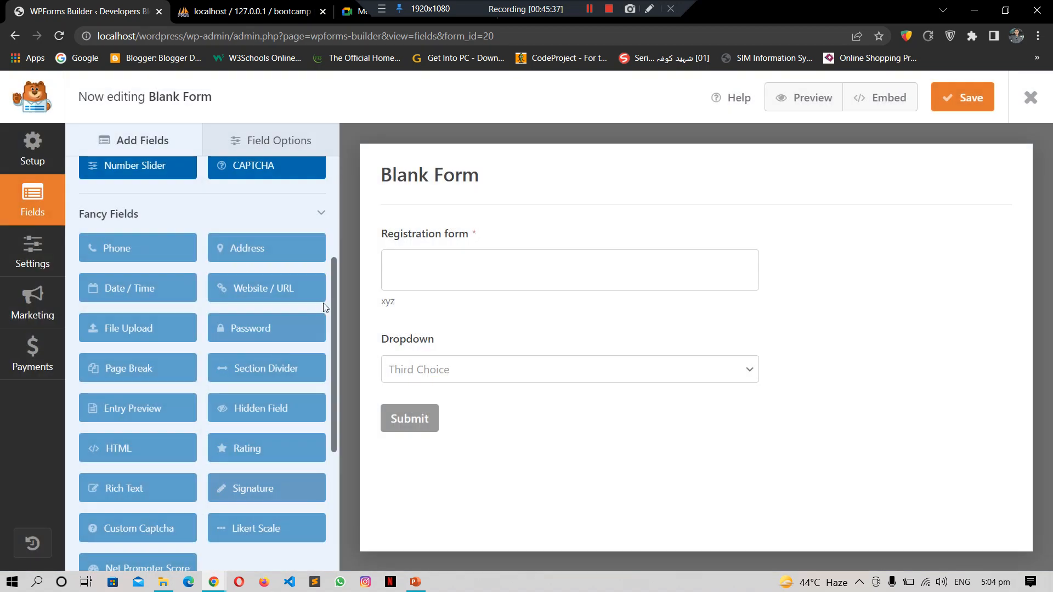
{"action": "left_click_drag", "start_coordinate": [333, 289], "coordinate": [337, 208]}
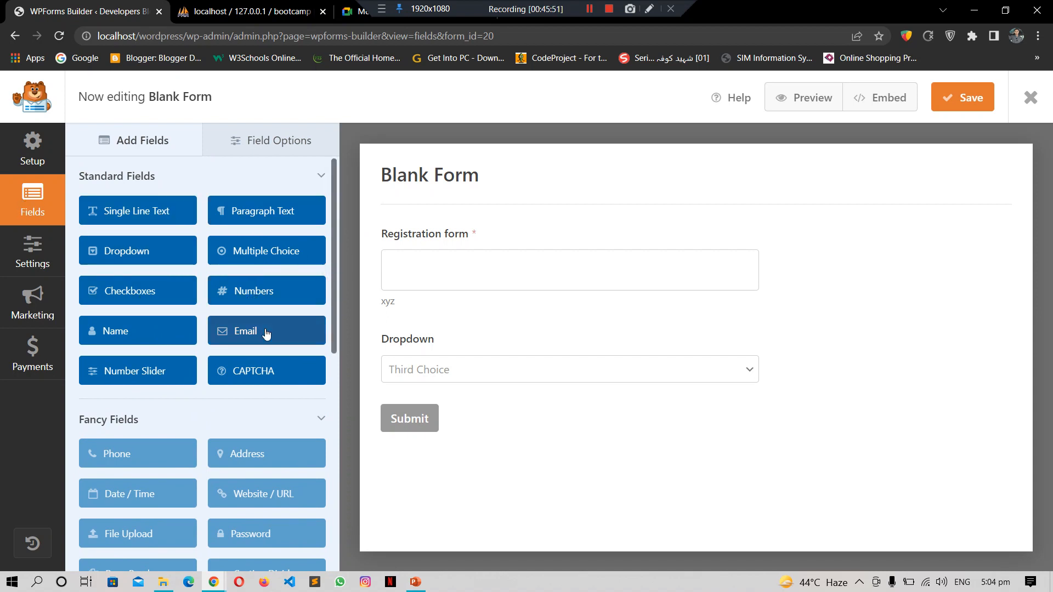
Step: Add an Email field below the Dropdown, then leave the form builder without saving
{"action": "left_click_drag", "start_coordinate": [254, 335], "coordinate": [412, 414]}
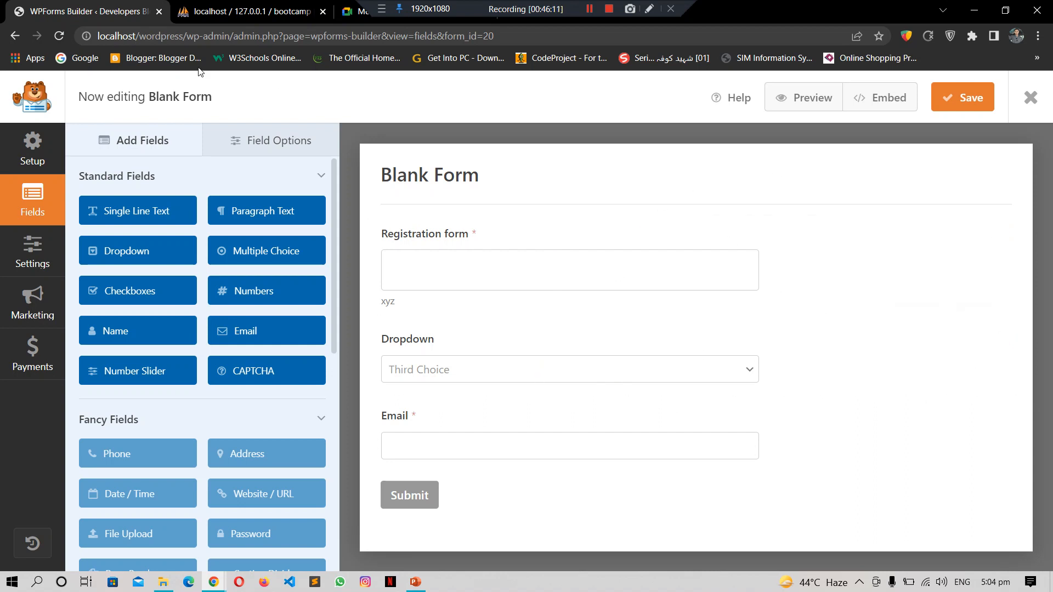
{"action": "left_click", "coordinate": [13, 36]}
{"action": "left_click", "coordinate": [587, 117]}
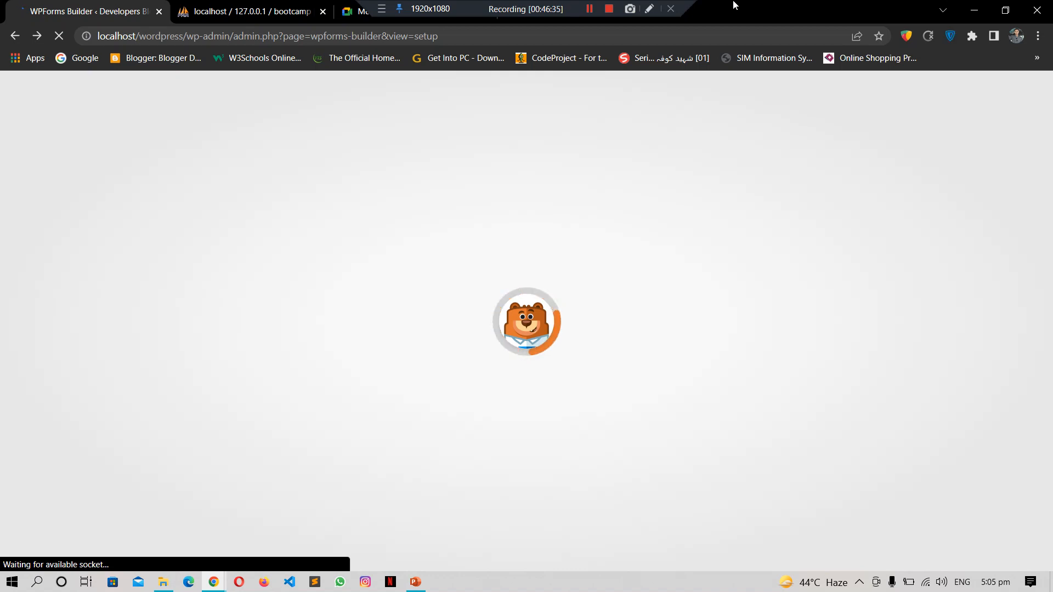
Step: Go back to the forms overview, then load localhost/wordpress/wp-admin/ to reach the Dashboard
{"action": "left_click", "coordinate": [15, 36]}
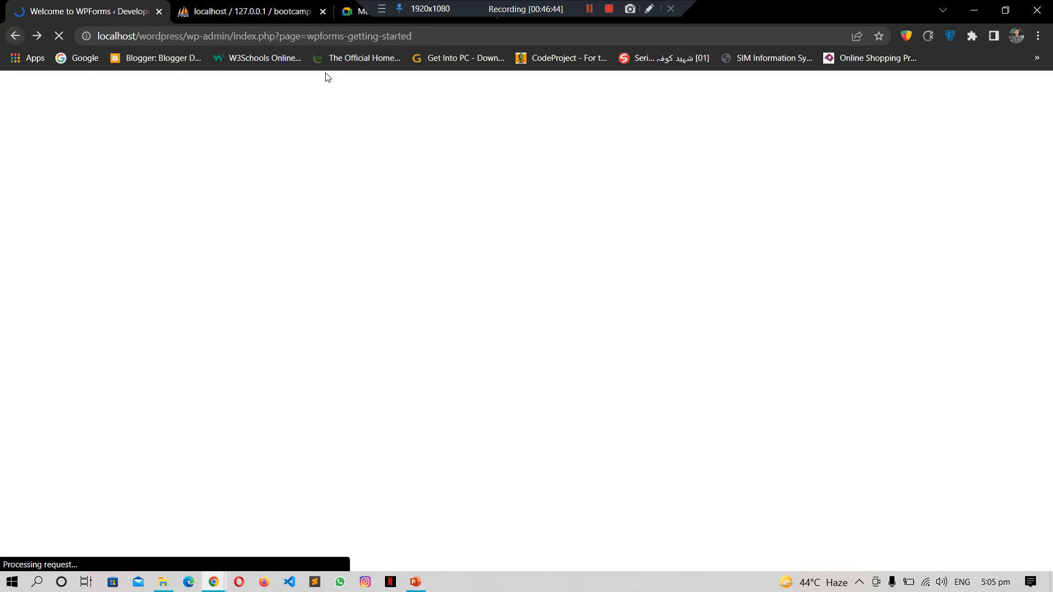
{"action": "left_click", "coordinate": [234, 39]}
{"action": "key", "text": "shift+End"}
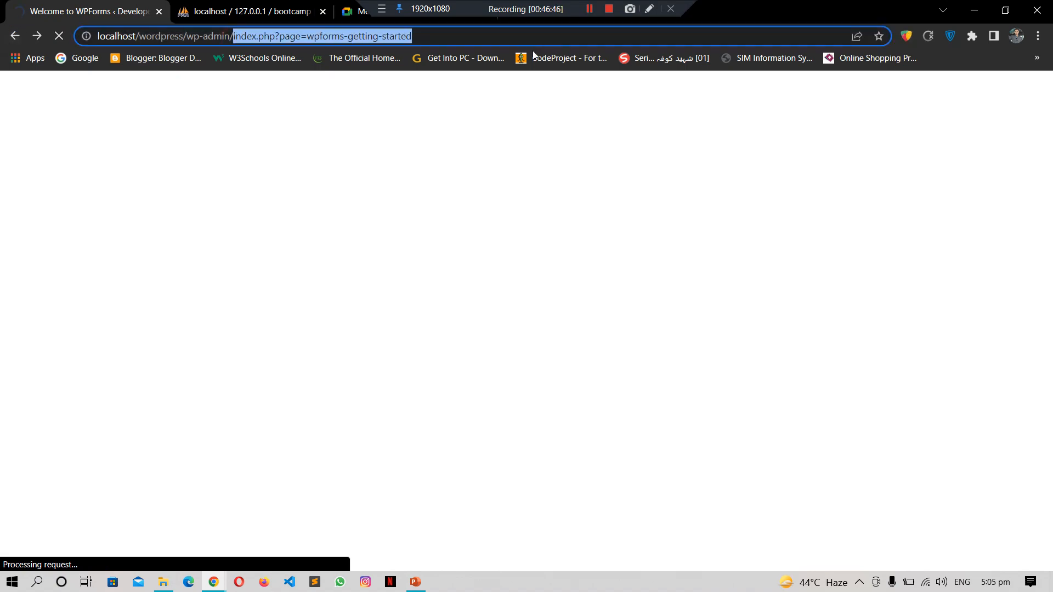
{"action": "key", "text": "BackSpace"}
{"action": "key", "text": "Return"}
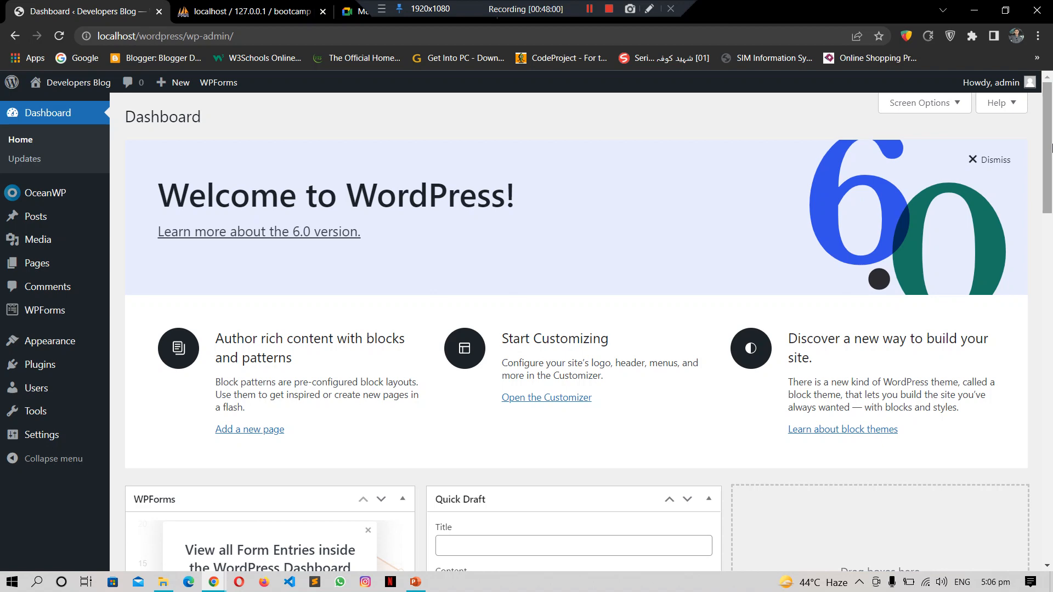
Step: Go to the Users list from the admin sidebar and start an Add New user
{"action": "mouse_move", "coordinate": [1051, 147]}
{"action": "left_mouse_down"}
{"action": "mouse_move", "coordinate": [1051, 493]}
{"action": "mouse_move", "coordinate": [1051, 110]}
{"action": "left_mouse_up"}
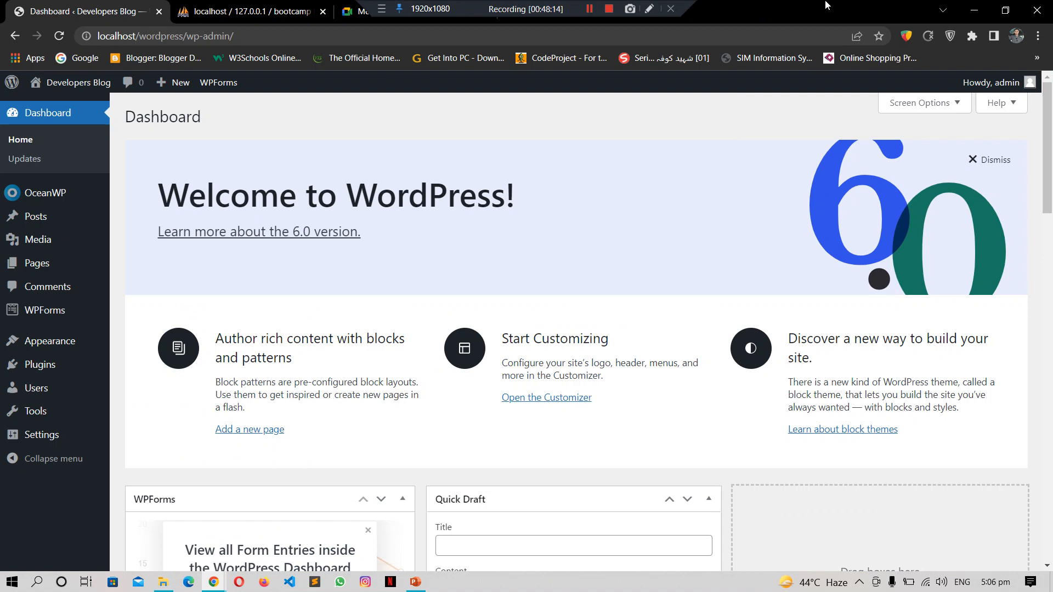
{"action": "left_click", "coordinate": [36, 392]}
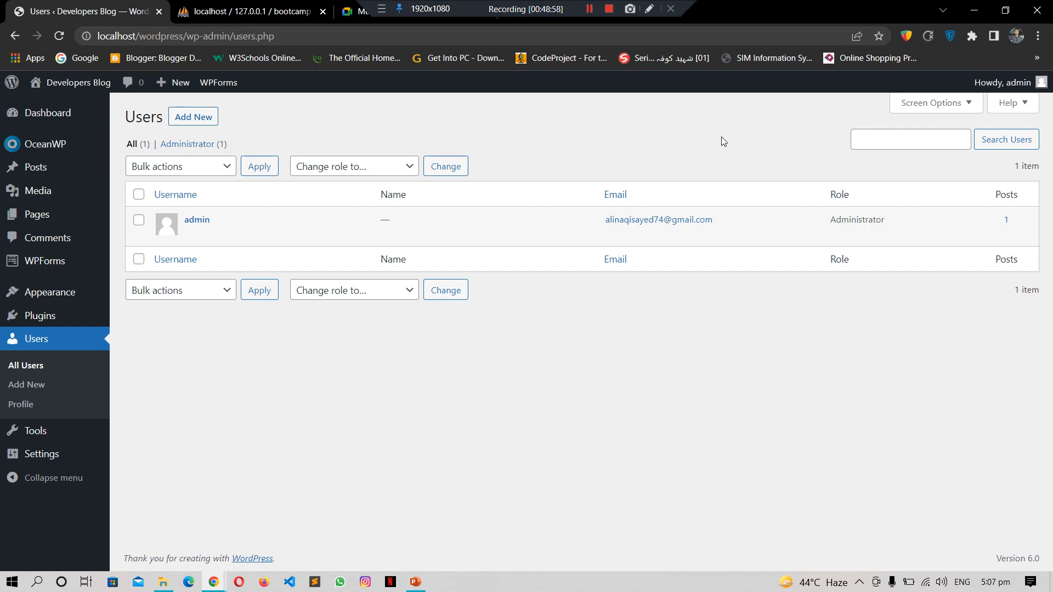
{"action": "left_click", "coordinate": [193, 120]}
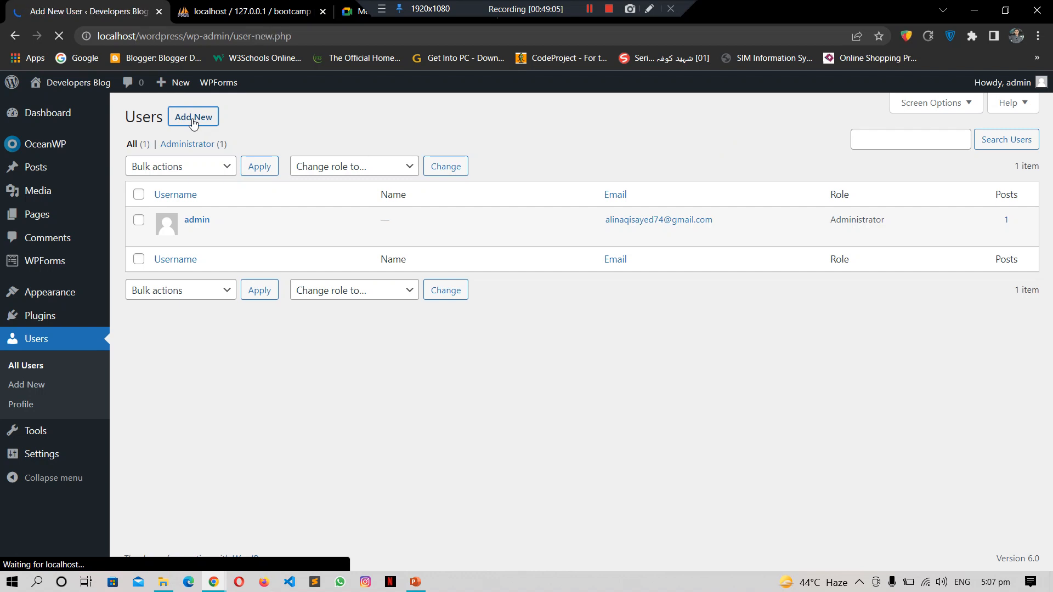
Step: Enter 'test user' as the new account's username
{"action": "left_click", "coordinate": [410, 181]}
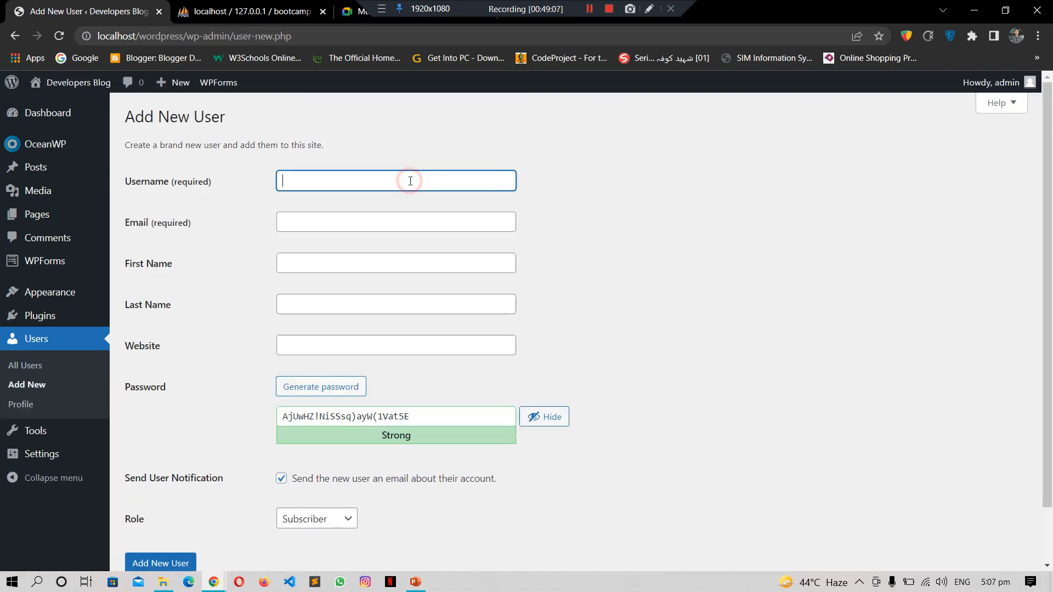
{"action": "type", "text": "test user"}
Step: Fill in the new user's e-mail address and first name test, then create the account
{"action": "key", "text": "Tab"}
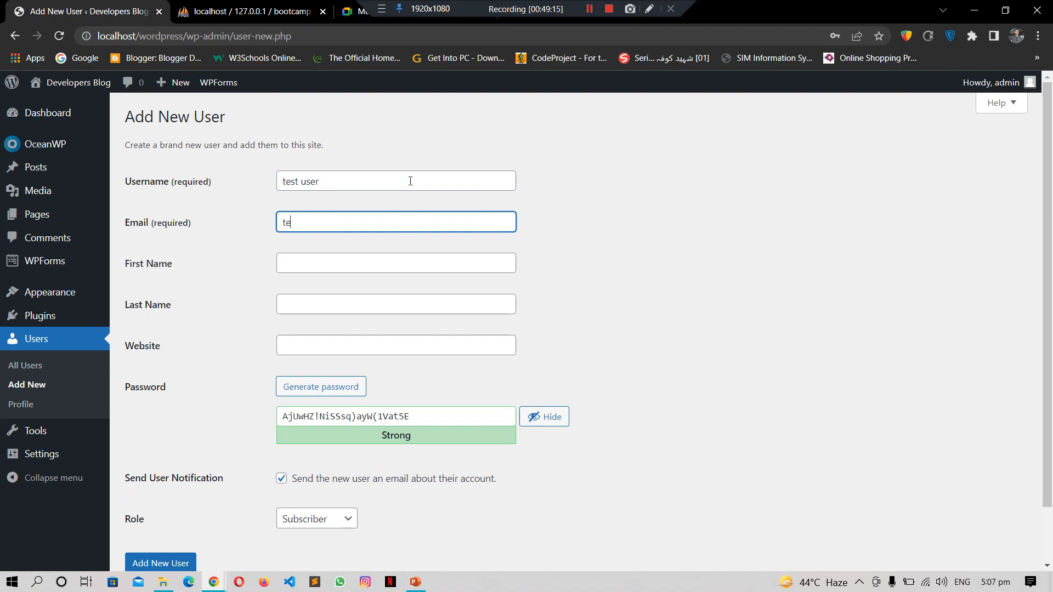
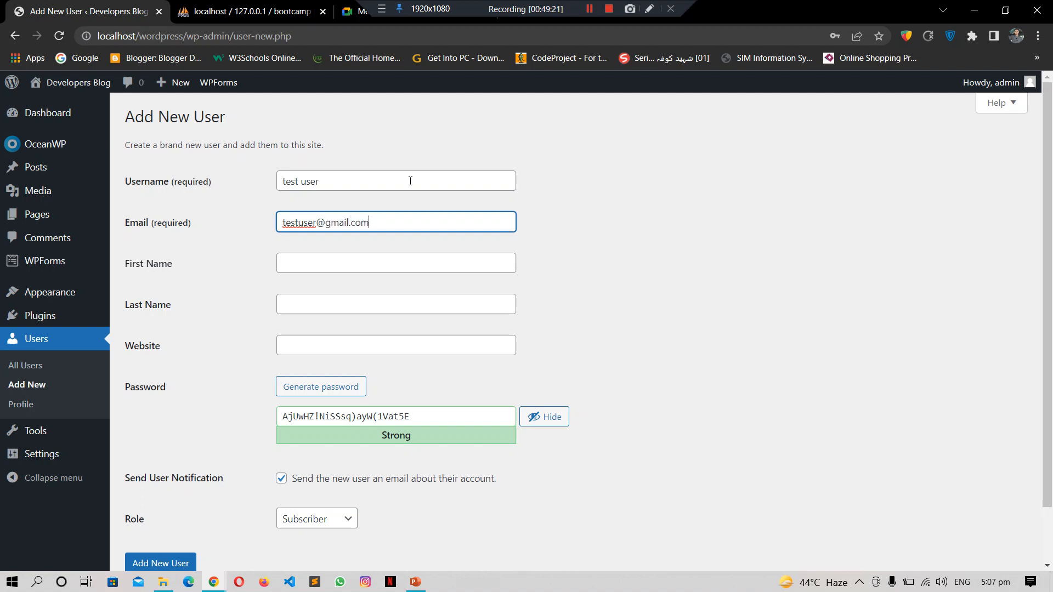
{"action": "key", "text": "Tab"}
{"action": "type", "text": "test"}
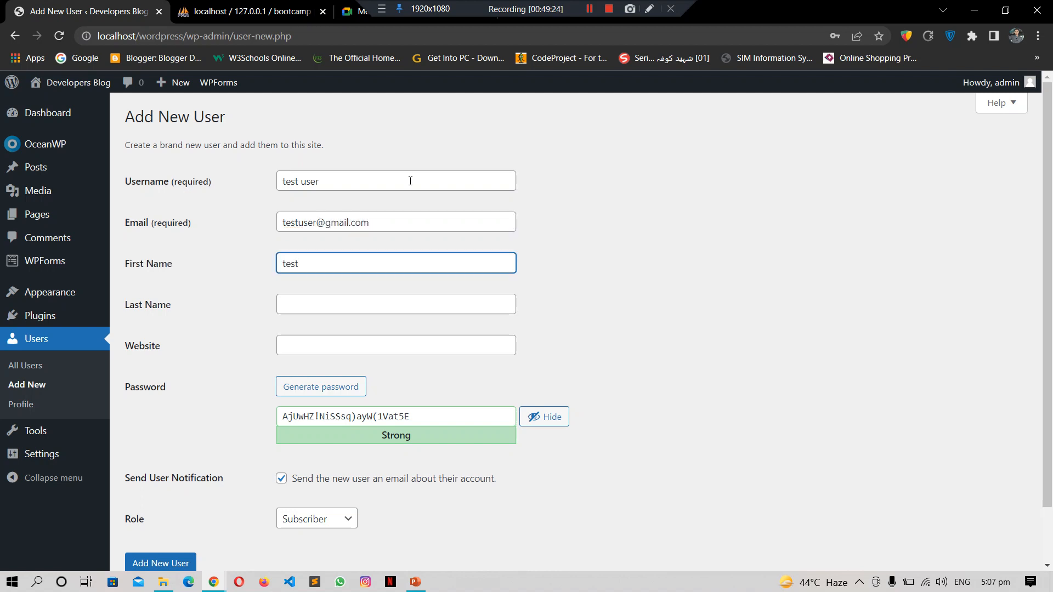
{"action": "key", "text": "Return"}
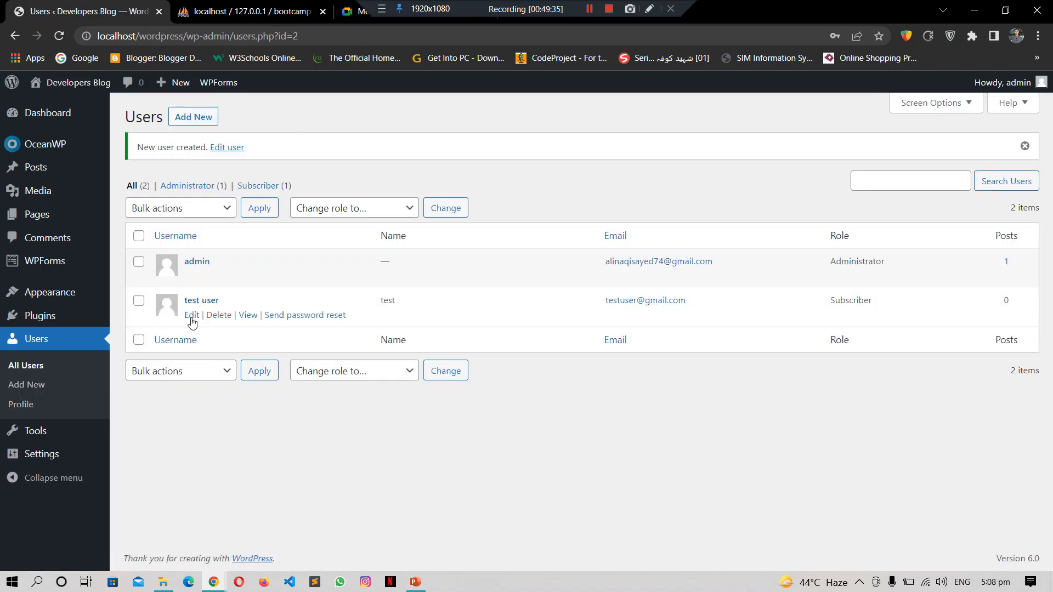
Step: Open test user's profile for editing and change the role to Editor
{"action": "left_click", "coordinate": [192, 315]}
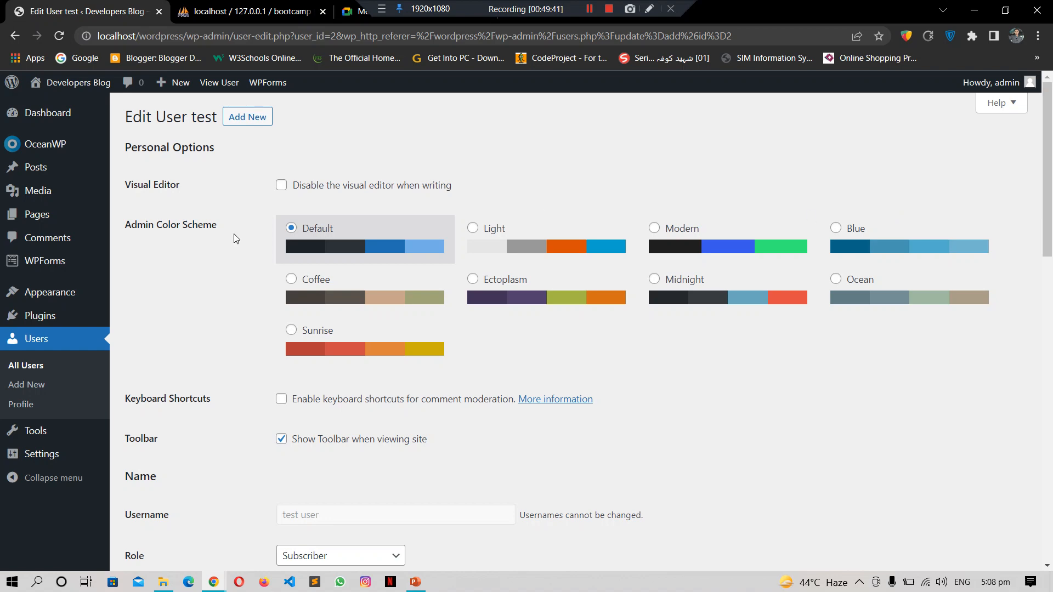
{"action": "mouse_move", "coordinate": [1051, 157]}
{"action": "left_mouse_down"}
{"action": "mouse_move", "coordinate": [1052, 197]}
{"action": "mouse_move", "coordinate": [1051, 158]}
{"action": "left_mouse_up"}
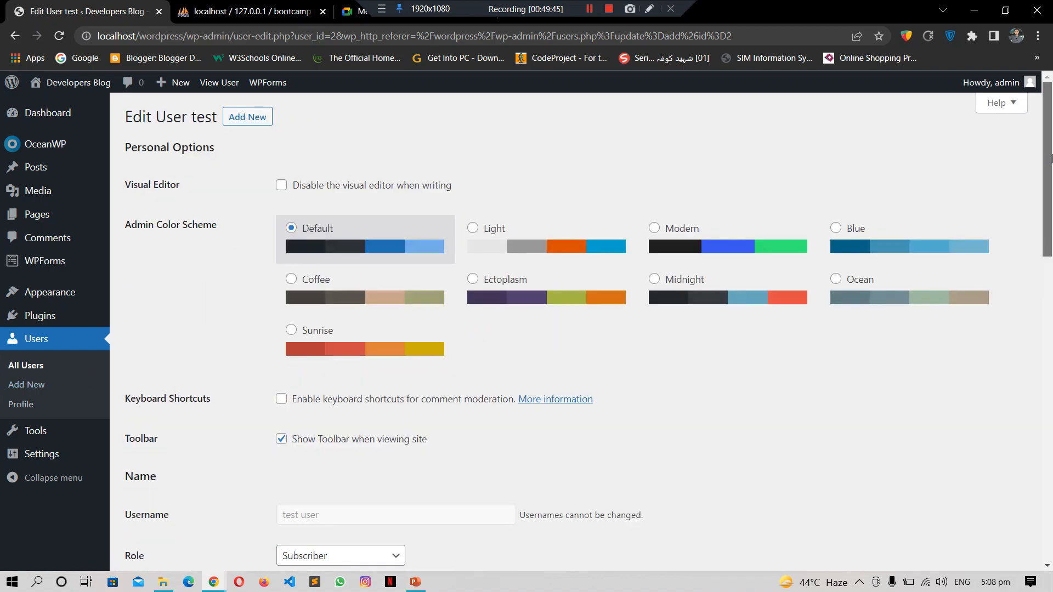
{"action": "left_click_drag", "start_coordinate": [1051, 230], "coordinate": [1051, 280]}
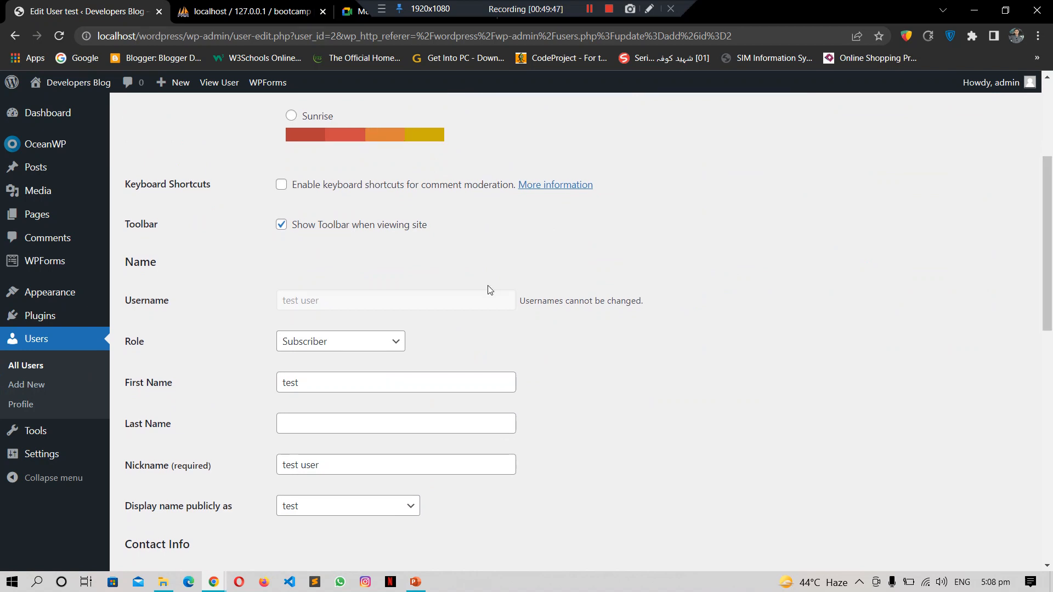
{"action": "scroll", "coordinate": [1051, 288], "scroll_direction": "down", "scroll_amount": 1}
{"action": "scroll", "coordinate": [1051, 288], "scroll_direction": "down", "scroll_amount": 1}
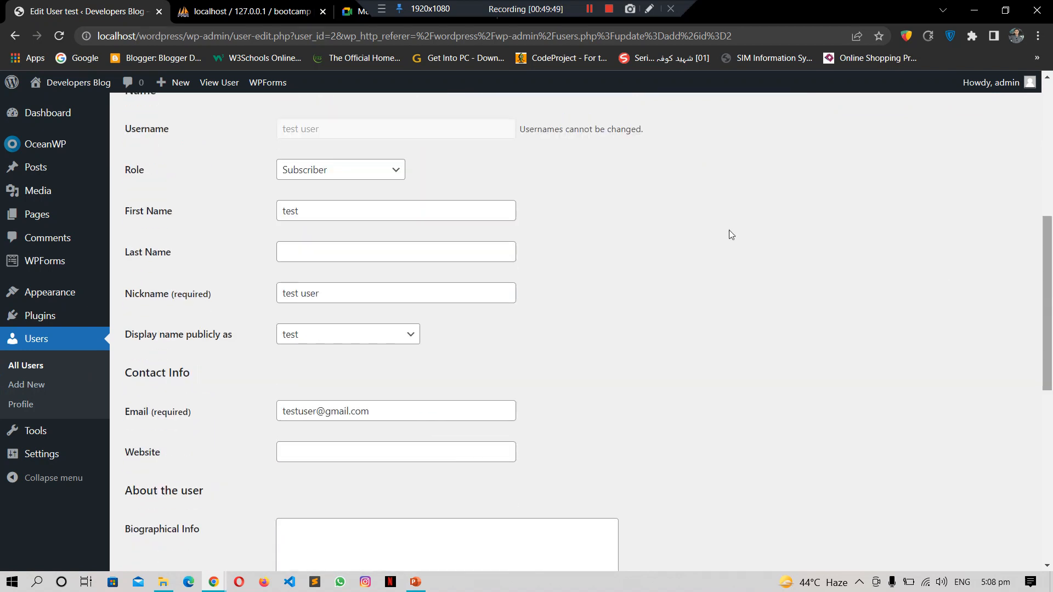
{"action": "left_click", "coordinate": [364, 170]}
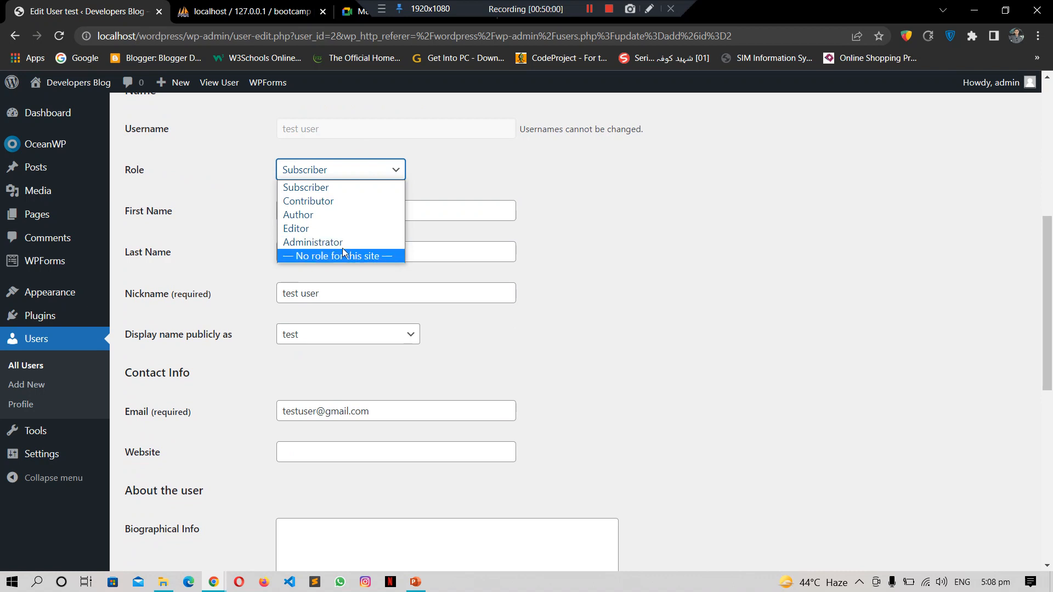
{"action": "left_click", "coordinate": [307, 228]}
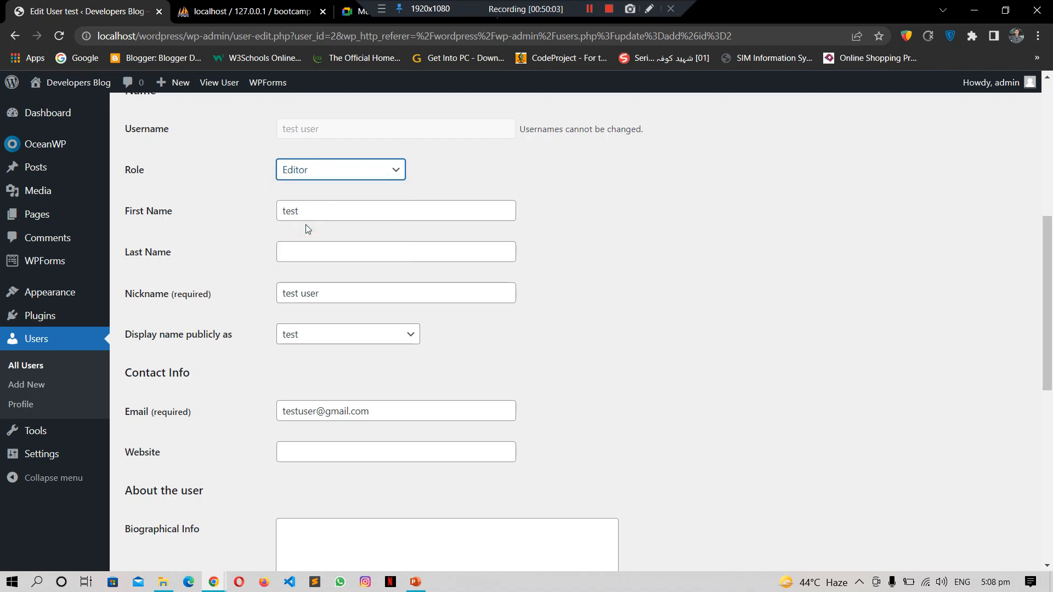
Step: Fill in the last name as 'user'
{"action": "left_click", "coordinate": [381, 251]}
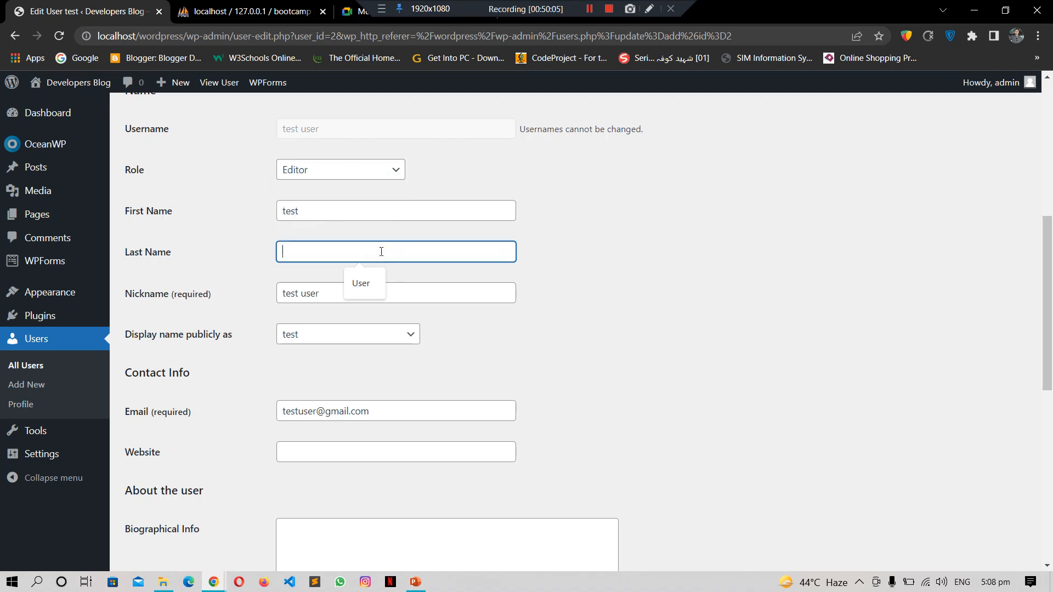
{"action": "type", "text": "user"}
{"action": "left_click", "coordinate": [539, 357]}
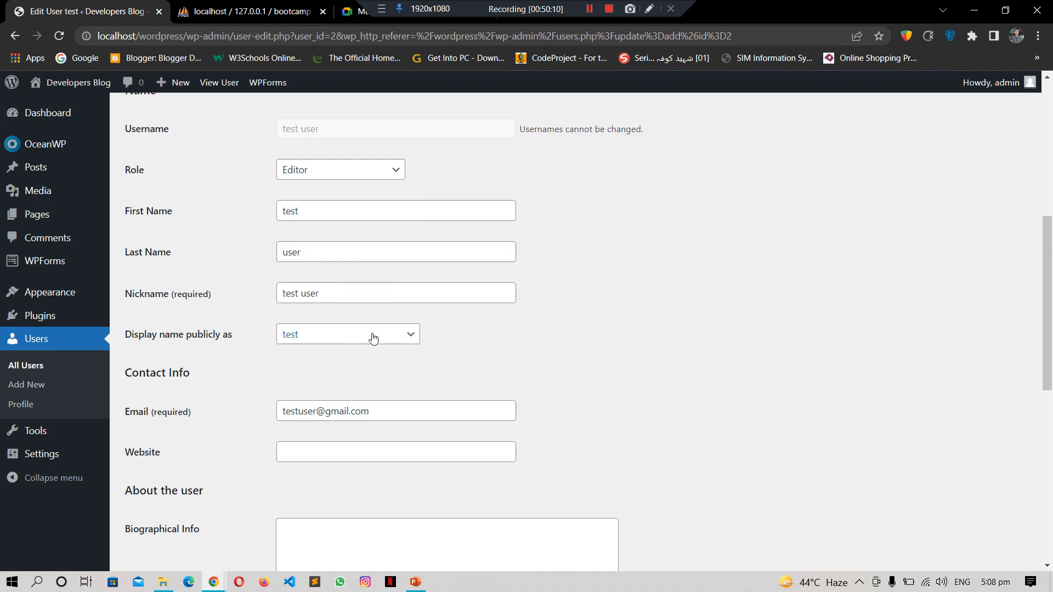
{"action": "left_click", "coordinate": [1048, 327]}
Step: Replace the generated password with a new short password for test user
{"action": "scroll", "coordinate": [309, 311], "scroll_direction": "down", "scroll_amount": 2}
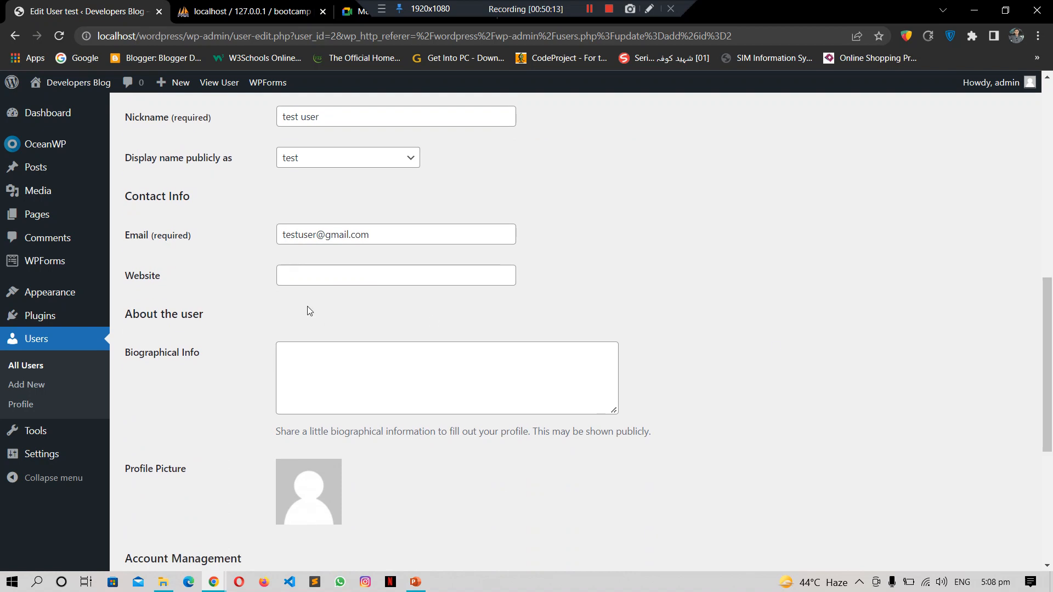
{"action": "left_click_drag", "start_coordinate": [1049, 307], "coordinate": [1051, 503]}
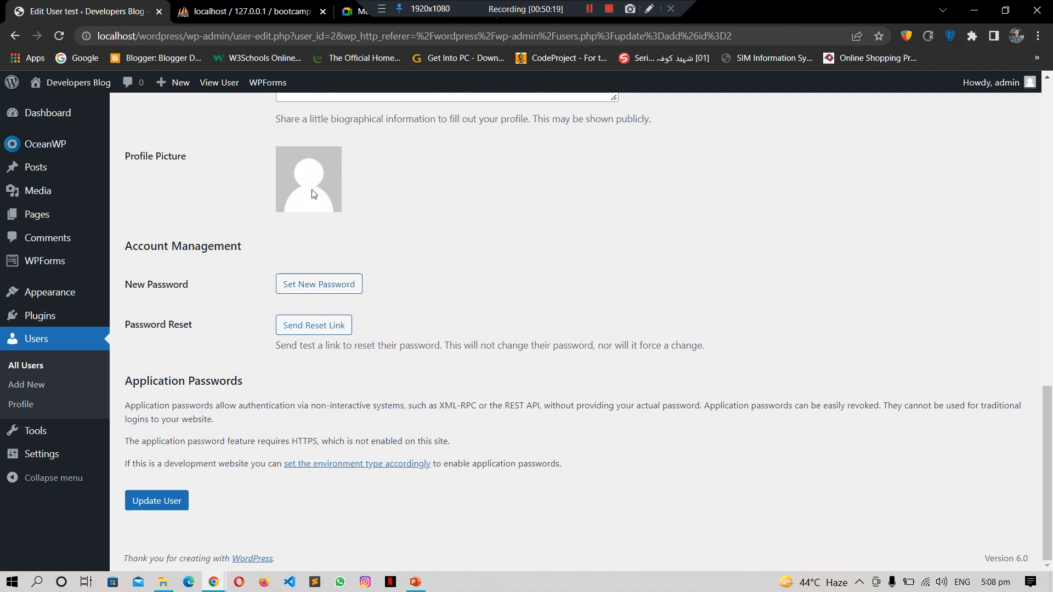
{"action": "left_click", "coordinate": [330, 285]}
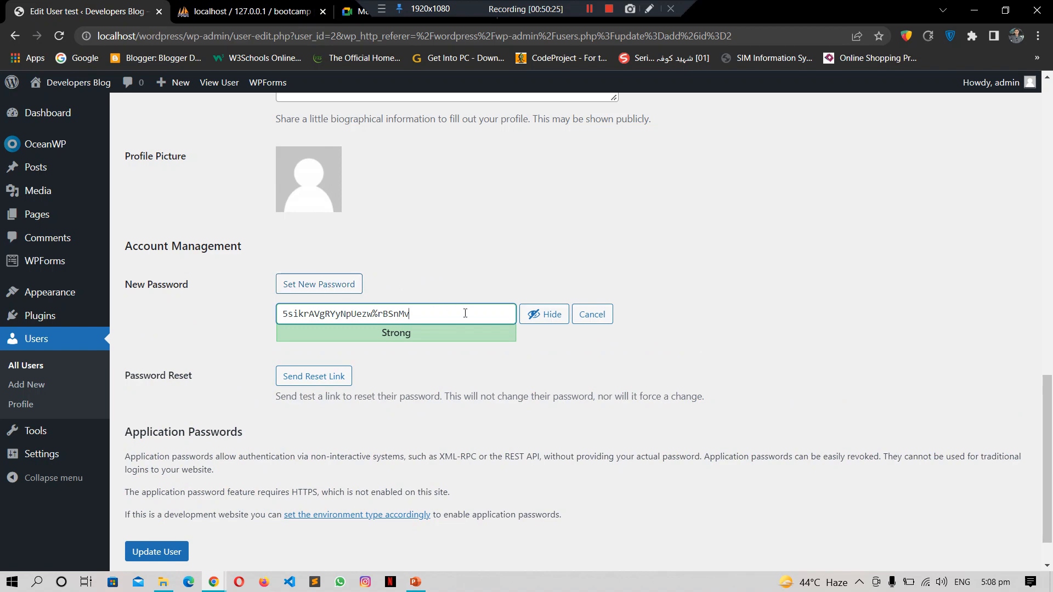
{"action": "key", "text": "BackSpace"}
{"action": "key", "text": "BackSpace"}
{"action": "key", "text": "BackSpace"}
{"action": "key", "text": "BackSpace"}
{"action": "key", "text": "BackSpace"}
{"action": "key", "text": "BackSpace"}
{"action": "key", "text": "BackSpace"}
{"action": "key", "text": "BackSpace"}
{"action": "key", "text": "BackSpace"}
{"action": "key", "text": "BackSpace"}
{"action": "key", "text": "BackSpace"}
{"action": "key", "text": "BackSpace"}
{"action": "key", "text": "BackSpace"}
{"action": "key", "text": "BackSpace"}
{"action": "key", "text": "BackSpace"}
{"action": "key", "text": "BackSpace"}
{"action": "key", "text": "BackSpace"}
{"action": "key", "text": "BackSpace"}
{"action": "key", "text": "BackSpace"}
{"action": "key", "text": "BackSpace"}
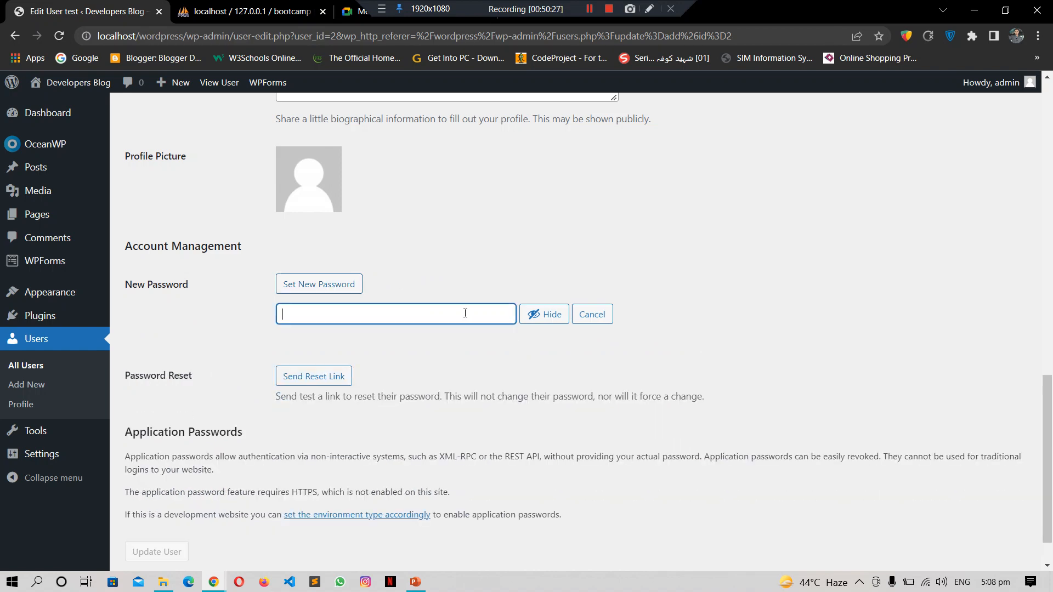
{"action": "type", "text": "test"}
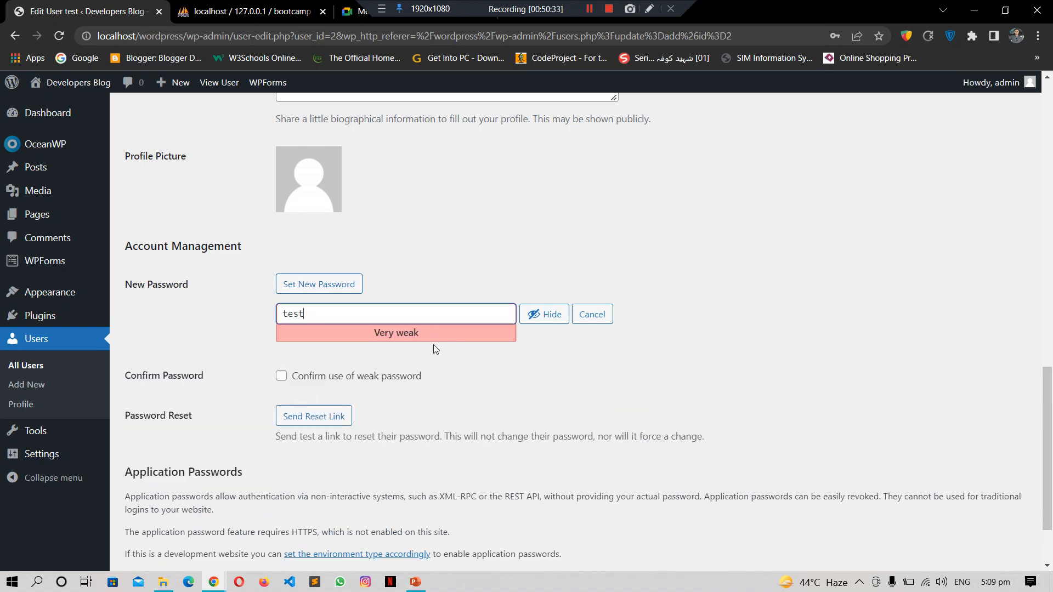
Step: Confirm use of the weak password, save with Update User, and return to All Users
{"action": "left_click", "coordinate": [283, 377]}
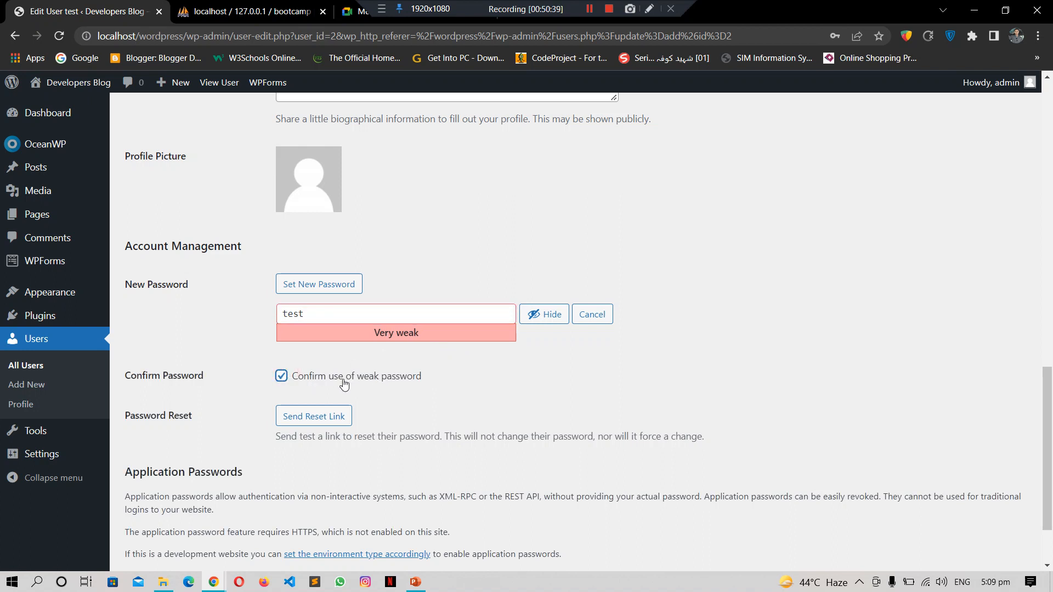
{"action": "scroll", "coordinate": [1048, 387], "scroll_direction": "down", "scroll_amount": 2}
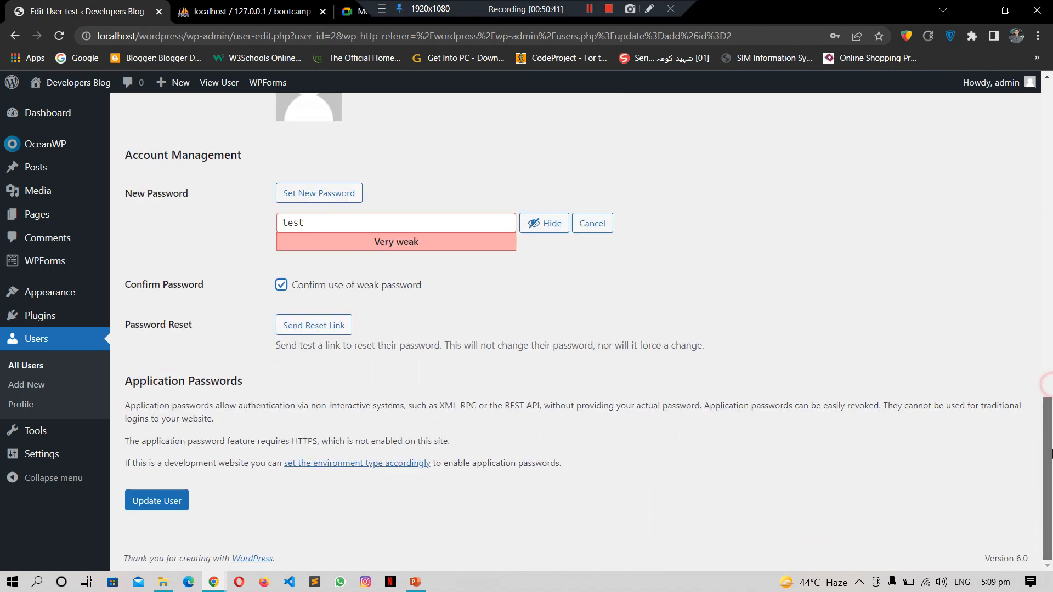
{"action": "left_click", "coordinate": [156, 502]}
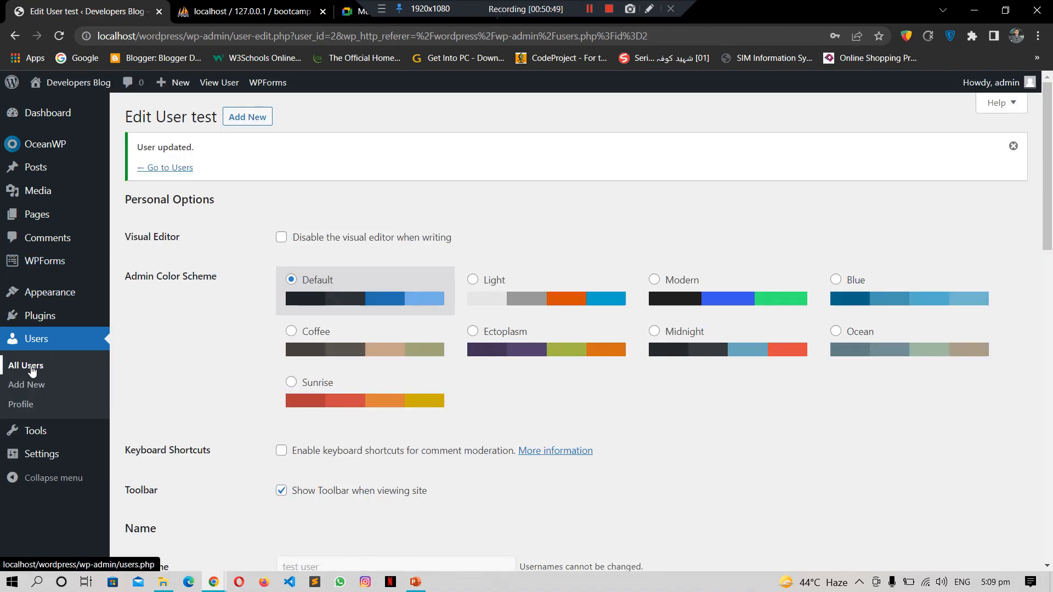
{"action": "left_click", "coordinate": [32, 370]}
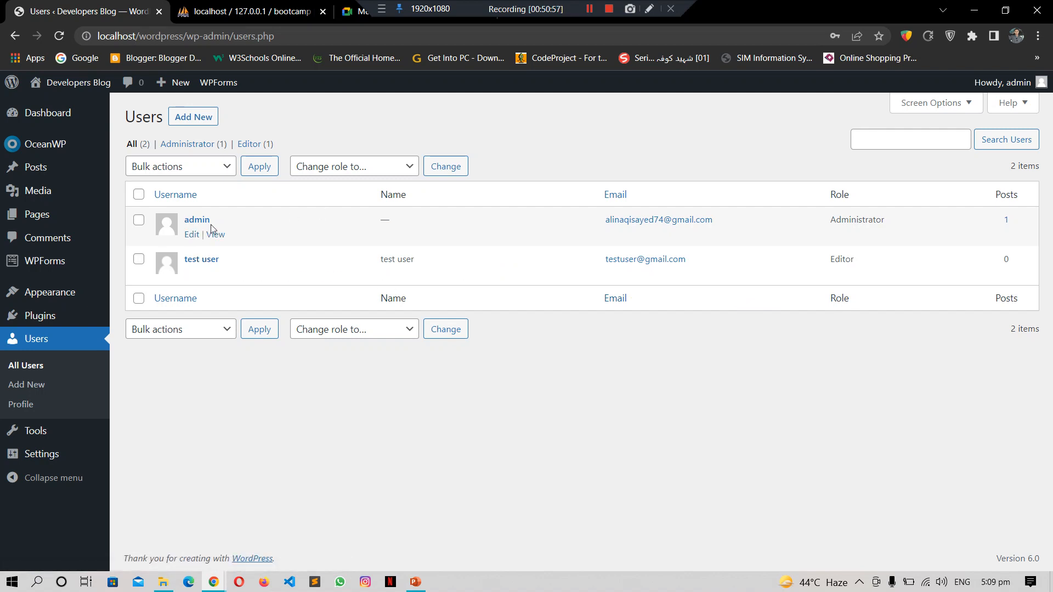
Step: Revisit test user's profile and the admin's own profile, then go to Tools
{"action": "left_click", "coordinate": [190, 274]}
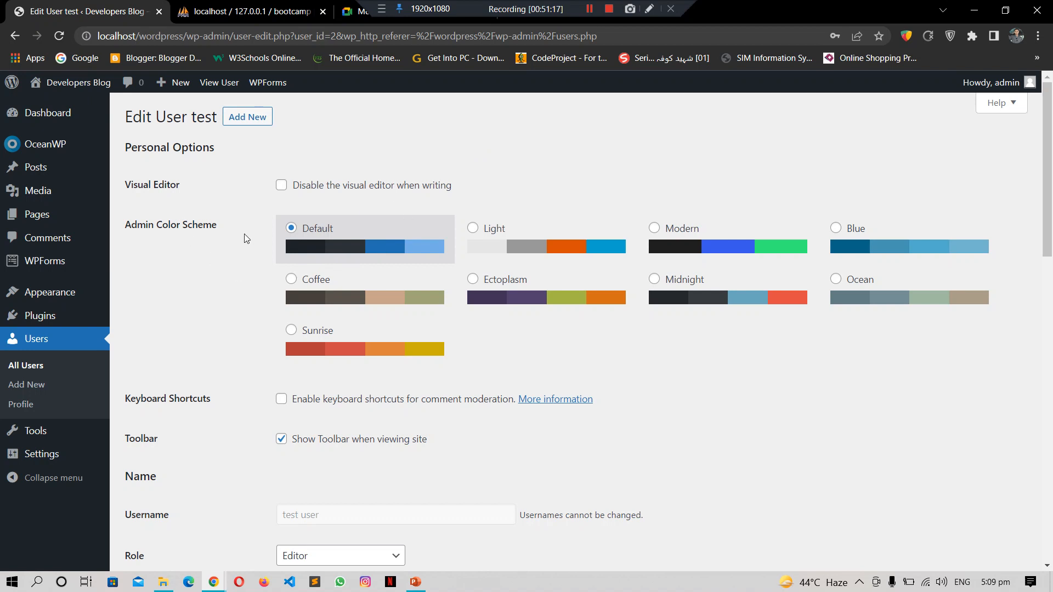
{"action": "left_click", "coordinate": [27, 365]}
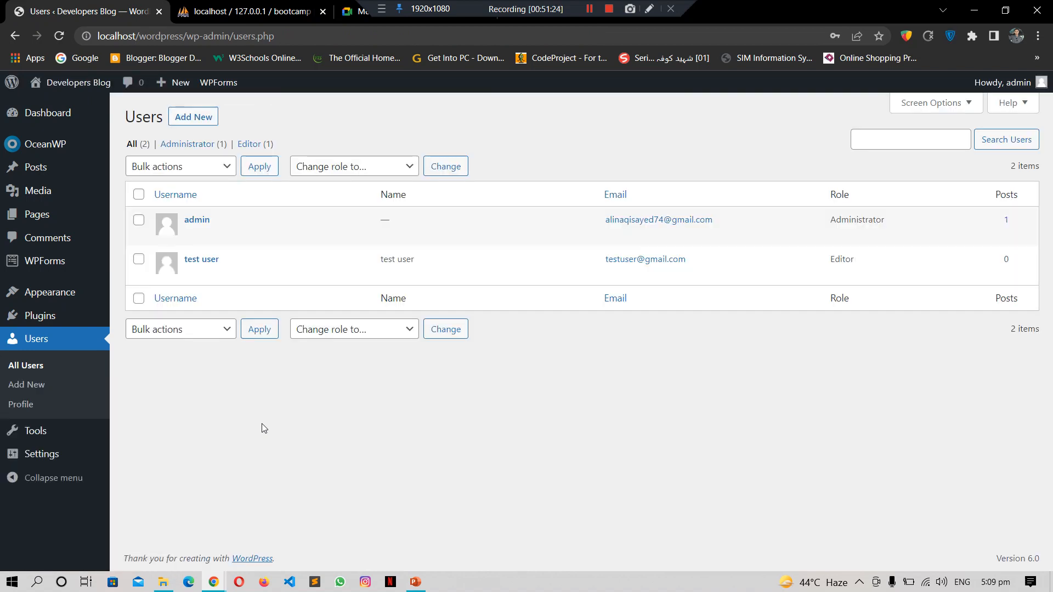
{"action": "left_click", "coordinate": [24, 409]}
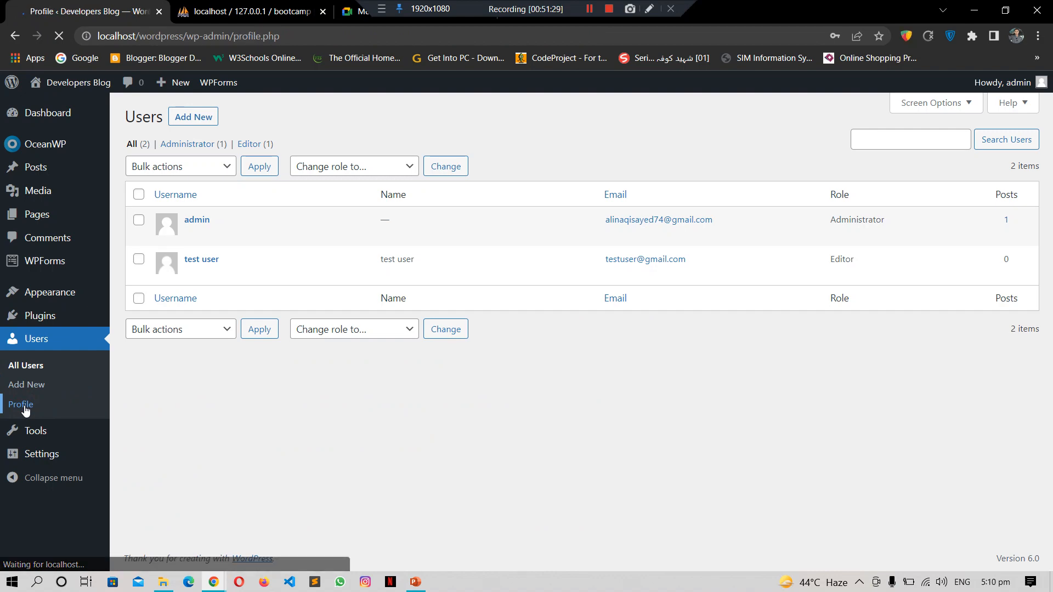
{"action": "left_click_drag", "start_coordinate": [1049, 195], "coordinate": [1050, 330]}
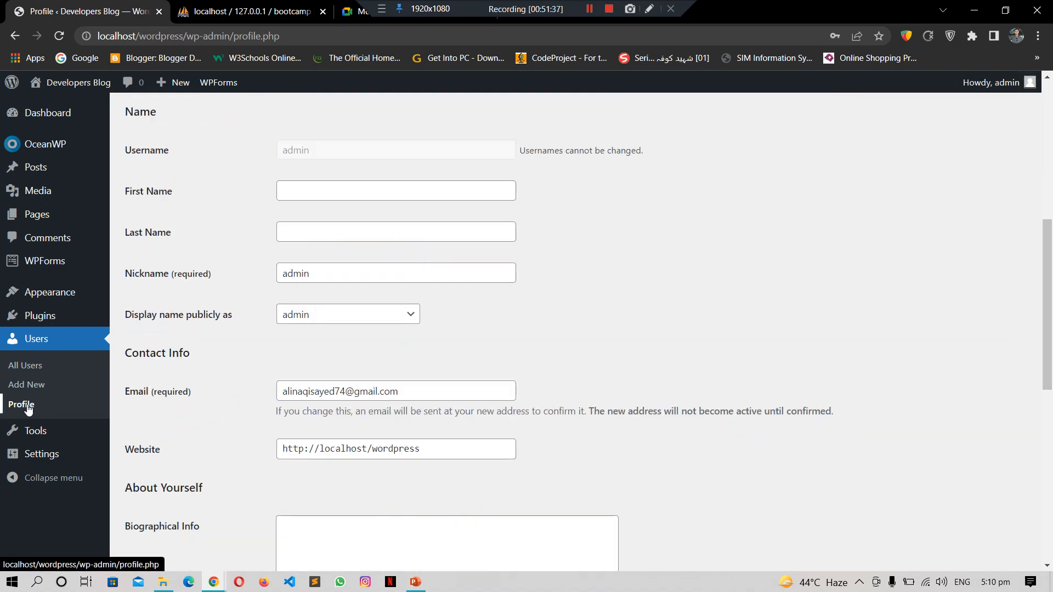
{"action": "scroll", "coordinate": [842, 271], "scroll_direction": "down", "scroll_amount": 2}
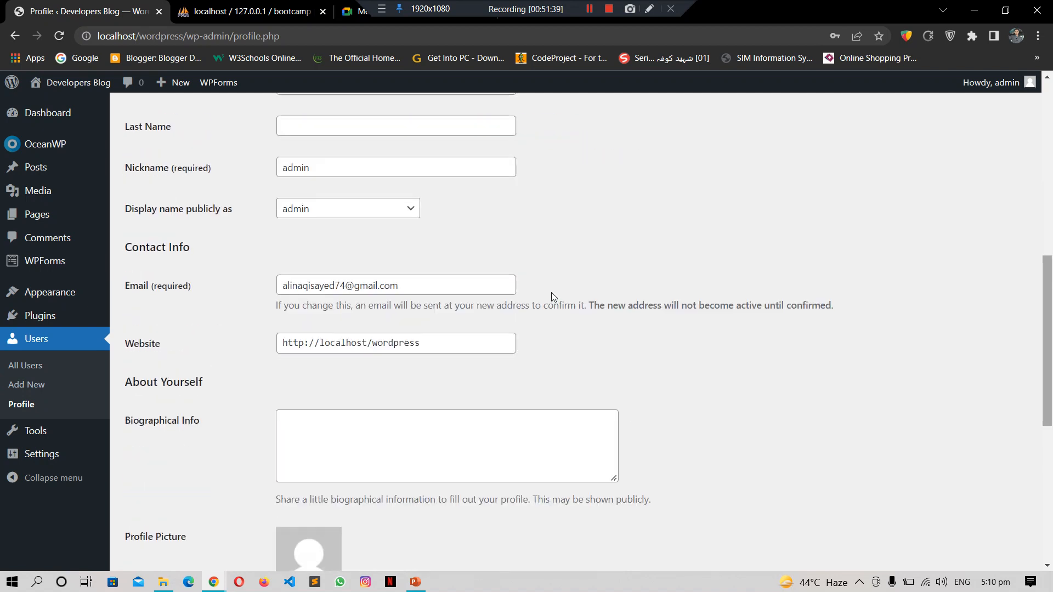
{"action": "left_click", "coordinate": [16, 431]}
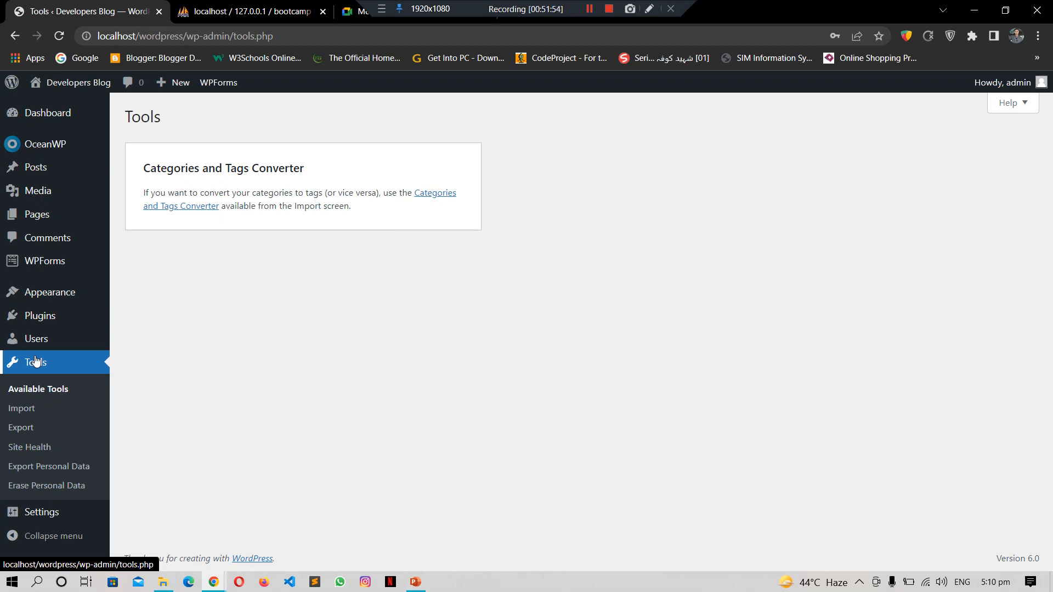
Step: Browse the Tools > Import and Tools > Export pages, then open Site Health
{"action": "left_click", "coordinate": [21, 411]}
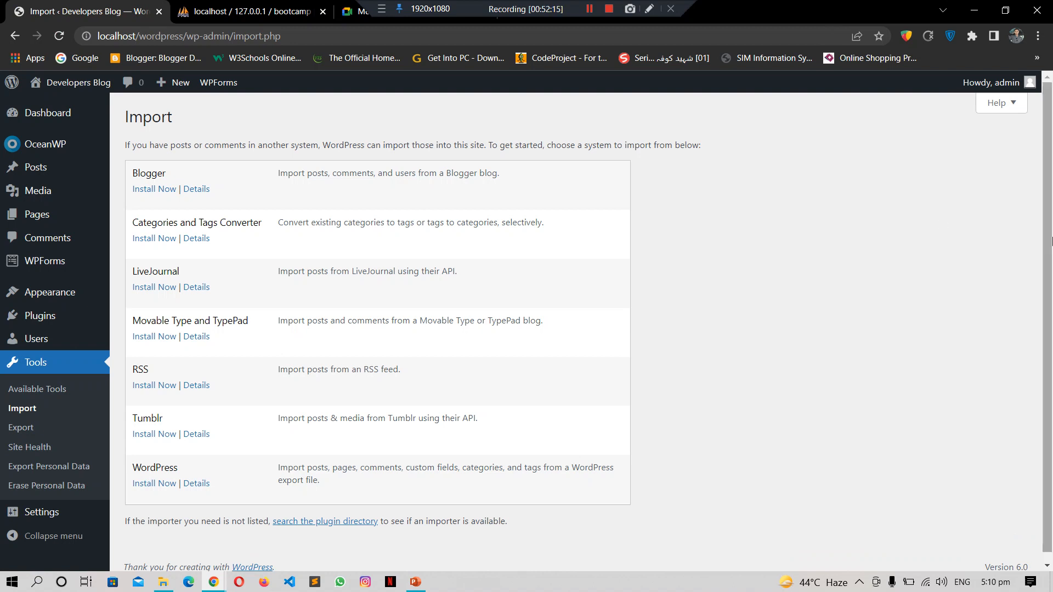
{"action": "scroll", "coordinate": [1050, 239], "scroll_direction": "down", "scroll_amount": 1}
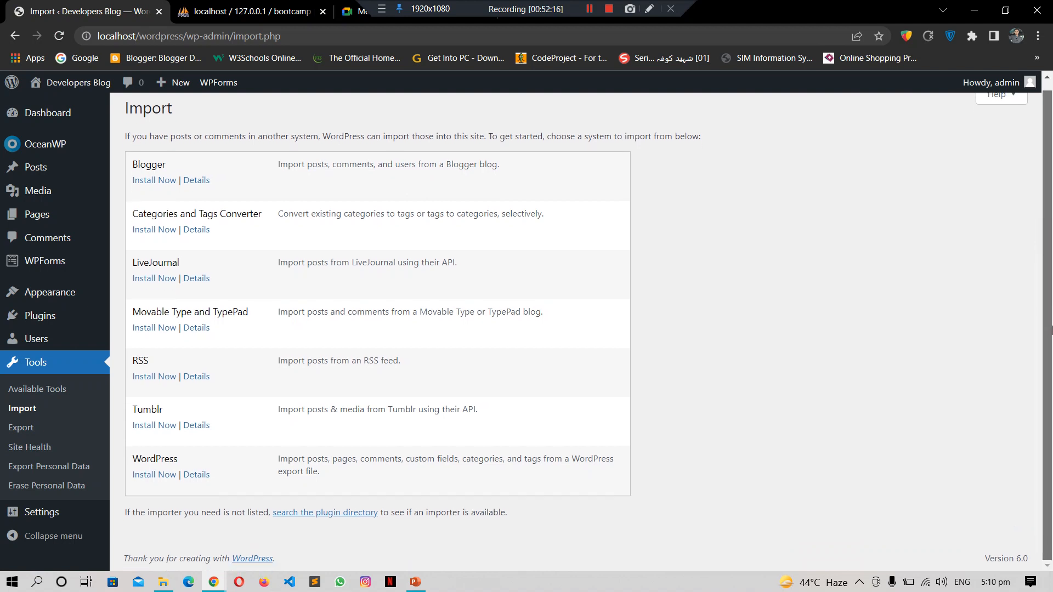
{"action": "left_click", "coordinate": [17, 427]}
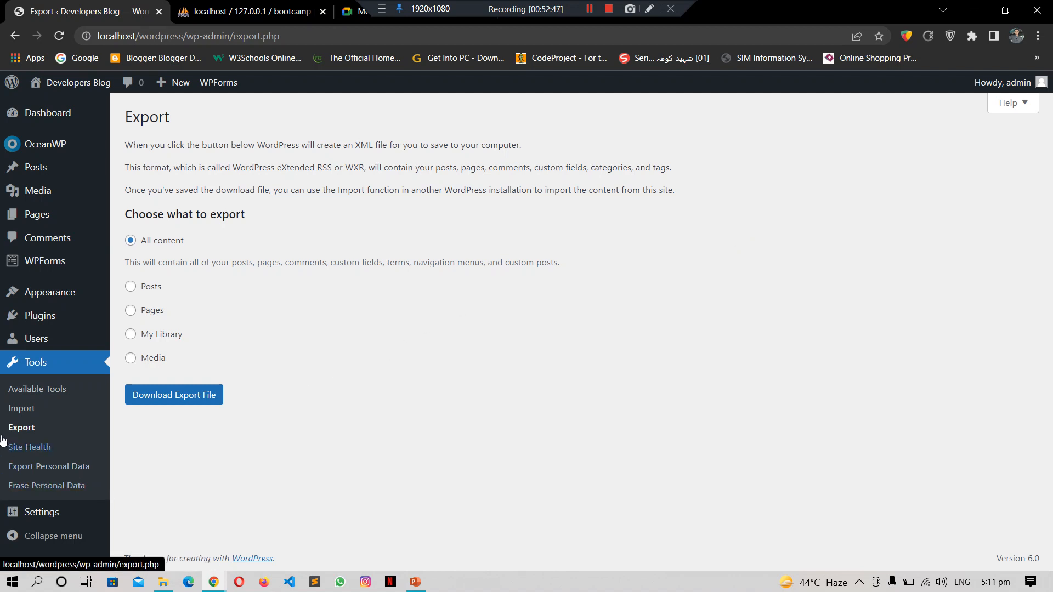
{"action": "left_click", "coordinate": [27, 447]}
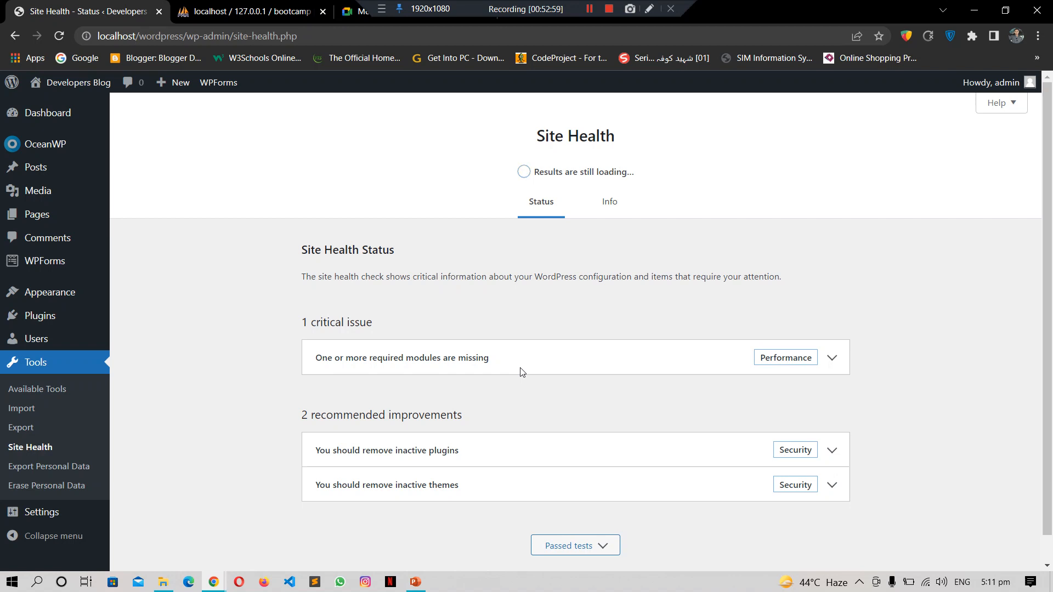
Step: Scroll the Site Health page while its checks finish loading
{"action": "left_click_drag", "start_coordinate": [1052, 173], "coordinate": [1051, 245]}
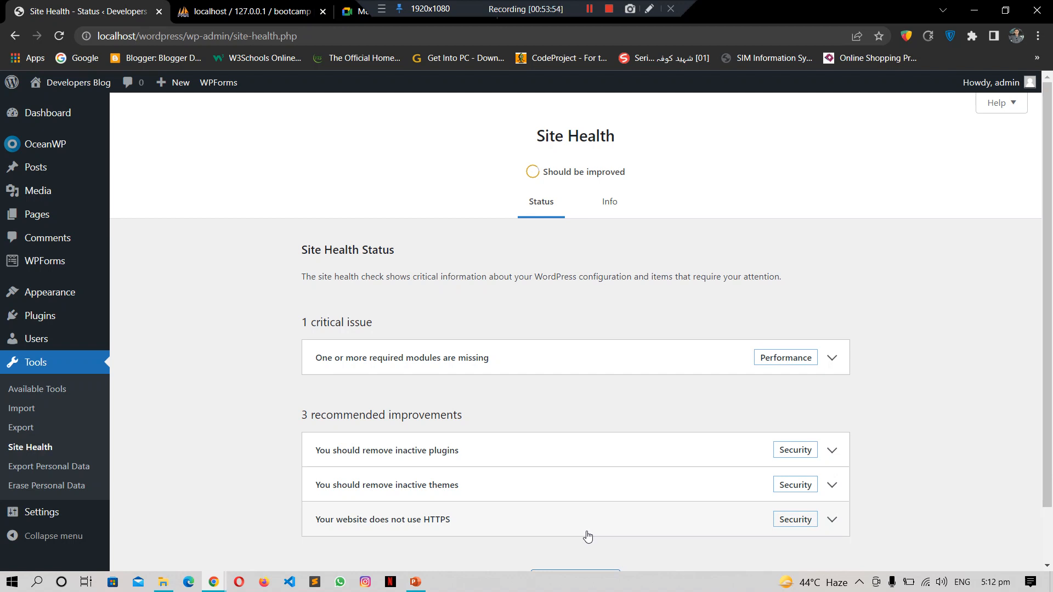
Step: View the public Developers Blog front page in a new tab, then return and open General Settings
{"action": "mouse_move", "coordinate": [63, 88]}
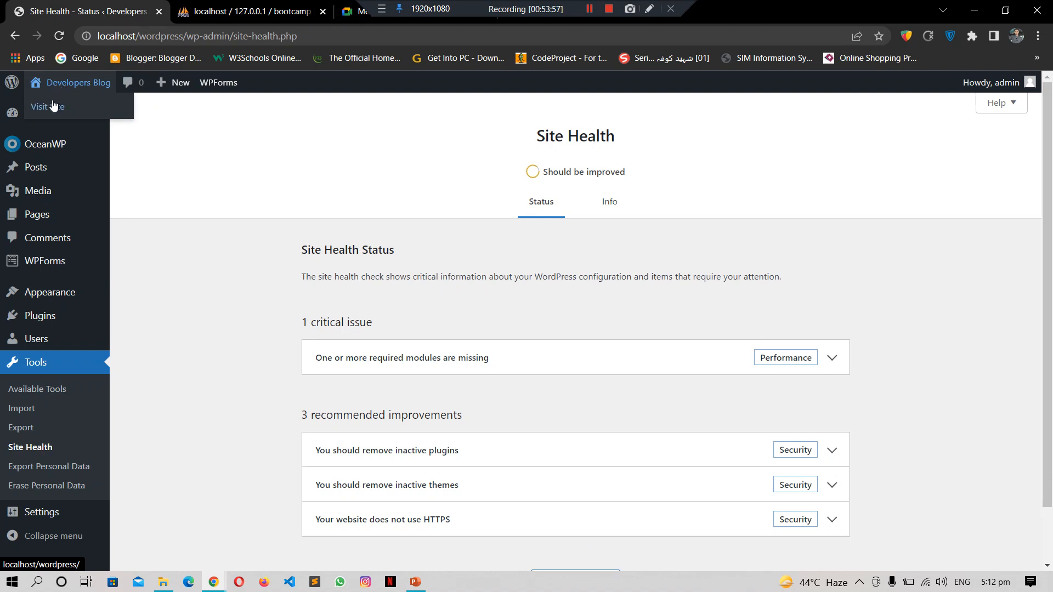
{"action": "middle_click", "coordinate": [52, 106]}
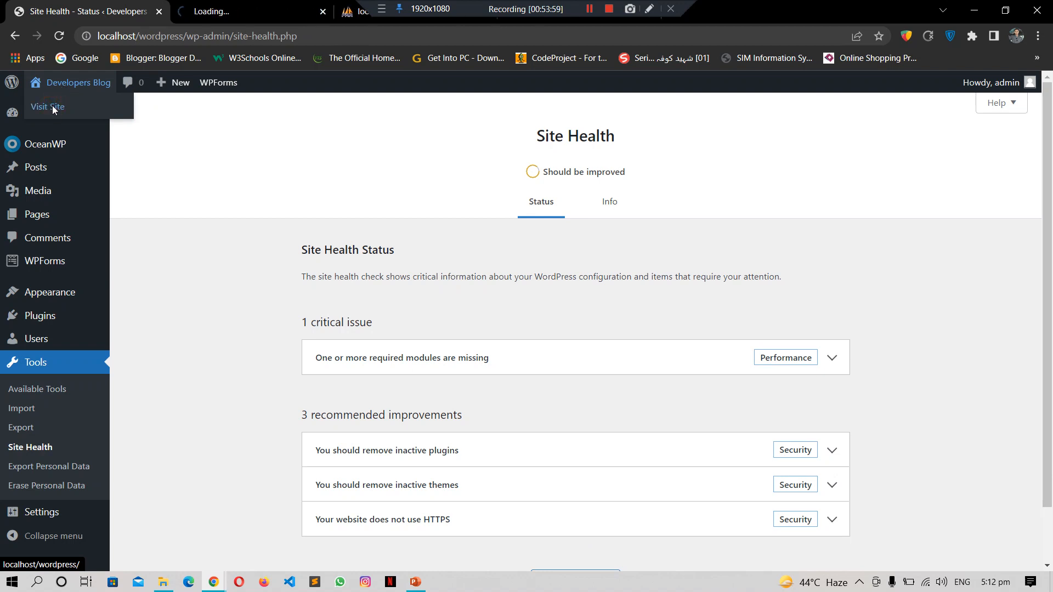
{"action": "left_click", "coordinate": [187, 12]}
{"action": "left_click", "coordinate": [106, 35]}
{"action": "left_click_drag", "start_coordinate": [106, 35], "coordinate": [211, 35]}
{"action": "left_click", "coordinate": [844, 2]}
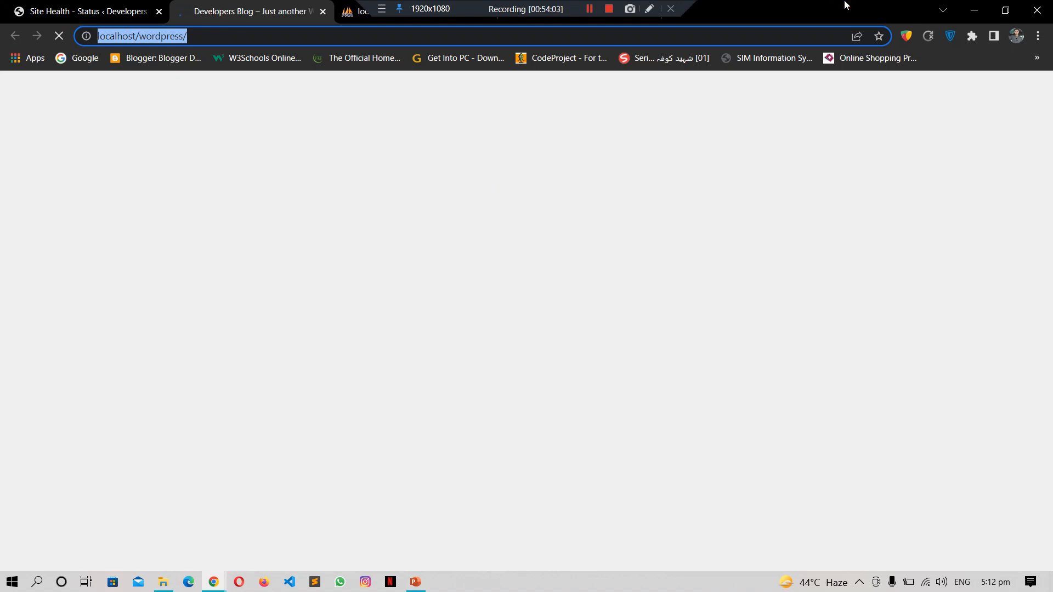
{"action": "left_click", "coordinate": [793, 32]}
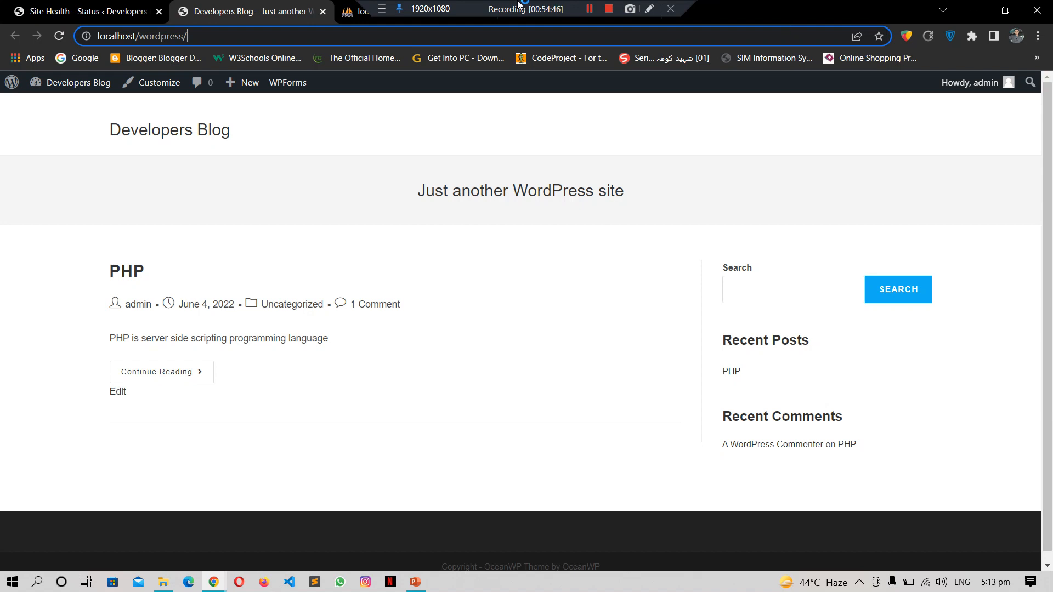
{"action": "left_click", "coordinate": [115, 5]}
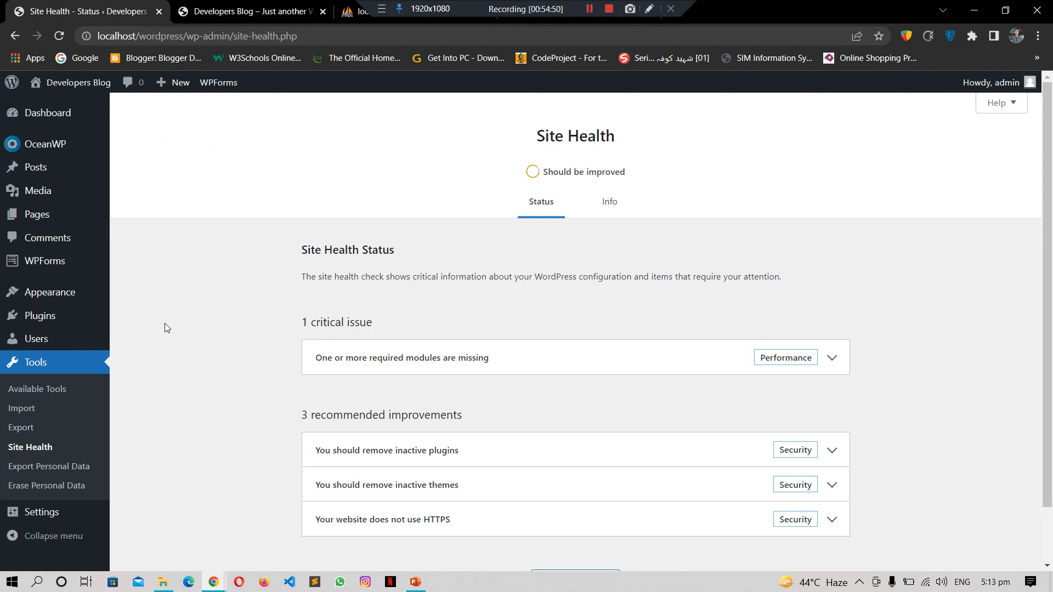
{"action": "left_click", "coordinate": [44, 521]}
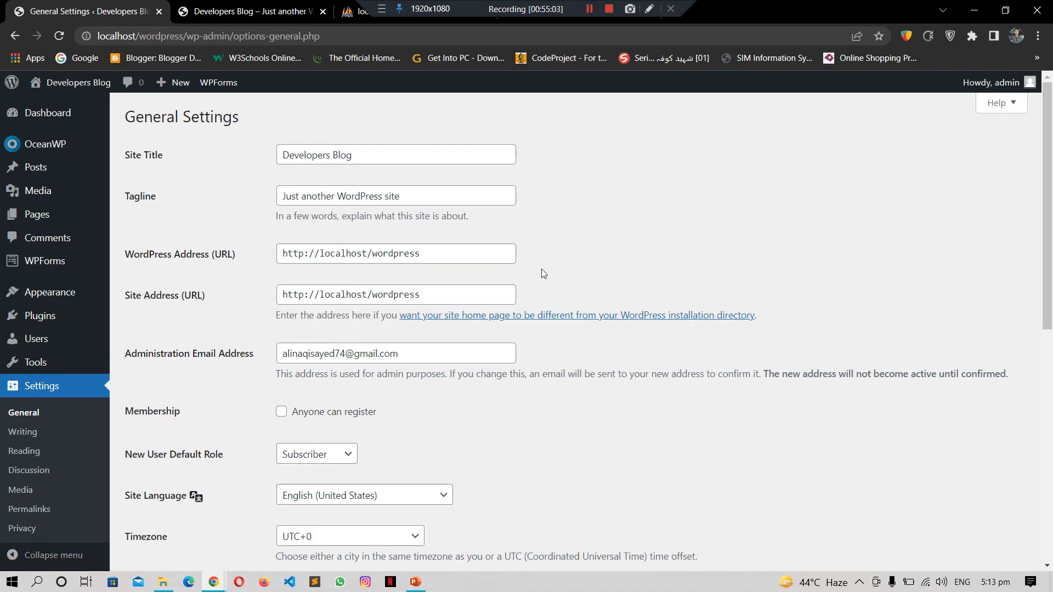
{"action": "left_click", "coordinate": [410, 154]}
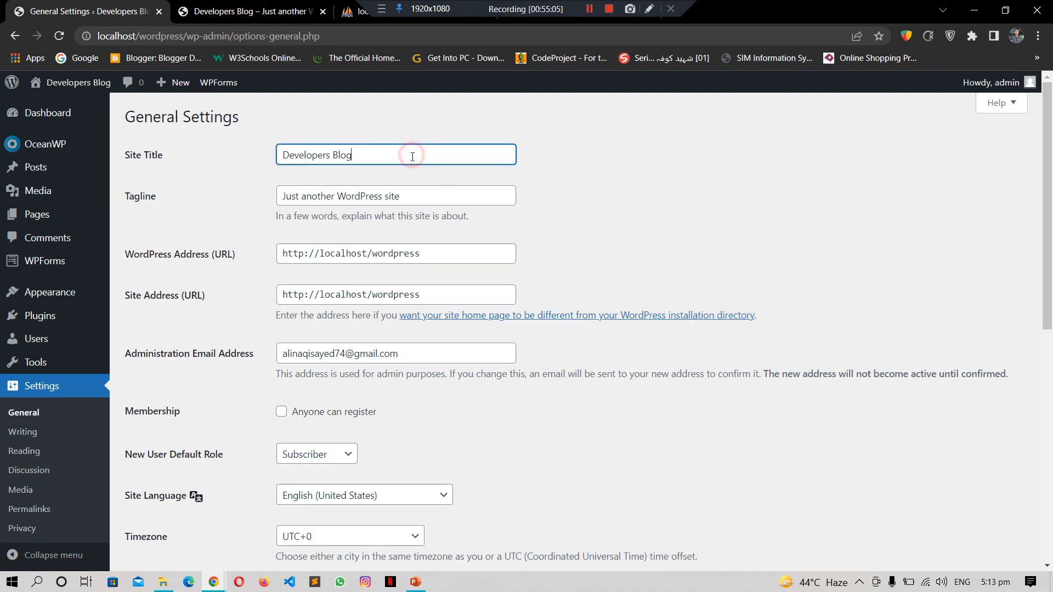
{"action": "left_click", "coordinate": [442, 200]}
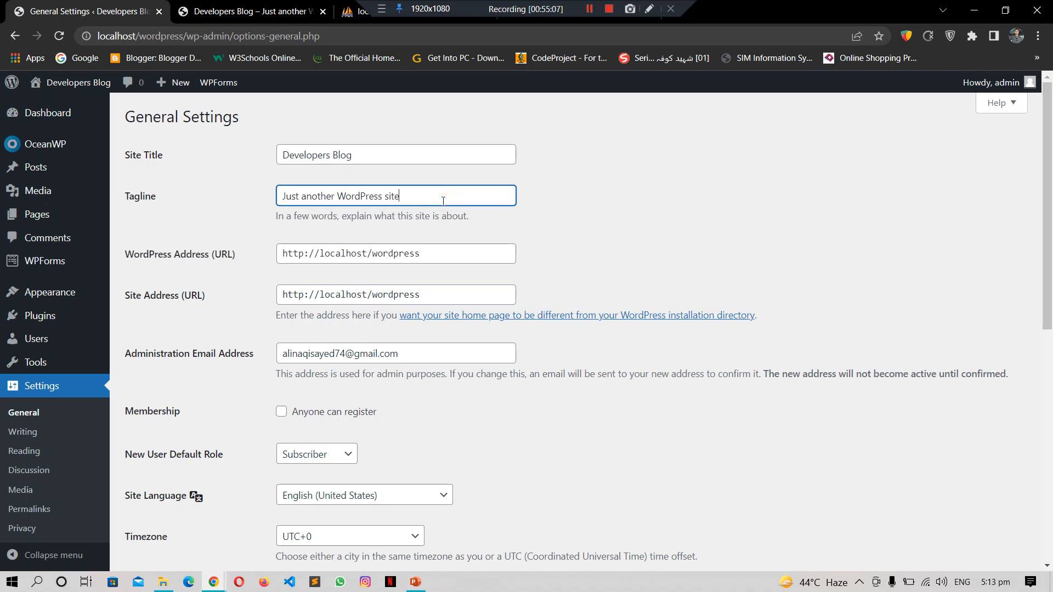
{"action": "left_click", "coordinate": [455, 253]}
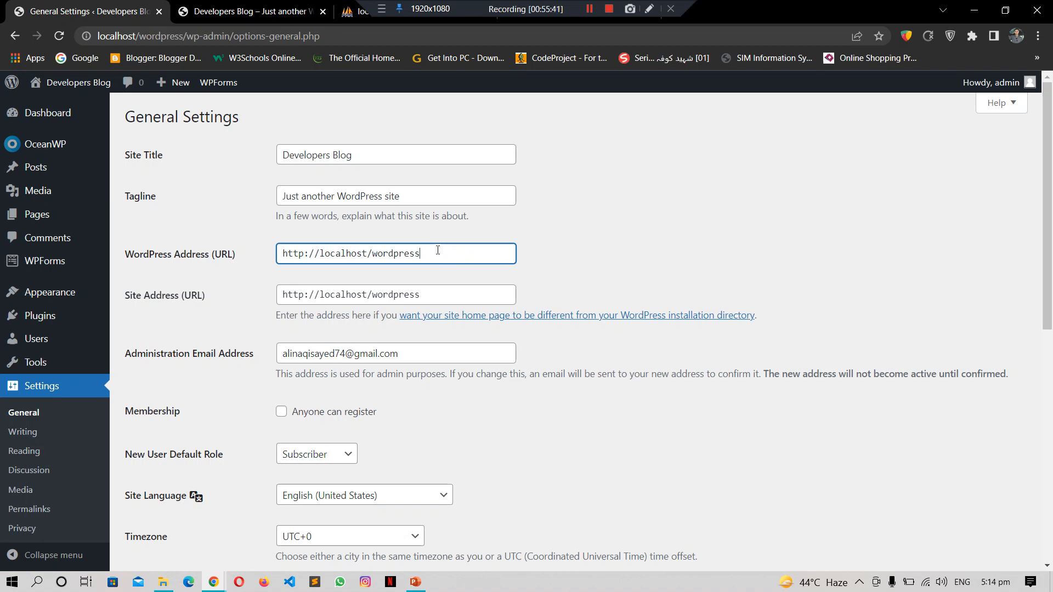
{"action": "left_click_drag", "start_coordinate": [283, 258], "coordinate": [461, 244]}
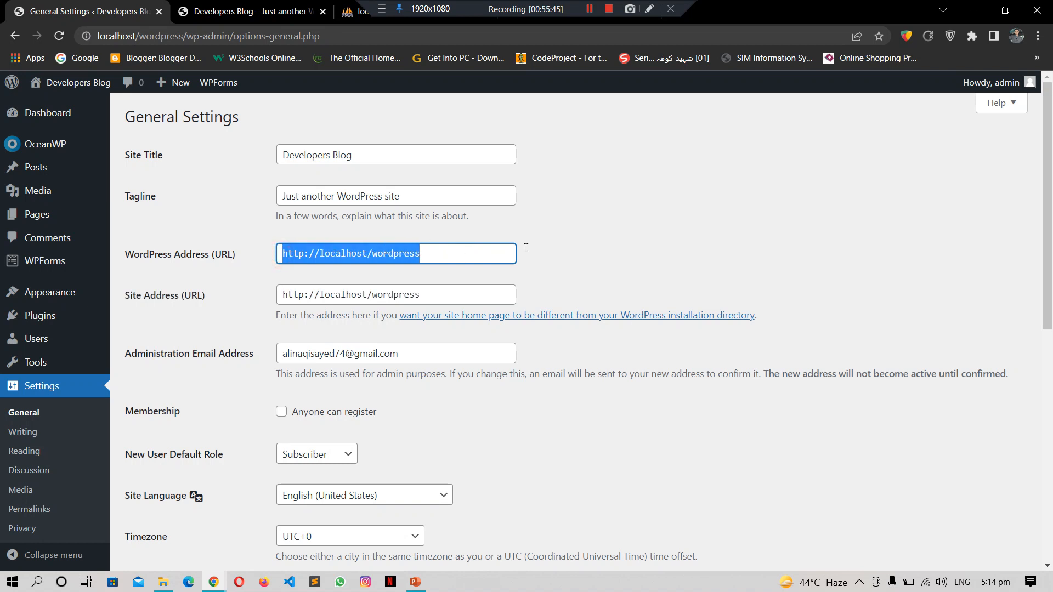
{"action": "left_click", "coordinate": [665, 226]}
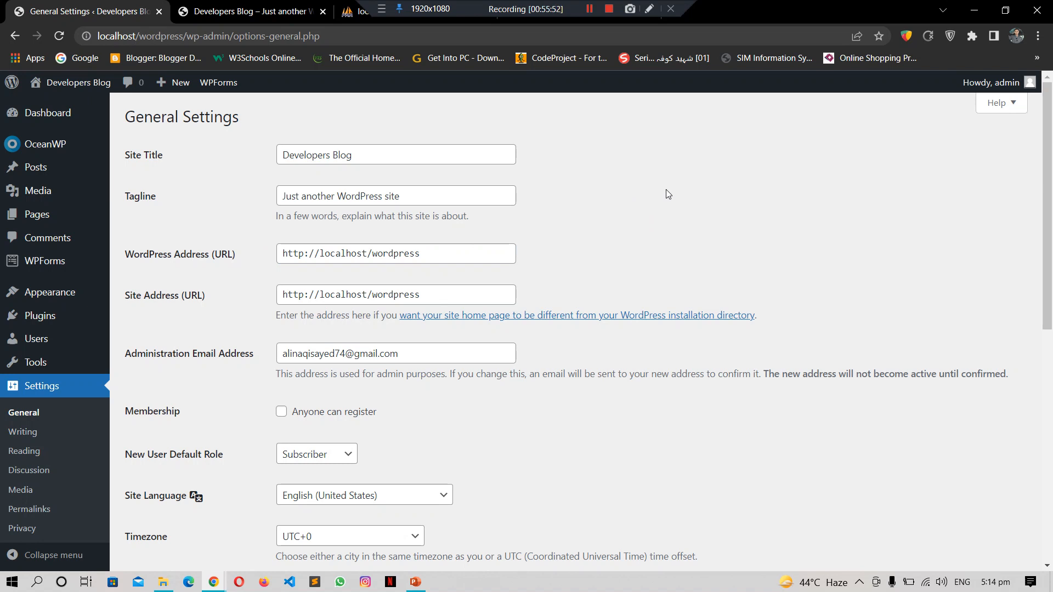
{"action": "scroll", "coordinate": [452, 300], "scroll_direction": "down", "scroll_amount": 4}
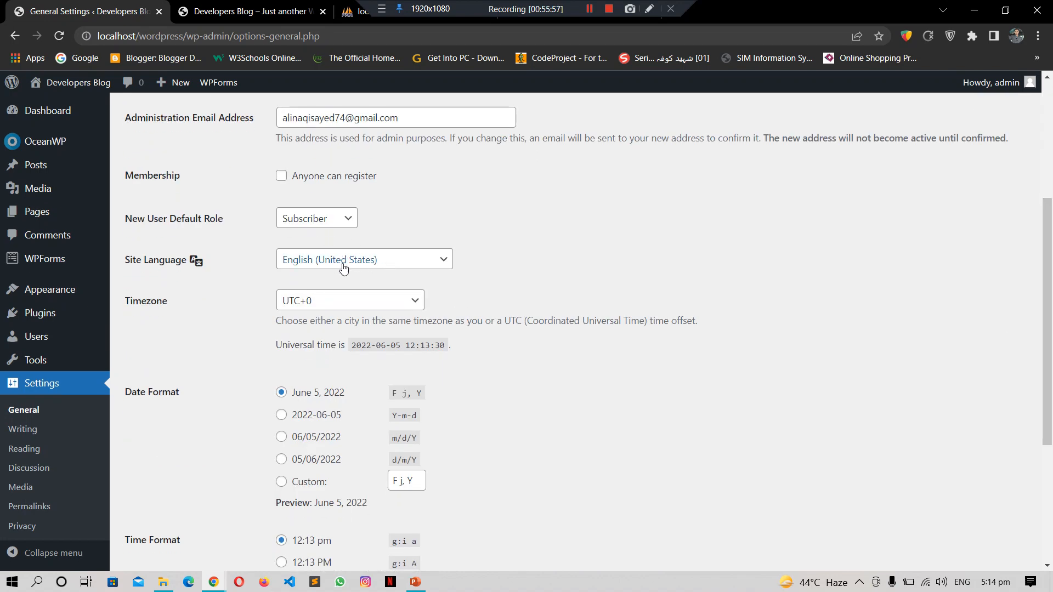
{"action": "left_click", "coordinate": [415, 299]}
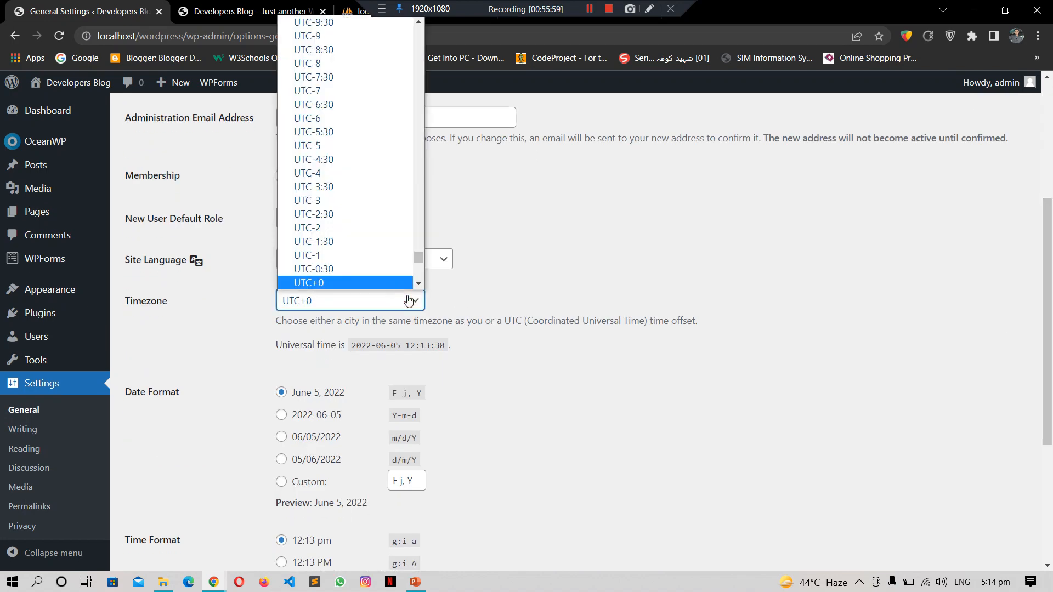
{"action": "left_click", "coordinate": [419, 283]}
{"action": "left_click_drag", "start_coordinate": [419, 256], "coordinate": [619, 240]}
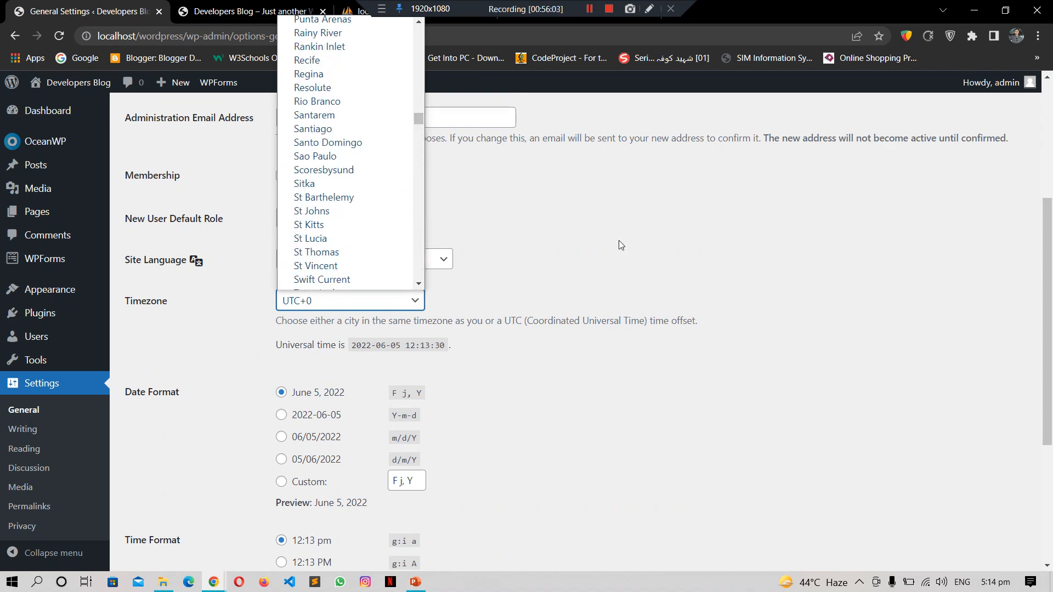
{"action": "left_click", "coordinate": [618, 240]}
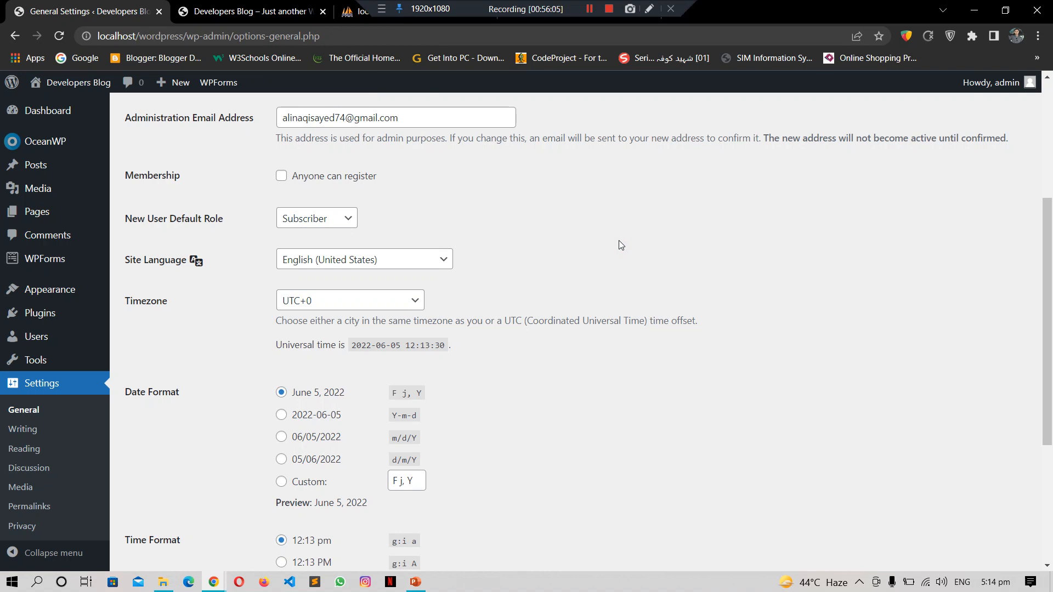
{"action": "left_click_drag", "start_coordinate": [1044, 242], "coordinate": [1049, 329]}
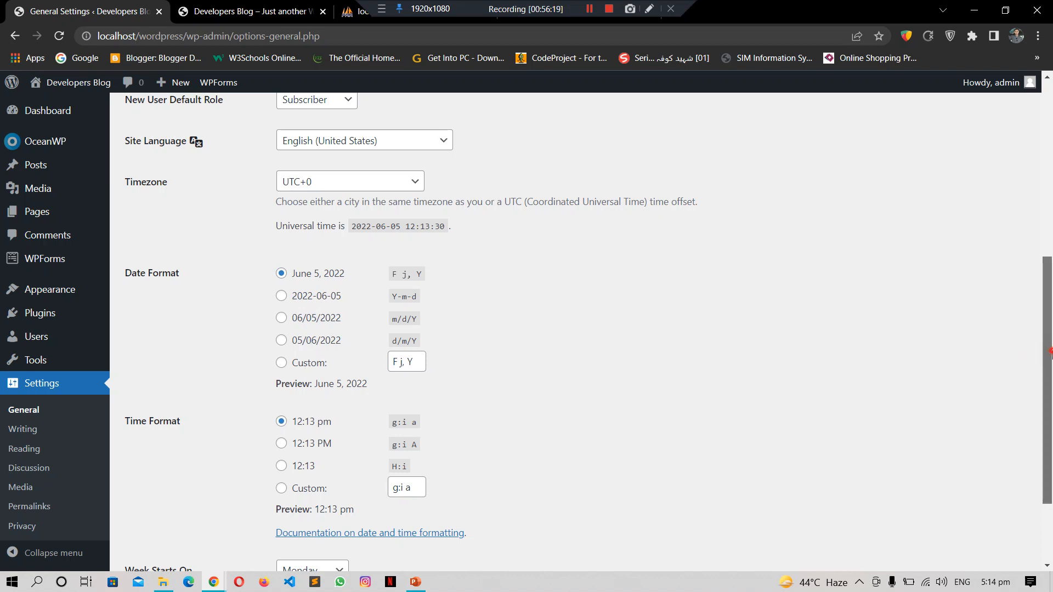
{"action": "scroll", "coordinate": [1046, 351], "scroll_direction": "down", "scroll_amount": 2}
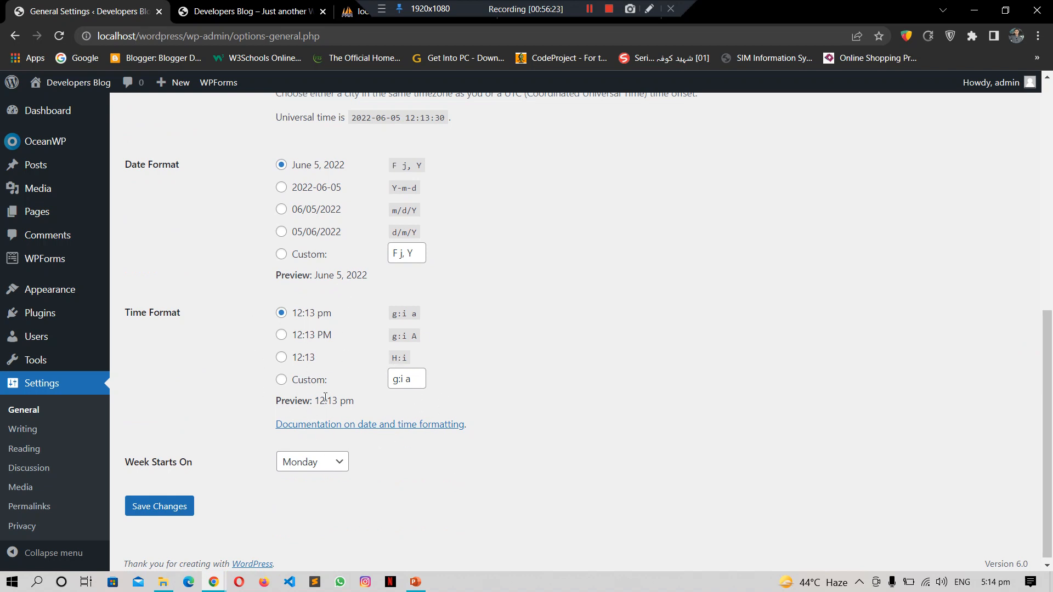
{"action": "left_click", "coordinate": [771, 308]}
Step: Open Writing Settings and look over the default post category, post-via-email and update services options
{"action": "left_click", "coordinate": [30, 435]}
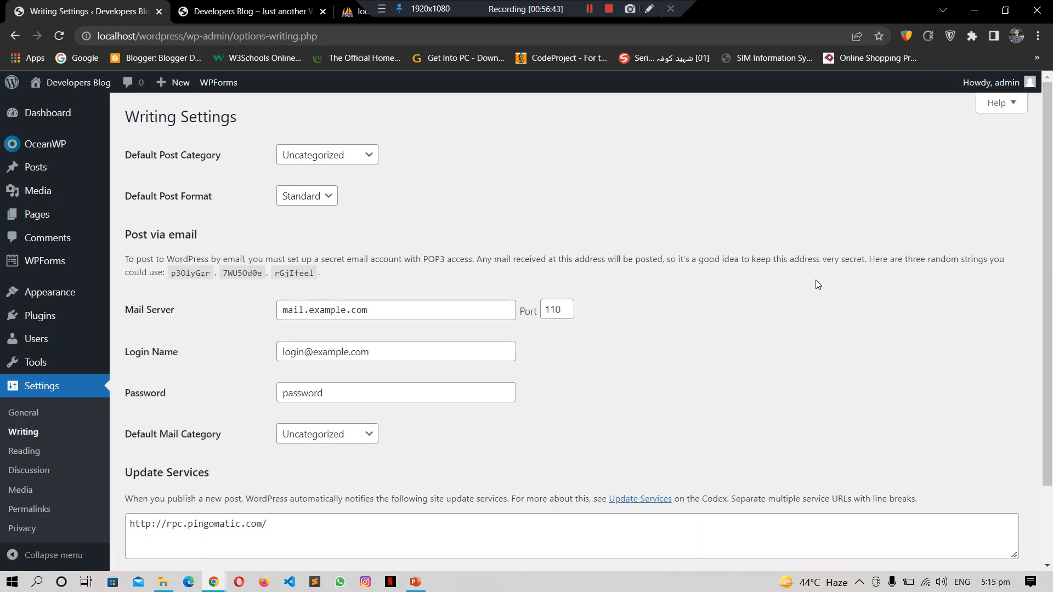
{"action": "scroll", "coordinate": [1051, 276], "scroll_direction": "down", "scroll_amount": 2}
{"action": "scroll", "coordinate": [1051, 275], "scroll_direction": "up", "scroll_amount": 2}
{"action": "left_click", "coordinate": [24, 452]}
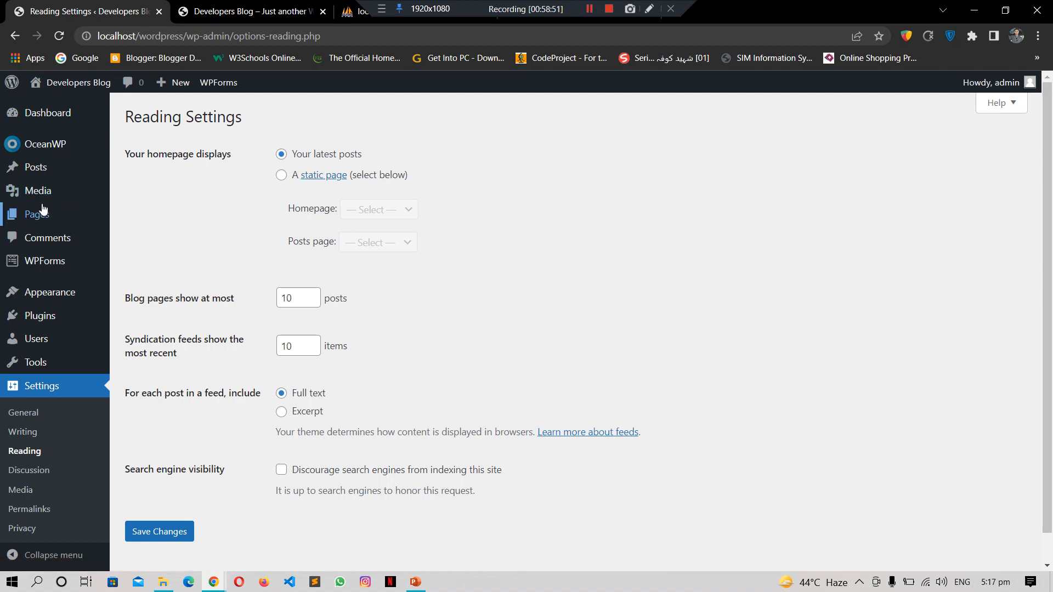
{"action": "mouse_move", "coordinate": [44, 213]}
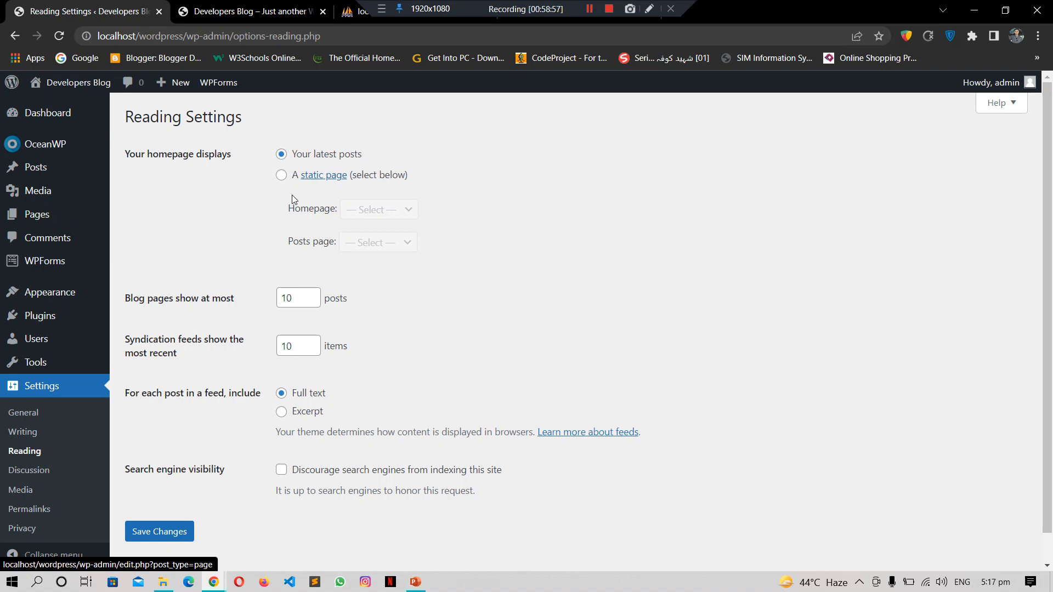
Step: Open Discussion Settings, scroll the comment options and inspect the 14-day close-comments value
{"action": "left_click", "coordinate": [38, 473]}
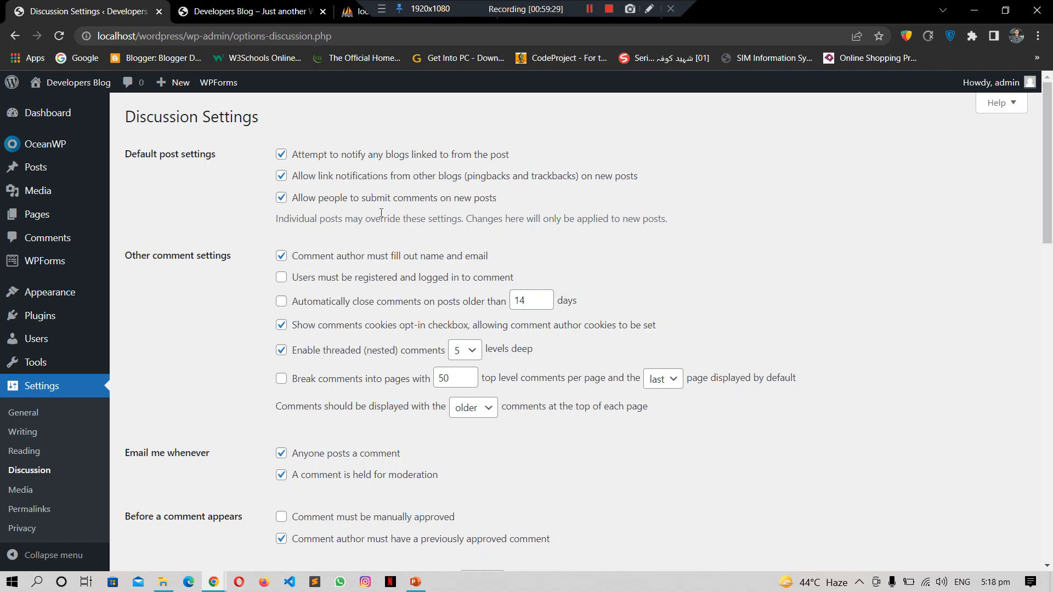
{"action": "left_click_drag", "start_coordinate": [1050, 147], "coordinate": [1050, 181]}
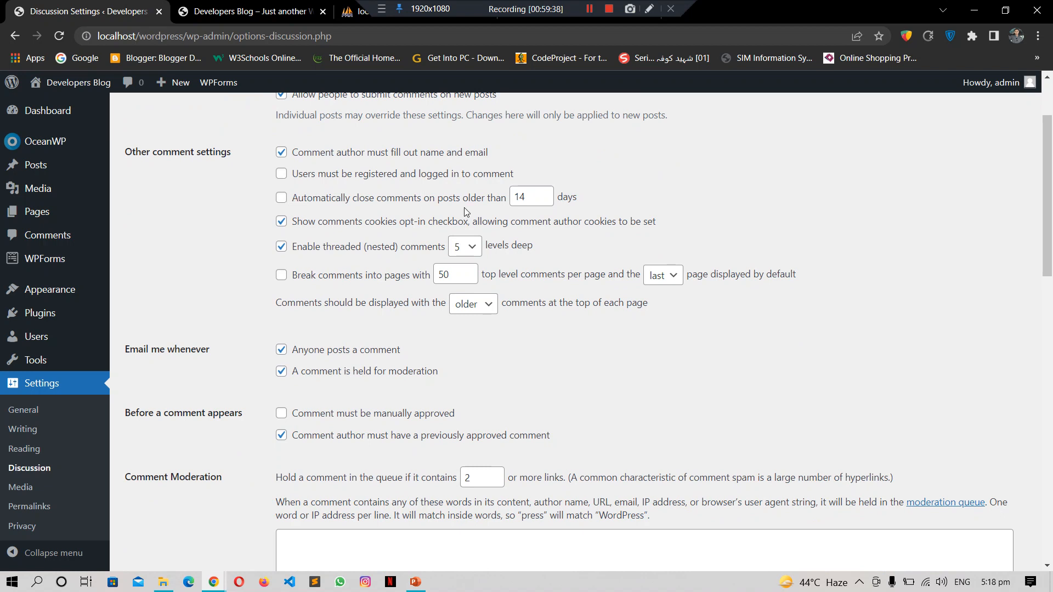
{"action": "left_click", "coordinate": [540, 204]}
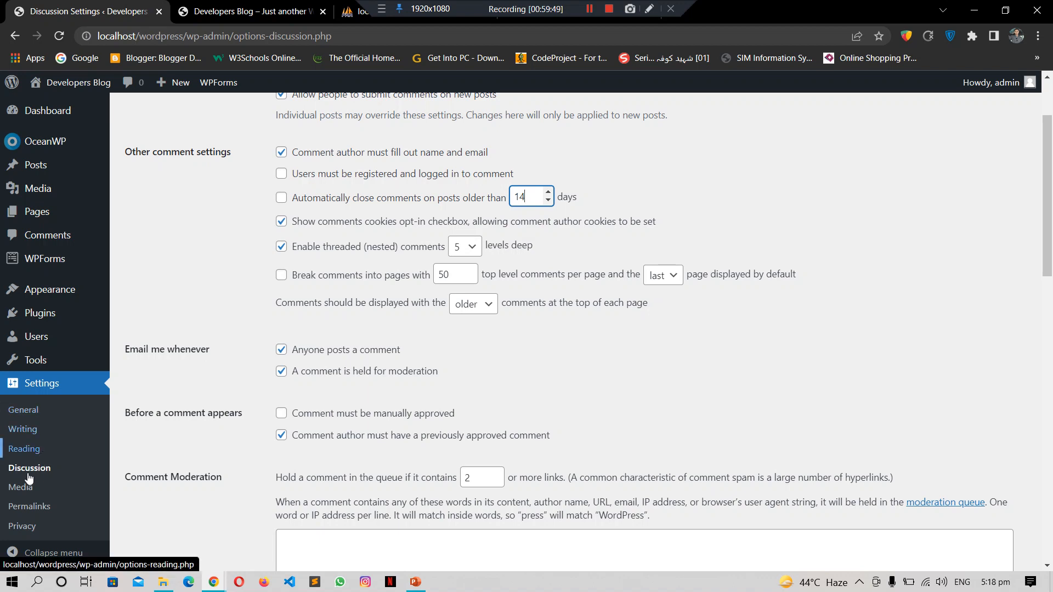
Step: View the Media image sizes: thumbnail 150×150 cropped, medium 300×300, large 1024×1024
{"action": "left_click", "coordinate": [23, 493]}
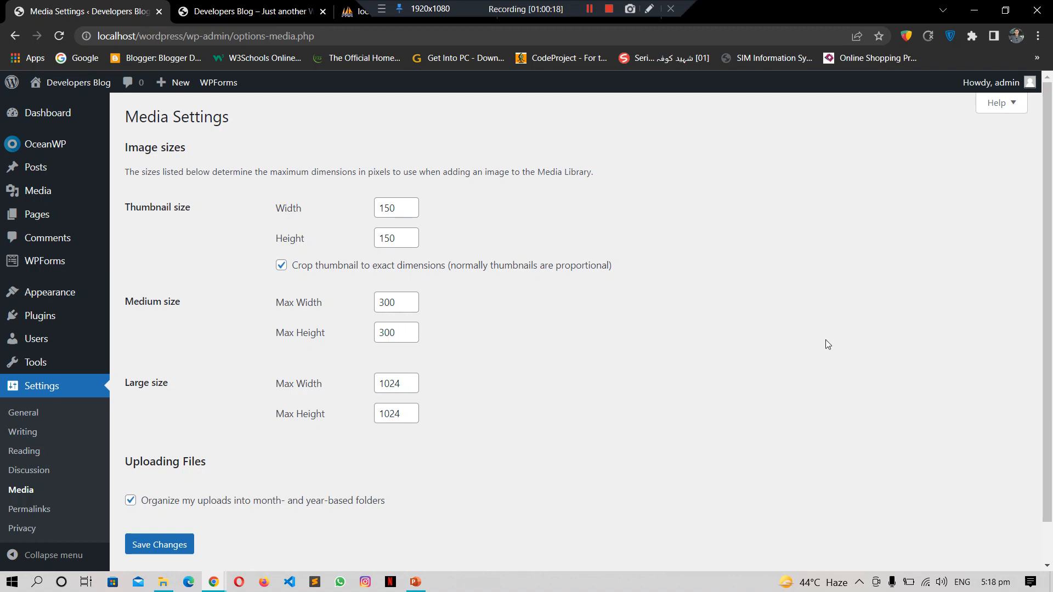
{"action": "scroll", "coordinate": [1047, 438], "scroll_direction": "down", "scroll_amount": 2}
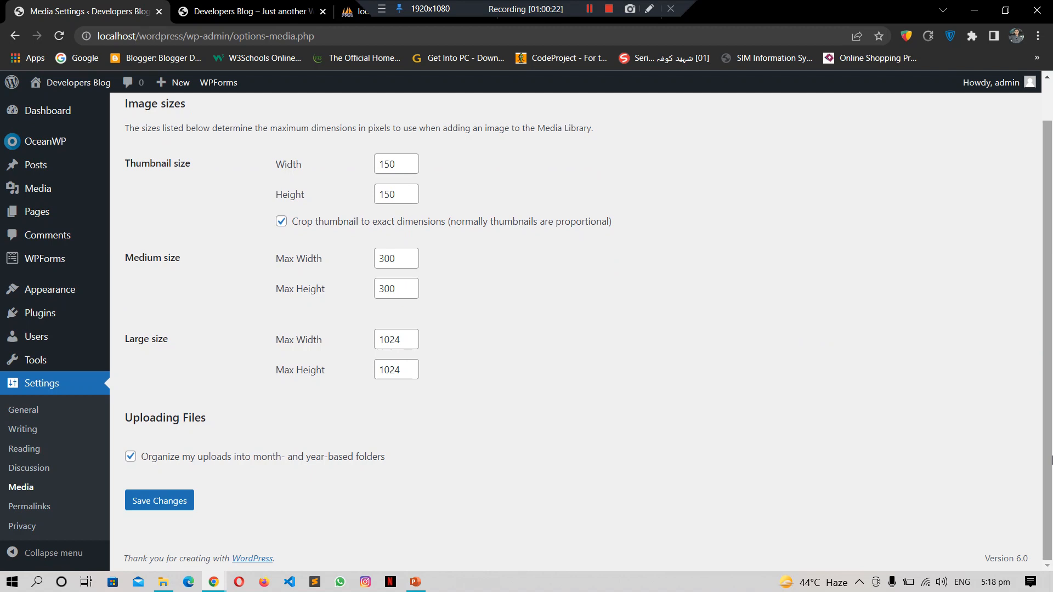
{"action": "left_click", "coordinate": [29, 507]}
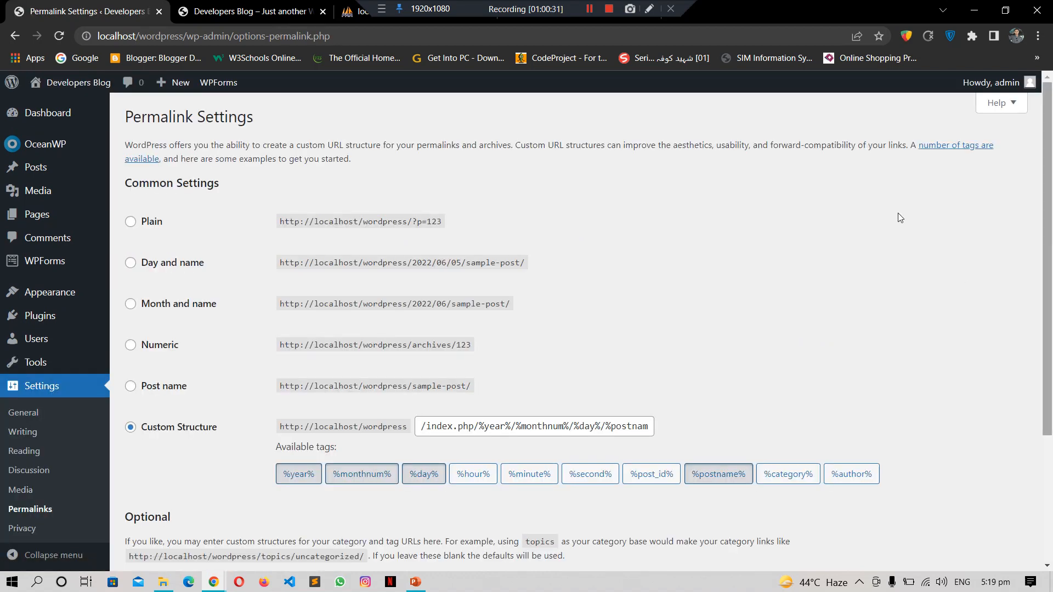
Step: Check the PHP post's date-based address on the live blog, then return to Permalink Settings
{"action": "left_click", "coordinate": [272, 6]}
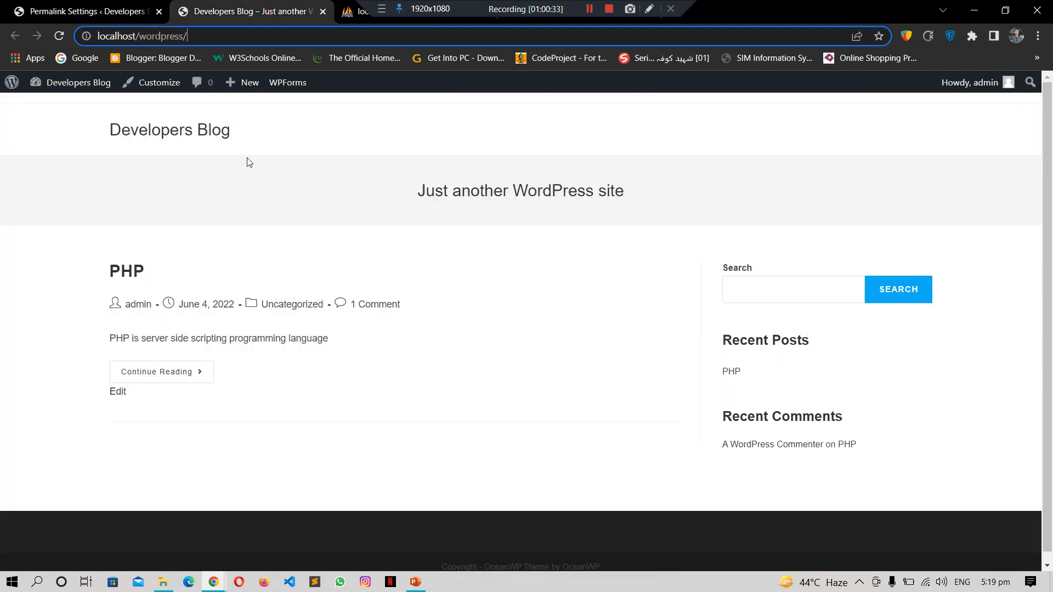
{"action": "left_click_drag", "start_coordinate": [1051, 323], "coordinate": [1051, 236]}
{"action": "left_click", "coordinate": [732, 373]}
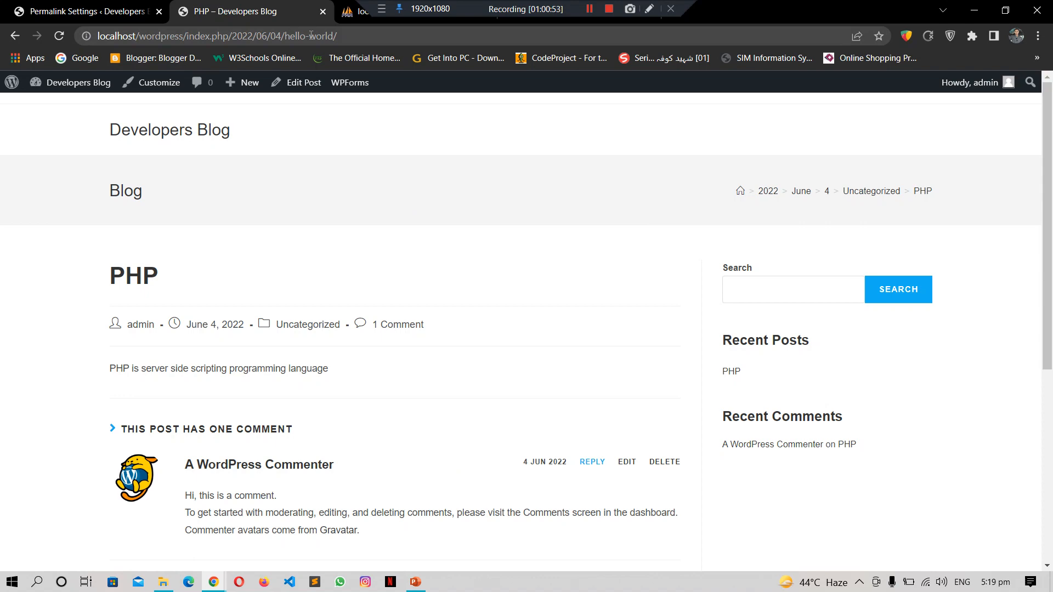
{"action": "left_click", "coordinate": [98, 11]}
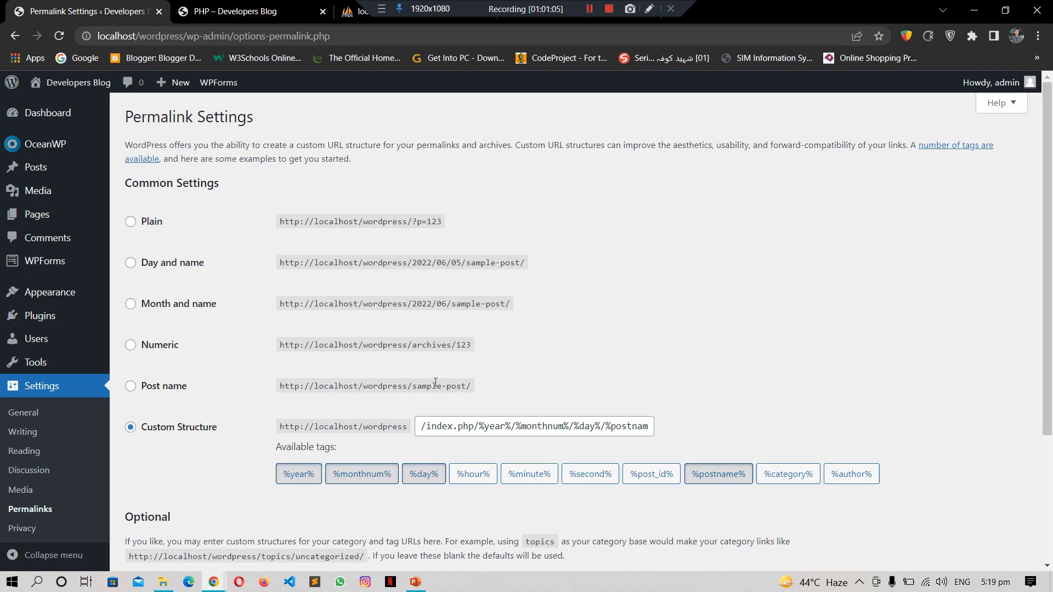
Step: Highlight the Post name, Month and name, Day and name, and Plain example URLs
{"action": "left_click_drag", "start_coordinate": [416, 386], "coordinate": [470, 387]}
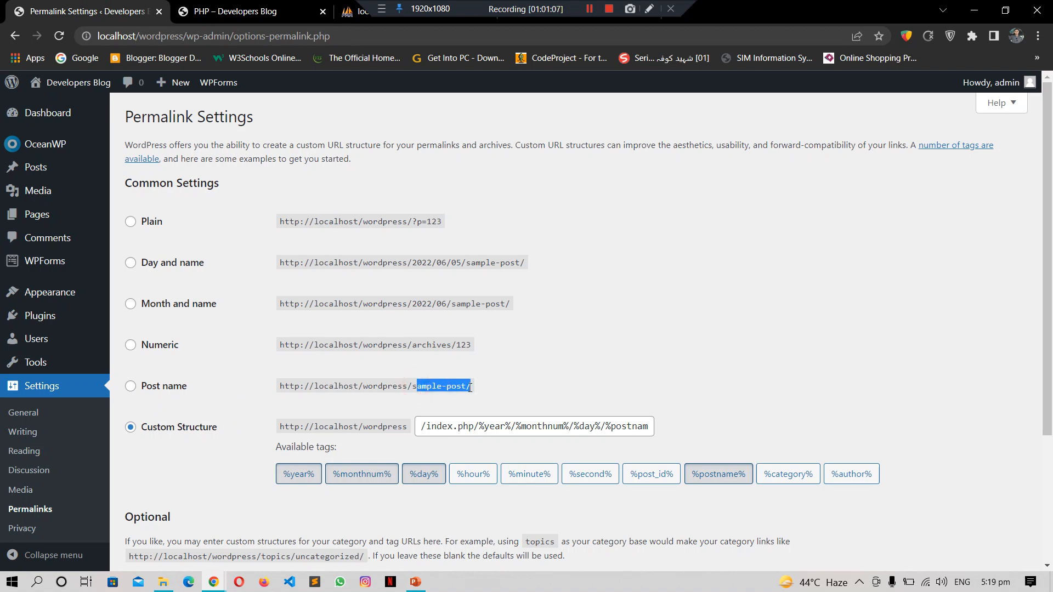
{"action": "left_click", "coordinate": [392, 303]}
{"action": "left_click_drag", "start_coordinate": [391, 303], "coordinate": [467, 303]}
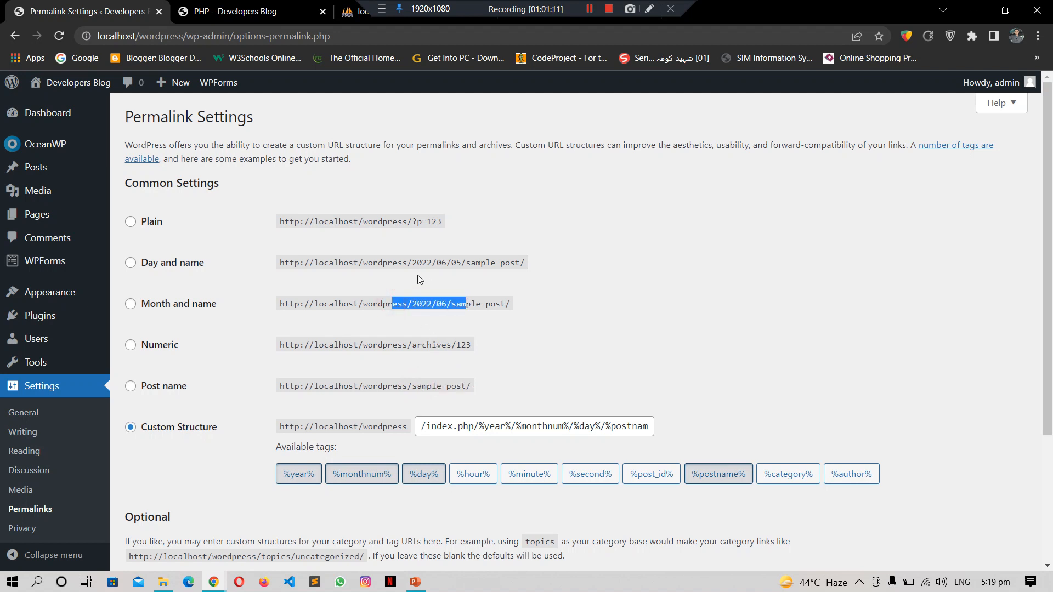
{"action": "left_click", "coordinate": [369, 262]}
{"action": "left_click_drag", "start_coordinate": [368, 262], "coordinate": [469, 257]}
{"action": "left_click", "coordinate": [689, 245]}
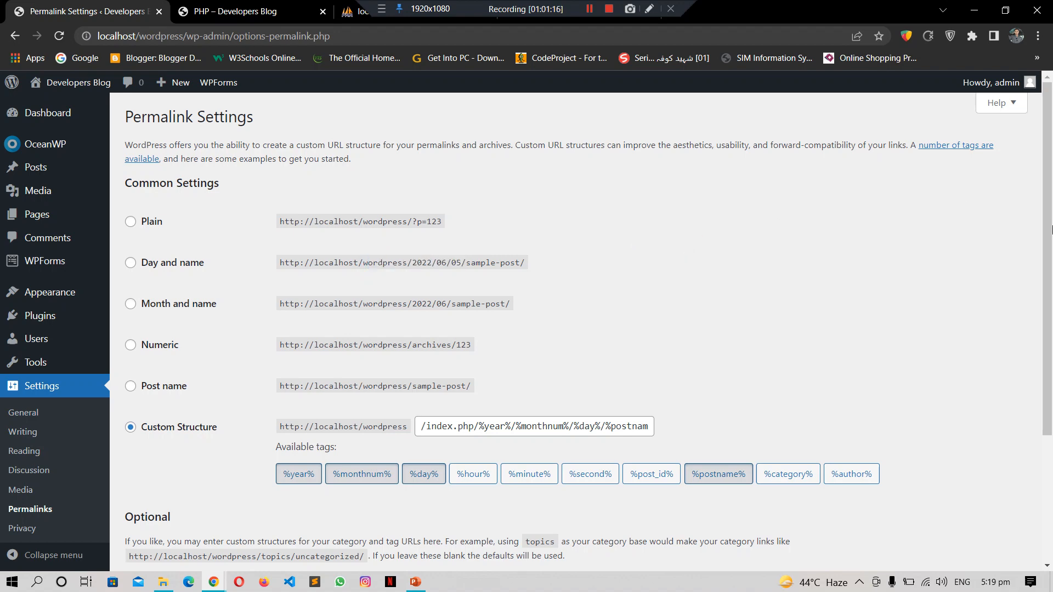
{"action": "left_click_drag", "start_coordinate": [1051, 227], "coordinate": [1051, 269]}
{"action": "left_click_drag", "start_coordinate": [339, 225], "coordinate": [485, 231]}
Step: Open Privacy Settings and keep Privacy Policy as the site's policy page in the dropdown
{"action": "left_click", "coordinate": [484, 229]}
{"action": "left_click", "coordinate": [31, 509]}
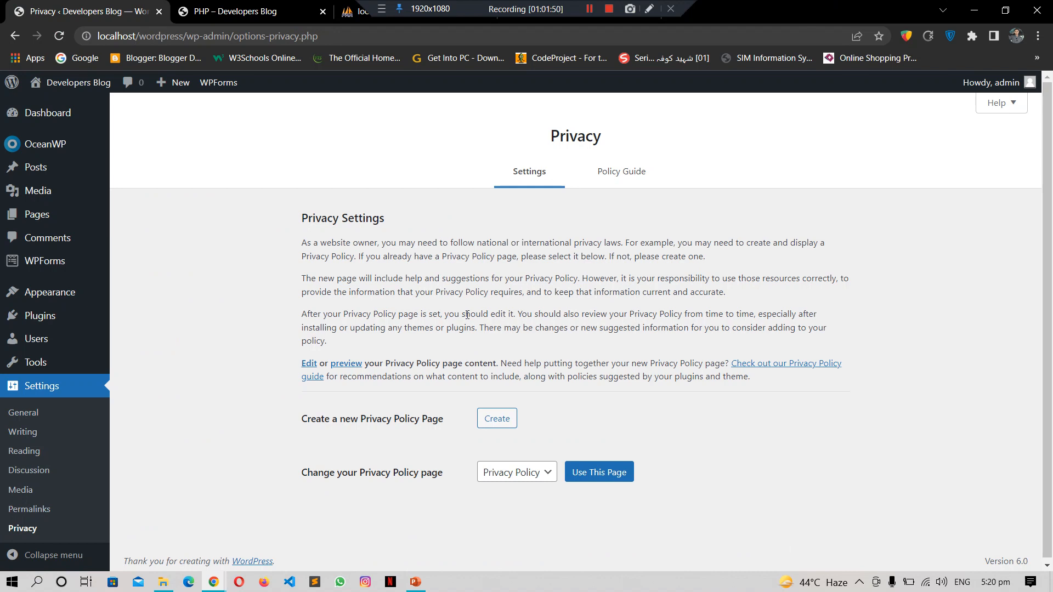
{"action": "left_click", "coordinate": [533, 471]}
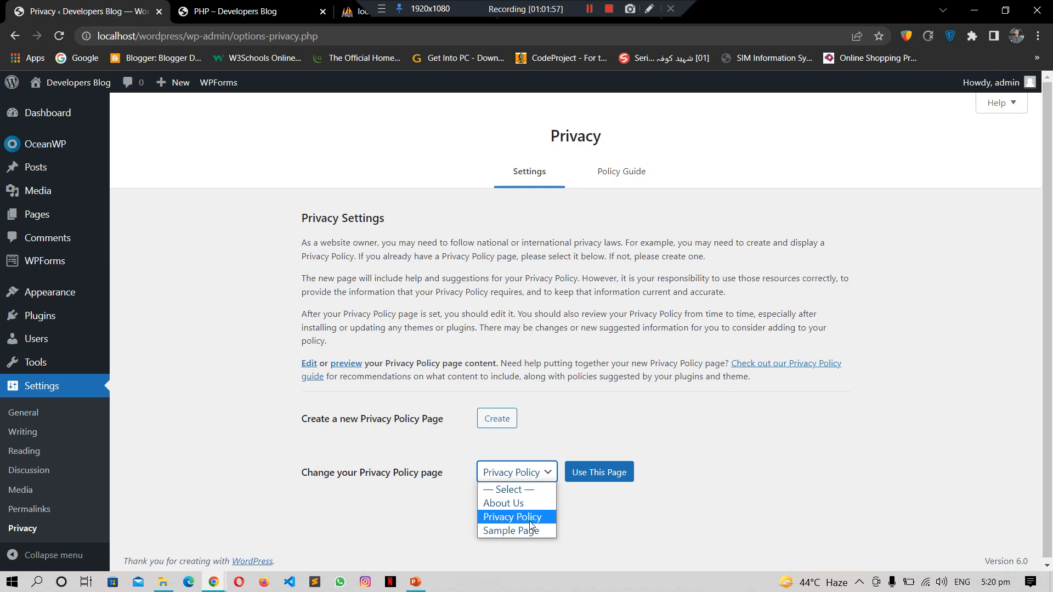
{"action": "left_click", "coordinate": [603, 293]}
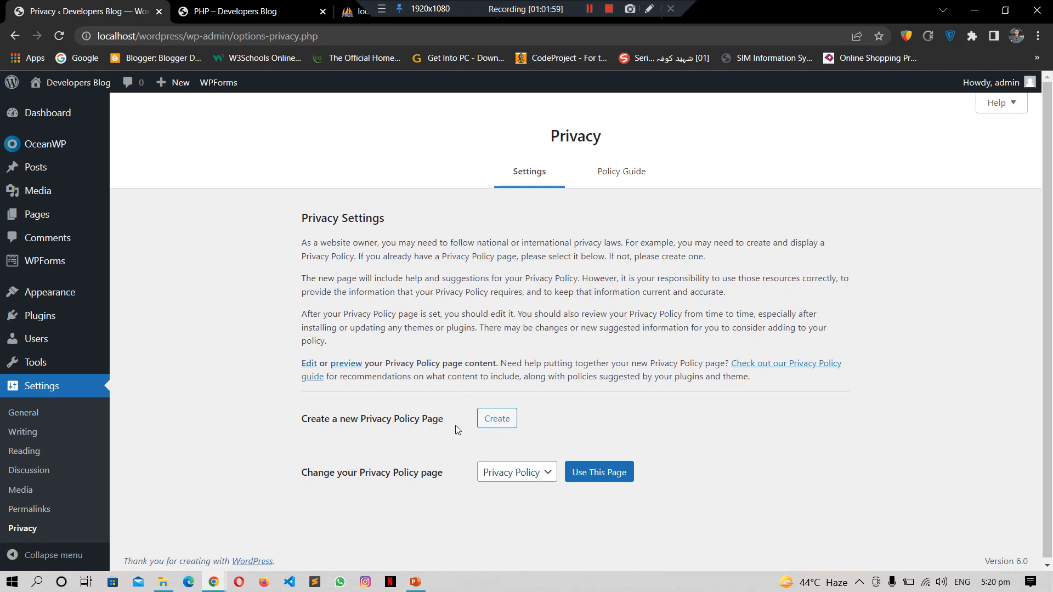
Step: Create a Privacy Policy page with suggested text, skim it in the editor, then go back
{"action": "left_click", "coordinate": [497, 419]}
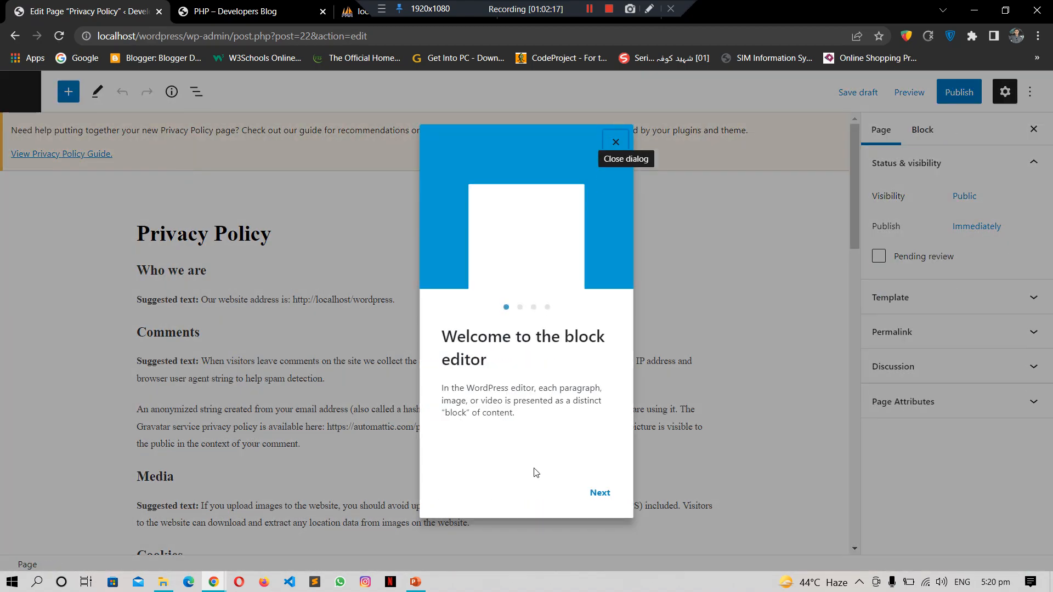
{"action": "left_click", "coordinate": [615, 143]}
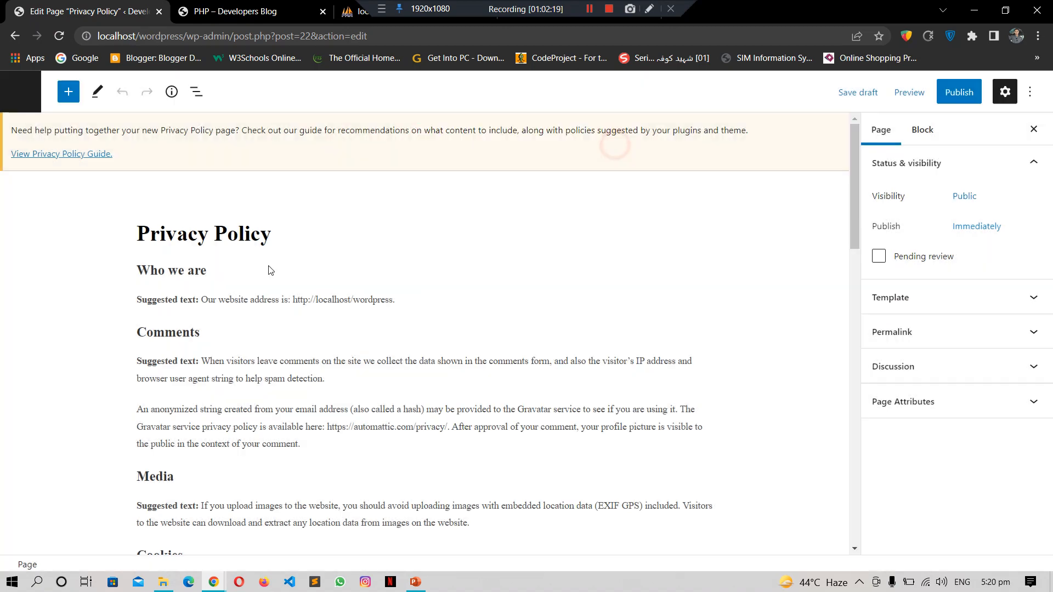
{"action": "left_click_drag", "start_coordinate": [854, 209], "coordinate": [864, 136]}
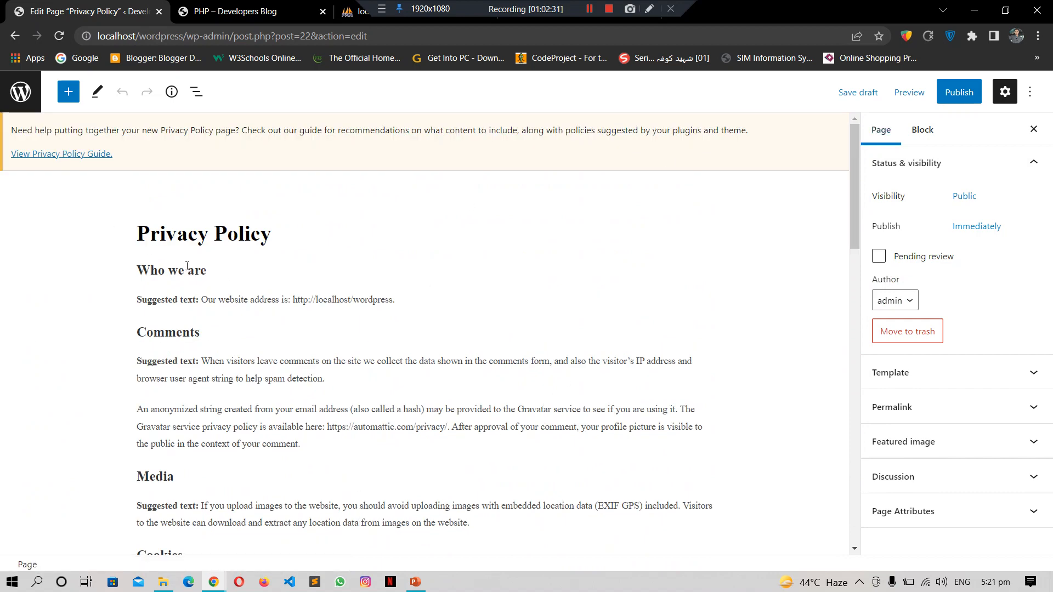
{"action": "left_click", "coordinate": [11, 37]}
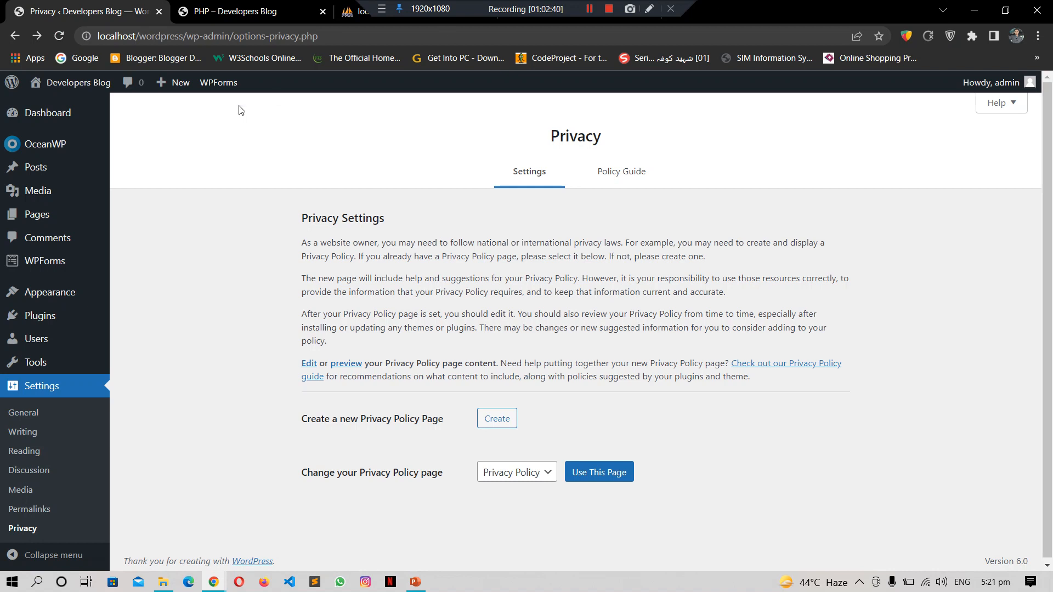
Step: Show the admin Dashboard, close the PHP – Developers Blog tab, and glance at Google Meet
{"action": "left_click", "coordinate": [49, 114]}
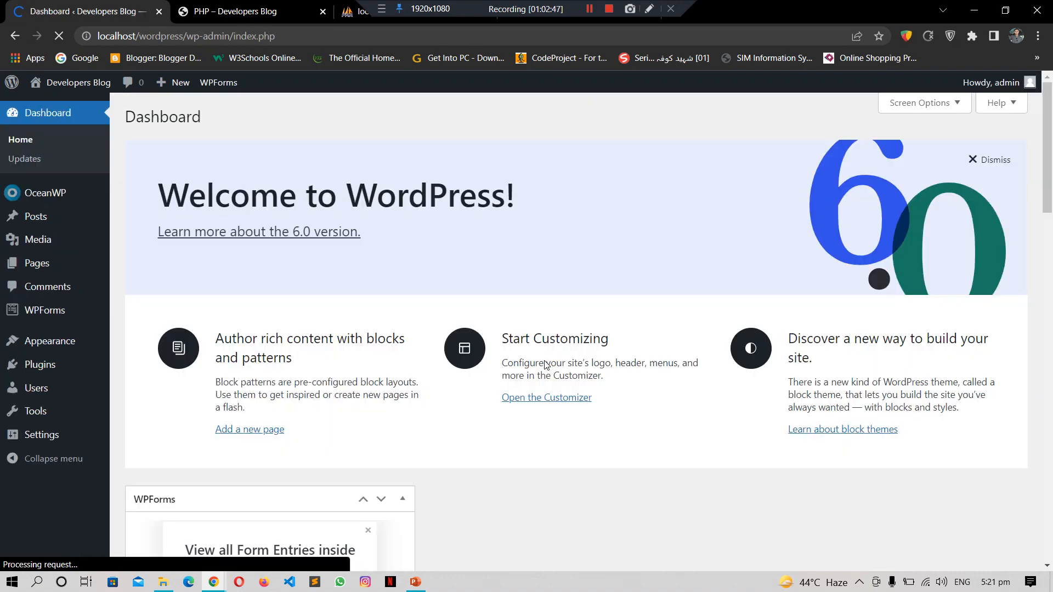
{"action": "left_click", "coordinate": [219, 7]}
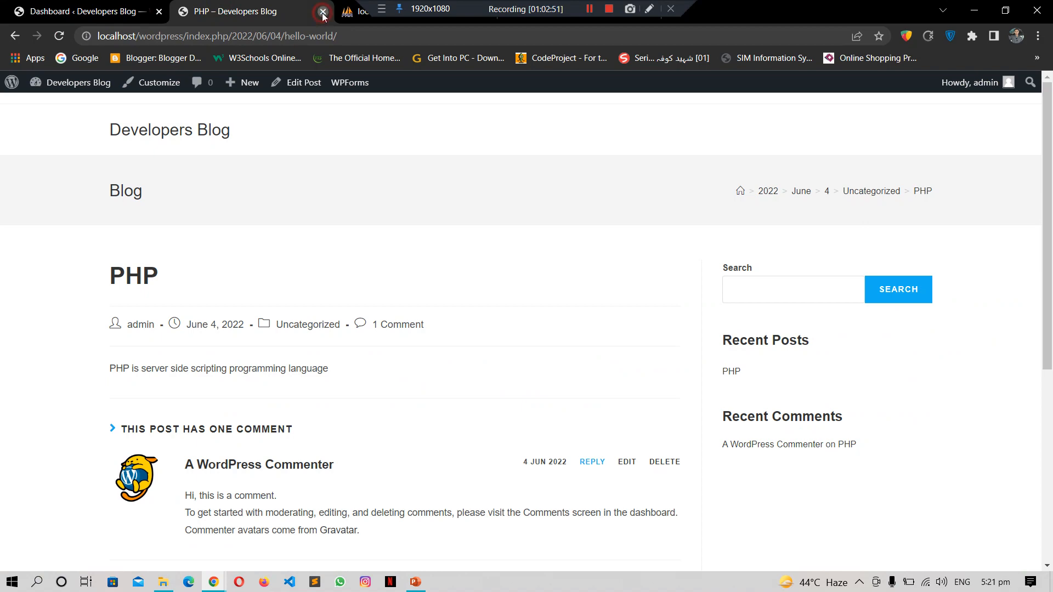
{"action": "left_click", "coordinate": [323, 11]}
{"action": "left_click", "coordinate": [344, 16]}
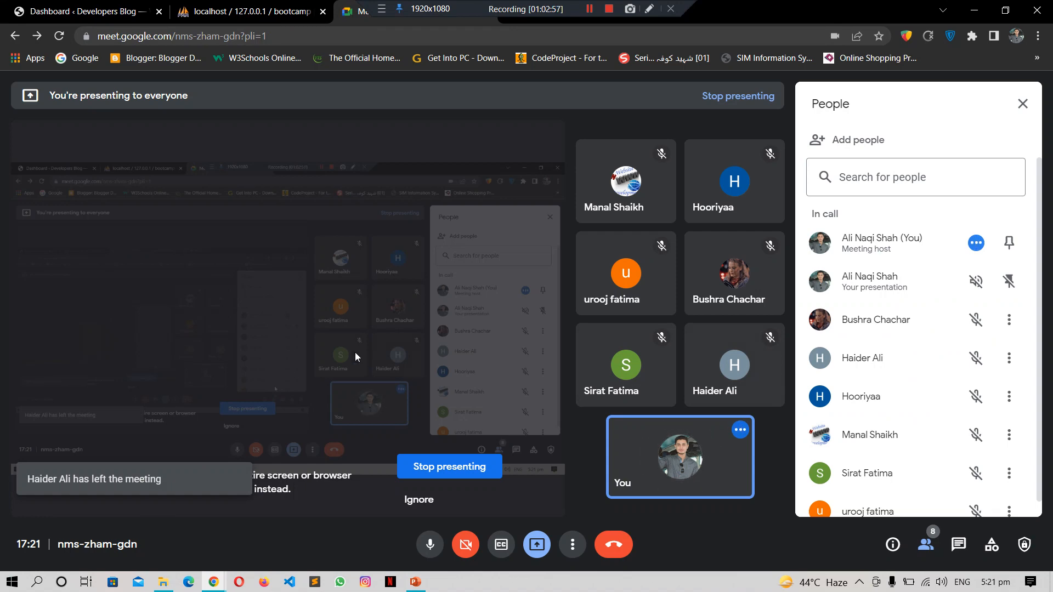
{"action": "left_click", "coordinate": [93, 6]}
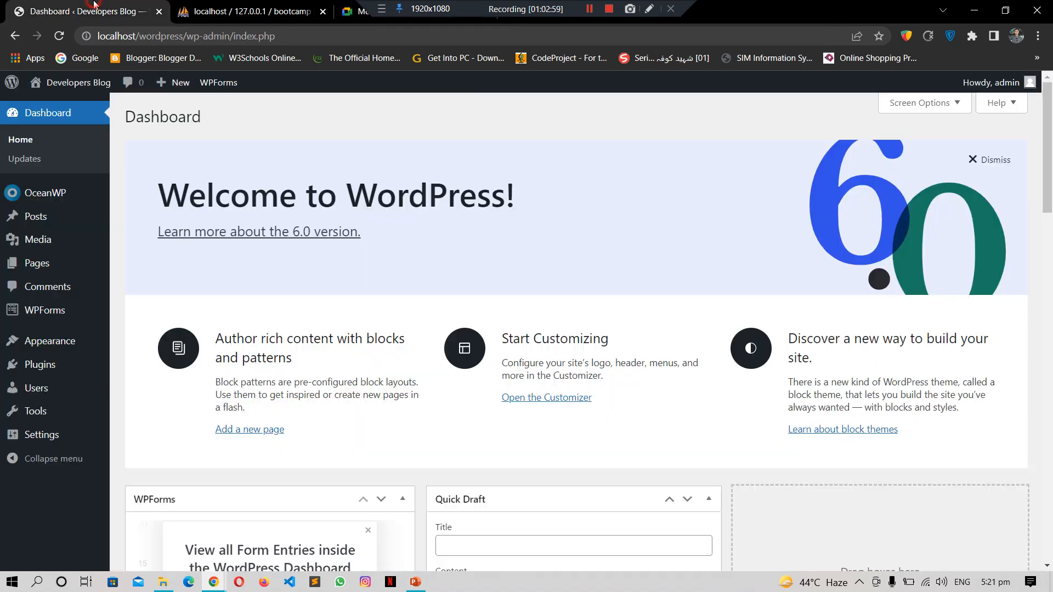
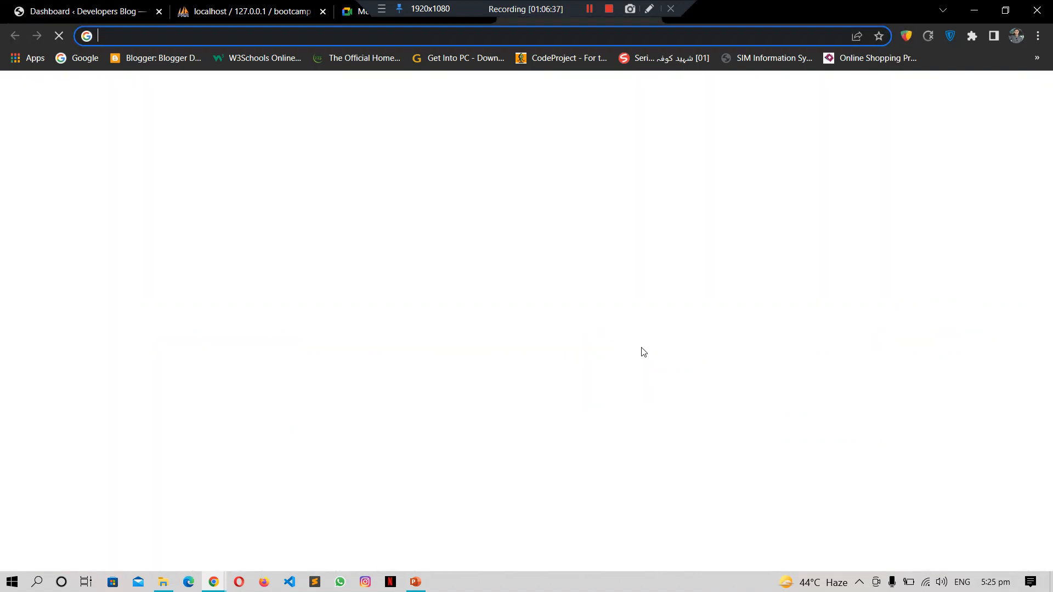
Step: Search Google for 'google adsence'
{"action": "key", "text": "ctrl+l"}
{"action": "type", "text": "google"}
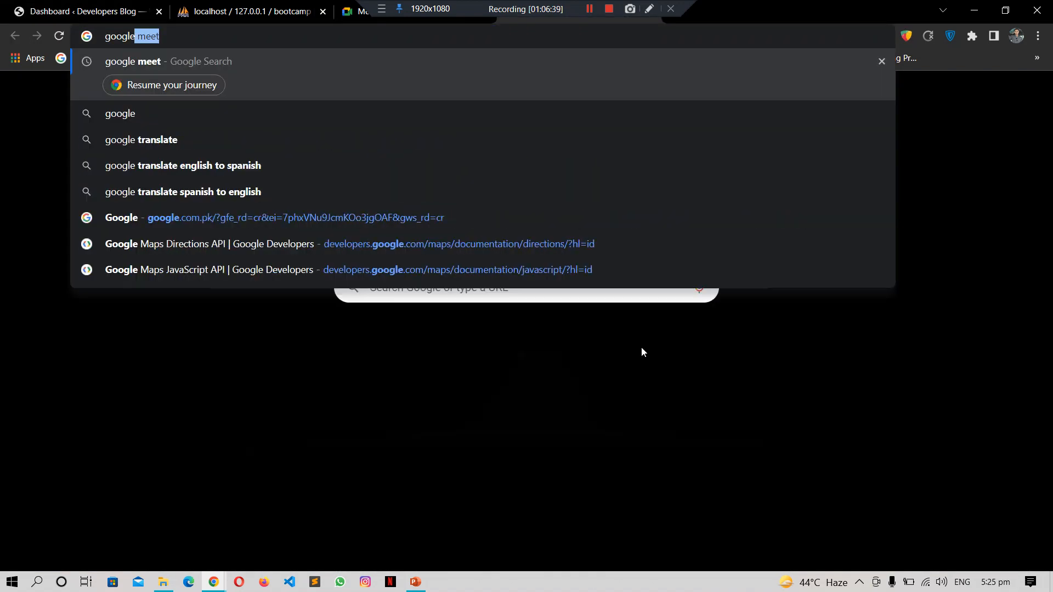
{"action": "key", "text": "Escape"}
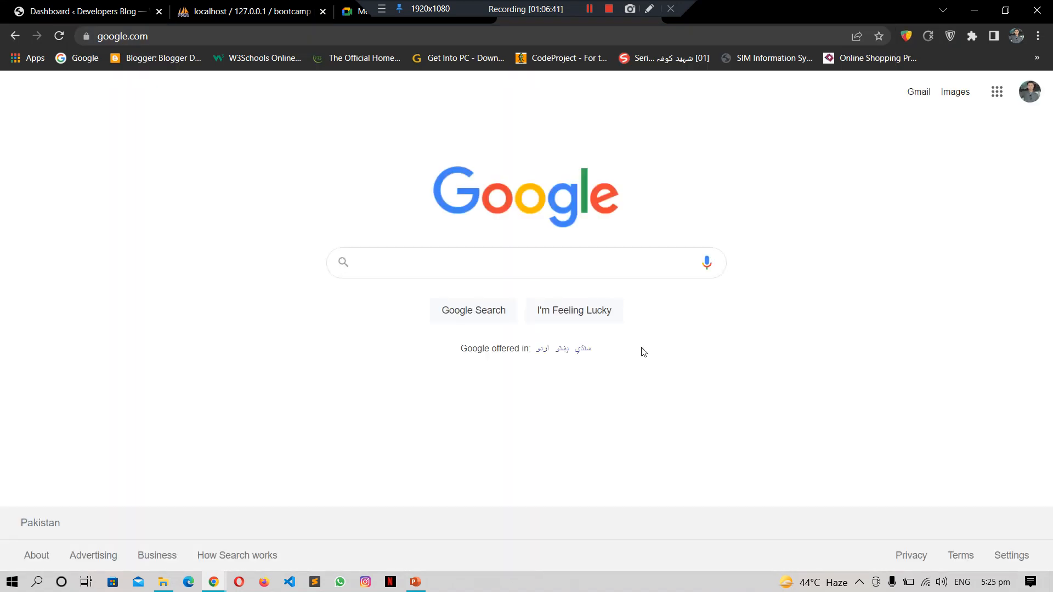
{"action": "type", "text": "google adsence"}
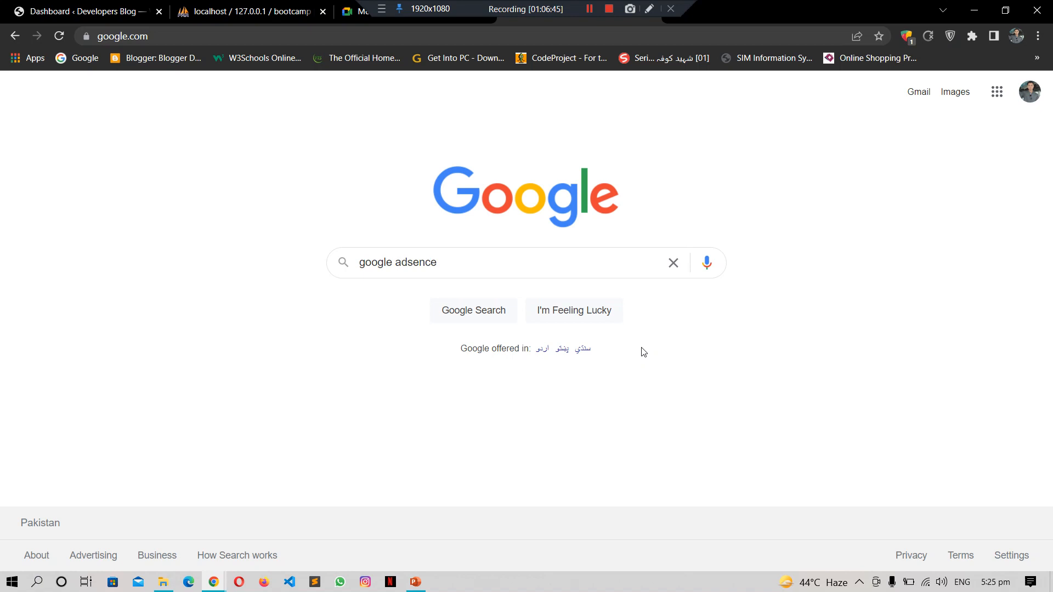
{"action": "key", "text": "Return"}
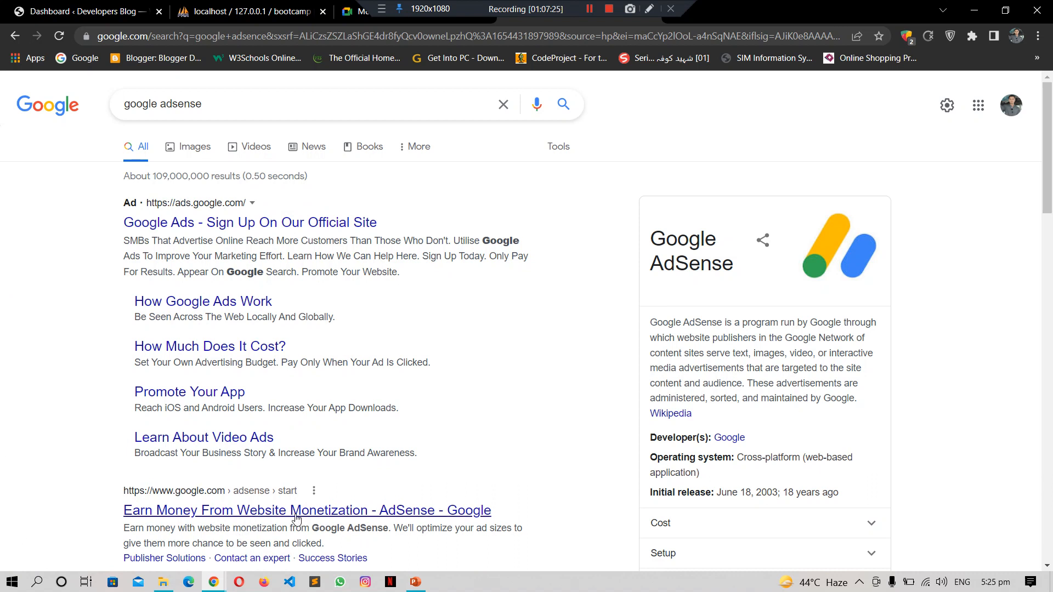
Step: Scroll the results and open the 'Earn Money From Website Monetization - AdSense - Google' page
{"action": "left_click_drag", "start_coordinate": [1049, 198], "coordinate": [1052, 234]}
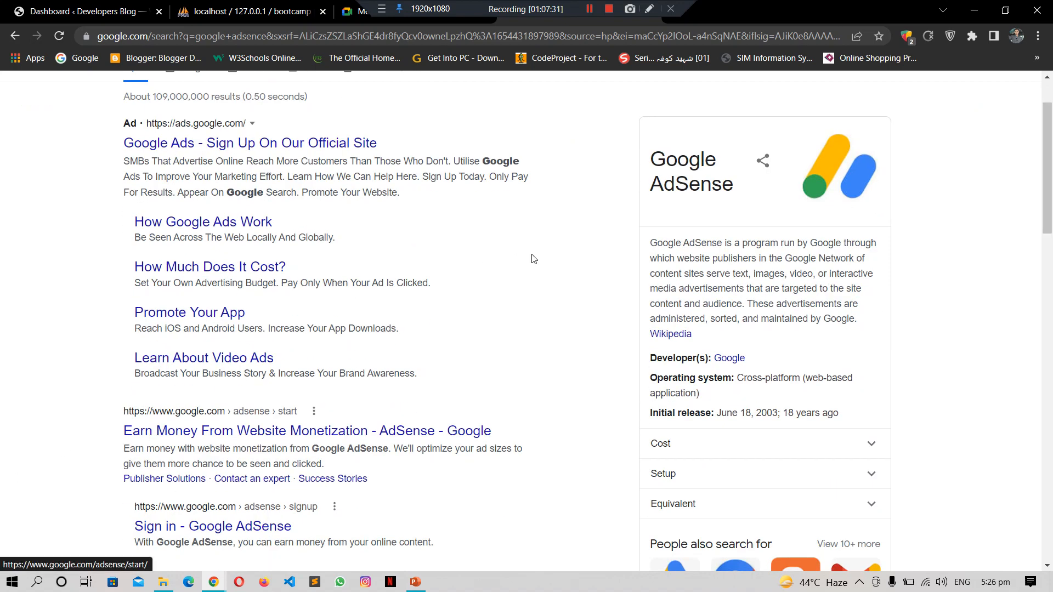
{"action": "left_click_drag", "start_coordinate": [1052, 210], "coordinate": [1051, 312]}
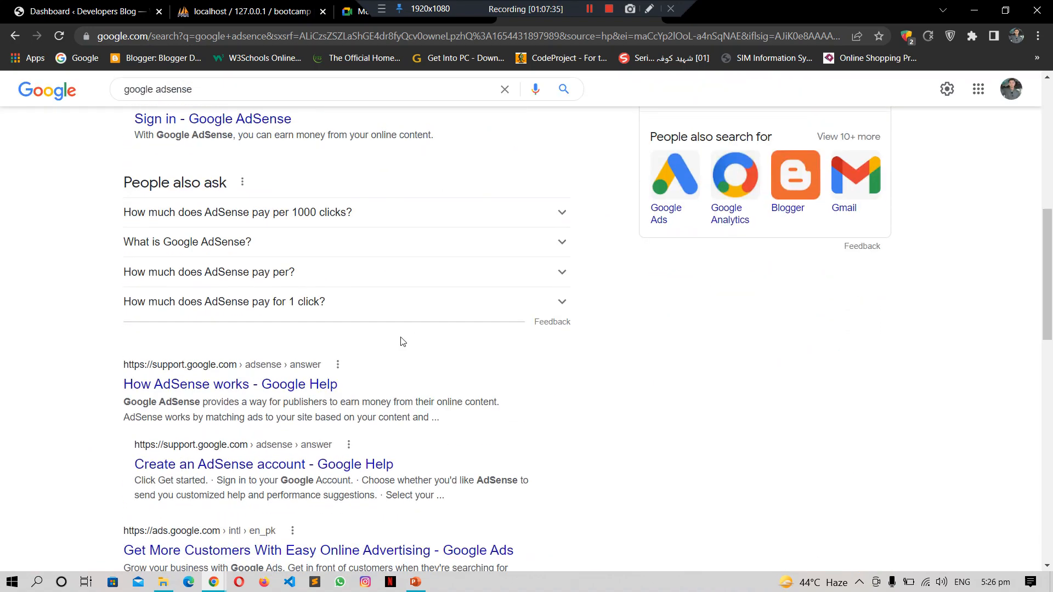
{"action": "left_click_drag", "start_coordinate": [1050, 276], "coordinate": [1052, 171]}
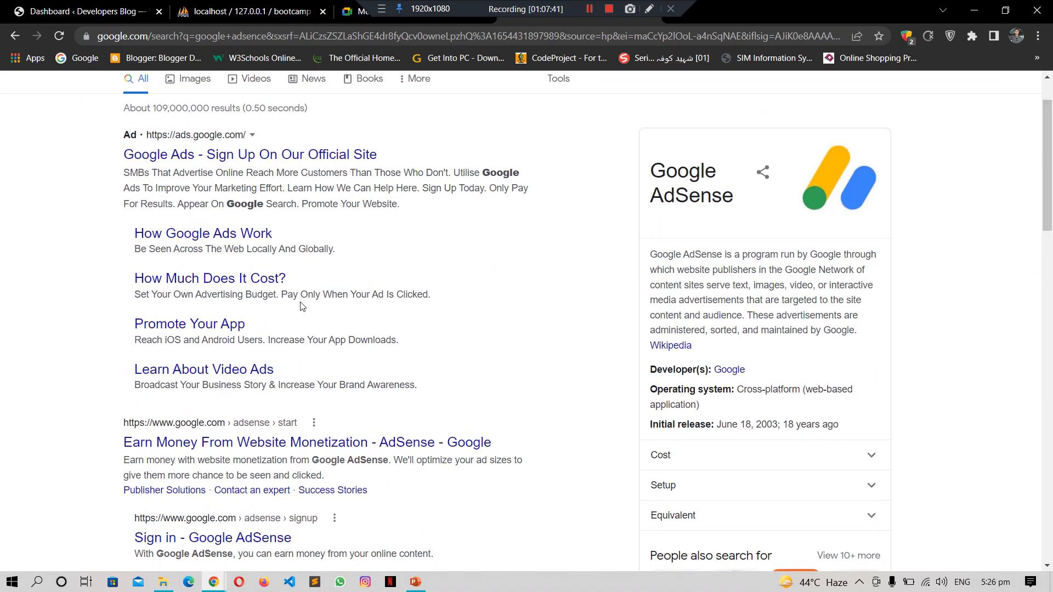
{"action": "left_click", "coordinate": [236, 447]}
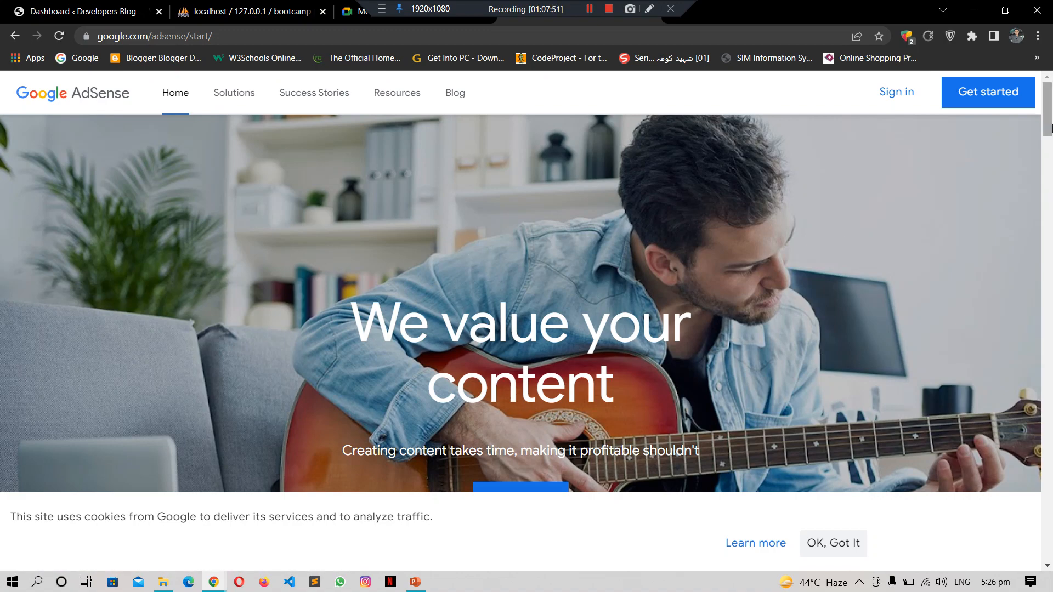
Step: Skim the AdSense start page, then cycle through the tabs back to the Google Meet call
{"action": "scroll", "coordinate": [1051, 198], "scroll_direction": "down", "scroll_amount": 5}
{"action": "left_click_drag", "start_coordinate": [1051, 200], "coordinate": [1052, 106]}
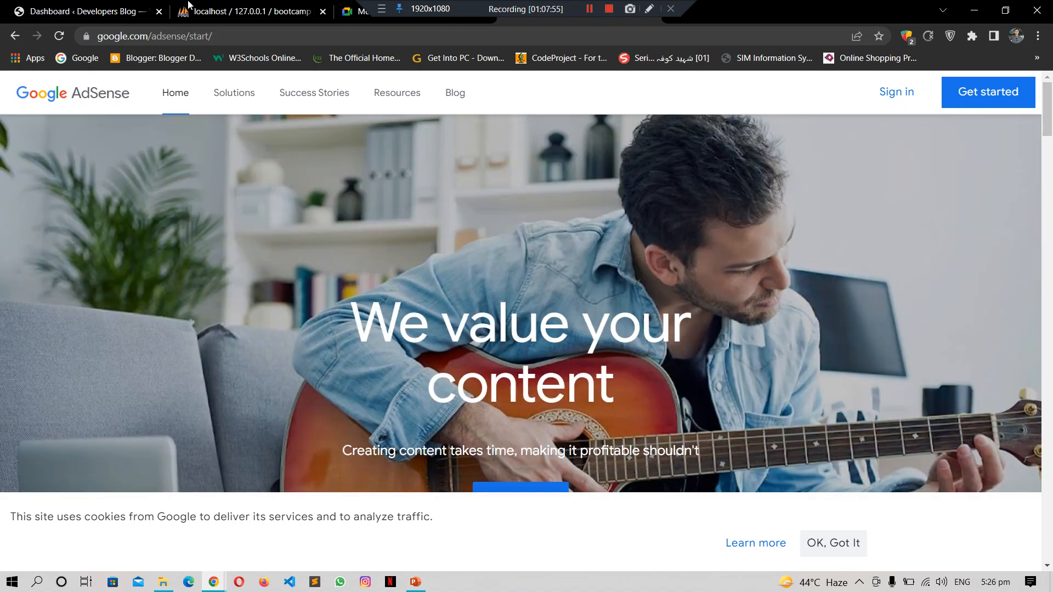
{"action": "left_click", "coordinate": [80, 6]}
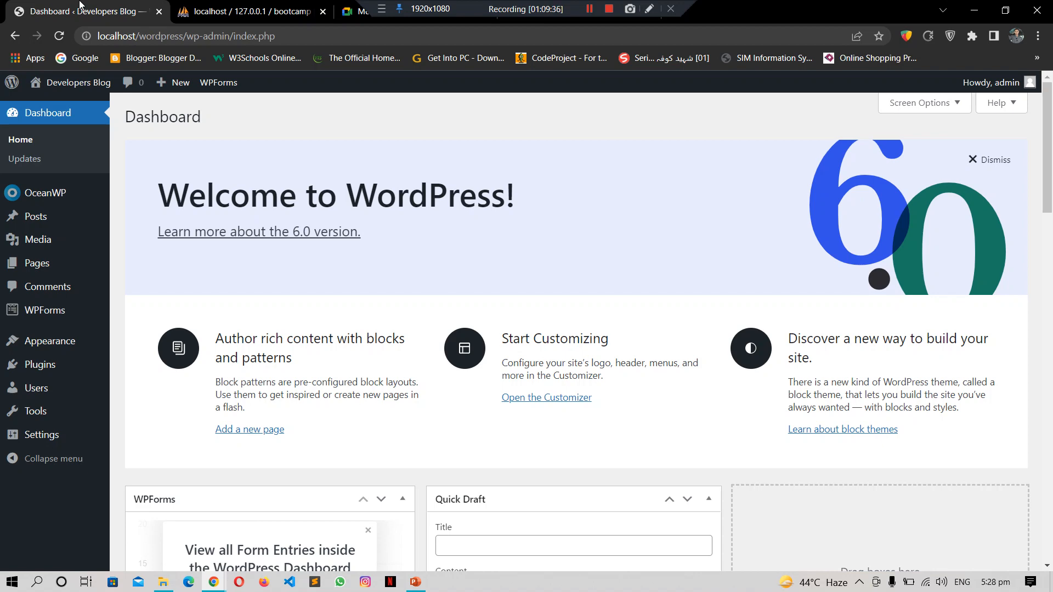
{"action": "key", "text": "ctrl+Tab"}
{"action": "key", "text": "ctrl+Tab"}
{"action": "key", "text": "ctrl+Tab"}
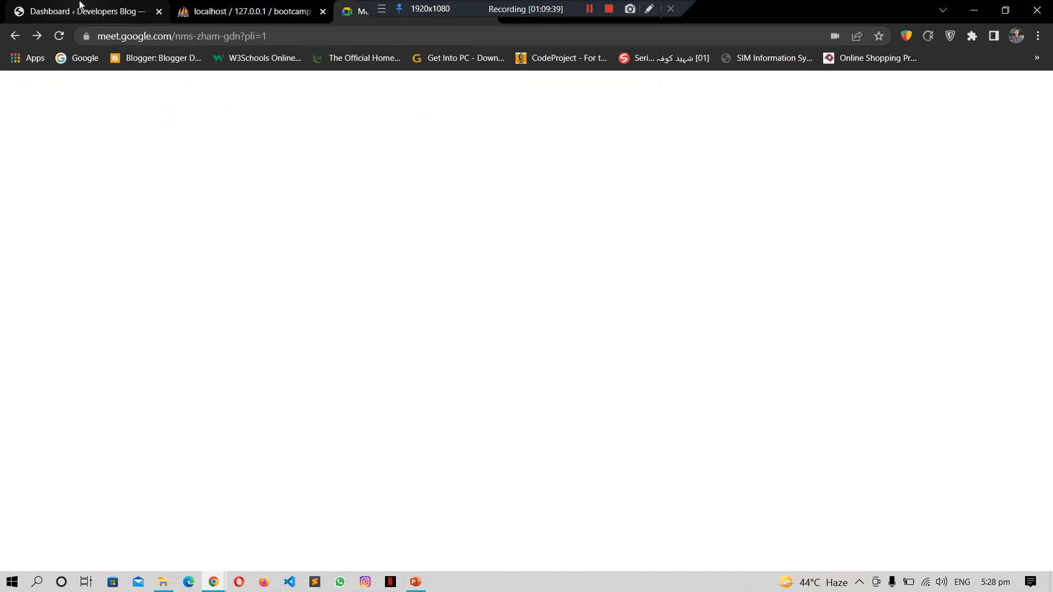
{"action": "key", "text": "ctrl+shift+Tab"}
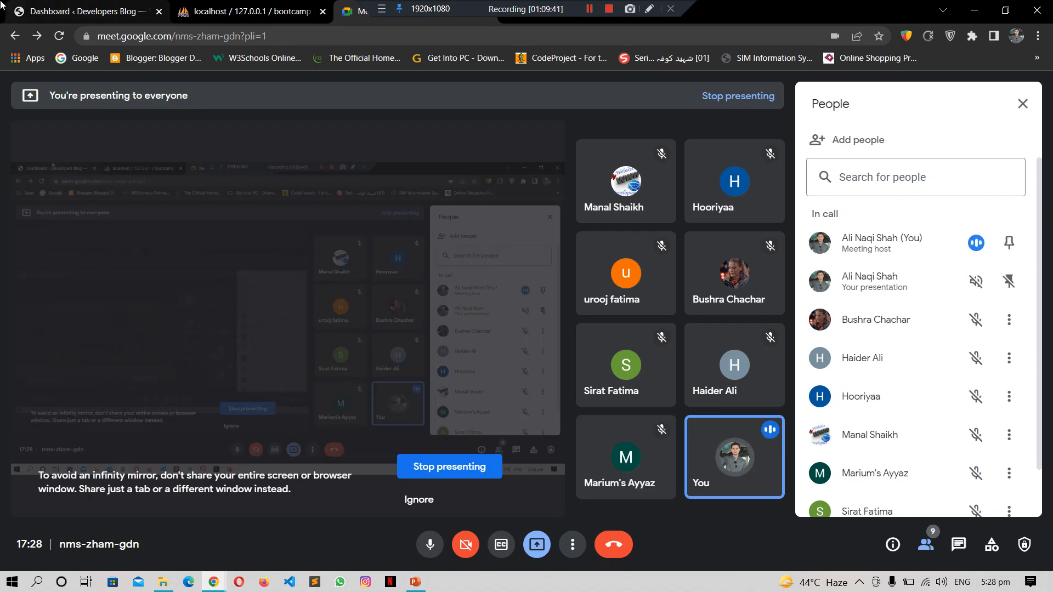
{"action": "left_click", "coordinate": [112, 7]}
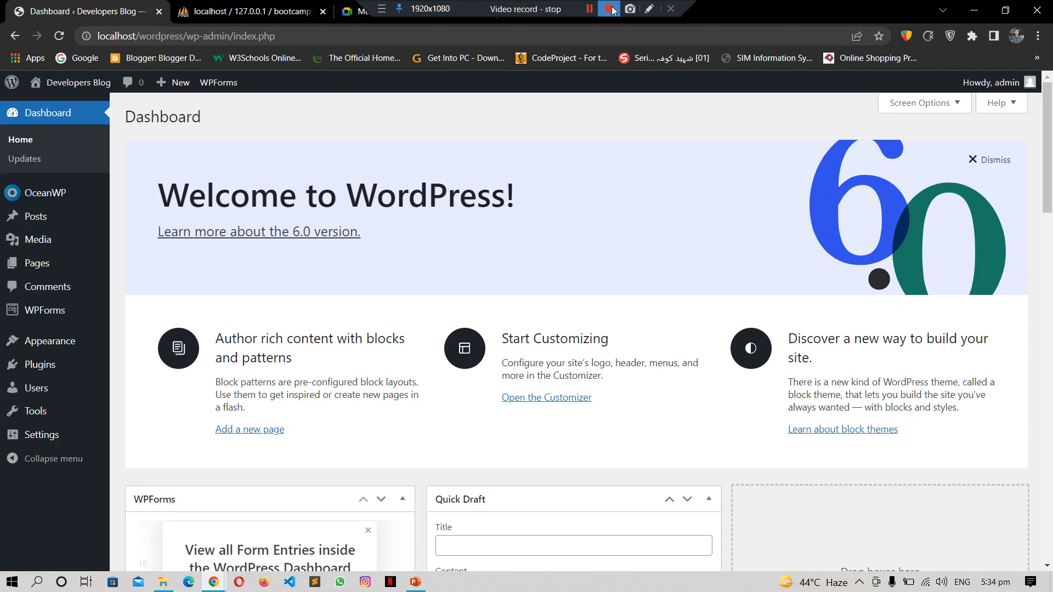
Step: Show the installed WordPress themes, then switch to the phpMyAdmin bootcamp database tab
{"action": "left_click", "coordinate": [585, 10]}
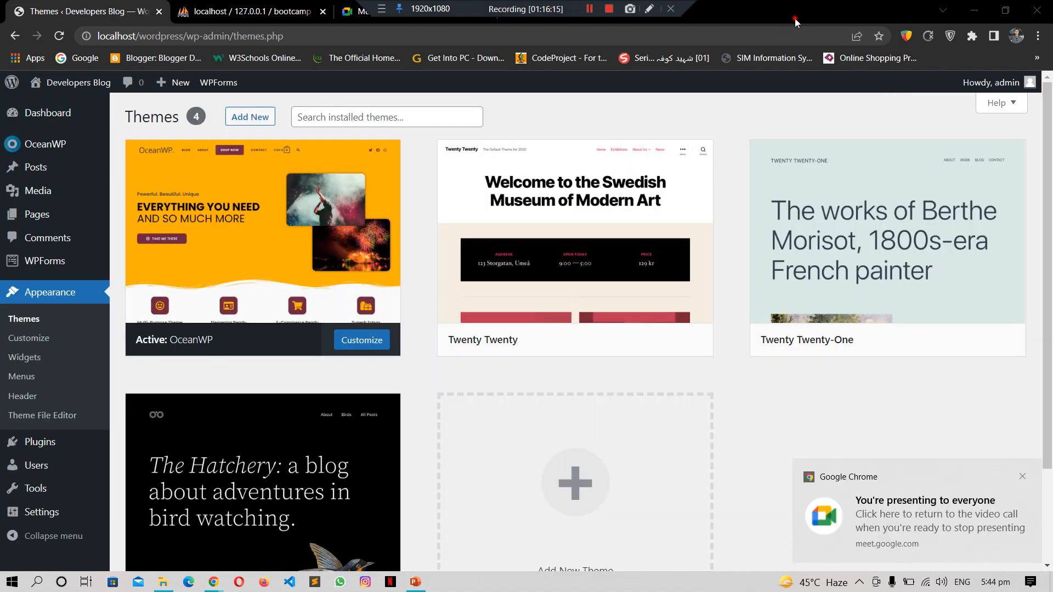
{"action": "left_click", "coordinate": [795, 22]}
Step: Leave phpMyAdmin and return to the Google Meet call tab
{"action": "key", "text": "ctrl+Tab"}
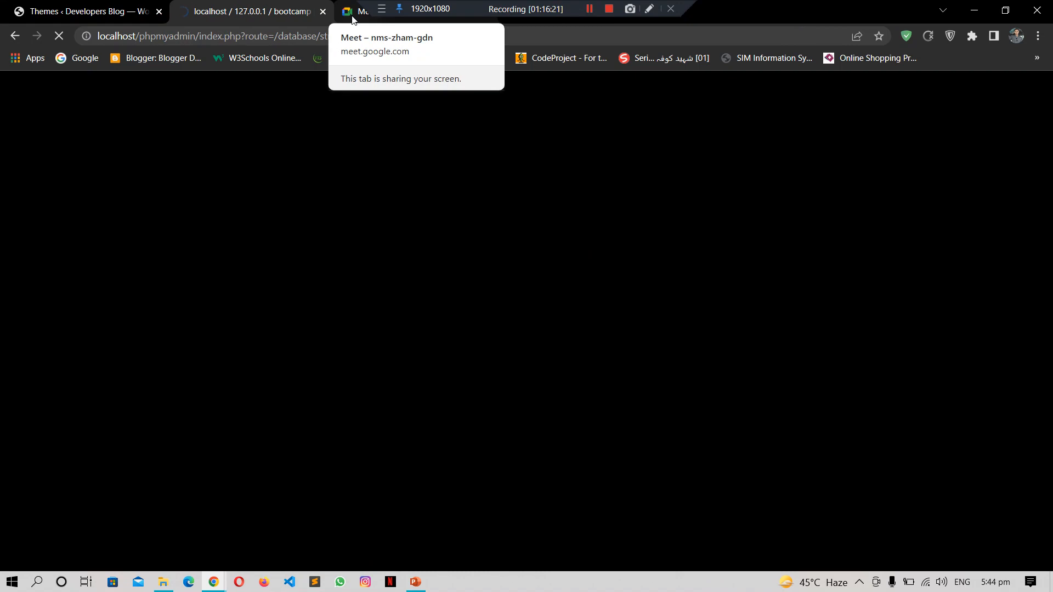
{"action": "left_click", "coordinate": [352, 18]}
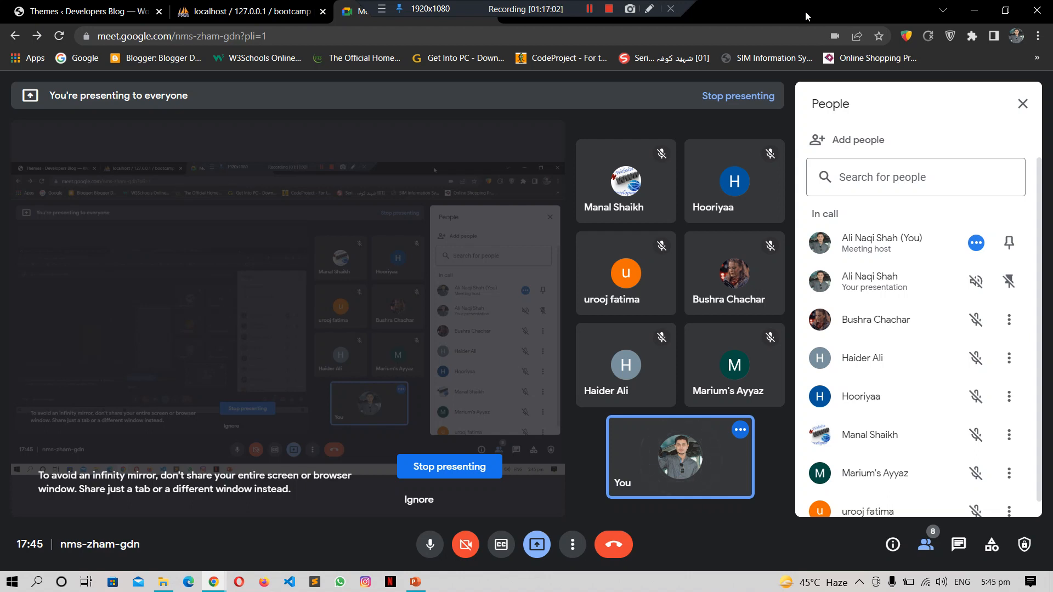
Step: Swap the People panel for the in-call chat to read the 17:45 question about coding websites
{"action": "scroll", "coordinate": [1044, 170], "scroll_direction": "down", "scroll_amount": 1}
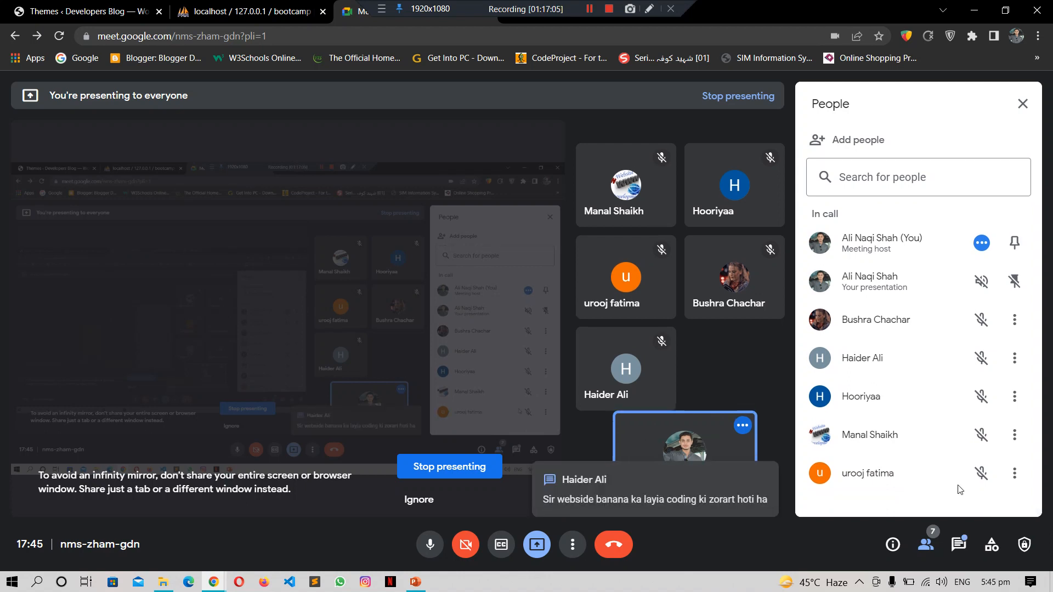
{"action": "left_click", "coordinate": [957, 546]}
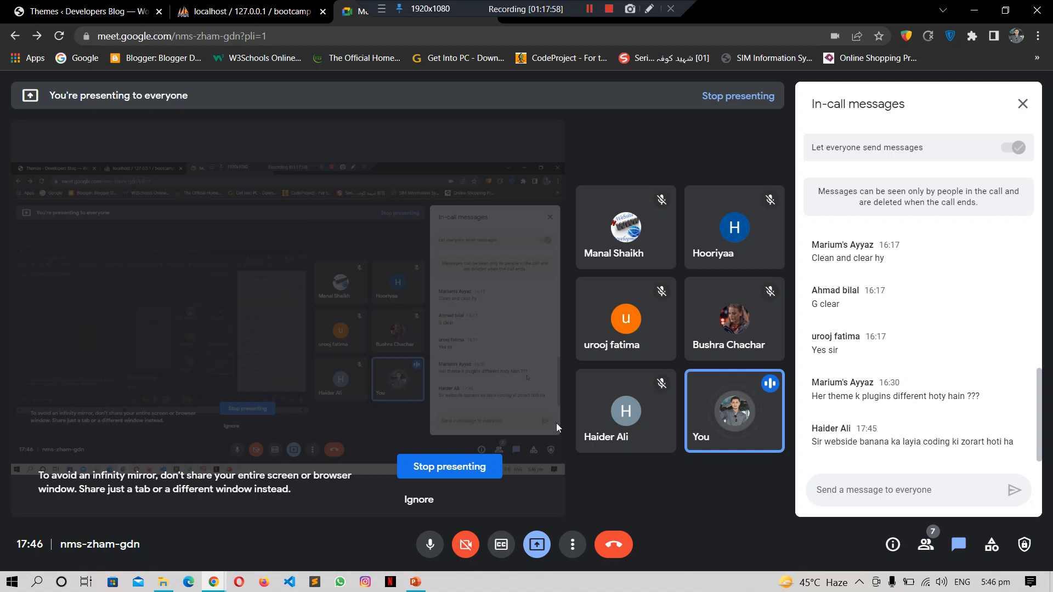
Step: Go back up from the WordPress themes folder to the Entertainment (E:) drive and open xampp
{"action": "left_click", "coordinate": [163, 582]}
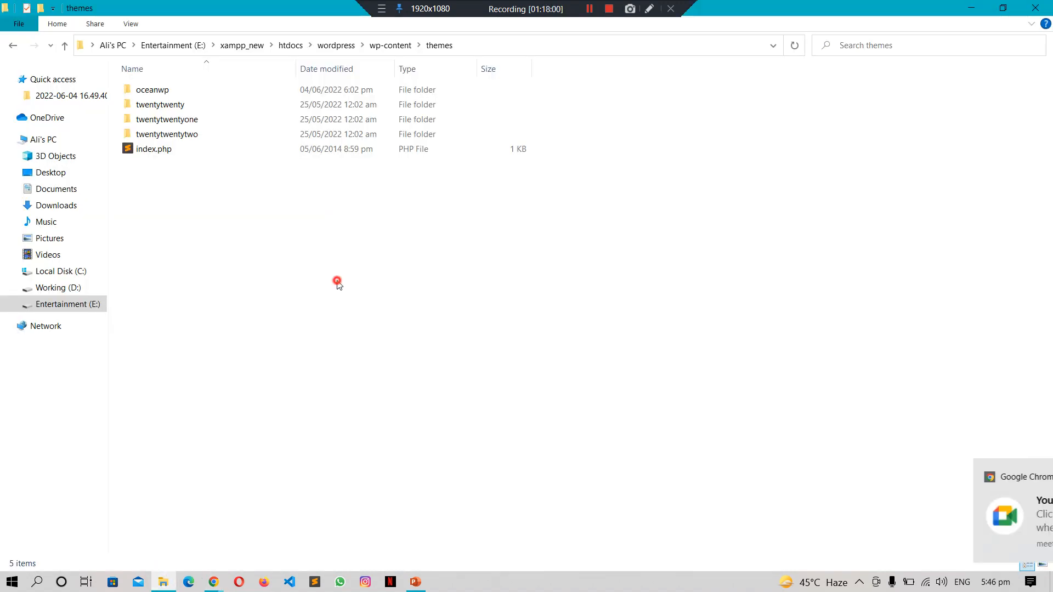
{"action": "key", "text": "BackSpace"}
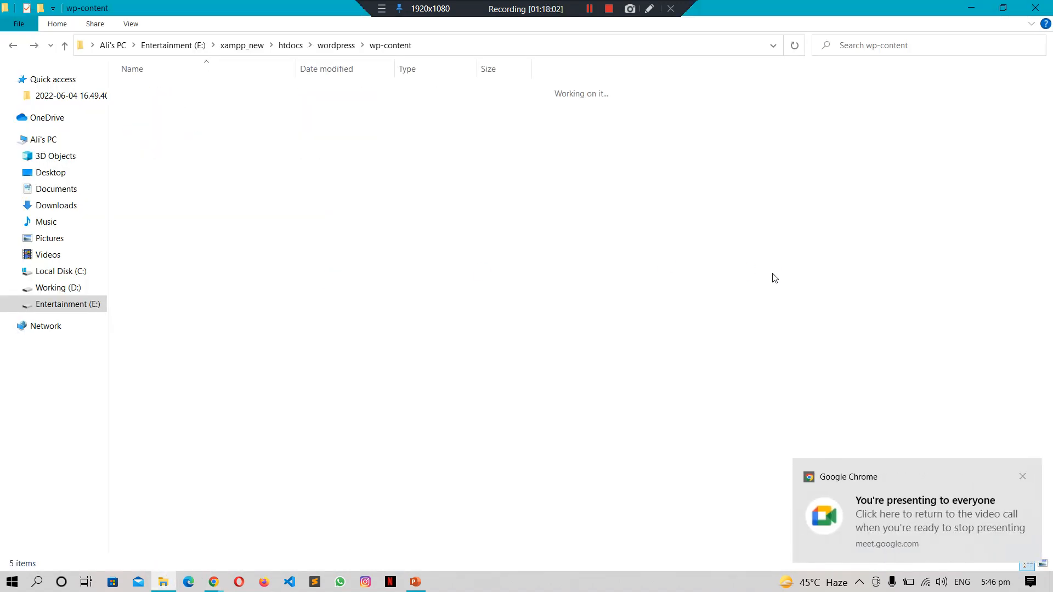
{"action": "key", "text": "BackSpace"}
{"action": "key", "text": "BackSpace"}
{"action": "key", "text": "Left"}
{"action": "key", "text": "Left"}
{"action": "key", "text": "Left"}
{"action": "key", "text": "Left"}
{"action": "key", "text": "Left"}
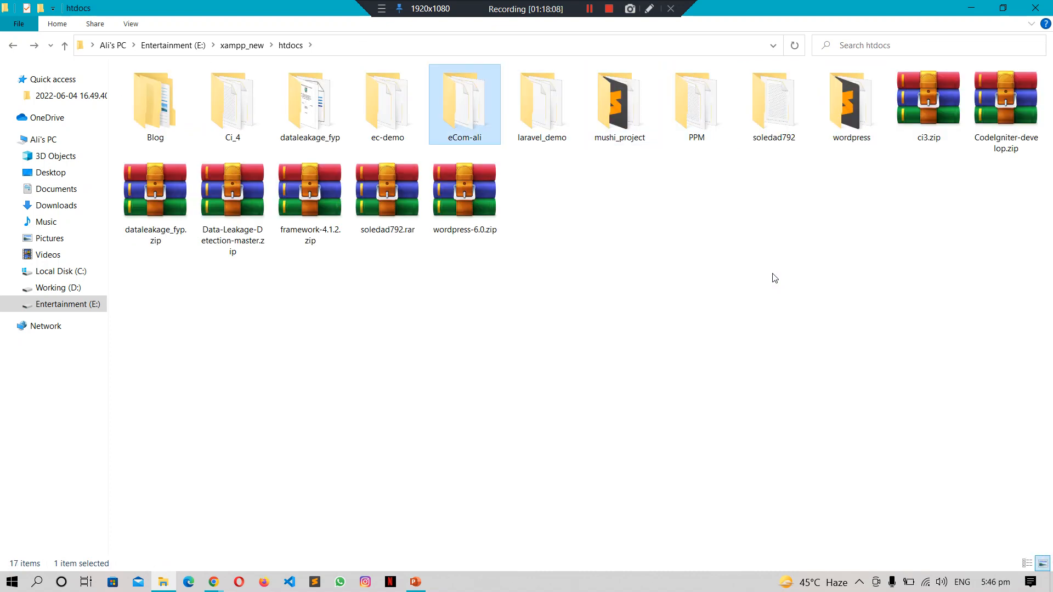
{"action": "key", "text": "BackSpace"}
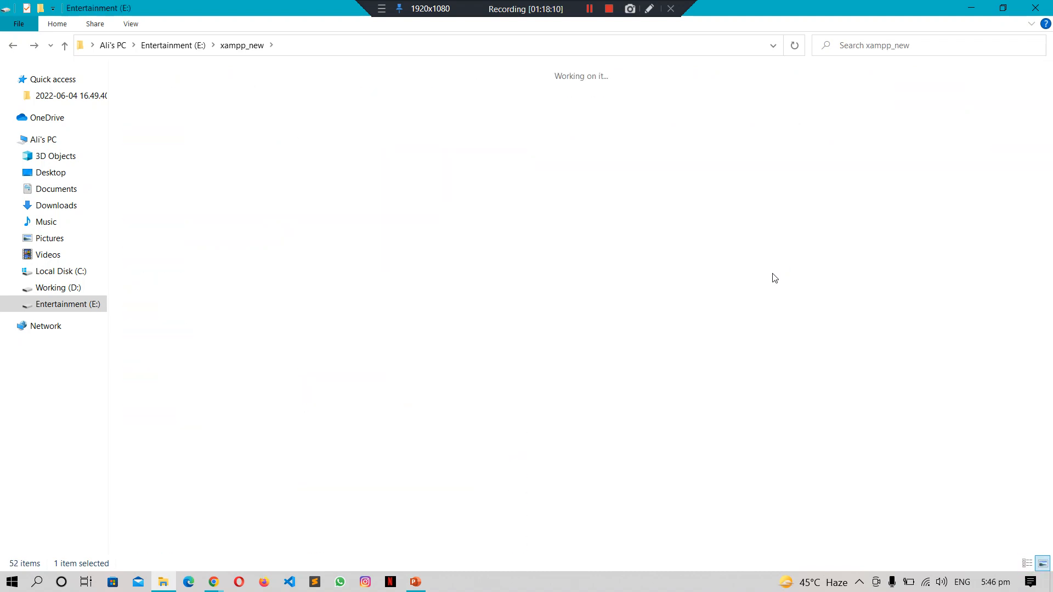
{"action": "key", "text": "BackSpace"}
{"action": "key", "text": "Left"}
{"action": "key", "text": "Return"}
Step: Open htdocs and browse its project folders into missing_person
{"action": "key", "text": "Down"}
{"action": "key", "text": "Down"}
{"action": "key", "text": "Down"}
{"action": "key", "text": "Down"}
{"action": "key", "text": "Down"}
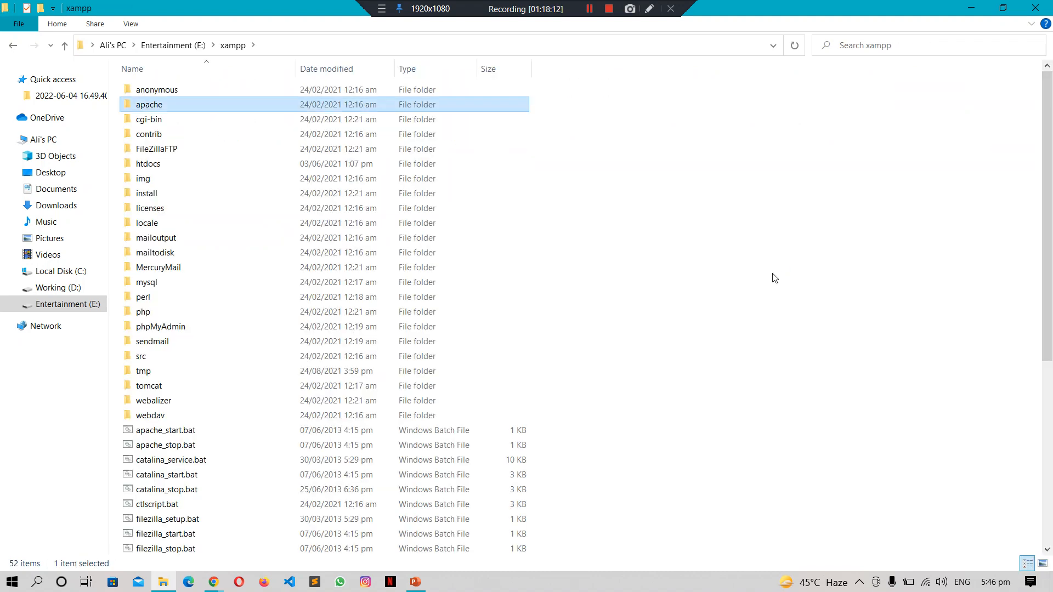
{"action": "key", "text": "Return"}
{"action": "key", "text": "Right"}
{"action": "key", "text": "Right"}
{"action": "key", "text": "Right"}
{"action": "key", "text": "Right"}
{"action": "key", "text": "Right"}
{"action": "key", "text": "Left"}
{"action": "key", "text": "Left"}
{"action": "key", "text": "Left"}
{"action": "key", "text": "Left"}
{"action": "key", "text": "Left"}
{"action": "key", "text": "Right"}
{"action": "key", "text": "Right"}
{"action": "key", "text": "Right"}
{"action": "key", "text": "Right"}
{"action": "key", "text": "Right"}
{"action": "key", "text": "Right"}
{"action": "key", "text": "Right"}
{"action": "key", "text": "Left"}
{"action": "key", "text": "Left"}
{"action": "key", "text": "Left"}
{"action": "key", "text": "Left"}
{"action": "key", "text": "Left"}
{"action": "key", "text": "Left"}
{"action": "key", "text": "Left"}
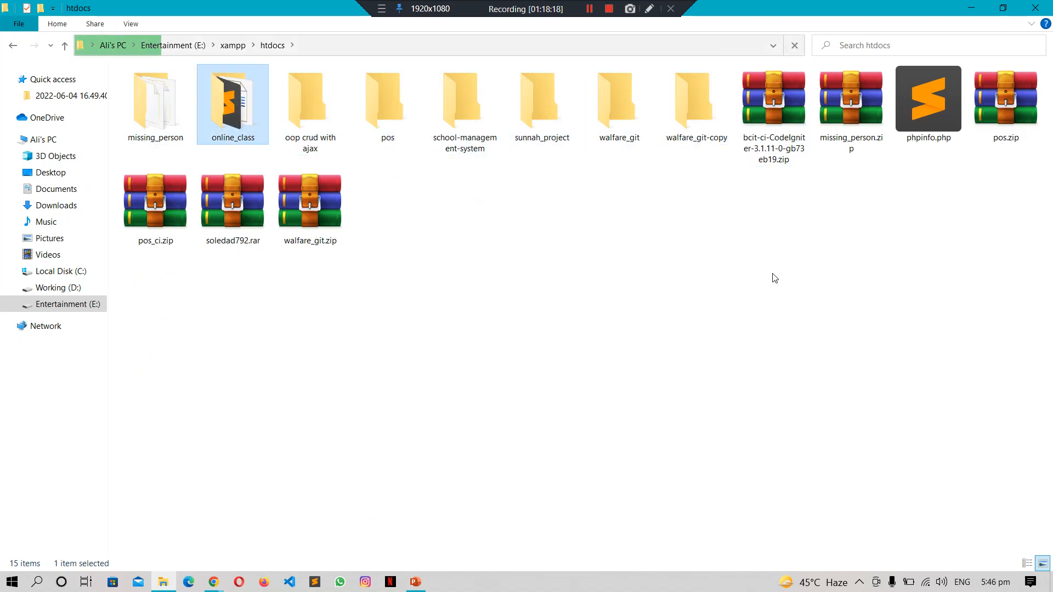
{"action": "key", "text": "Return"}
Step: Open application > controllers > admin > dashboard.php, then show the 'What is a WordPress Theme?' slide
{"action": "key", "text": "Down"}
{"action": "key", "text": "Return"}
{"action": "key", "text": "Down"}
{"action": "key", "text": "Down"}
{"action": "key", "text": "Down"}
{"action": "key", "text": "Return"}
{"action": "key", "text": "Down"}
{"action": "key", "text": "Down"}
{"action": "key", "text": "Down"}
{"action": "key", "text": "Up"}
{"action": "key", "text": "Up"}
{"action": "key", "text": "Up"}
{"action": "key", "text": "Return"}
{"action": "key", "text": "Down"}
{"action": "key", "text": "Down"}
{"action": "key", "text": "Return"}
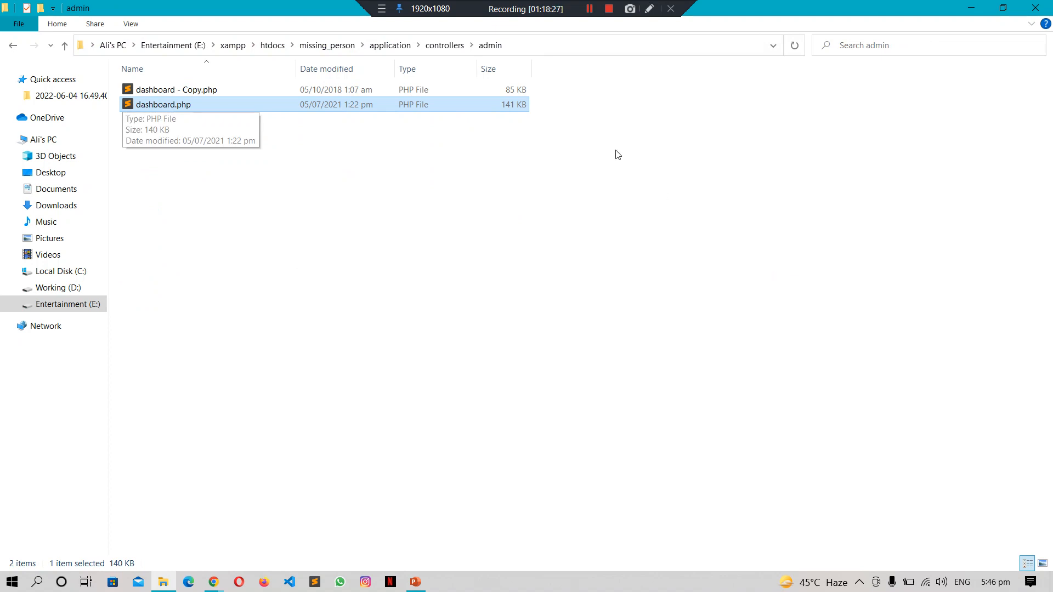
{"action": "left_click", "coordinate": [590, 8]}
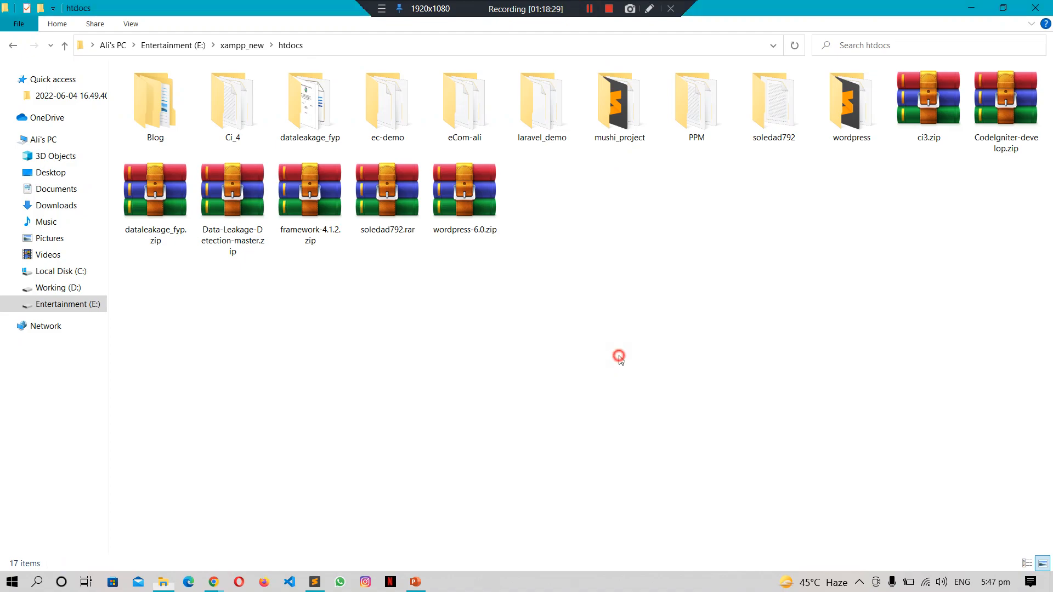
{"action": "left_click", "coordinate": [416, 583]}
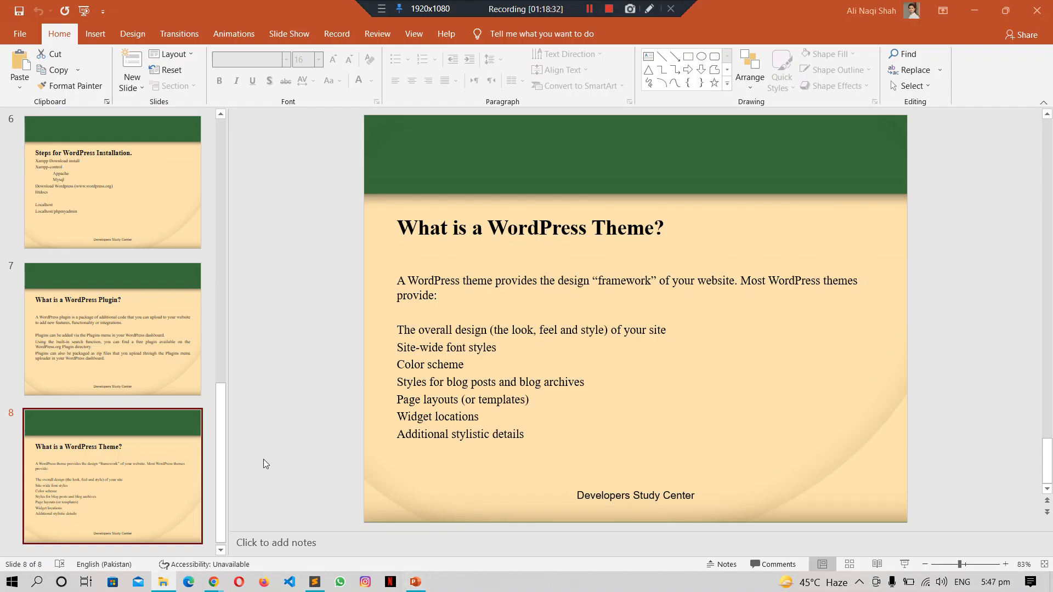
Step: Return to the Google Meet call with the students' 17:50 thank-you messages and leave the call
{"action": "mouse_move", "coordinate": [213, 588]}
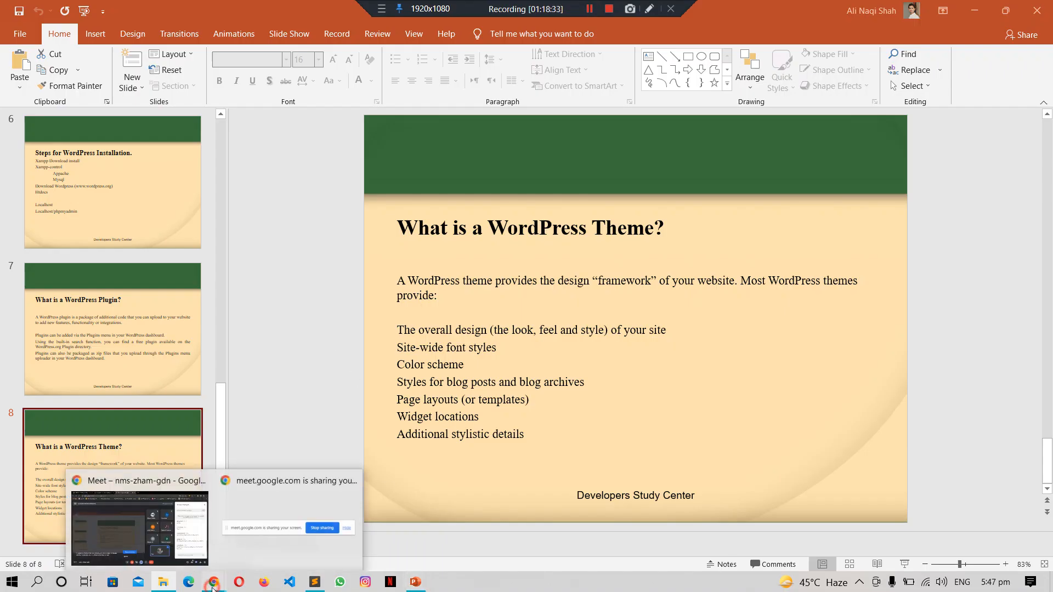
{"action": "left_click", "coordinate": [160, 536]}
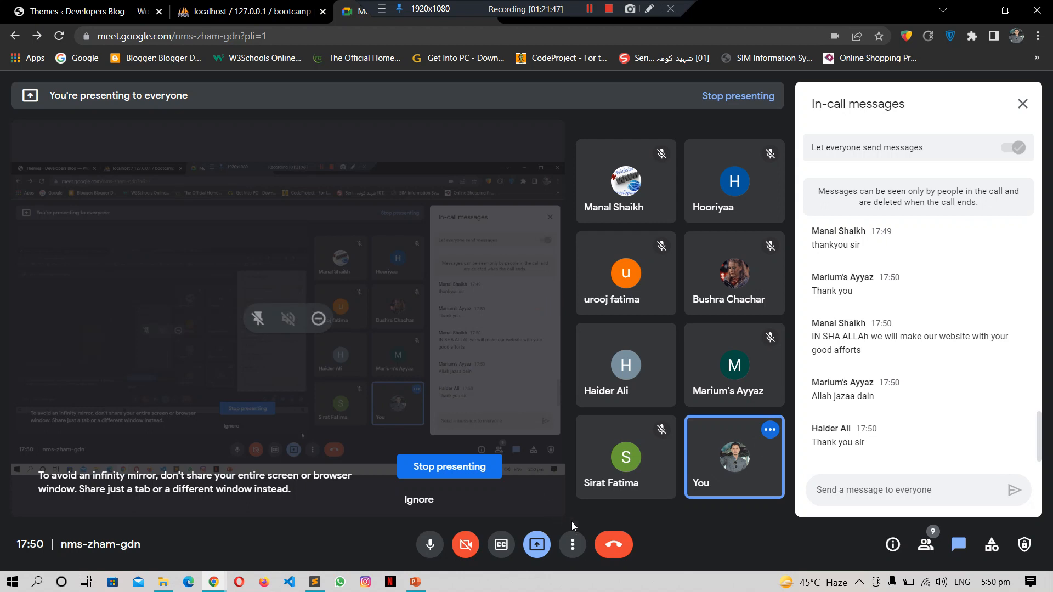
{"action": "left_click", "coordinate": [617, 549]}
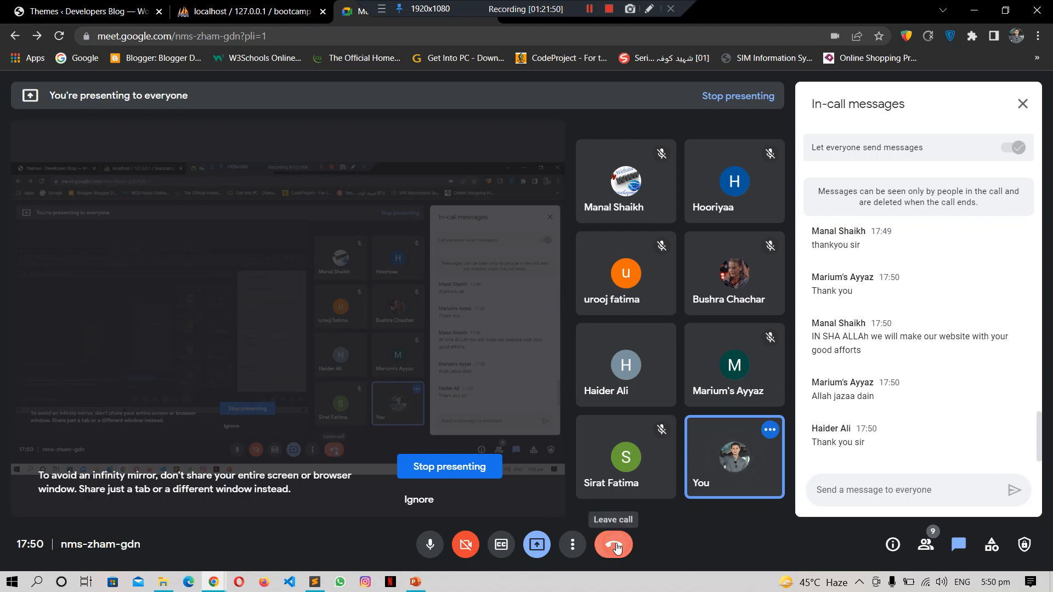